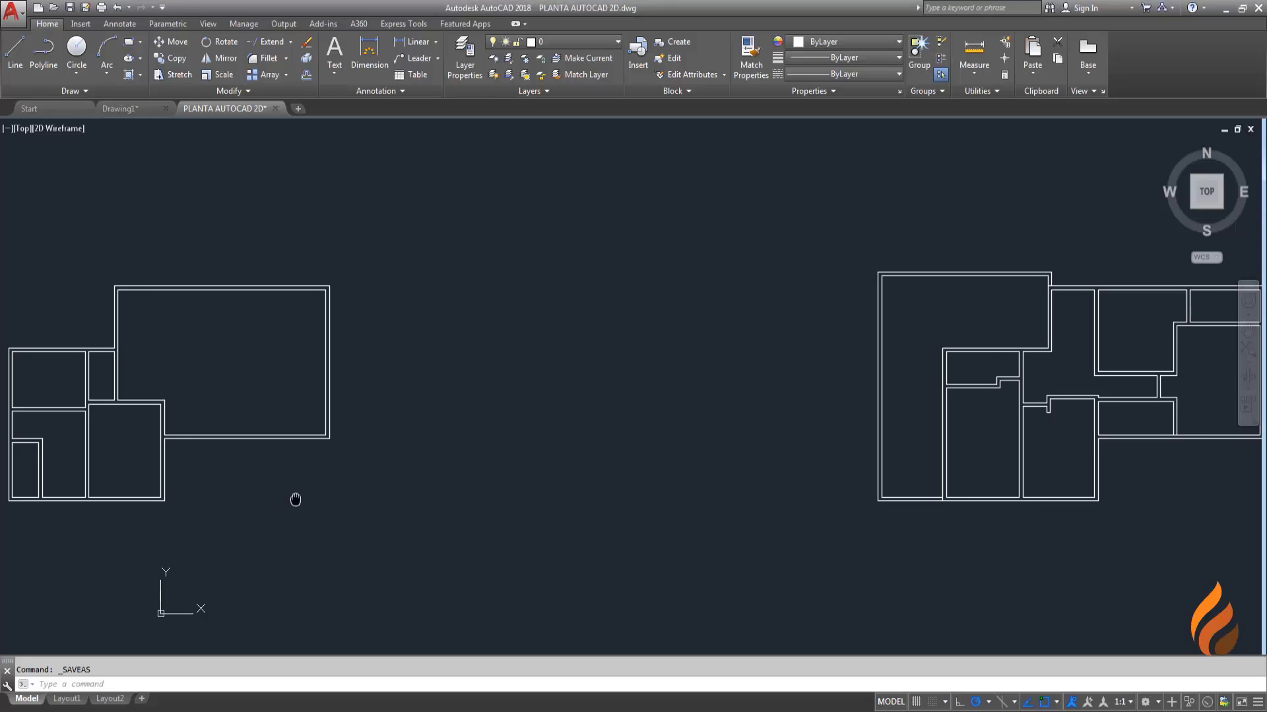
# Step: Pan and zoom in on the left-hand rooms of the smaller floor plan
pyautogui.moveTo(294, 501); pyautogui.dragTo(584, 531, button='middle')
pyautogui.scroll(2, 325, 436)
pyautogui.scroll(1, 328, 444)
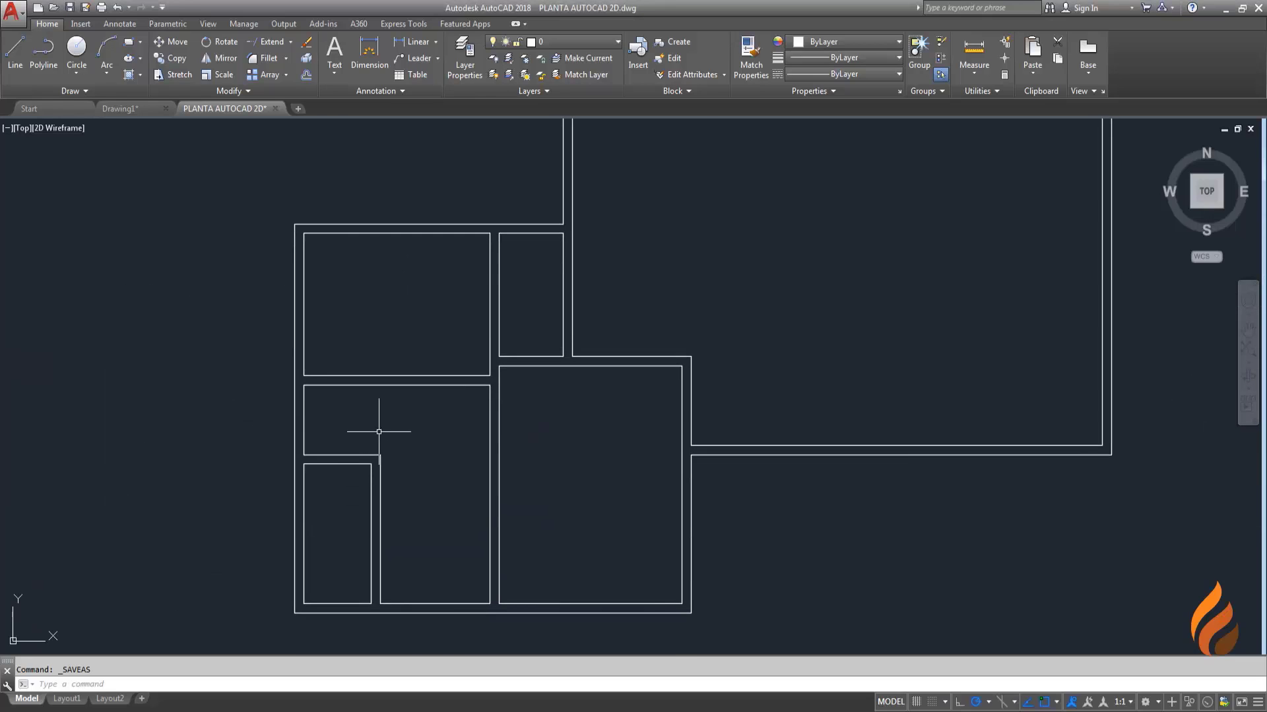
pyautogui.scroll(2, 373, 424)
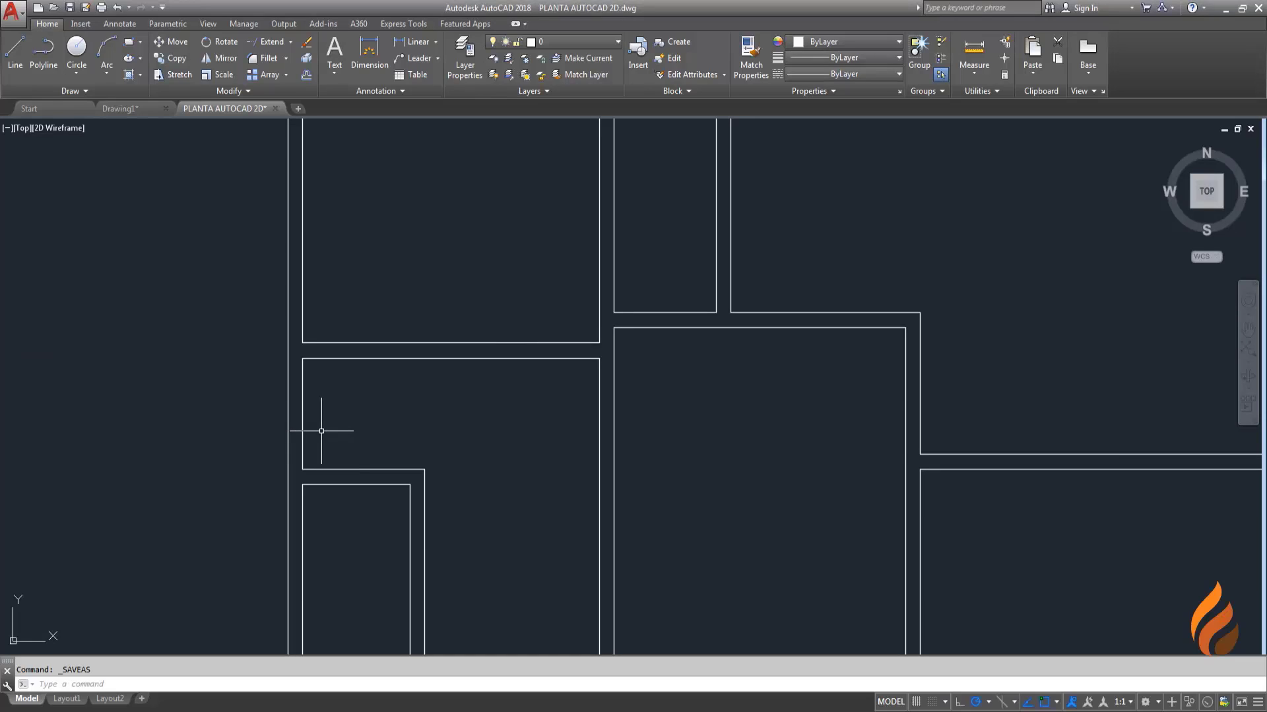
pyautogui.scroll(2, 321, 430)
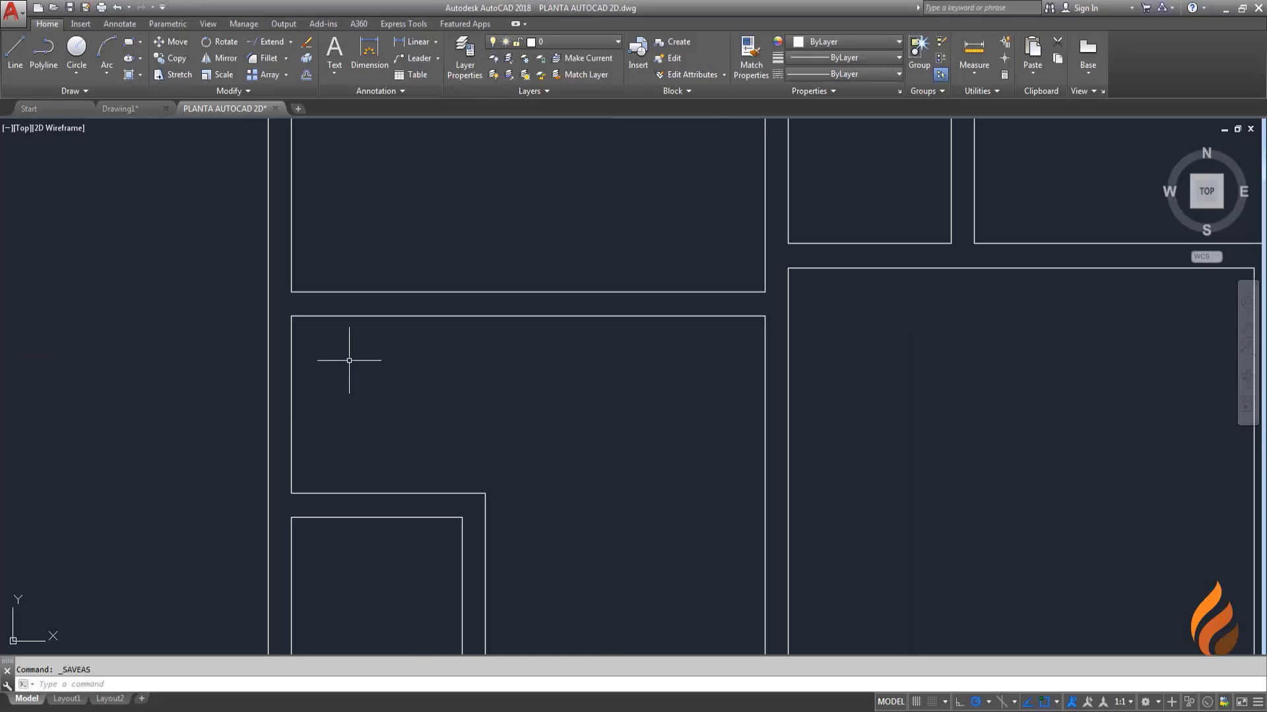
pyautogui.scroll(-6, 305, 415)
pyautogui.scroll(4, 314, 397)
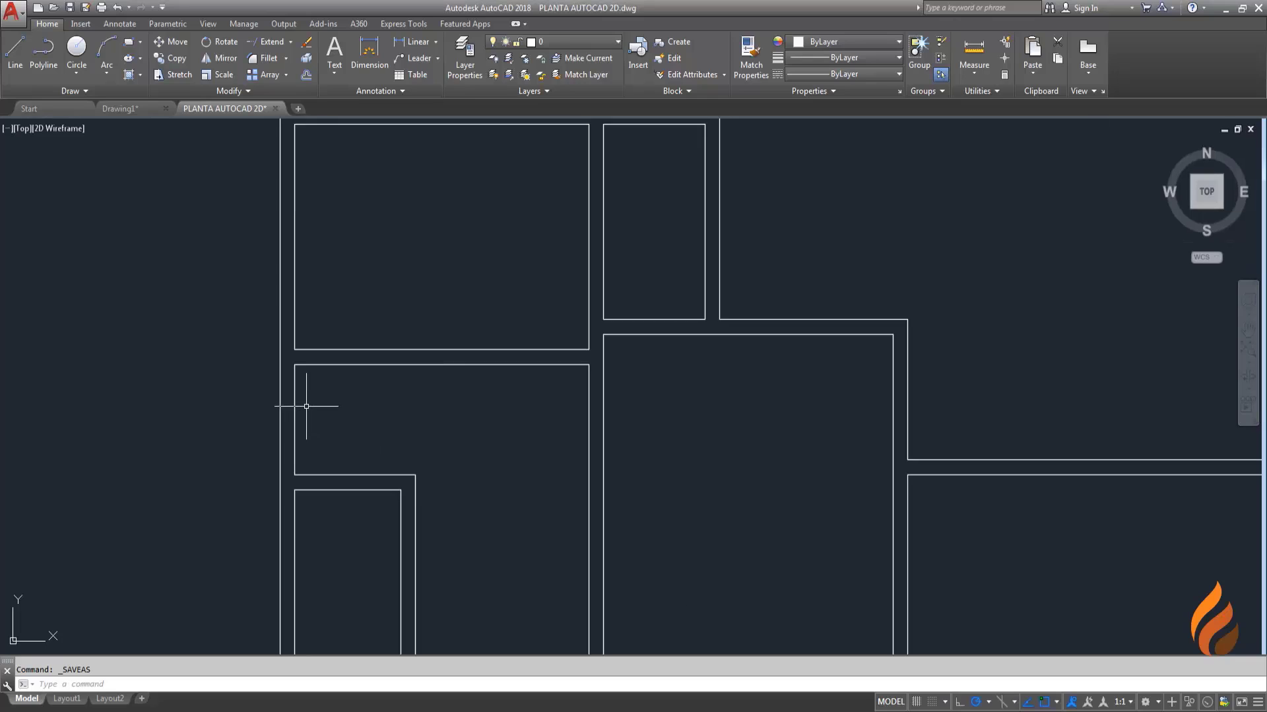
pyautogui.scroll(-2, 306, 407)
pyautogui.scroll(2, 294, 419)
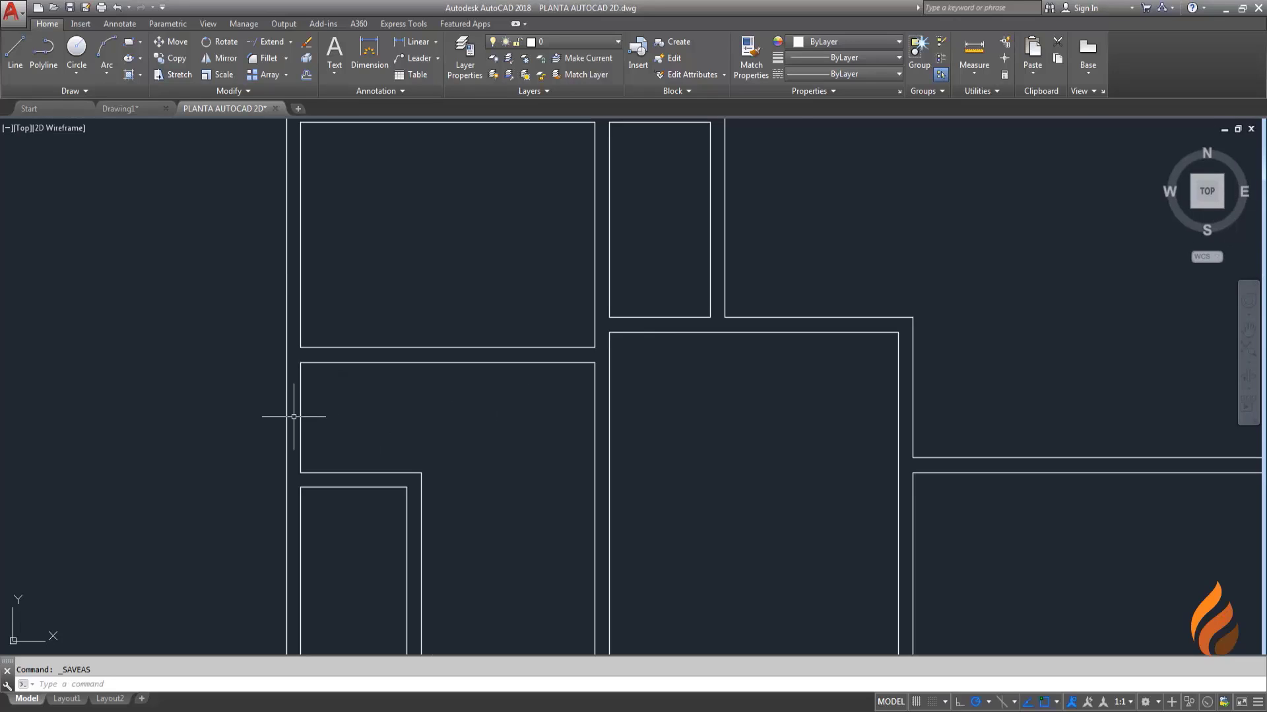
pyautogui.scroll(1, 283, 430)
pyautogui.scroll(1, 283, 429)
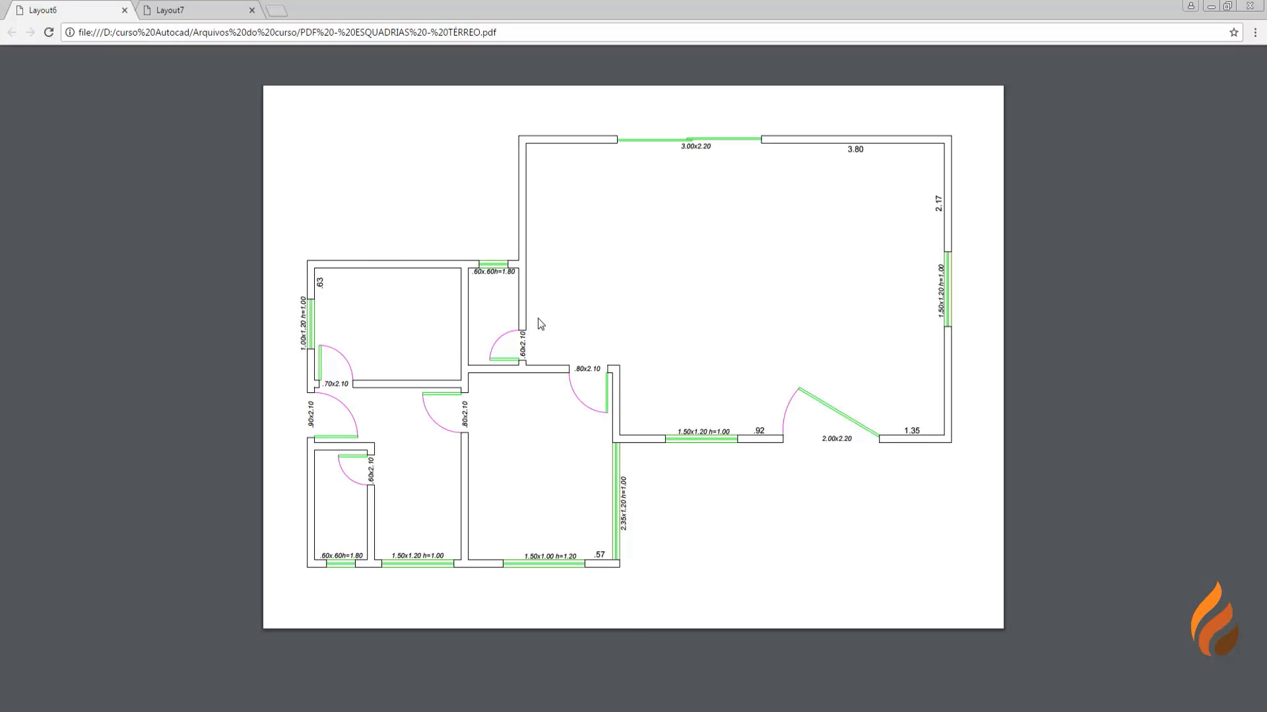
# Step: Glance at the Layout7 upper-floor plan, return to Layout6 ground floor and enlarge it
pyautogui.click(191, 10)
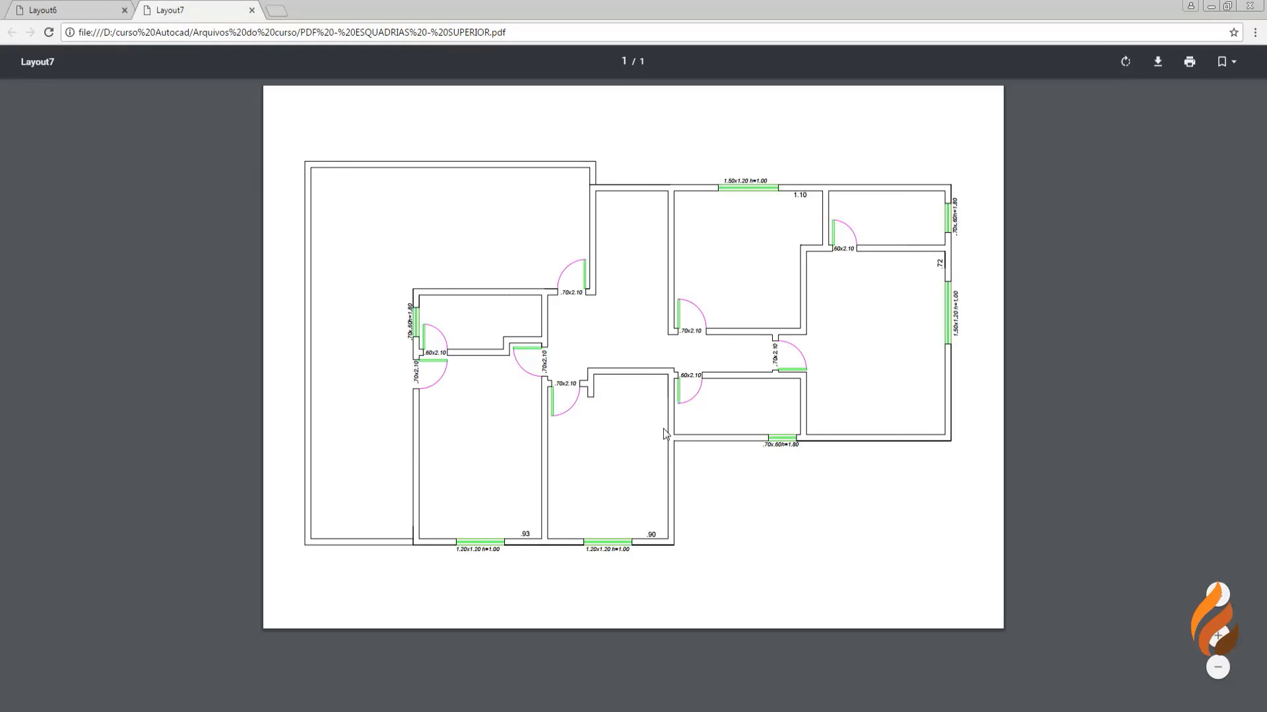
pyautogui.click(73, 10)
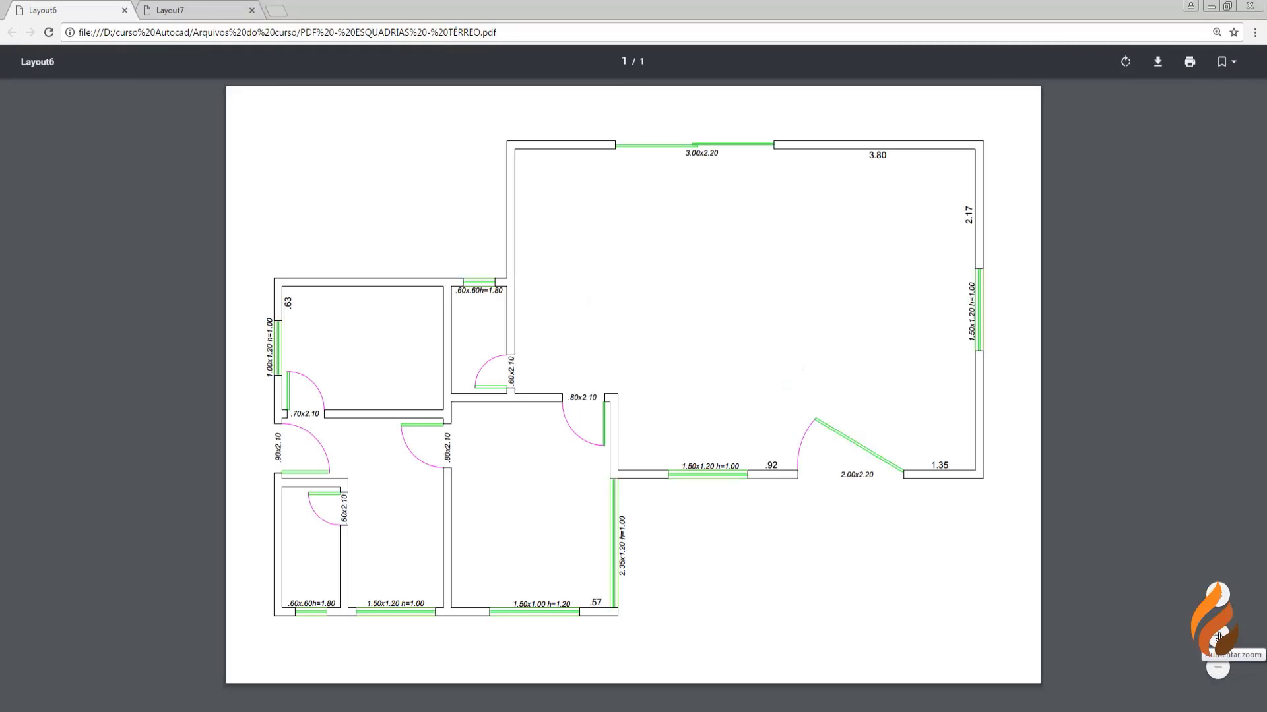
pyautogui.click(1218, 635)
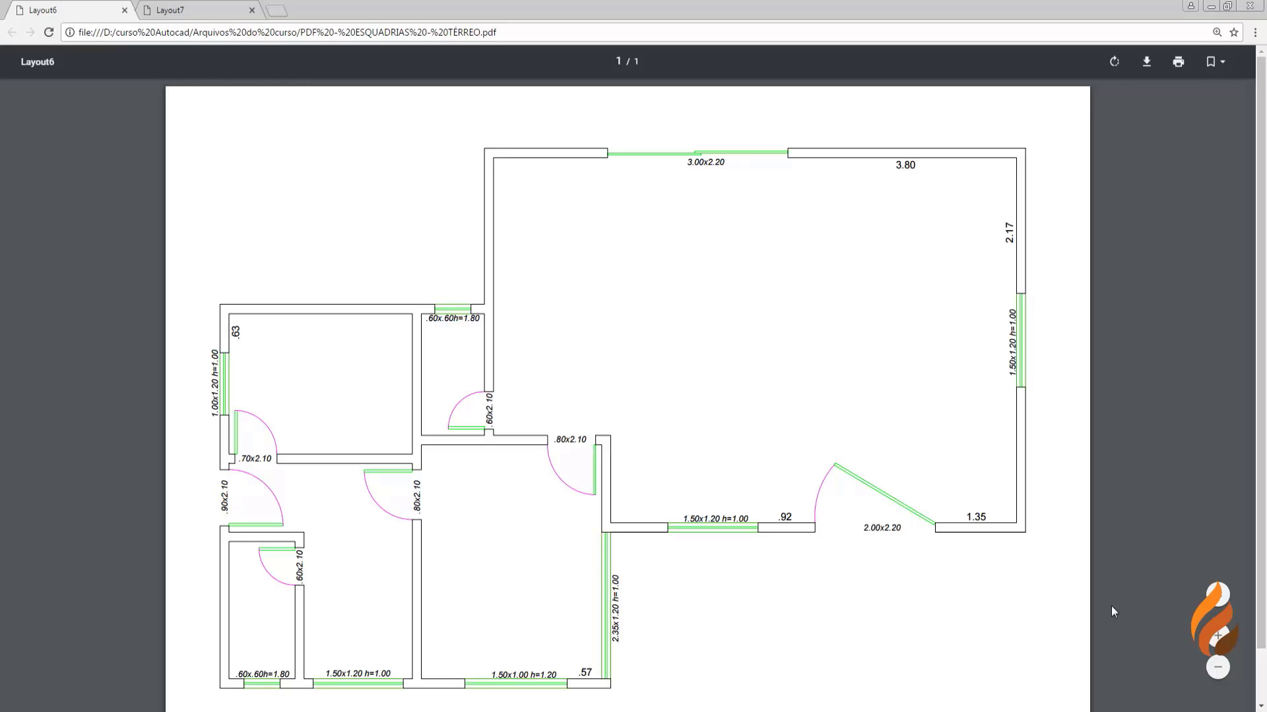
# Step: Examine the ground-floor door and window sizes closely, then return to PLANTA AUTOCAD 2D.dwg
pyautogui.click(1217, 635)
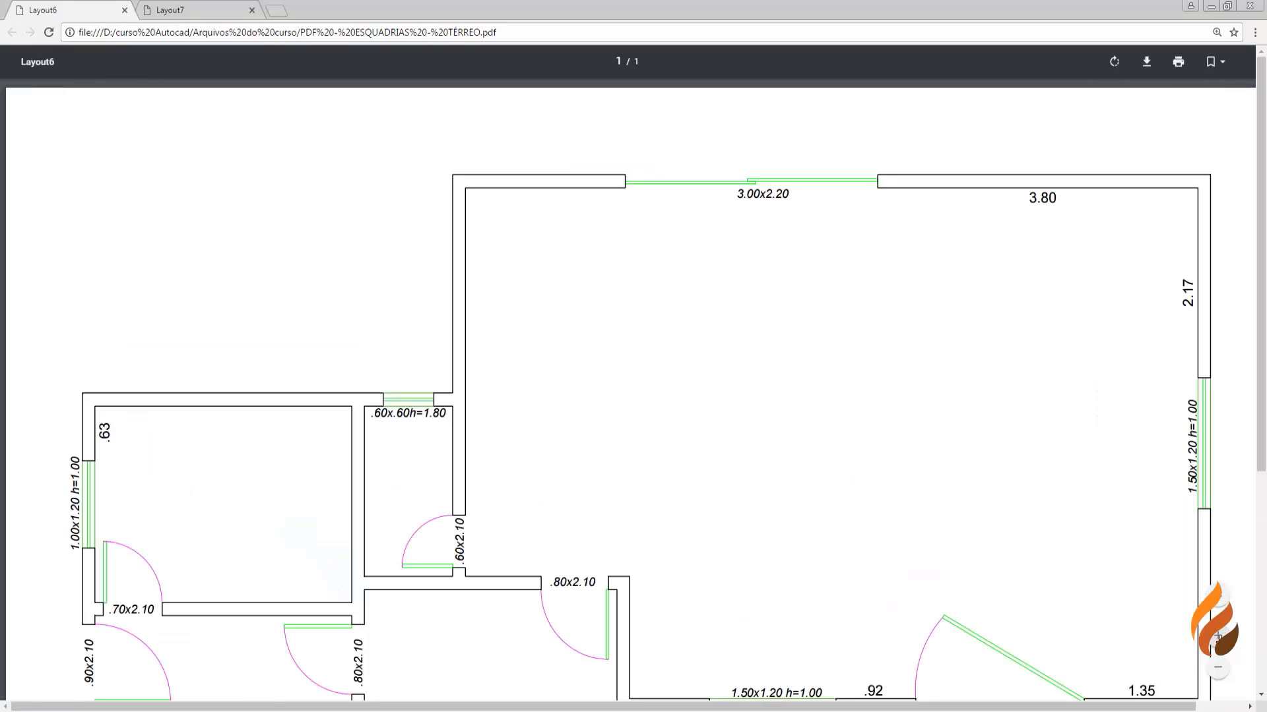
pyautogui.scroll(-2, 623, 642)
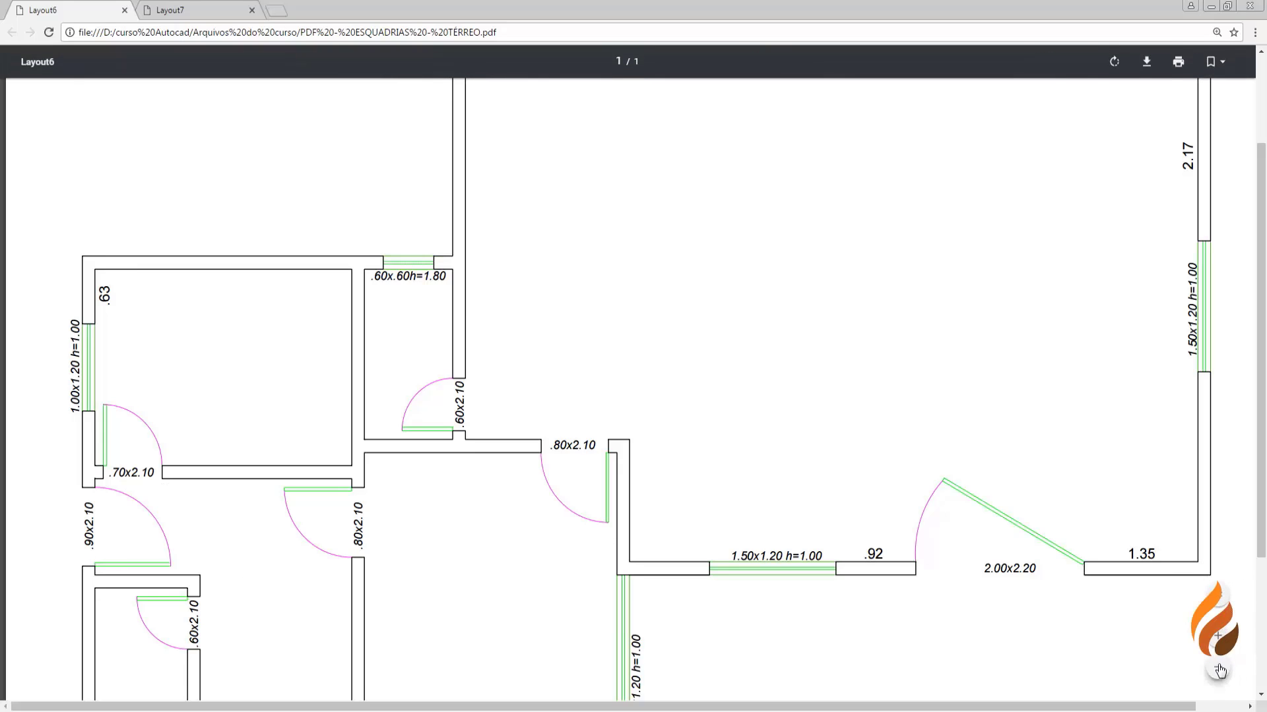
pyautogui.click(1218, 667)
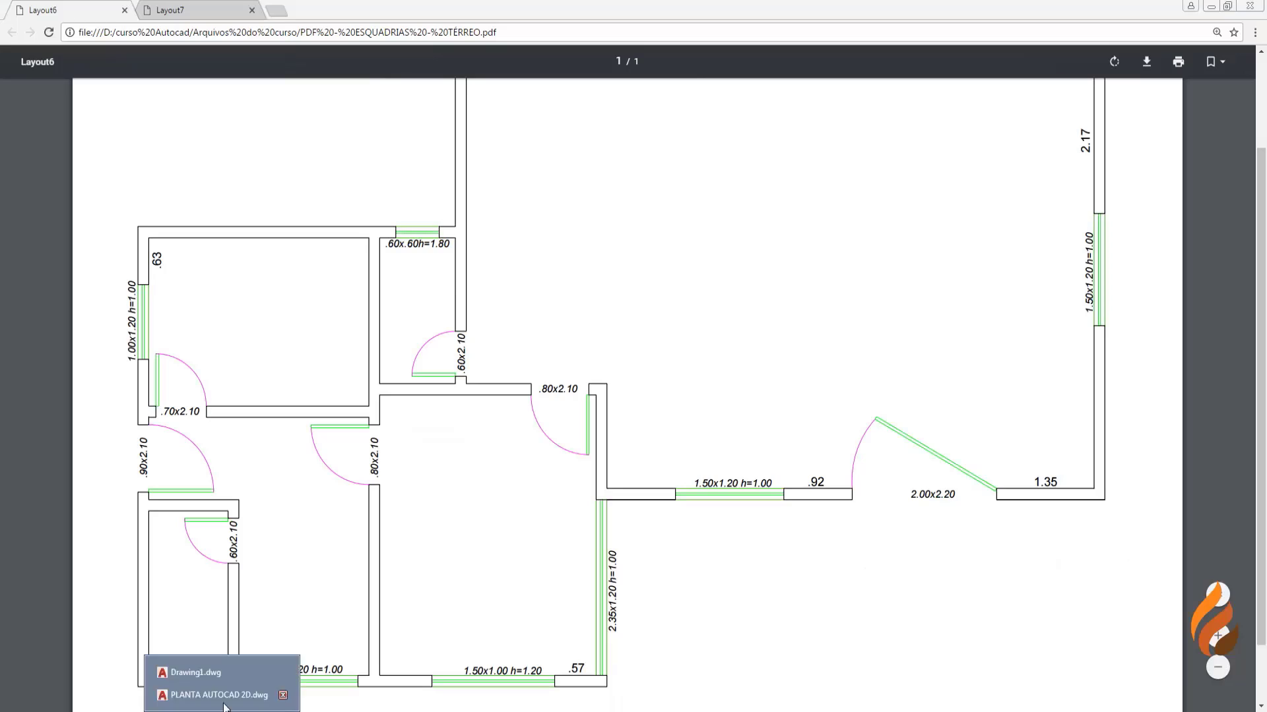
pyautogui.click(198, 686)
# Step: Frame the outer left wall corner of the small left-hand room up close
pyautogui.moveTo(546, 418); pyautogui.dragTo(475, 424, button='middle')
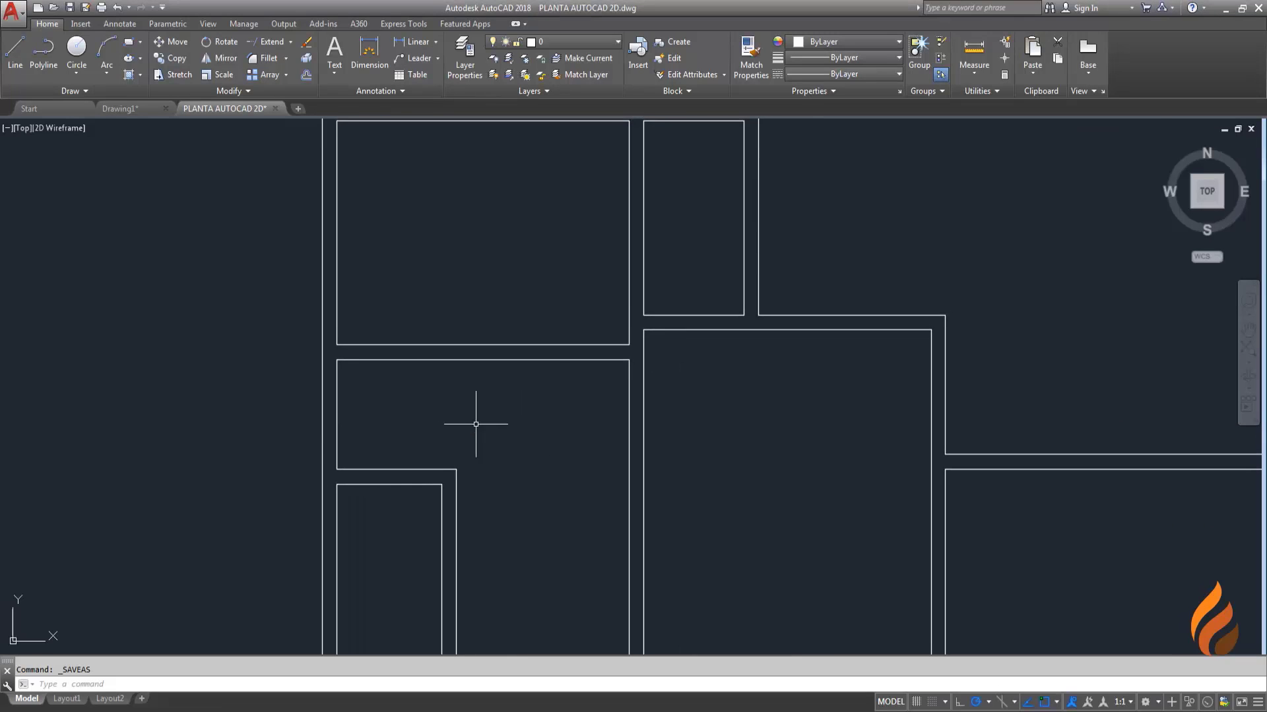
pyautogui.scroll(-2, 418, 413)
pyautogui.scroll(4, 380, 414)
pyautogui.scroll(-2, 334, 382)
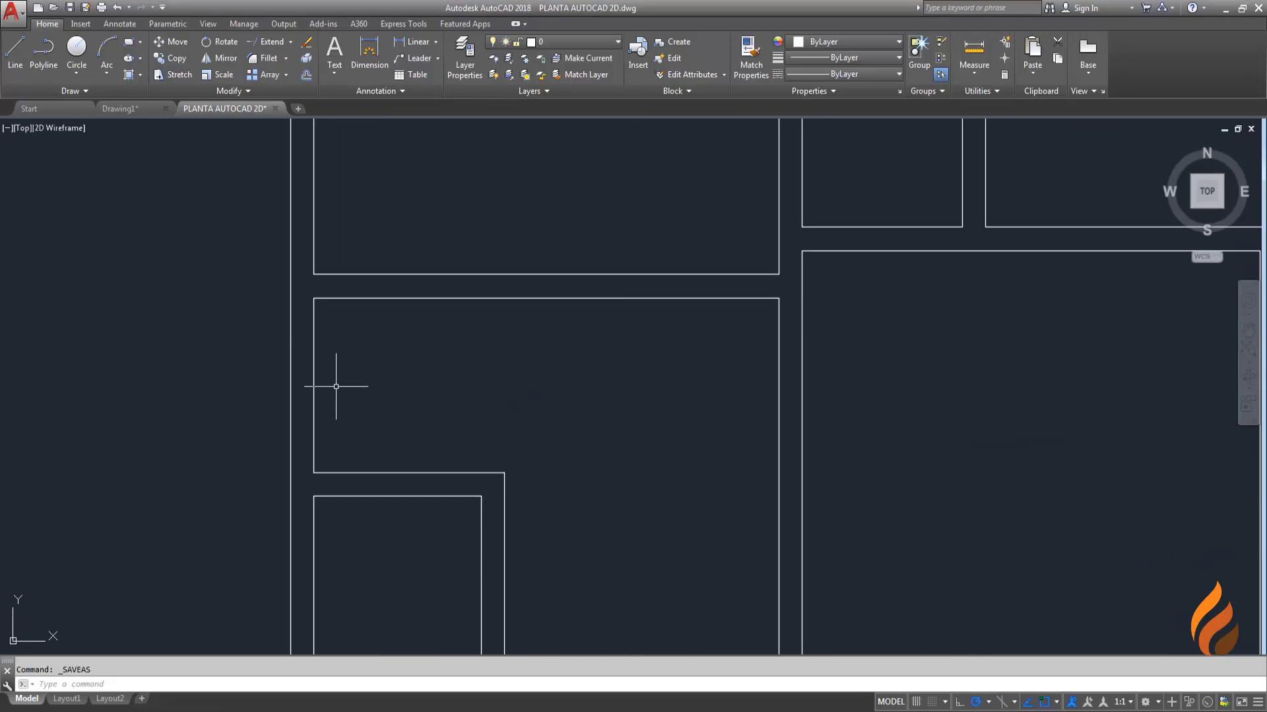
pyautogui.scroll(-2, 333, 388)
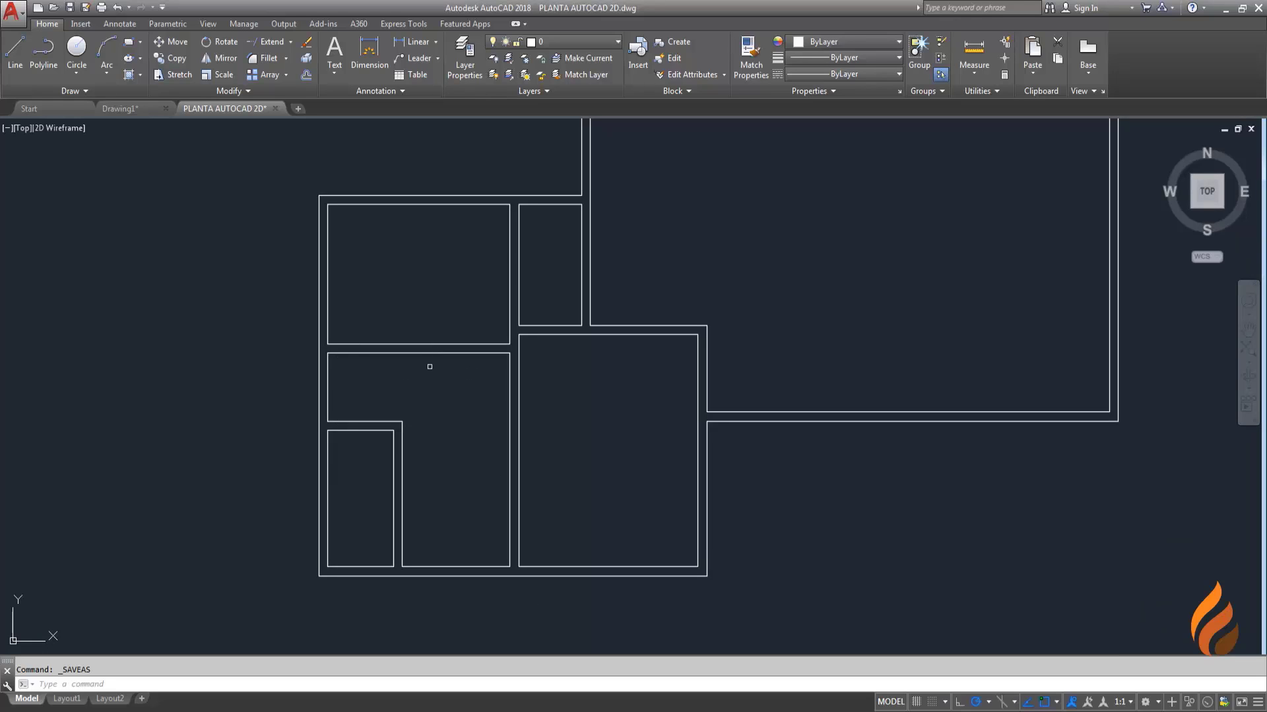
pyautogui.scroll(3, 323, 381)
pyautogui.scroll(3, 333, 382)
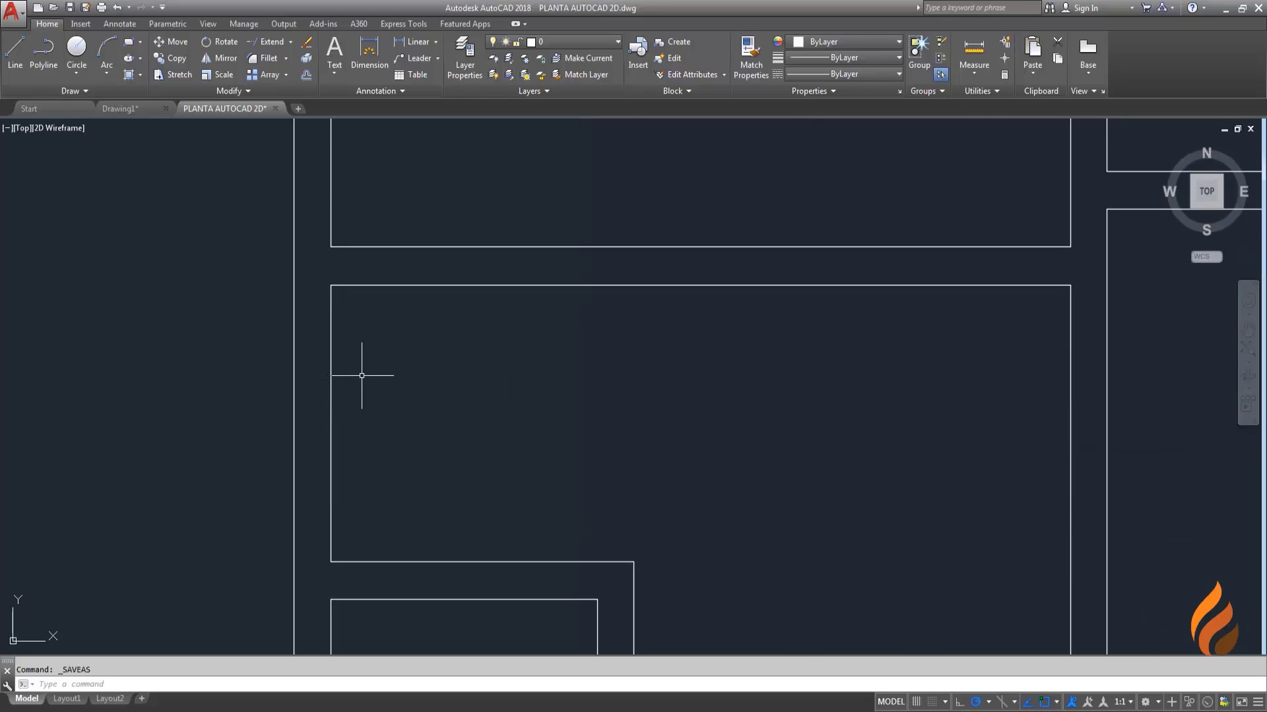
pyautogui.scroll(1, 348, 316)
pyautogui.scroll(3, 342, 303)
pyautogui.moveTo(342, 304); pyautogui.dragTo(371, 311, button='middle')
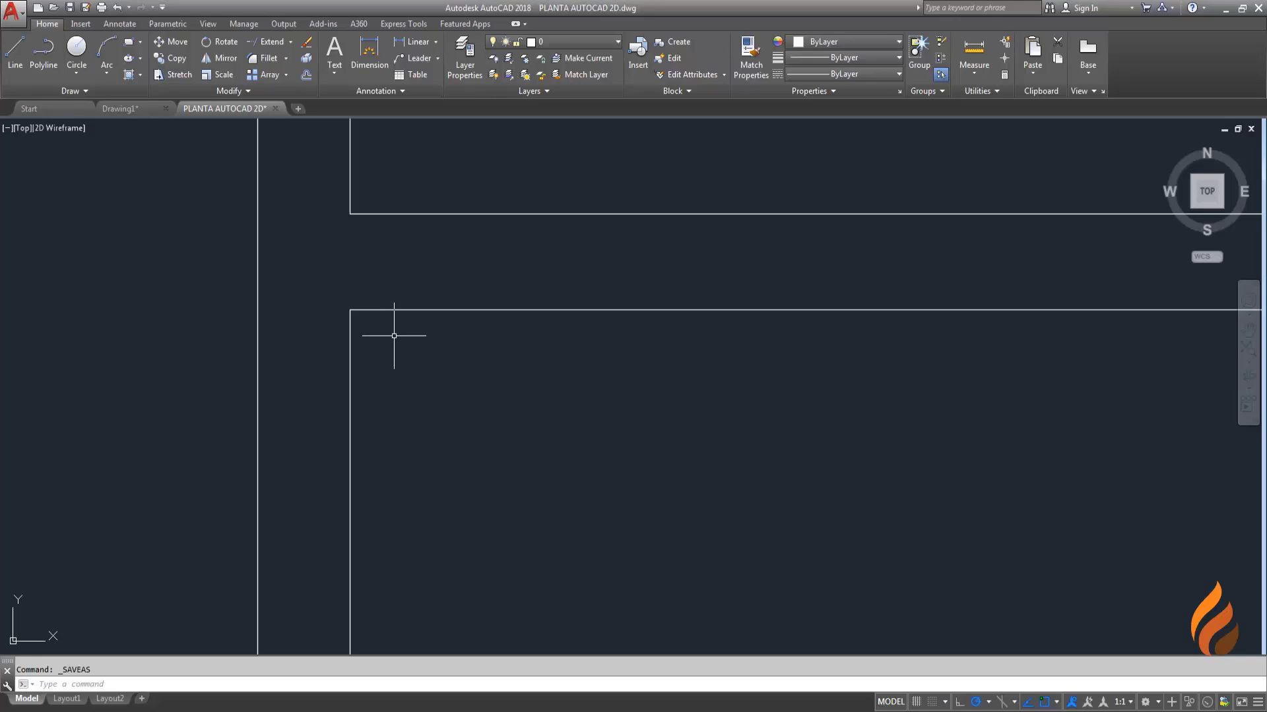
pyautogui.moveTo(370, 320); pyautogui.dragTo(368, 330, button='middle')
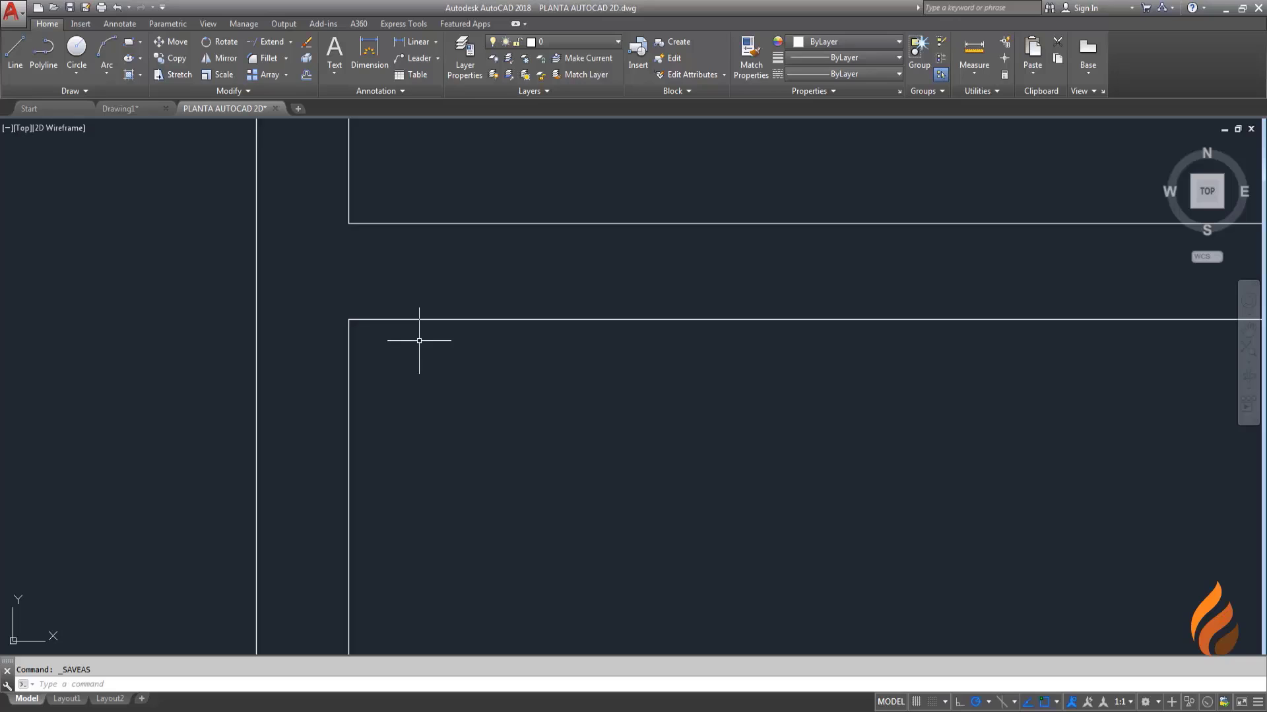
# Step: Offset the room's top inner wall line 0.1 downward
pyautogui.write('o')
pyautogui.press('Return')
pyautogui.write('.')
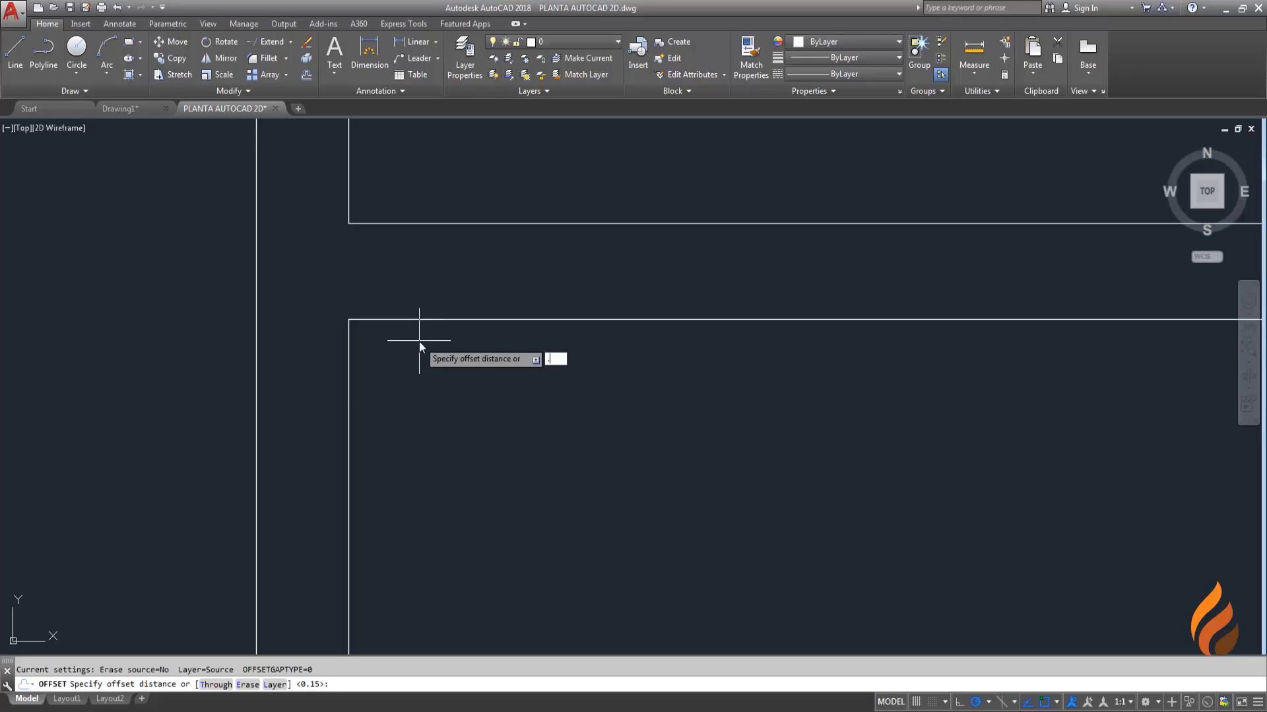
pyautogui.write('1')
pyautogui.press('Return')
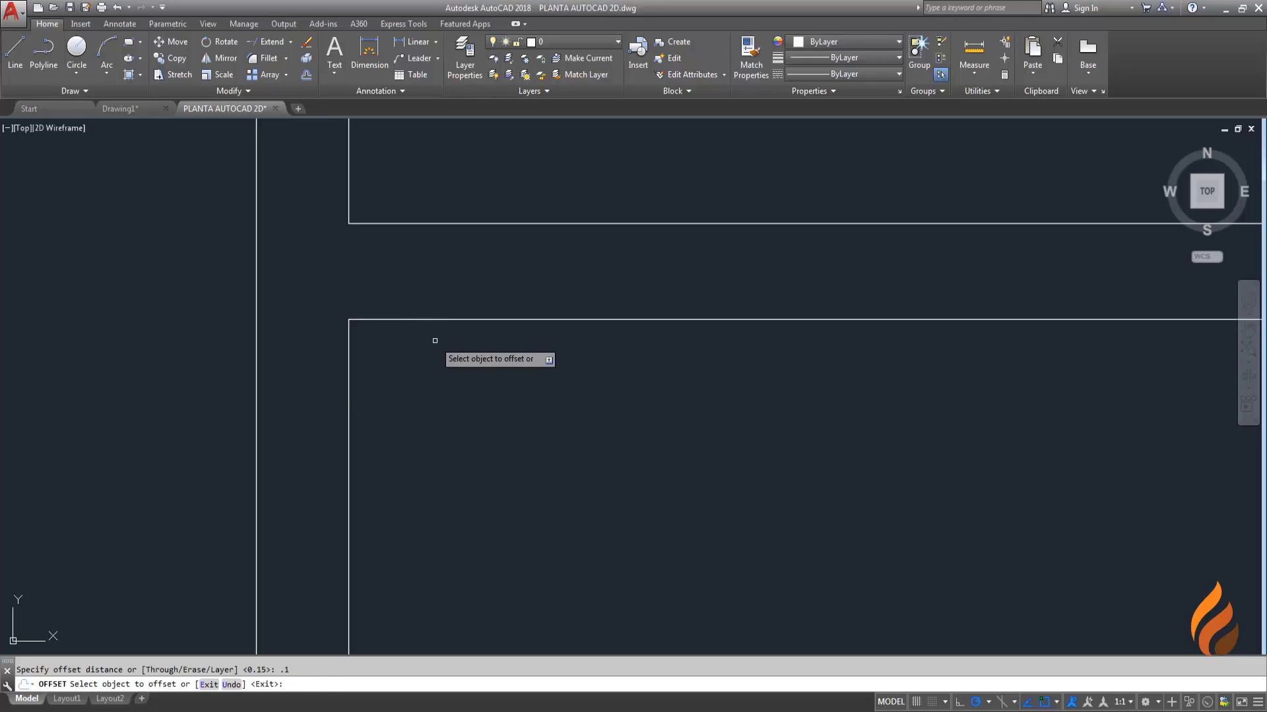
pyautogui.click(422, 318)
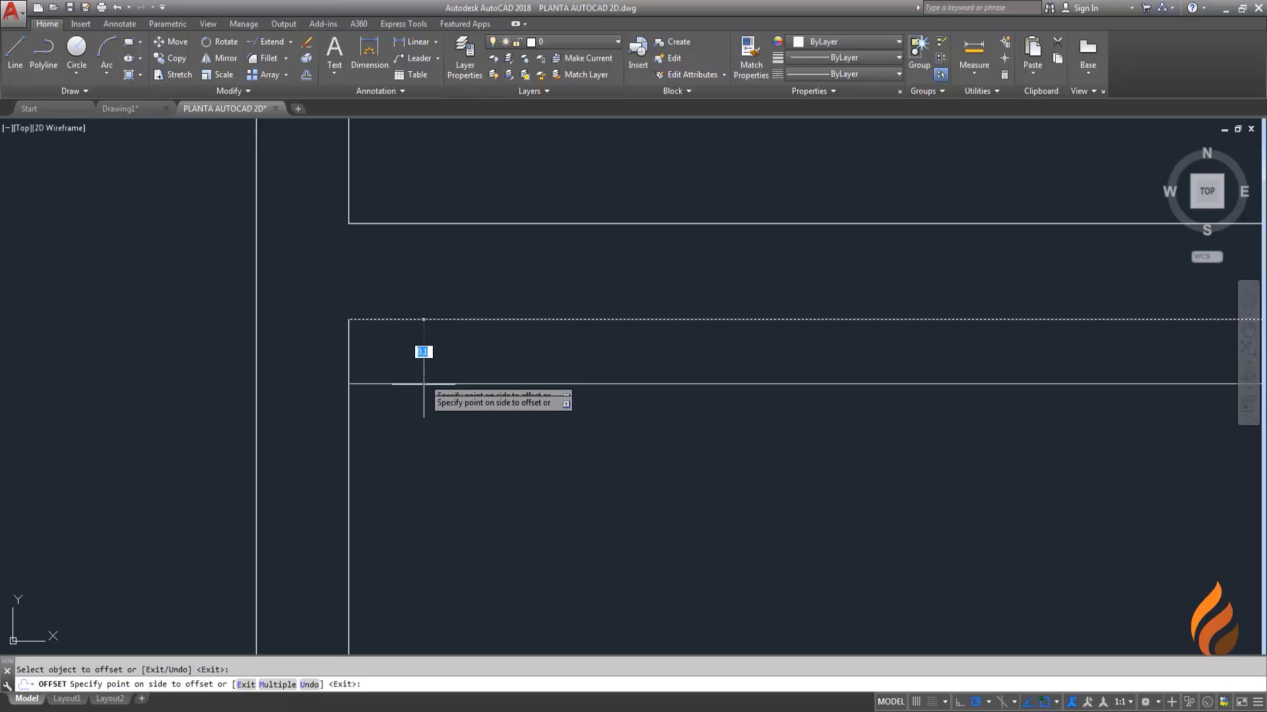
pyautogui.click(417, 396)
pyautogui.press('Escape')
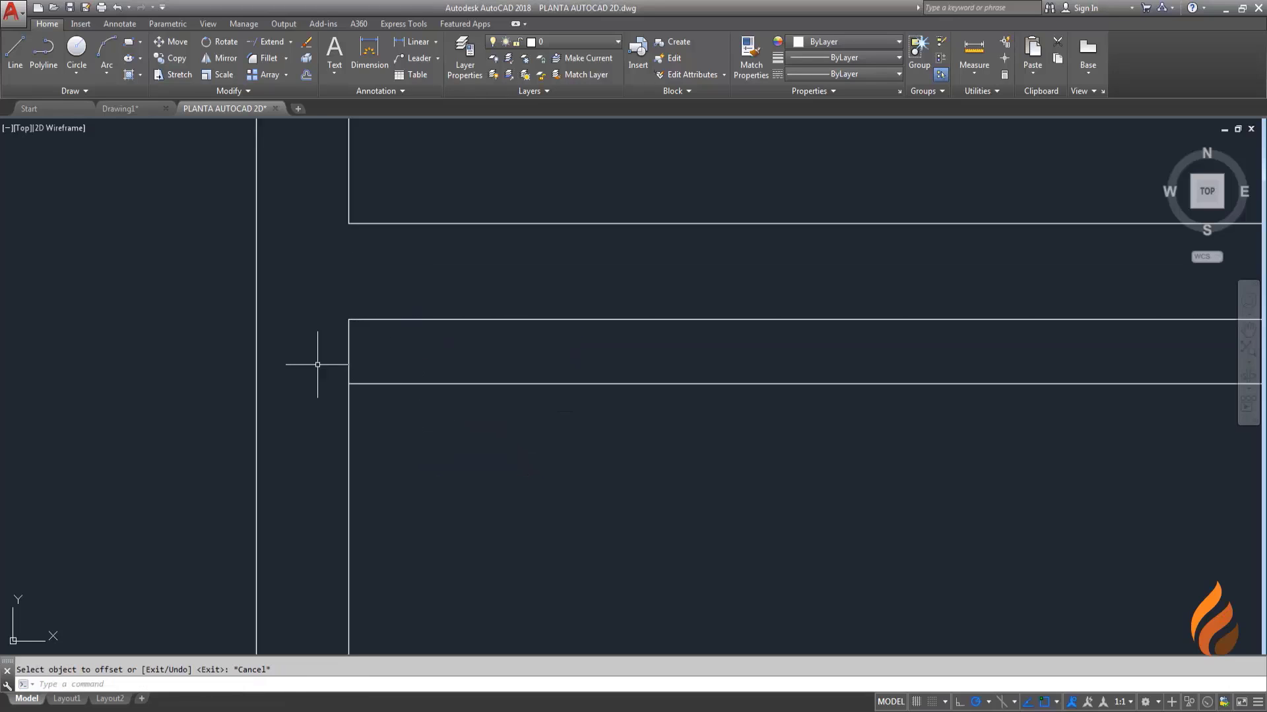
# Step: Extend the new offset line left until it meets the outer left wall
pyautogui.scroll(2, 316, 366)
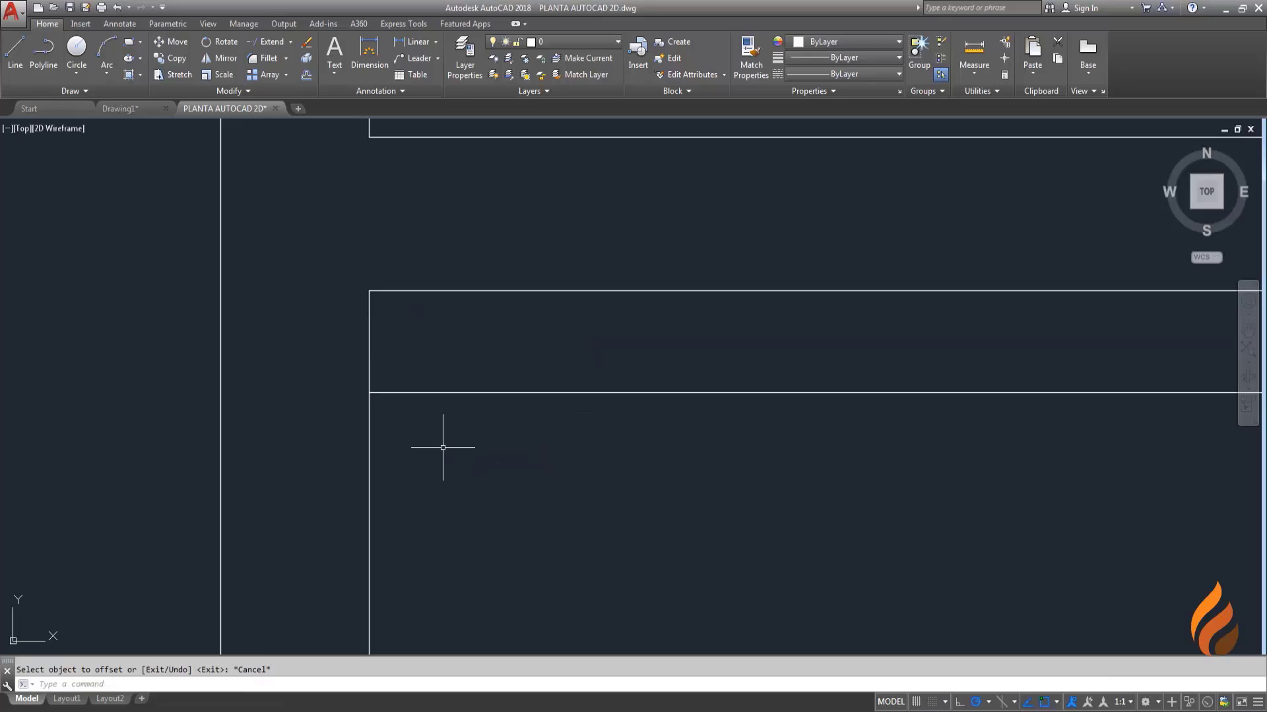
pyautogui.click(274, 41)
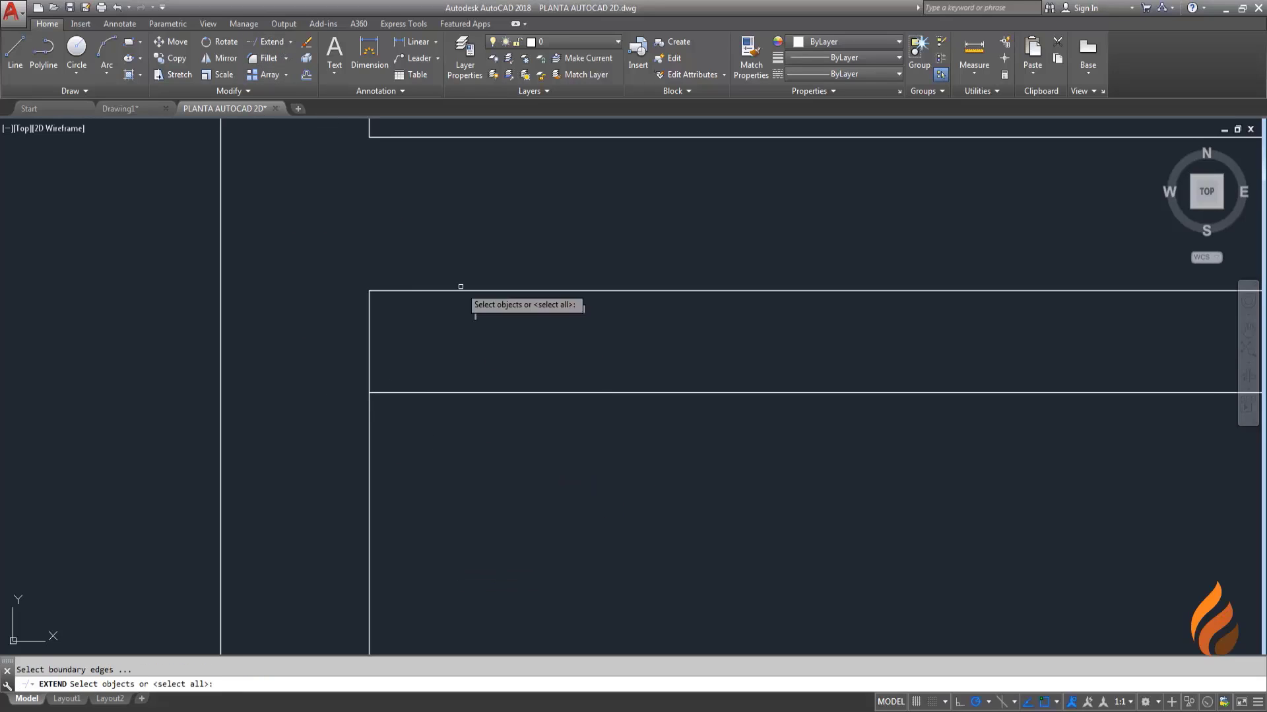
pyautogui.press('Return')
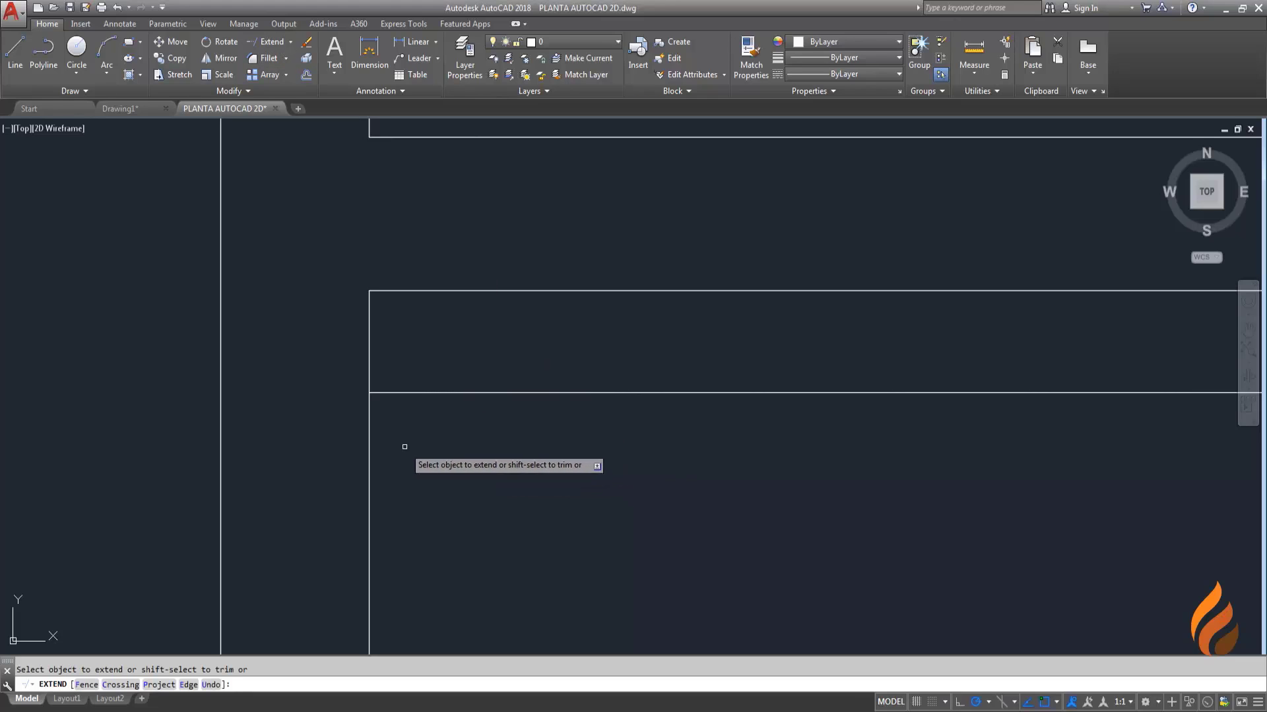
pyautogui.click(390, 392)
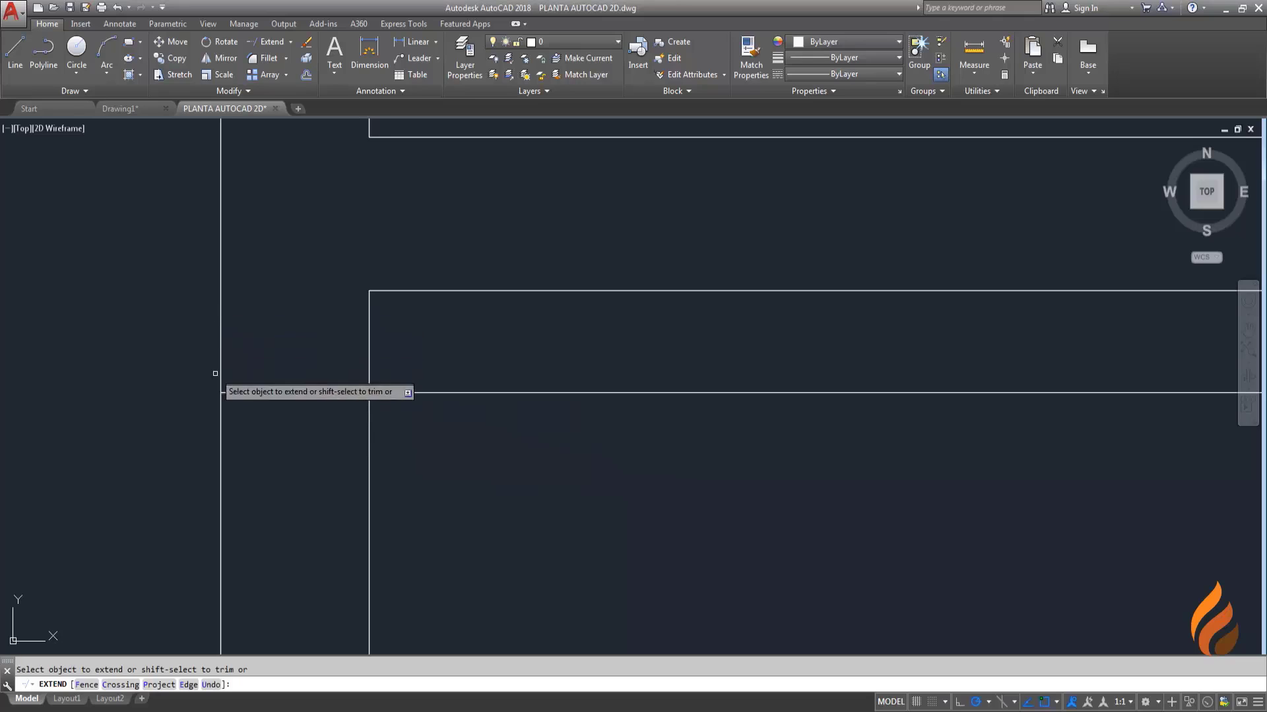
pyautogui.press('Escape')
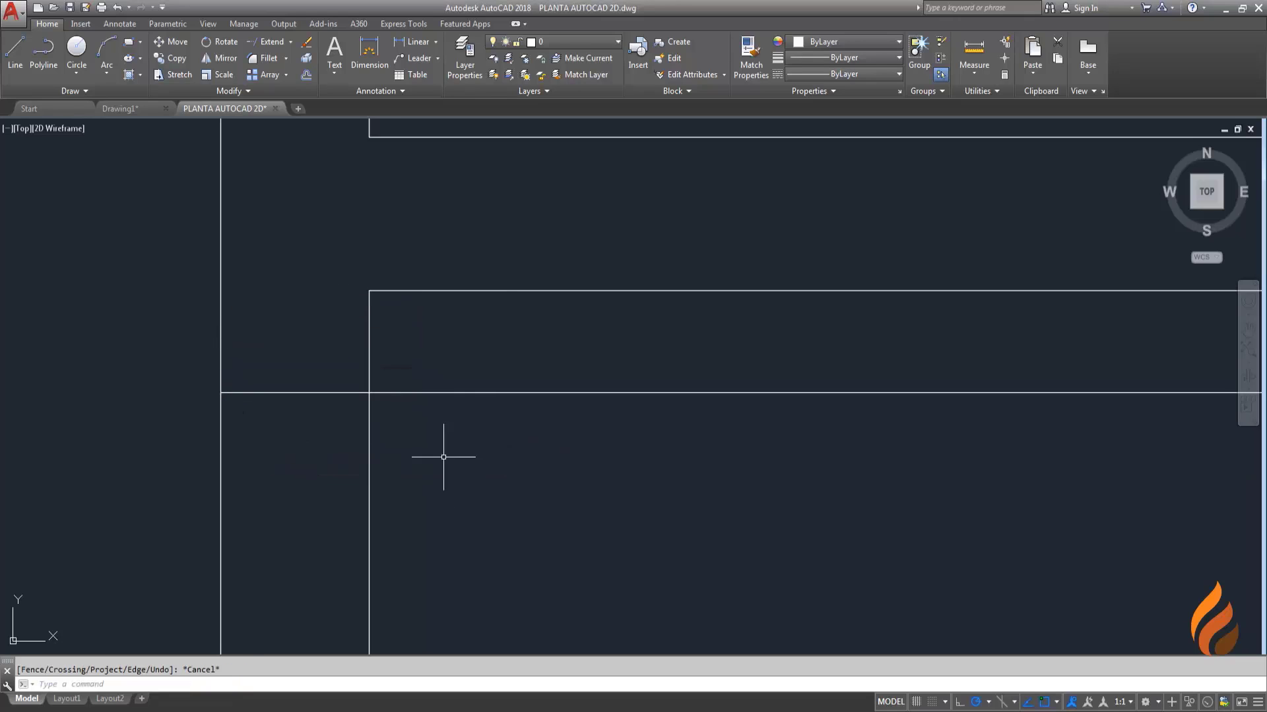
# Step: Try trimming the new line back to the inner wall face, then cancel the trim
pyautogui.write('ts or')
pyautogui.press('Return')
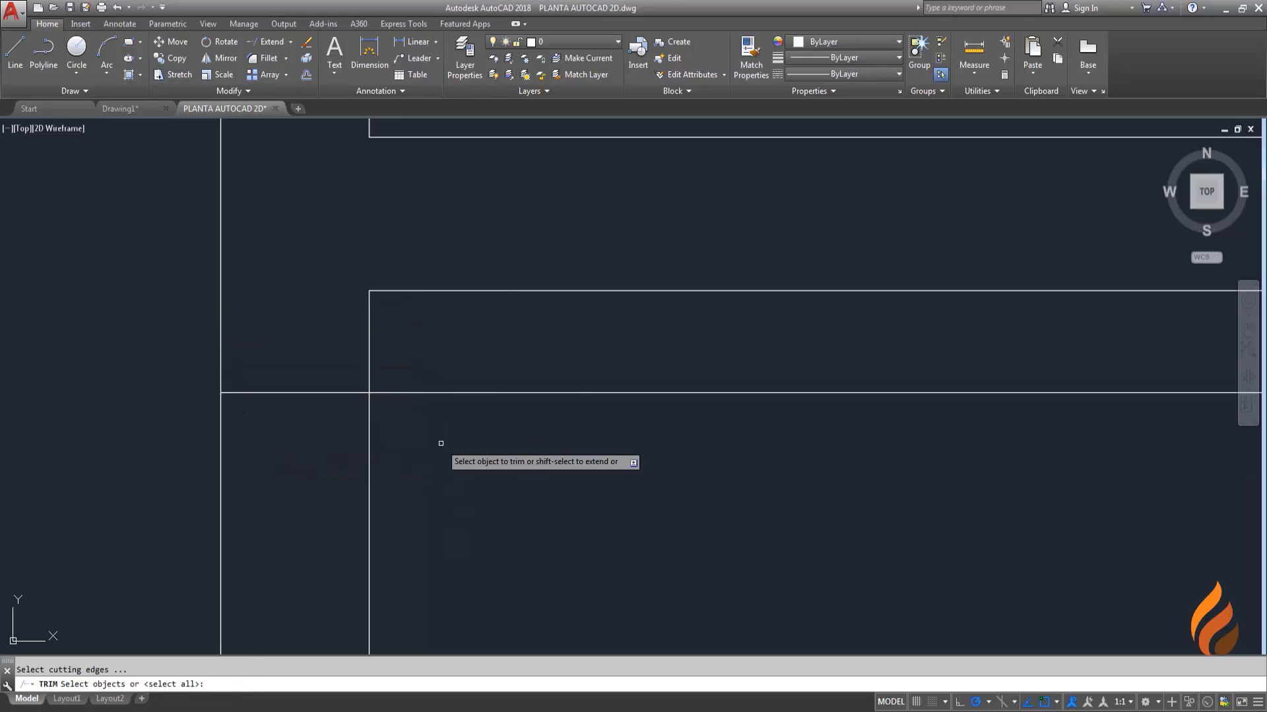
pyautogui.press('Return')
pyautogui.moveTo(534, 437); pyautogui.dragTo(486, 336)
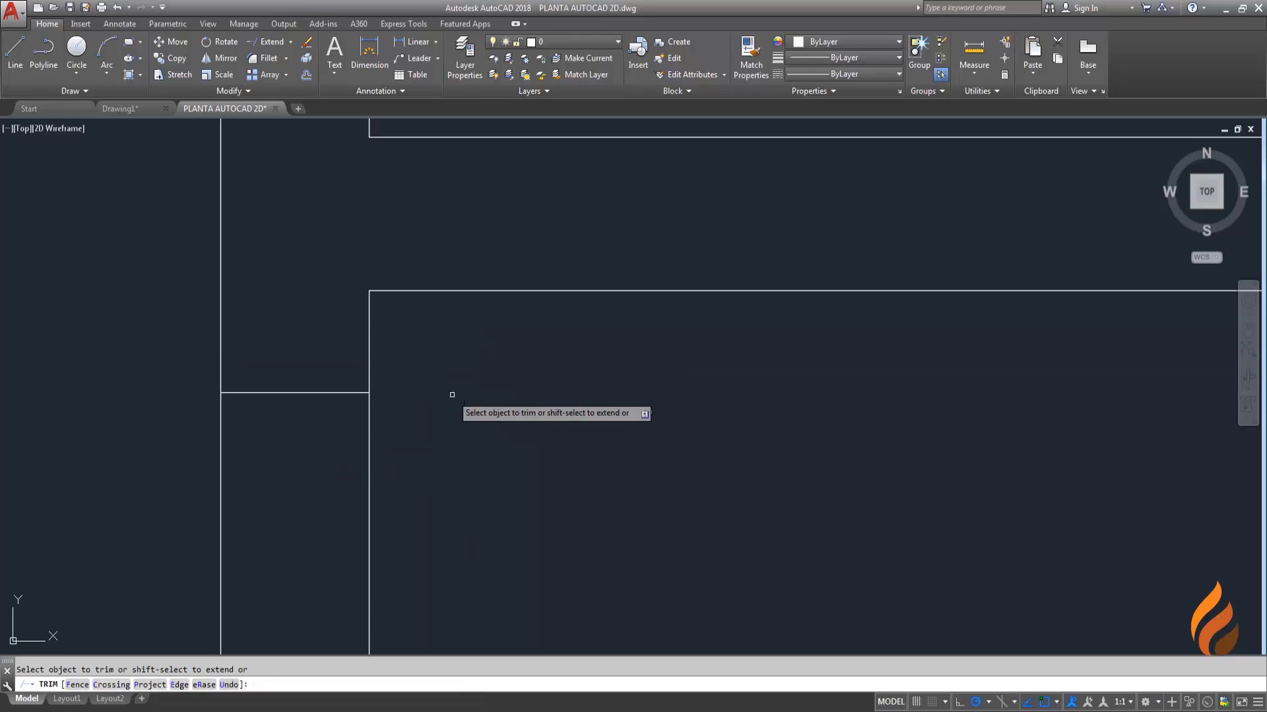
pyautogui.press('Escape')
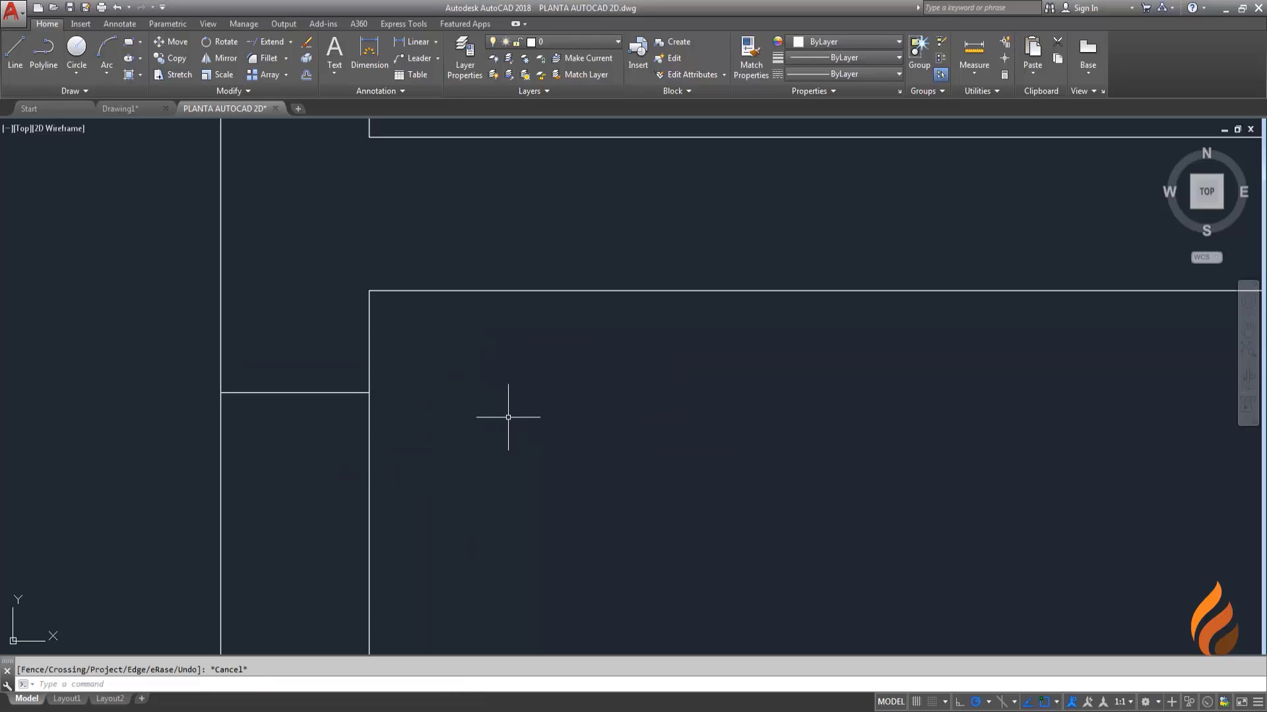
# Step: Erase the short horizontal line joining the outer and inner left wall lines
pyautogui.click(344, 417)
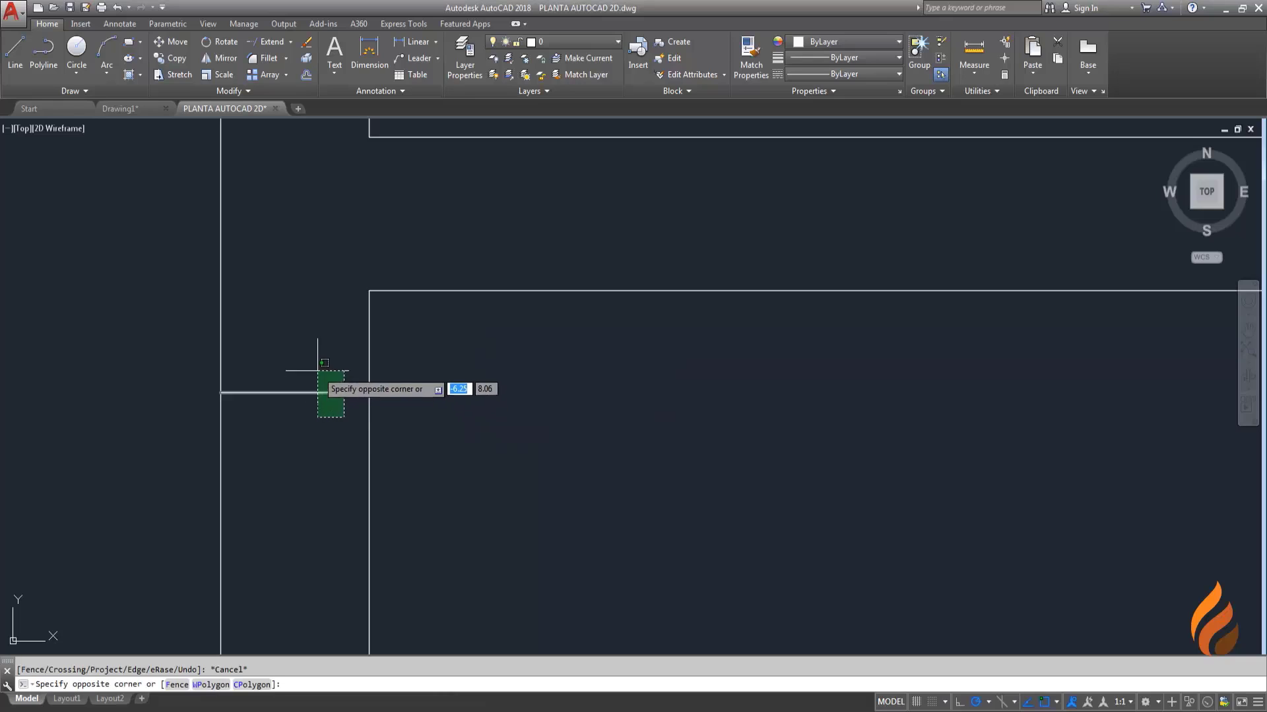
pyautogui.click(318, 371)
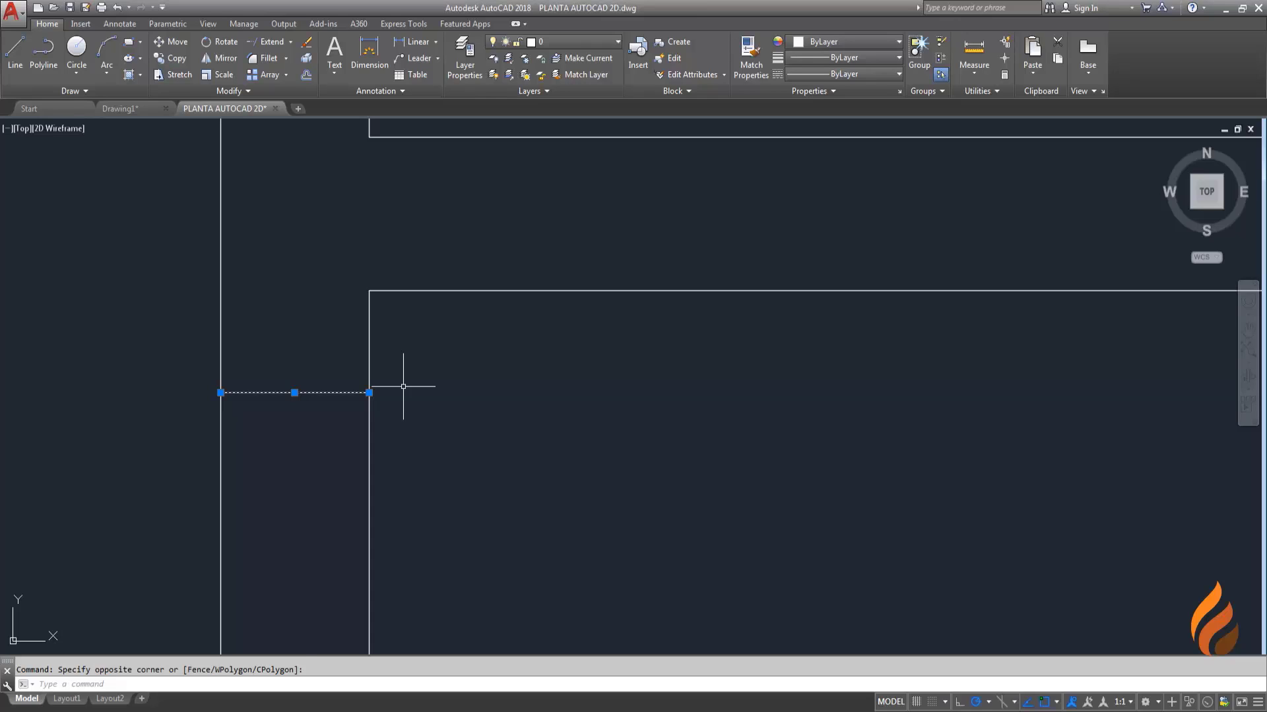
pyautogui.hotkey('ctrl', 'z')
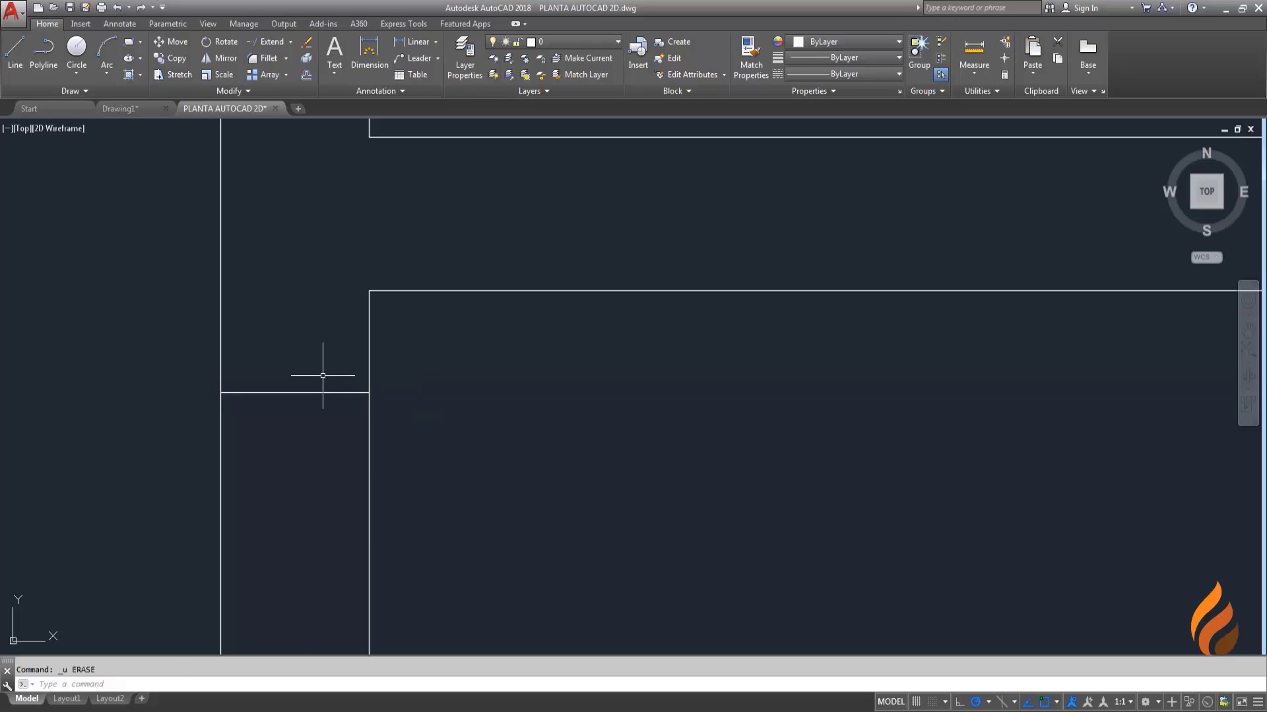
pyautogui.moveTo(331, 364); pyautogui.dragTo(334, 413)
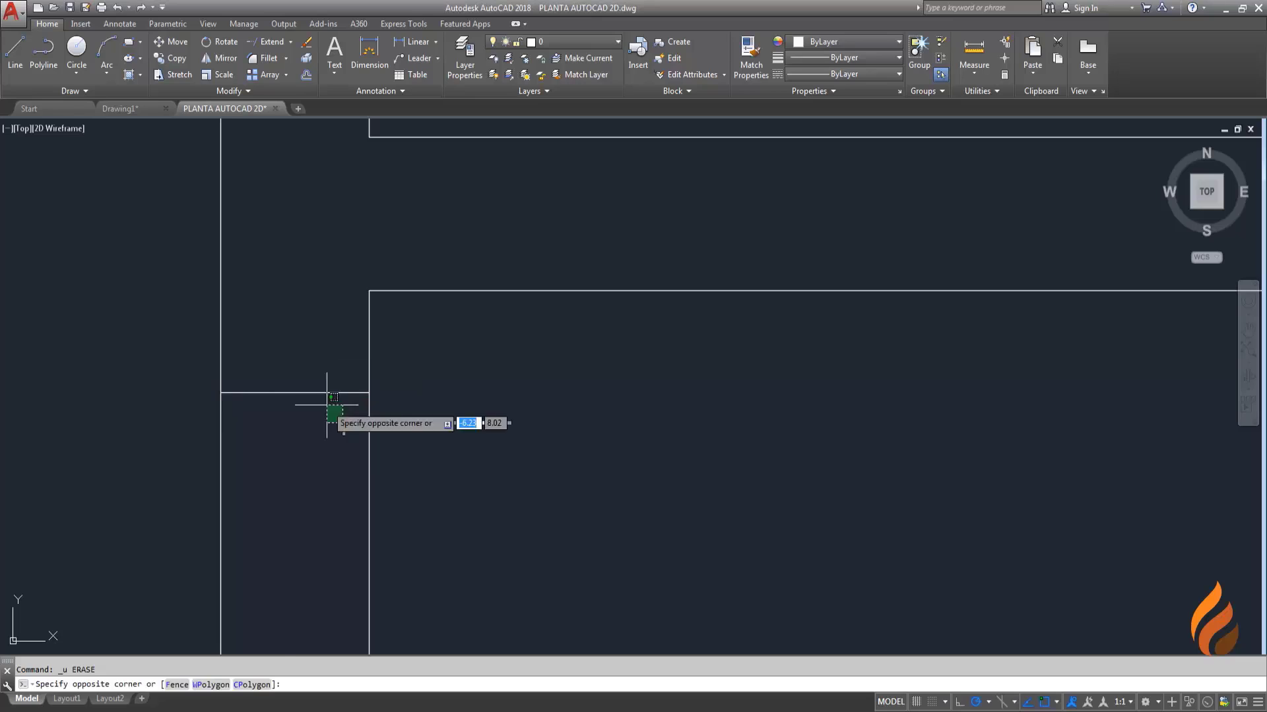
pyautogui.press('Delete')
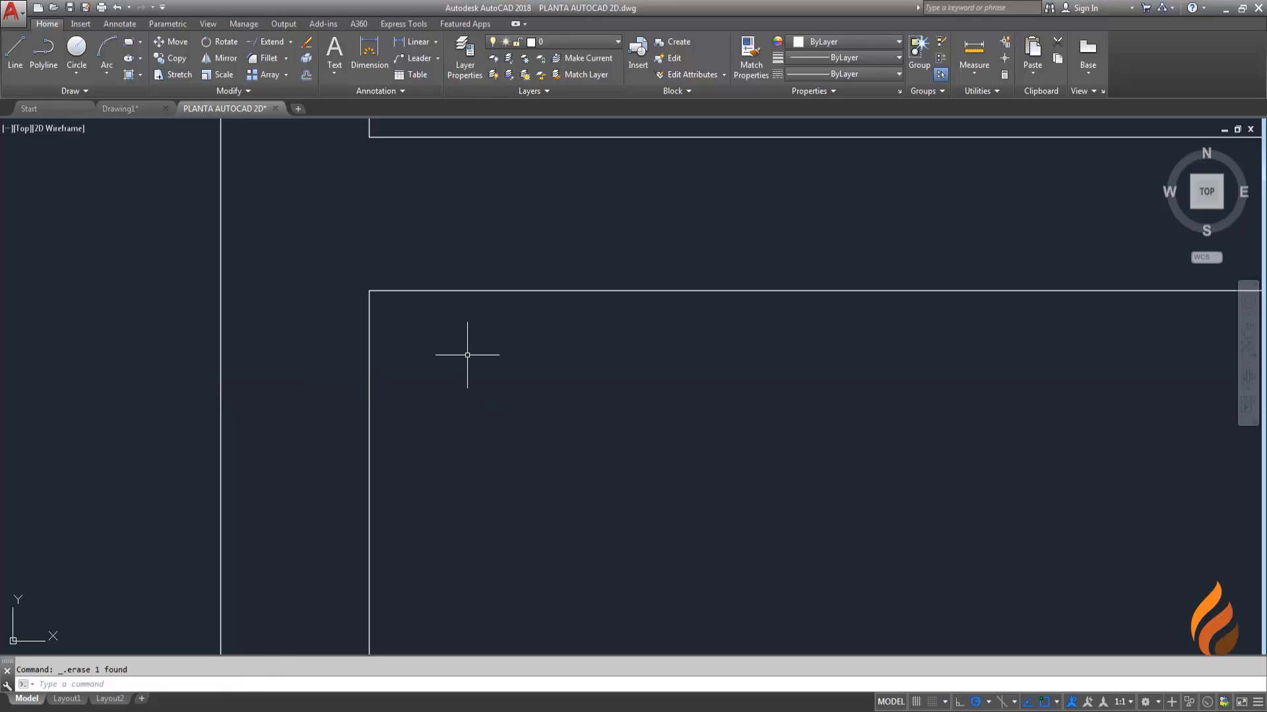
pyautogui.write('l')
pyautogui.press('Return')
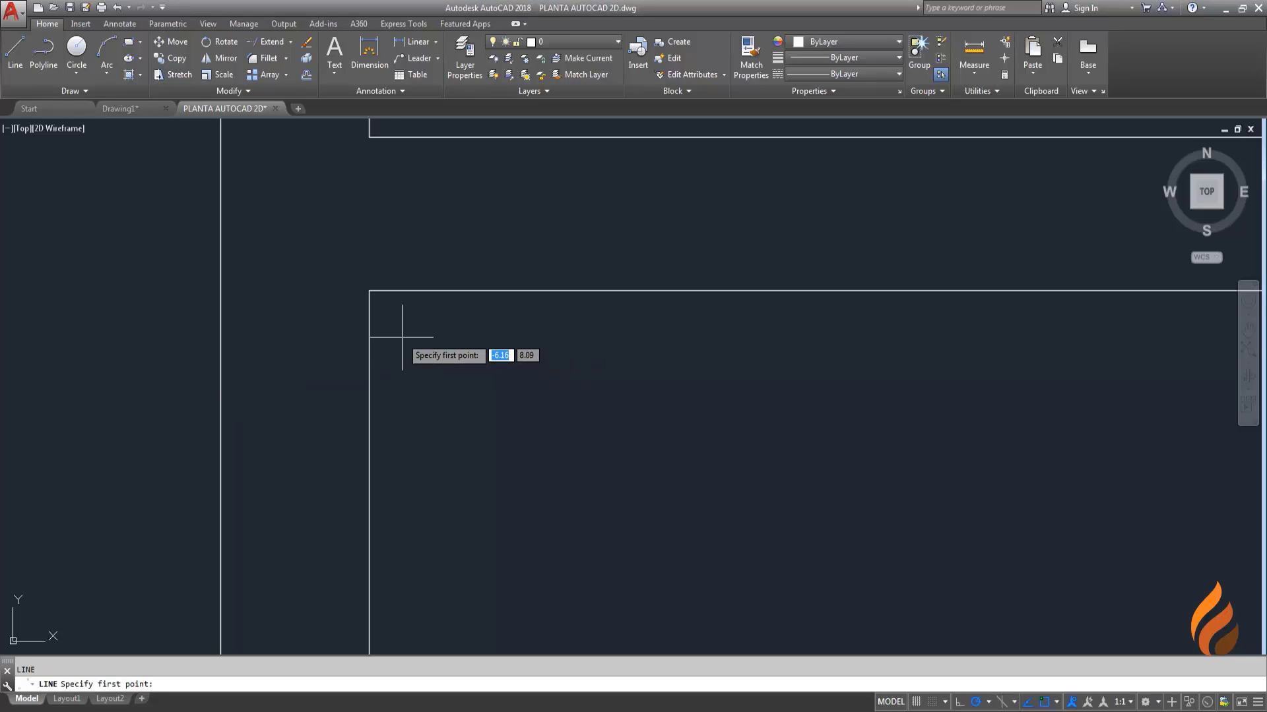
# Step: Move the short wall-spanning line 0.1 down, below the inner corner, as a door jamb
pyautogui.click(368, 290)
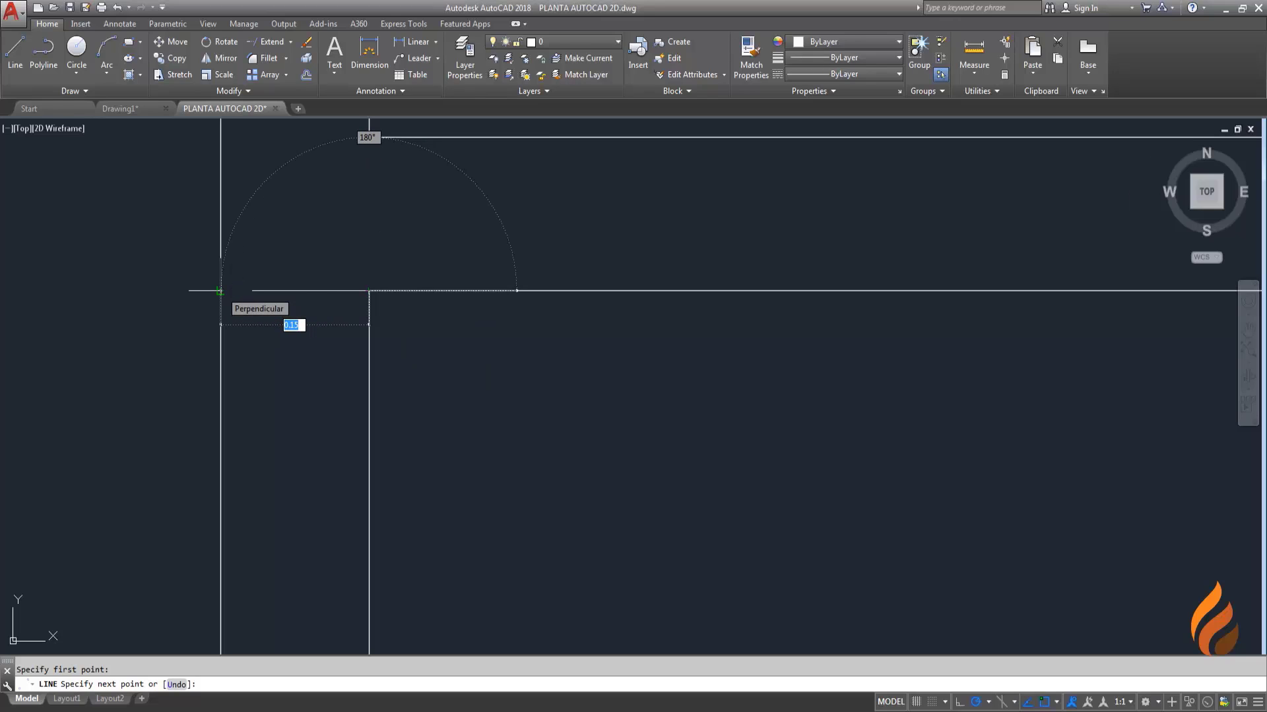
pyautogui.press('Escape')
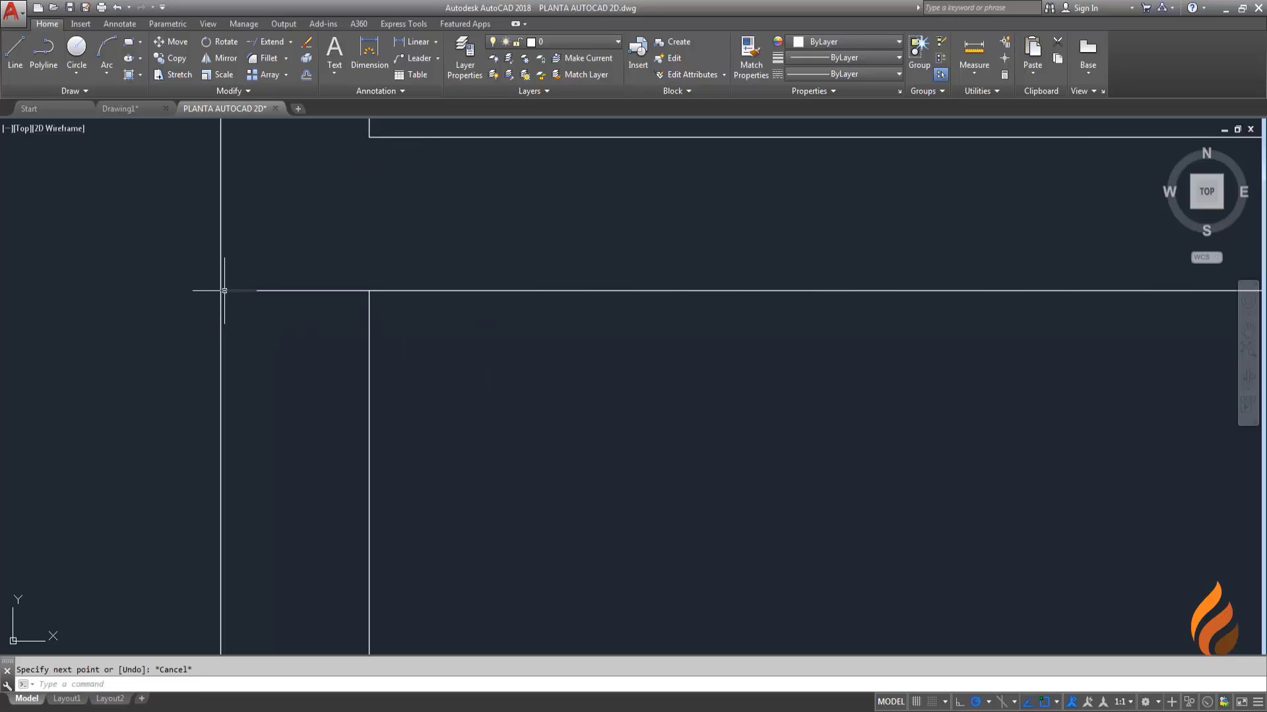
pyautogui.click(311, 311)
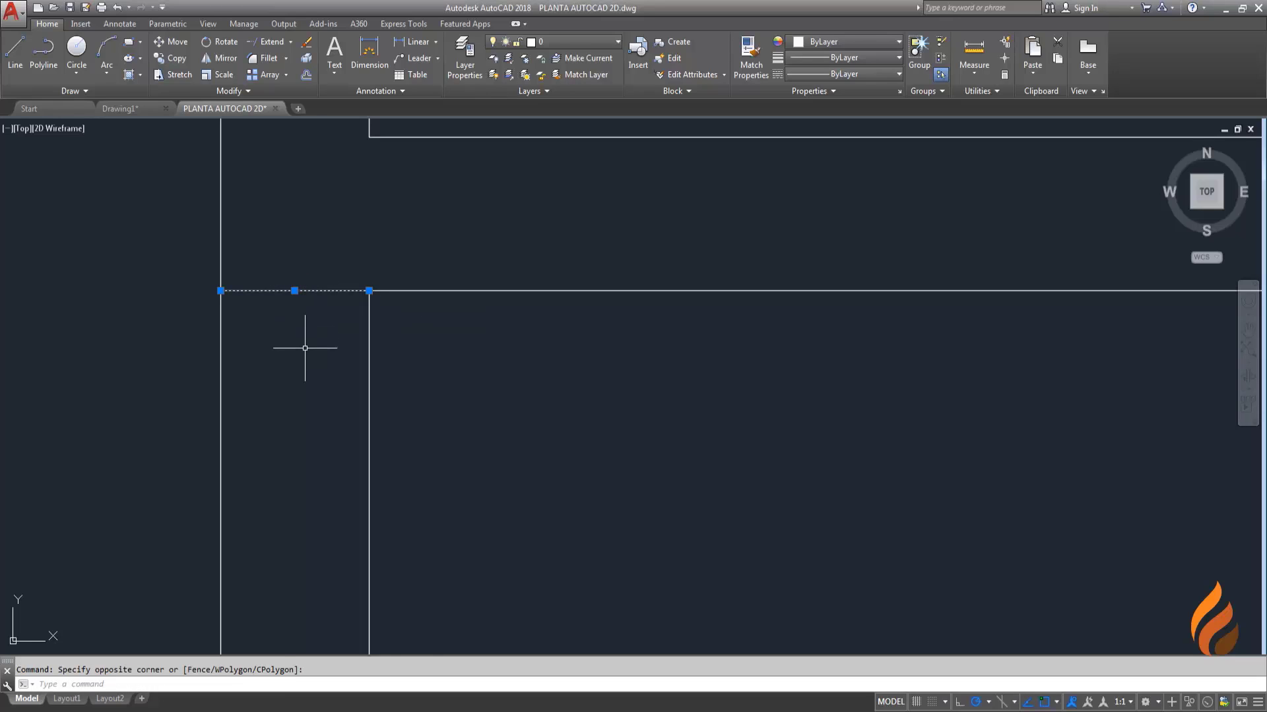
pyautogui.moveTo(303, 350); pyautogui.dragTo(367, 328, button='middle')
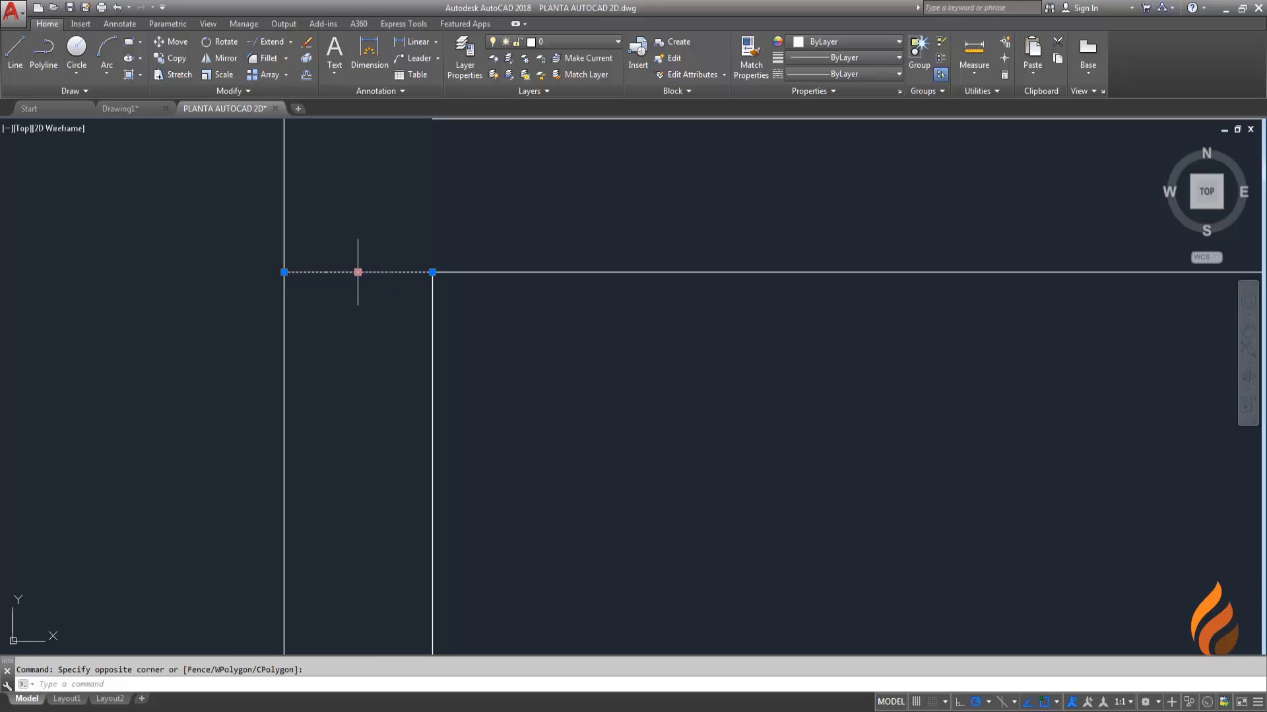
pyautogui.click(357, 272)
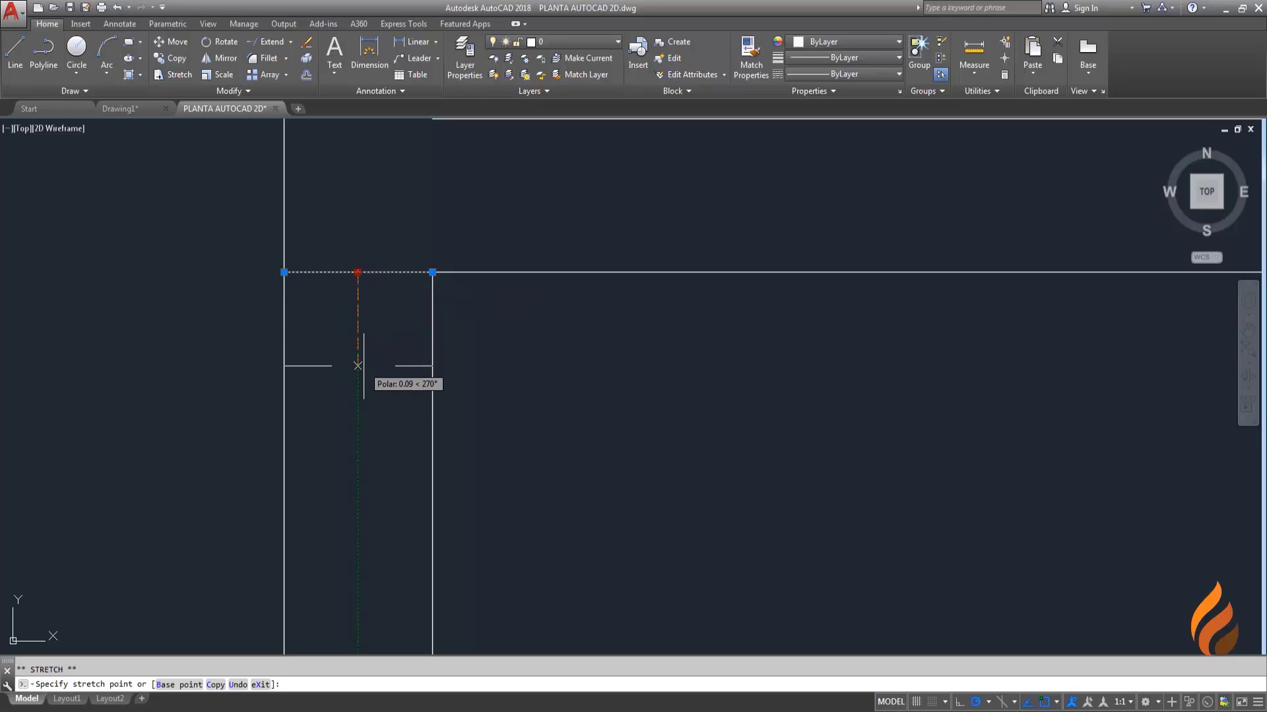
pyautogui.moveTo(358, 365); pyautogui.dragTo(367, 296, button='middle')
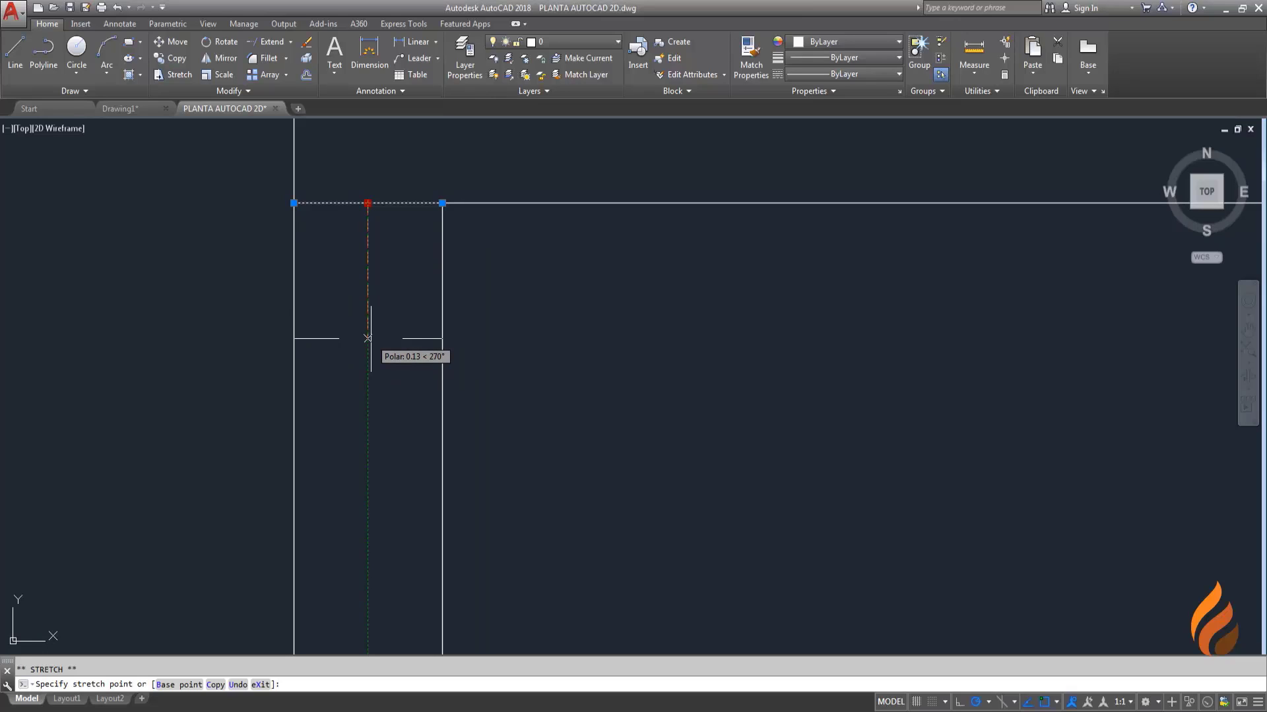
pyautogui.write('.1')
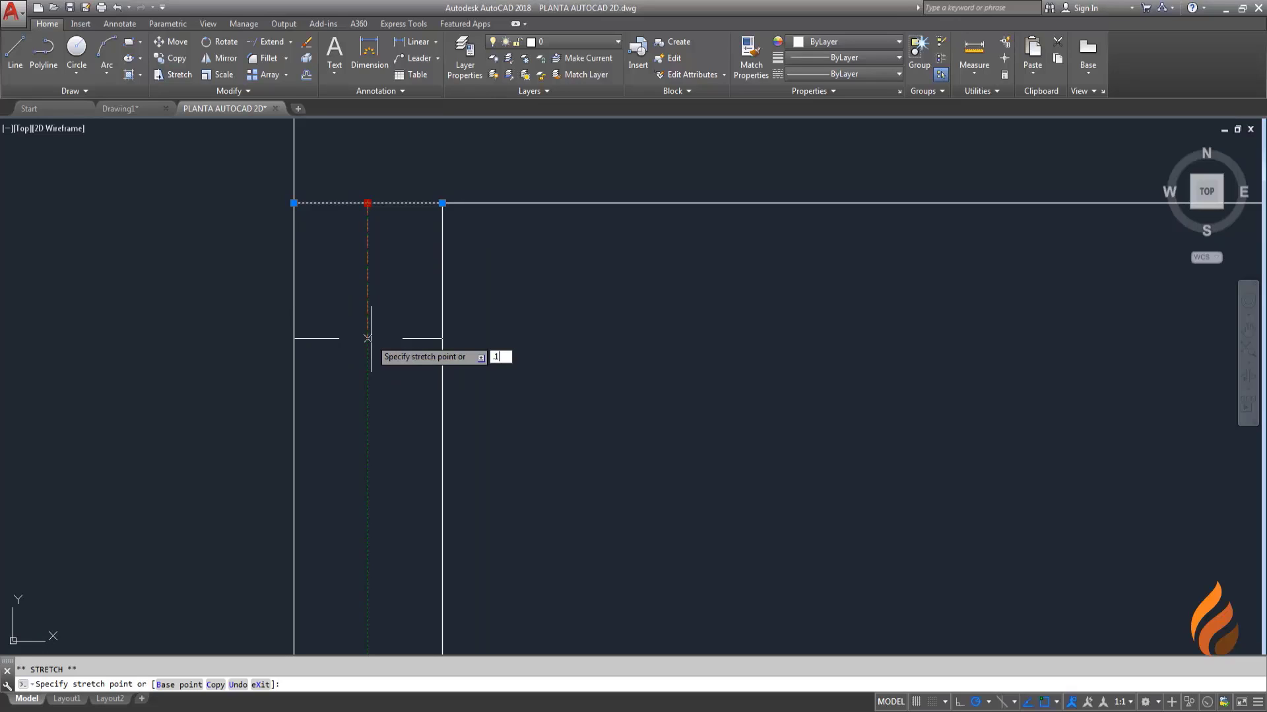
pyautogui.press('Return')
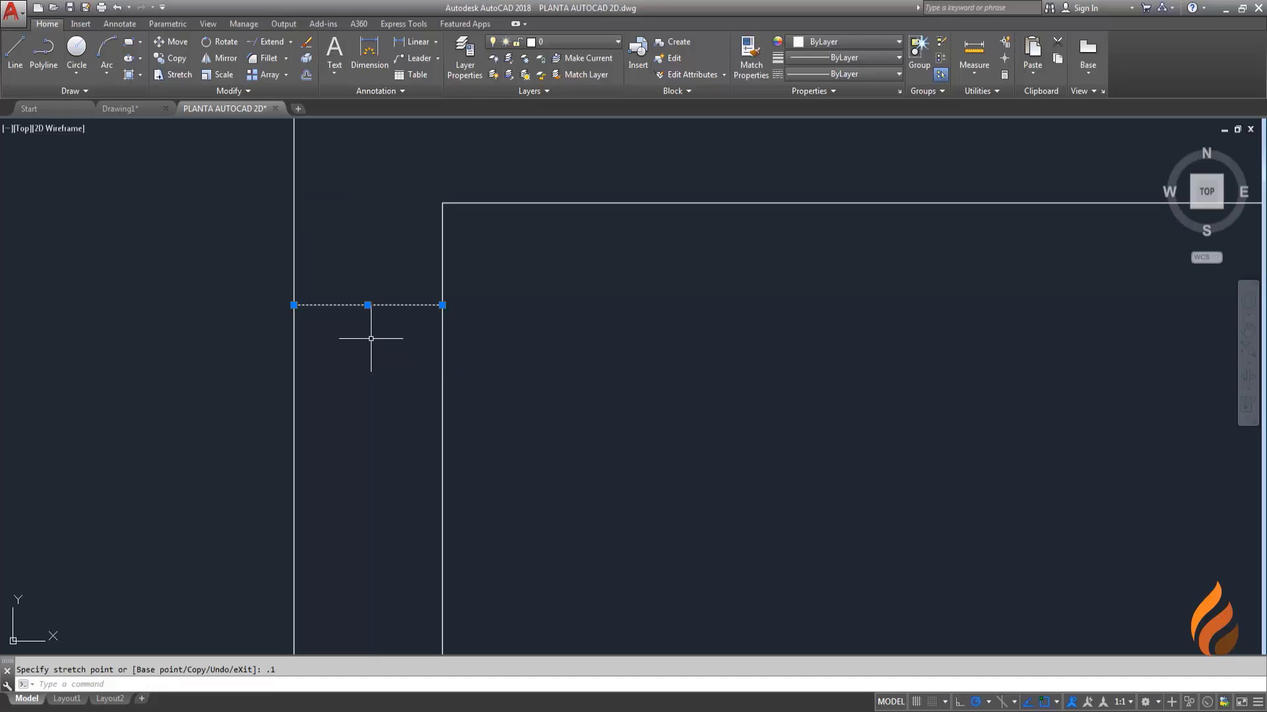
pyautogui.press('Escape')
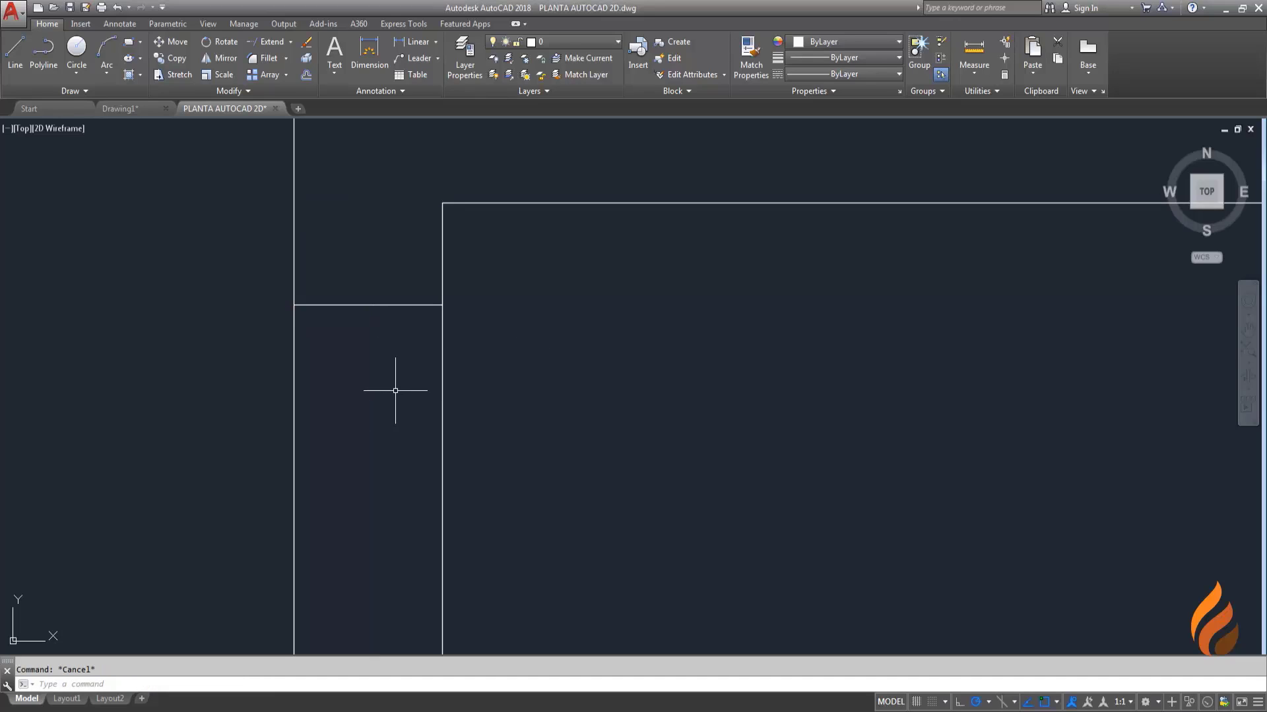
pyautogui.scroll(-2, 370, 398)
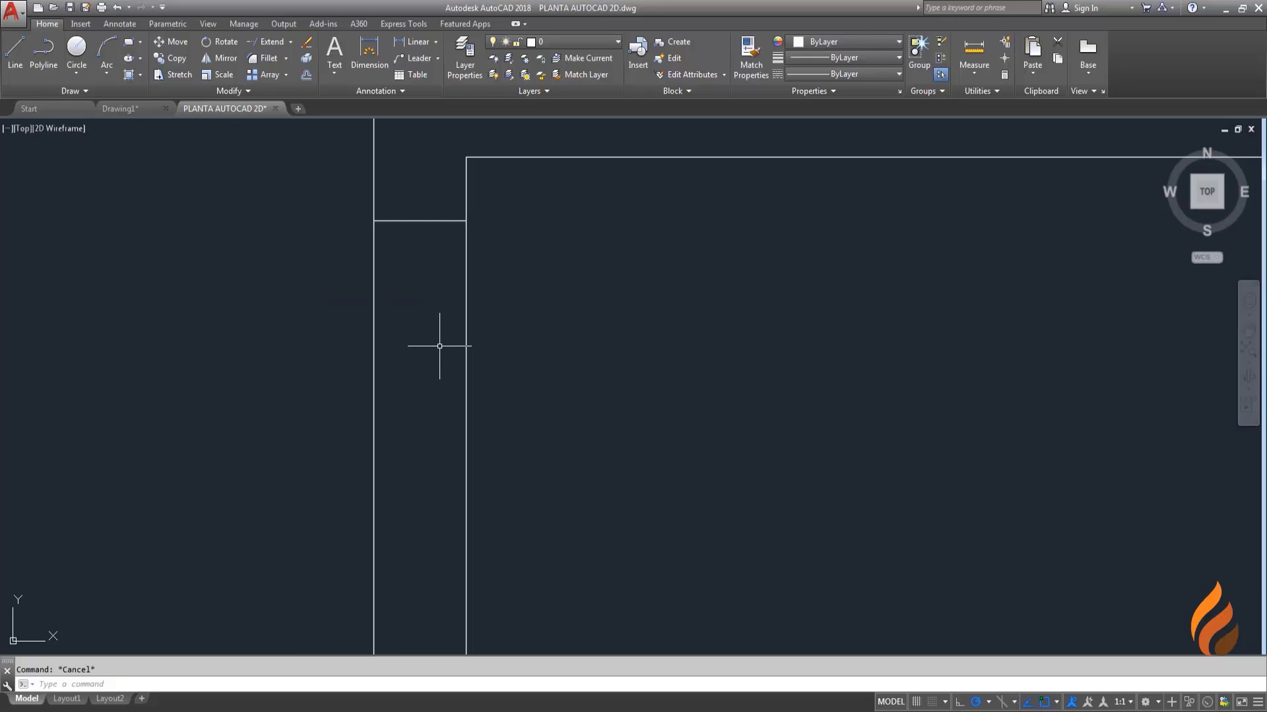
pyautogui.scroll(-2, 436, 305)
pyautogui.moveTo(424, 367); pyautogui.dragTo(406, 370, button='middle')
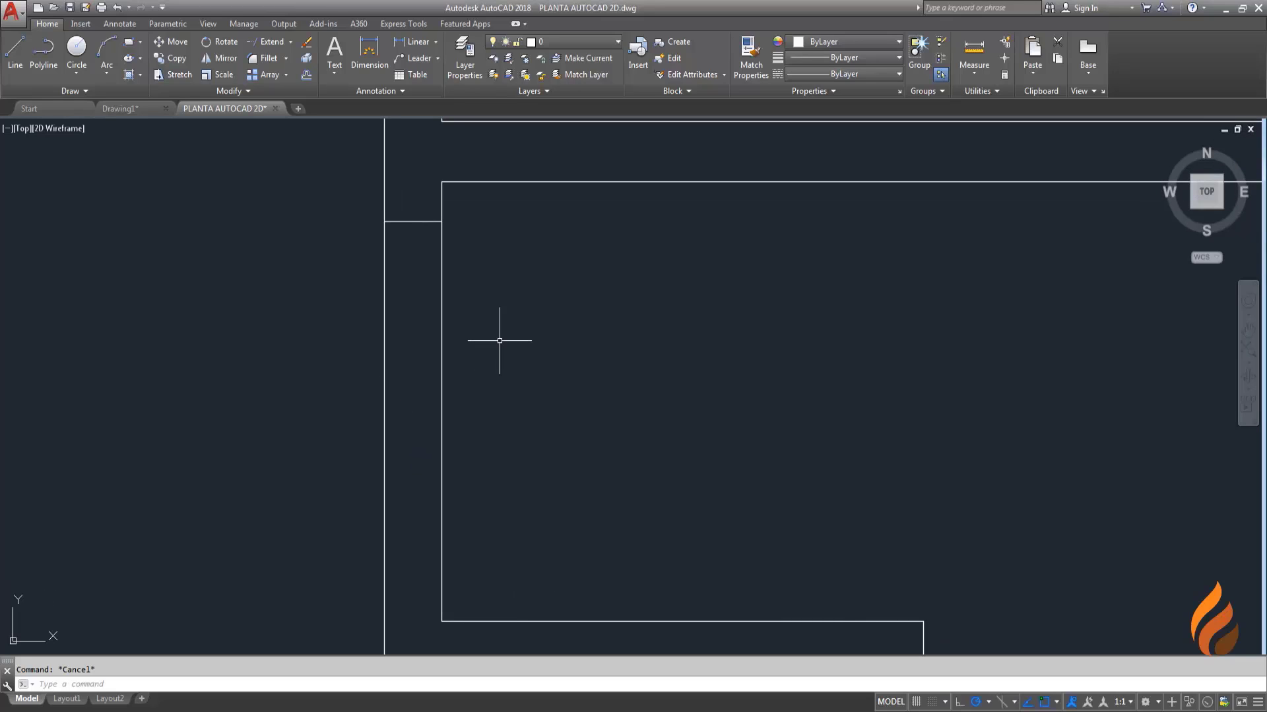
# Step: Offset the jamb line 0.9 downward to create the second door jamb
pyautogui.write('o')
pyautogui.press('Return')
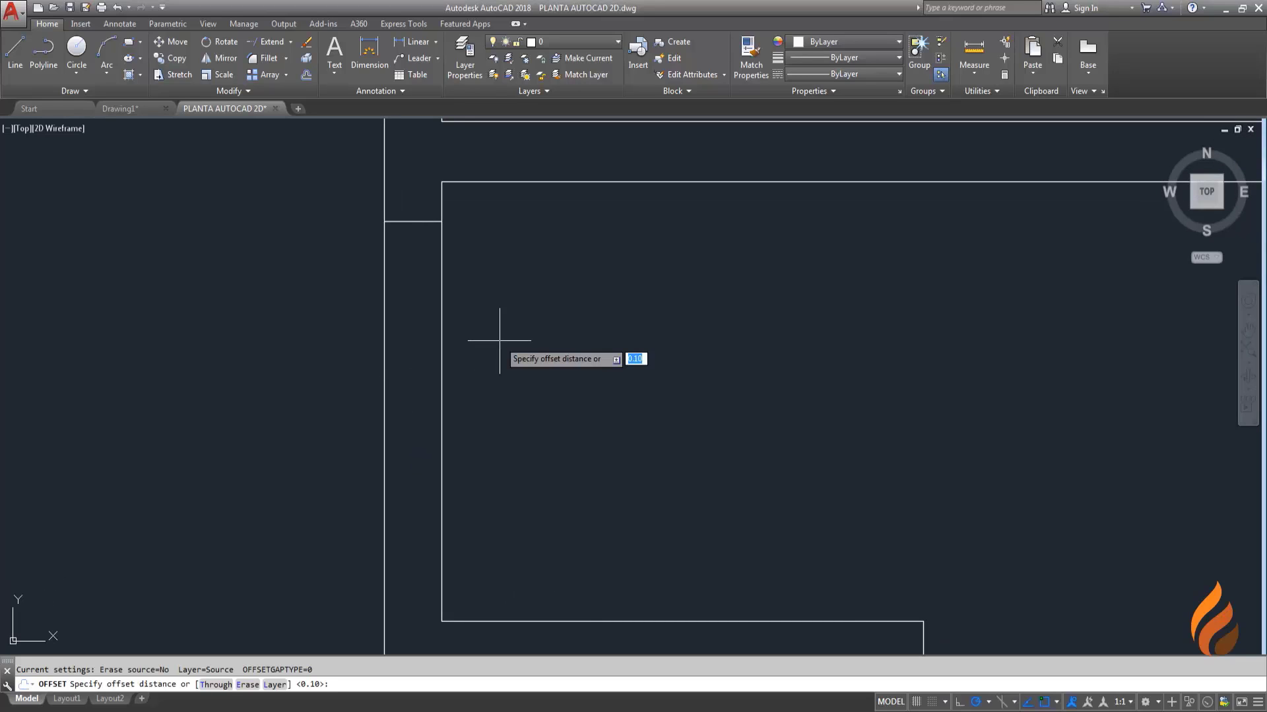
pyautogui.write('.9')
pyautogui.press('Return')
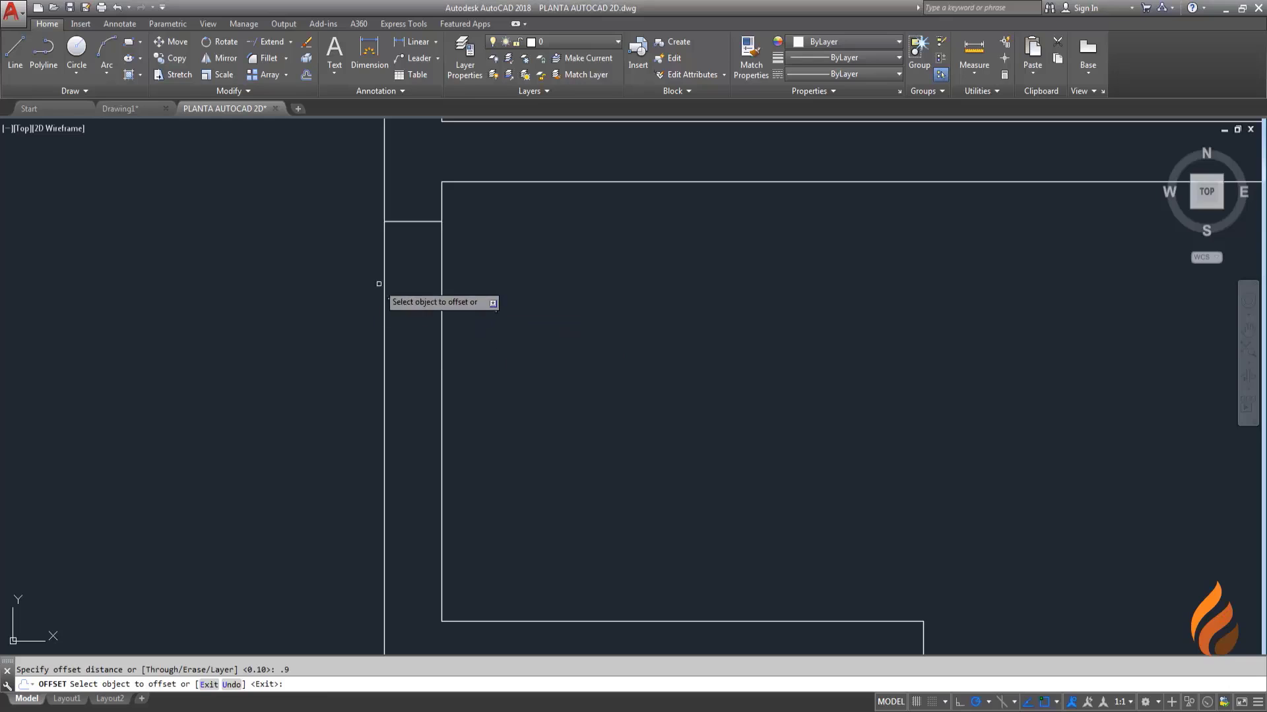
pyautogui.click(415, 221)
pyautogui.click(409, 337)
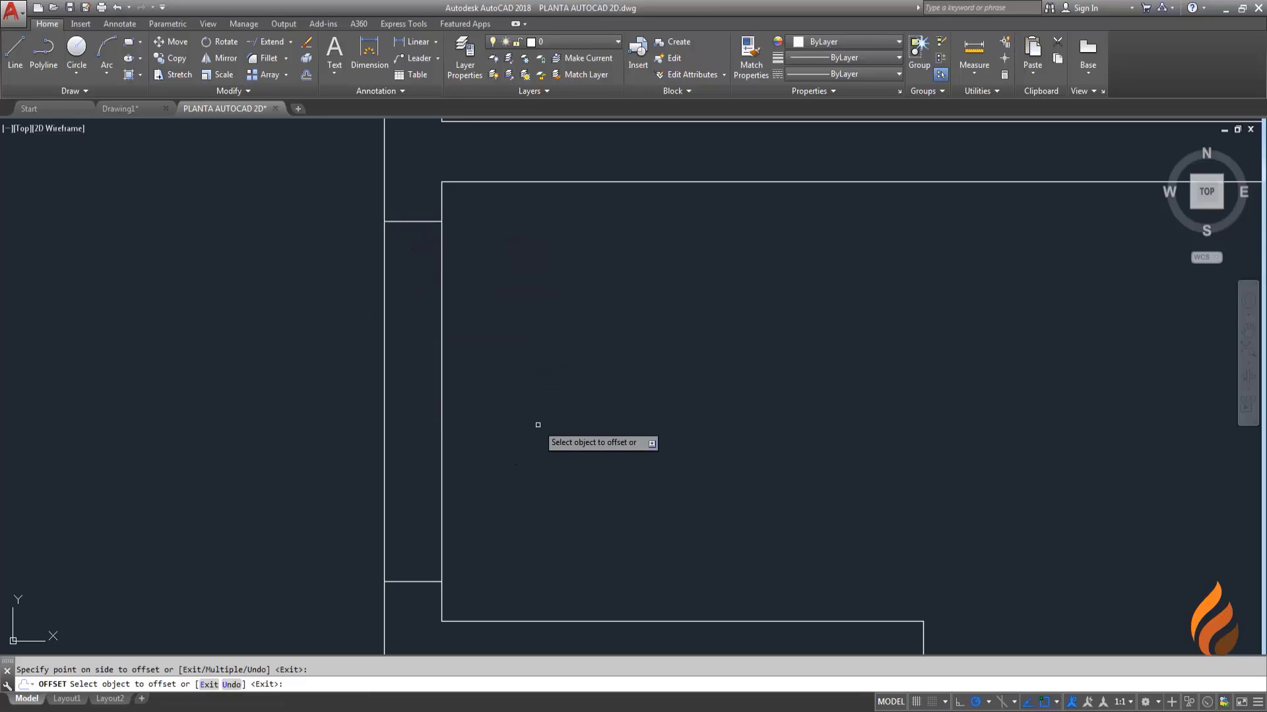
pyautogui.press('Escape')
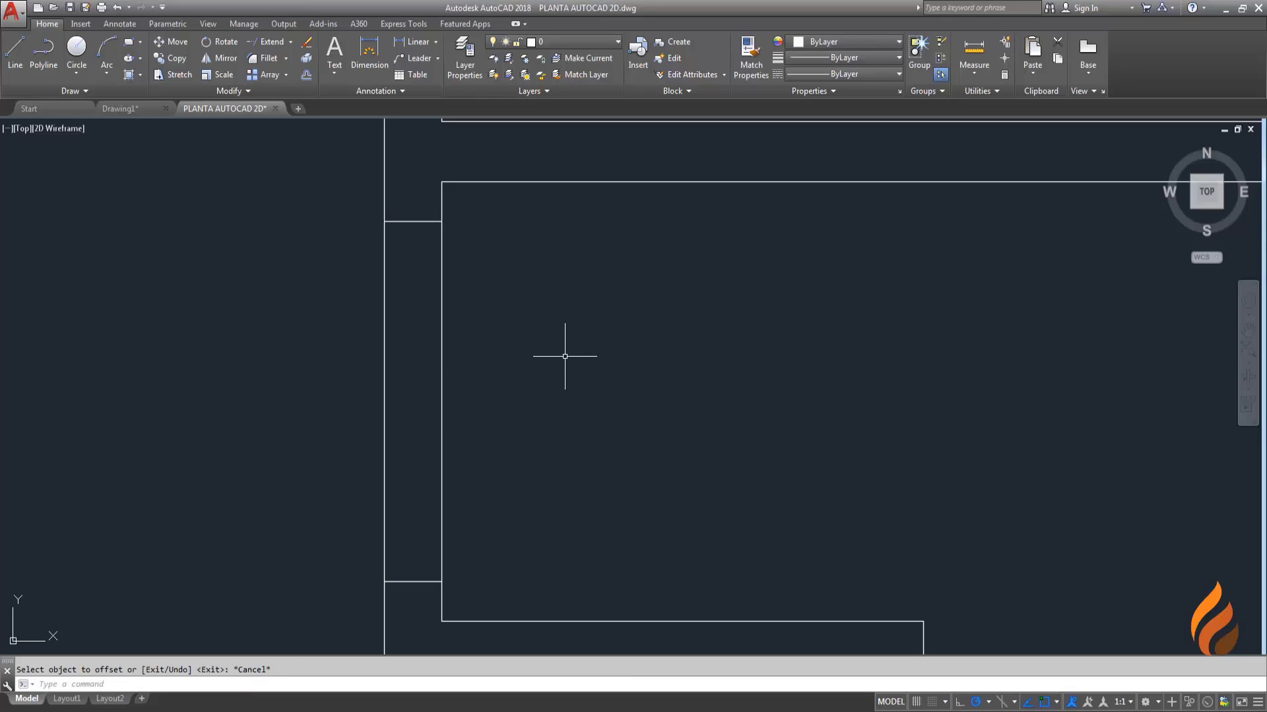
# Step: Trim away the left wall lines between the two jambs to open the doorway
pyautogui.write('r')
pyautogui.press('Return')
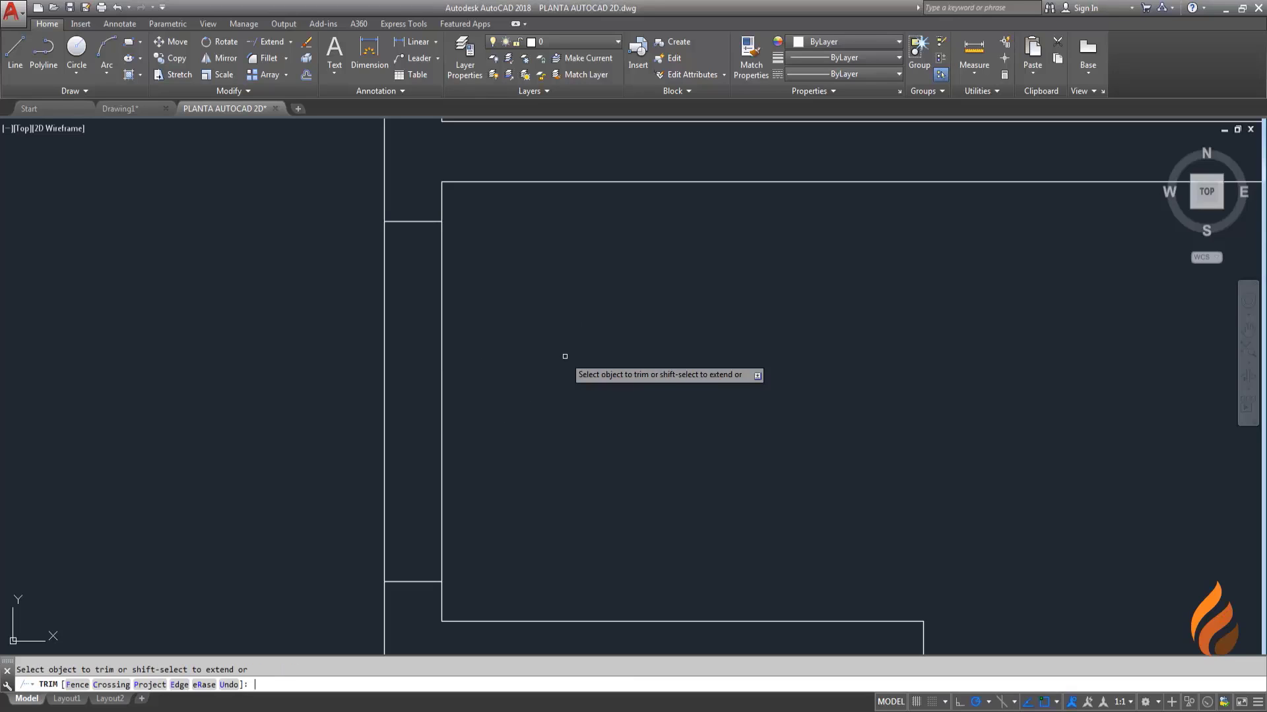
pyautogui.click(500, 438)
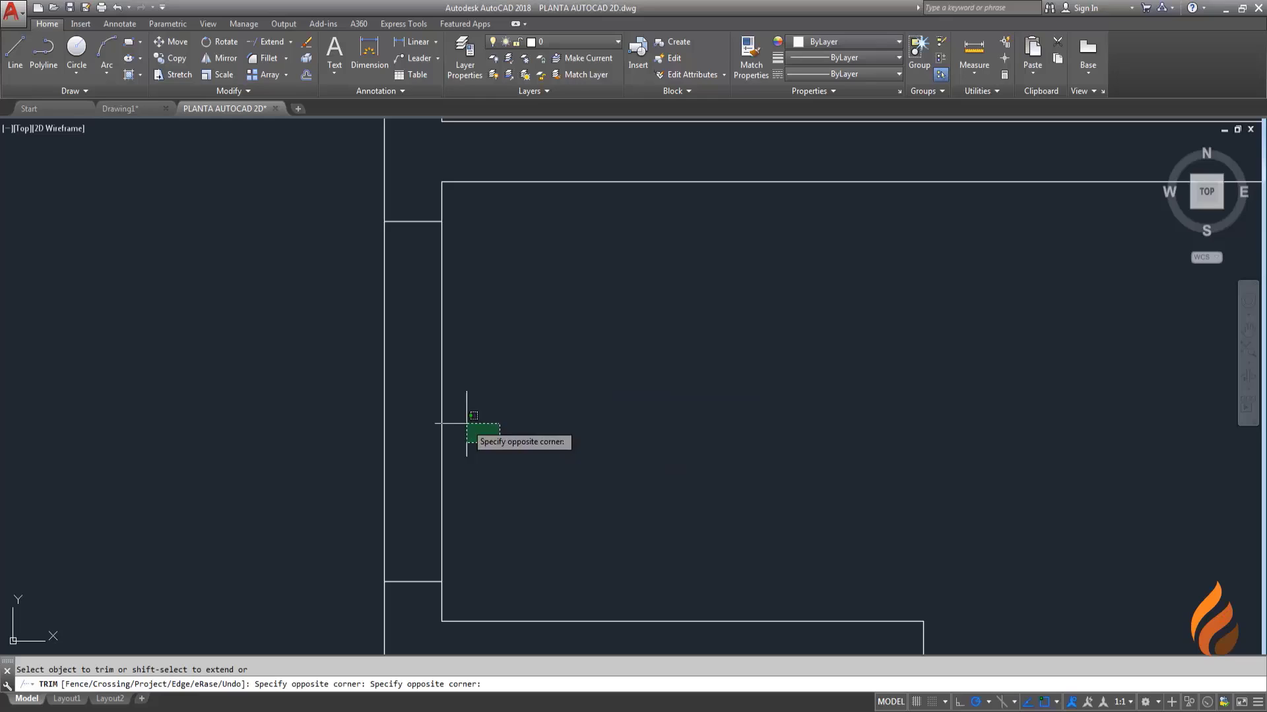
pyautogui.click(361, 370)
pyautogui.press('Escape')
# Step: Pan and zoom to frame the next room's wall corner
pyautogui.scroll(-2, 481, 333)
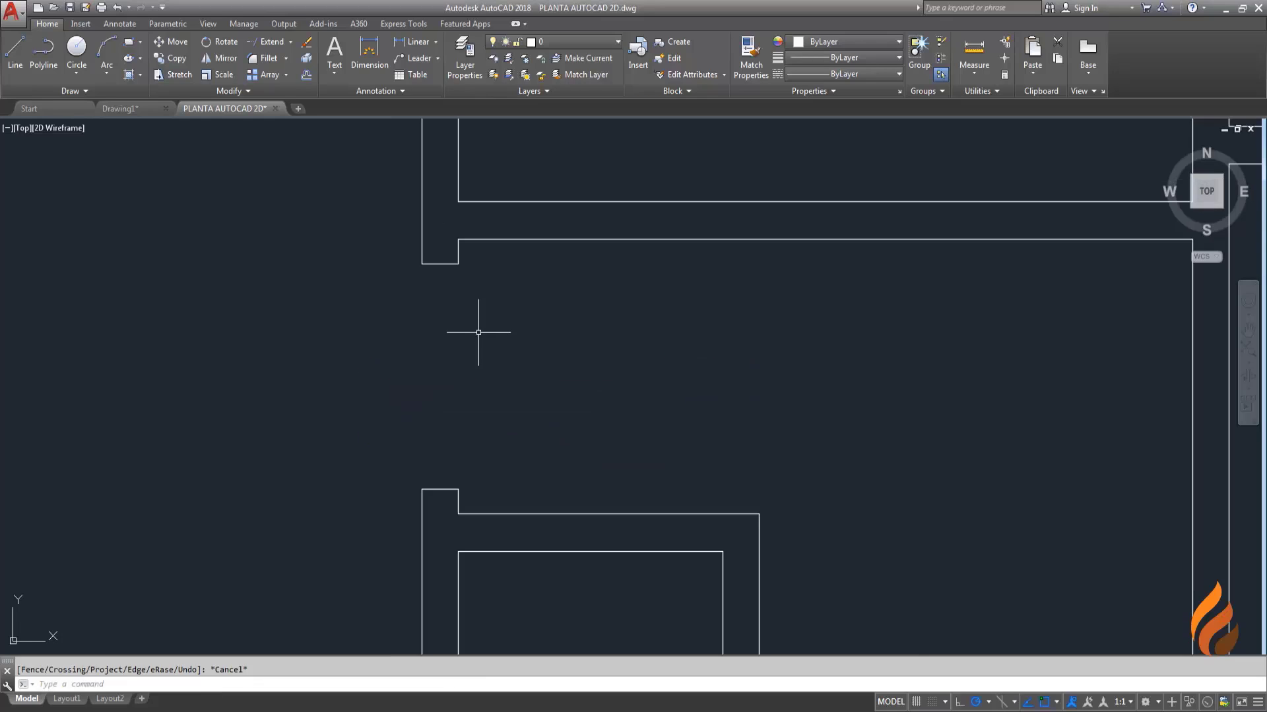
pyautogui.scroll(2, 440, 310)
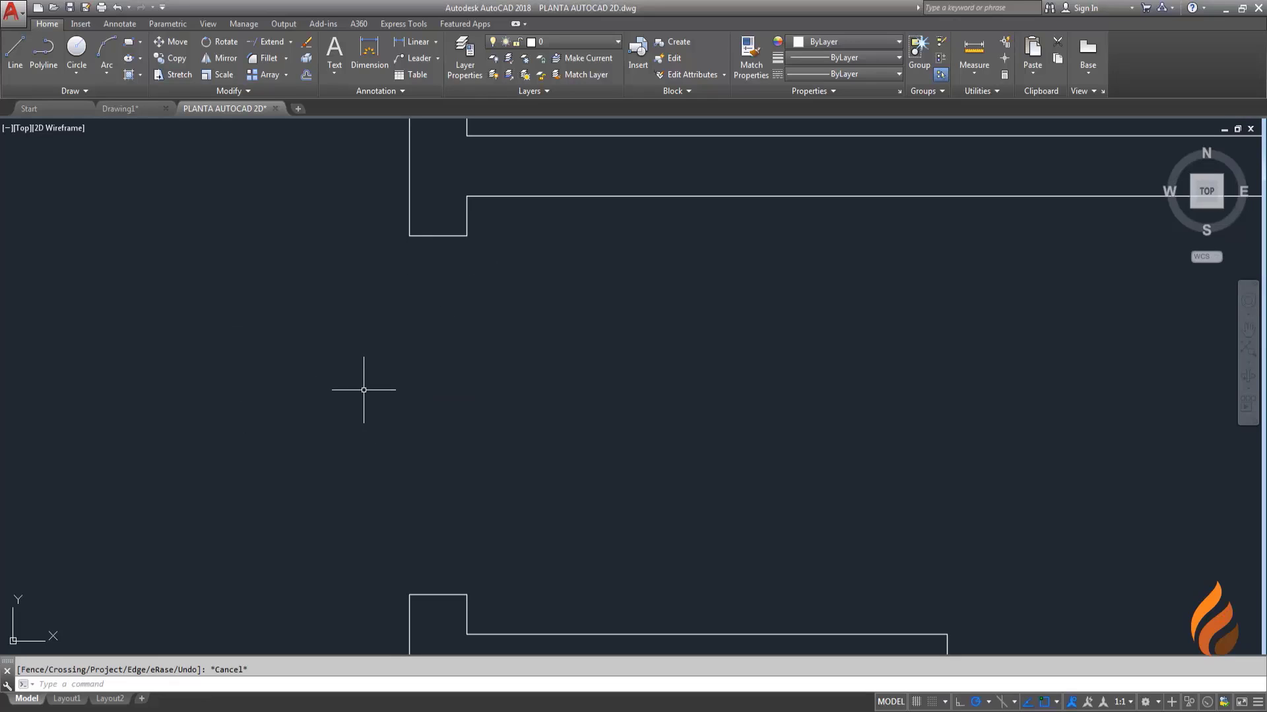
pyautogui.scroll(-2, 387, 415)
pyautogui.moveTo(574, 513); pyautogui.dragTo(506, 335, button='middle')
pyautogui.scroll(2, 656, 486)
pyautogui.moveTo(656, 486); pyautogui.dragTo(593, 424, button='middle')
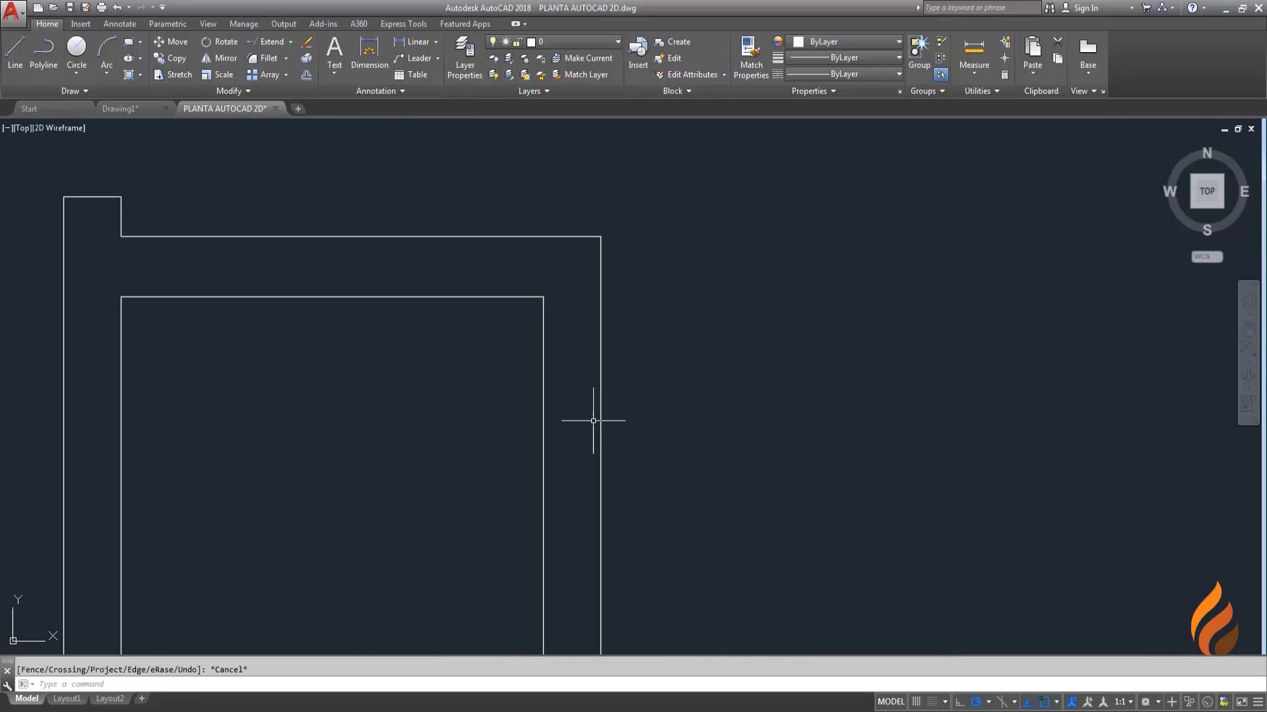
pyautogui.scroll(-2, 519, 433)
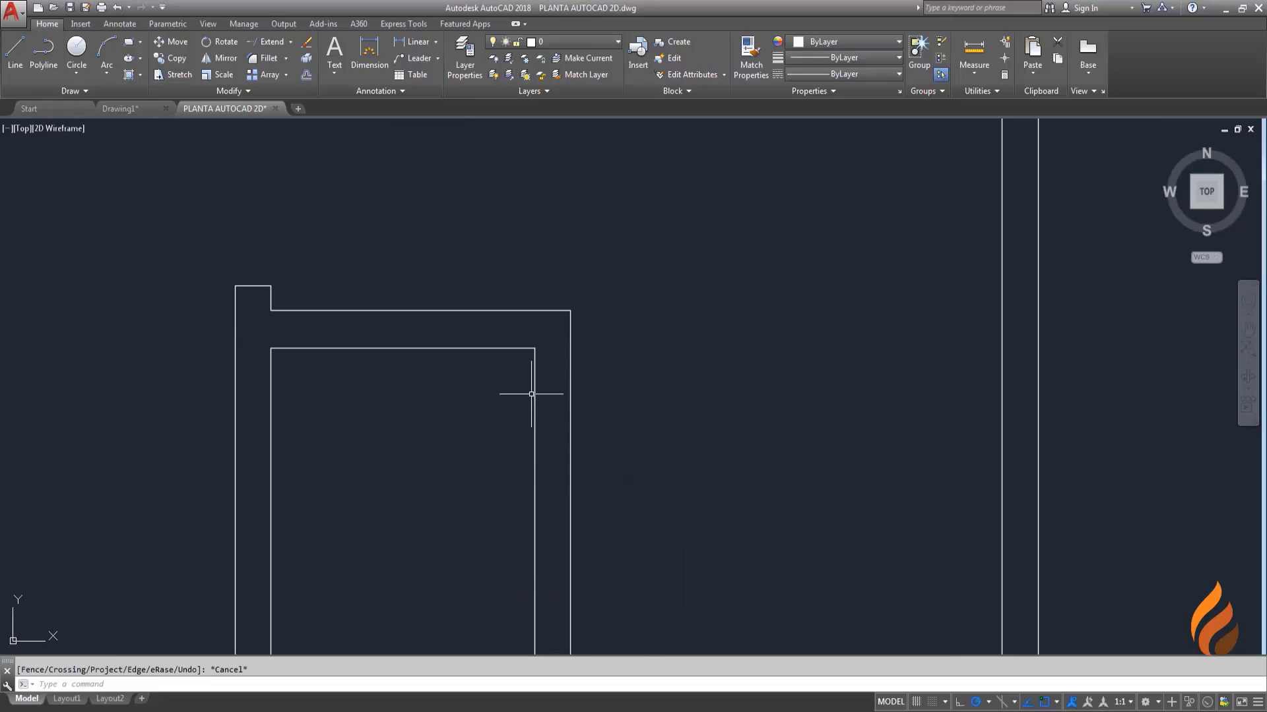
pyautogui.scroll(2, 542, 416)
pyautogui.moveTo(598, 403); pyautogui.dragTo(565, 399, button='middle')
pyautogui.scroll(2, 528, 347)
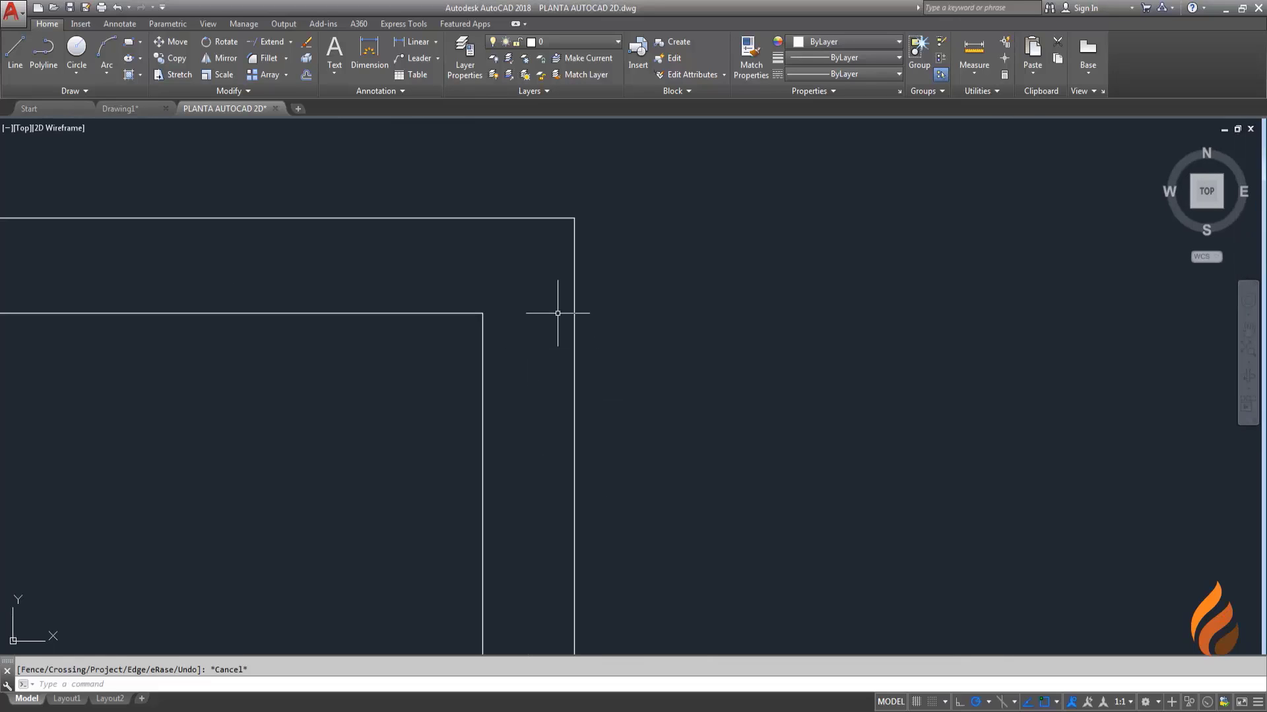
pyautogui.scroll(2, 527, 321)
pyautogui.moveTo(517, 319); pyautogui.dragTo(528, 345, button='middle')
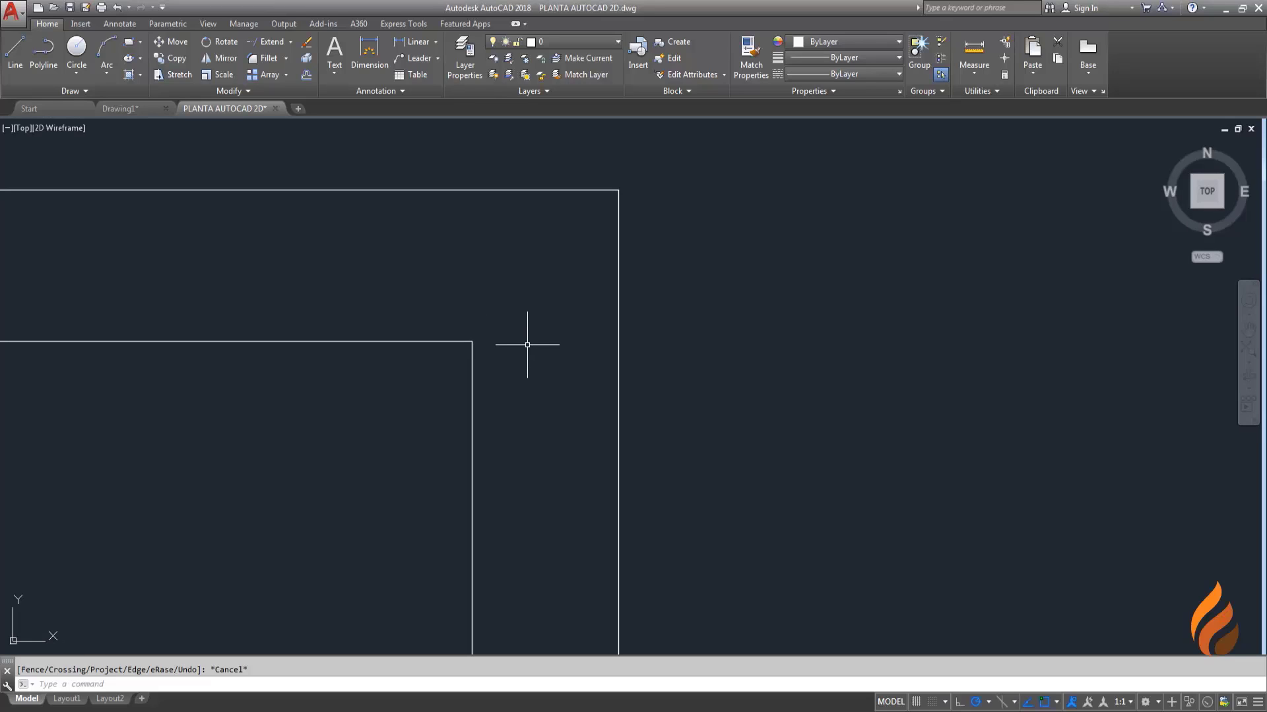
# Step: Draw a jamb line across the wall 0.1 below the inner corner, perpendicular to the outer wall
pyautogui.write('l')
pyautogui.press('Return')
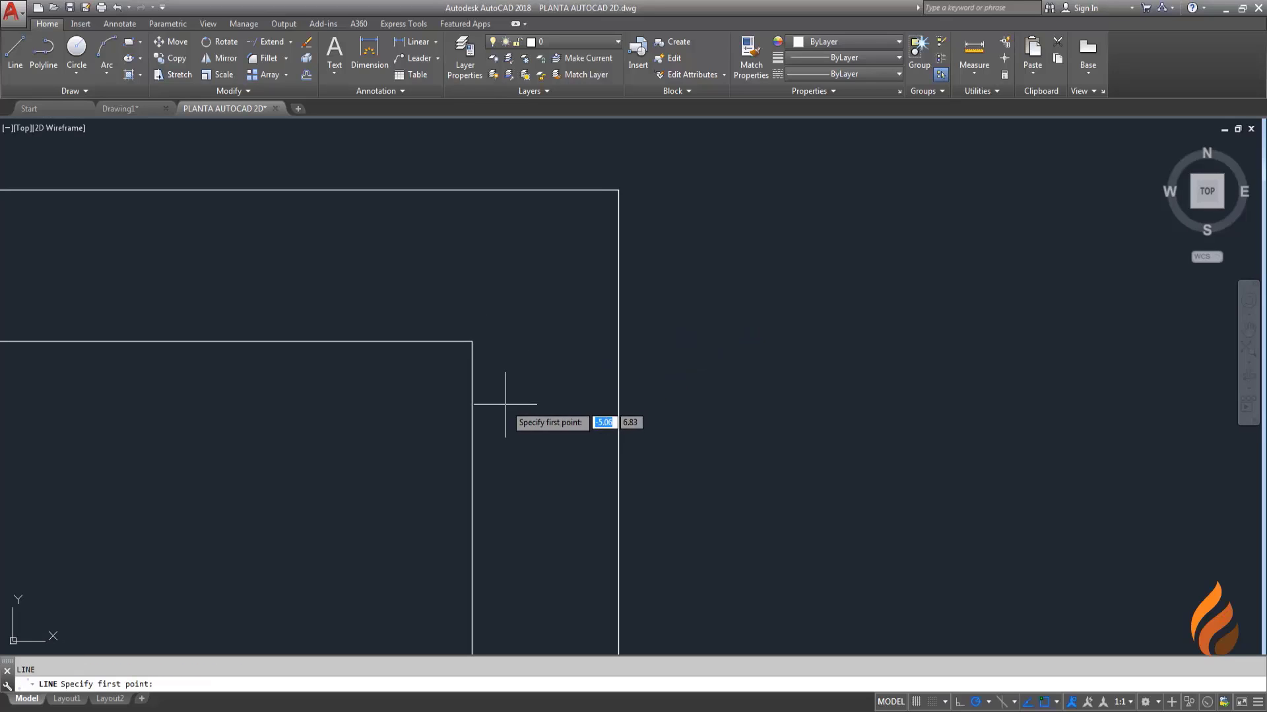
pyautogui.moveTo(509, 391); pyautogui.dragTo(512, 382, button='middle')
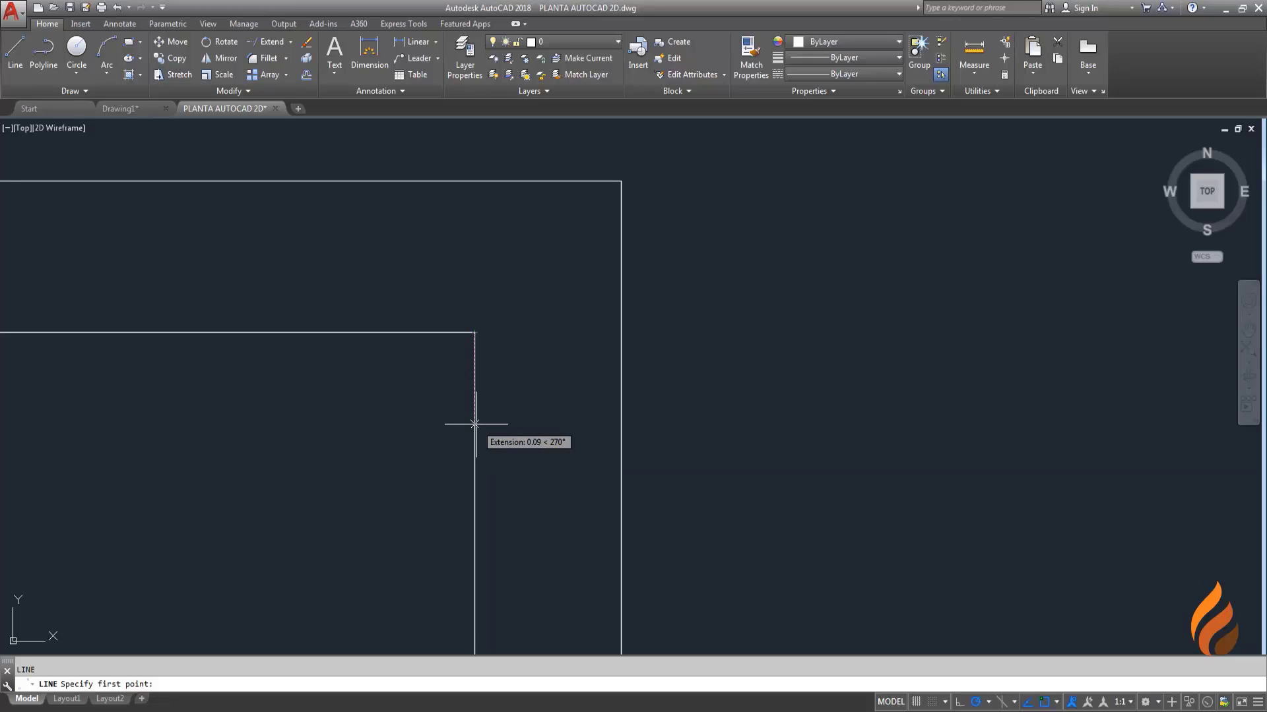
pyautogui.write('.1')
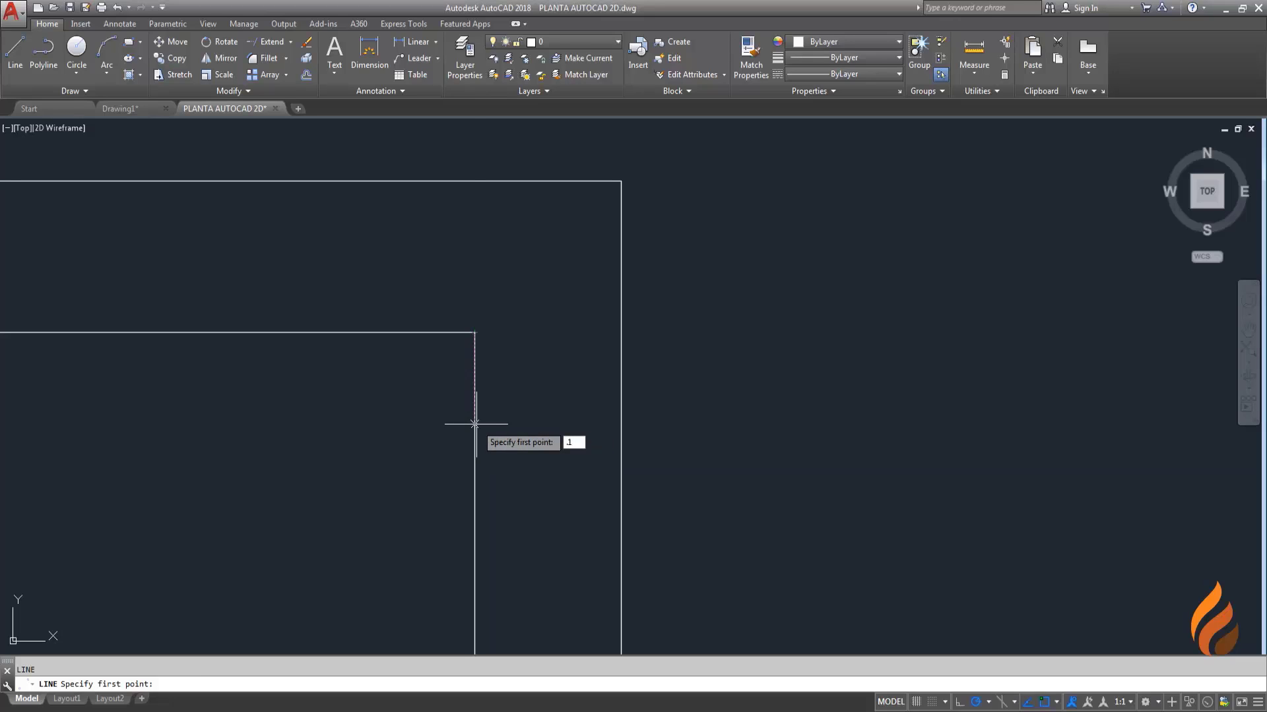
pyautogui.press('Return')
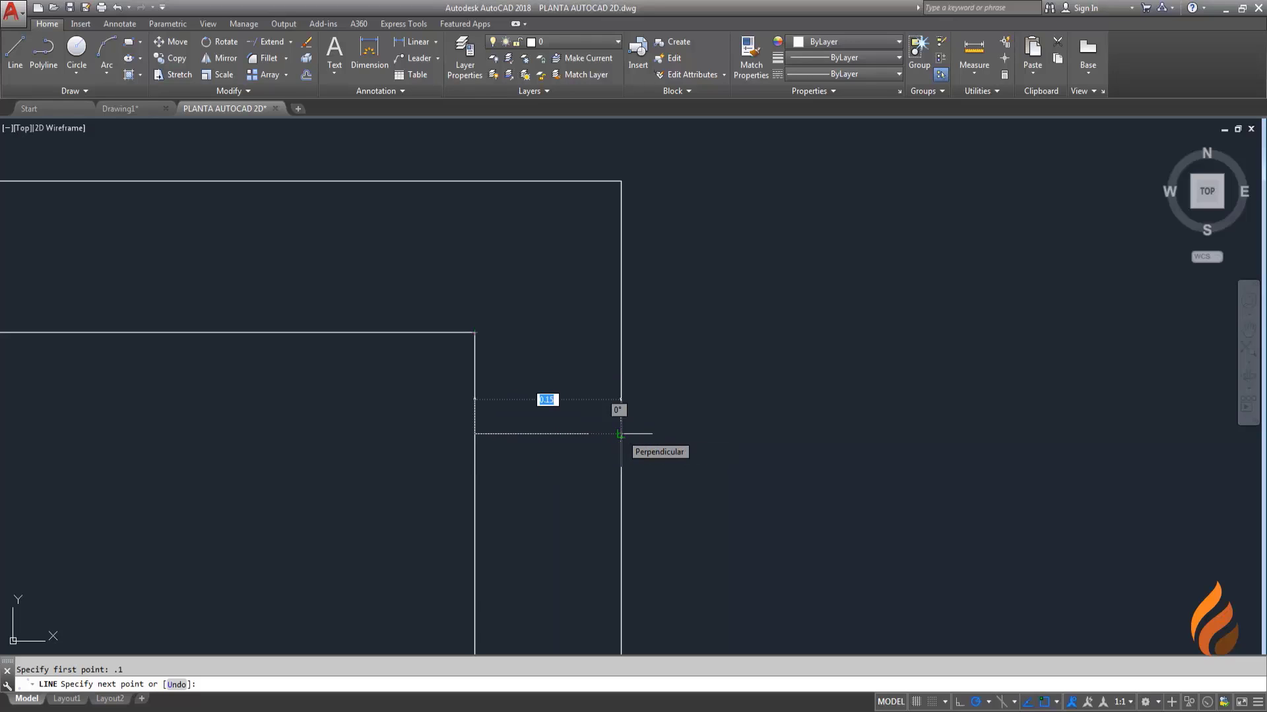
pyautogui.click(620, 434)
pyautogui.press('Escape')
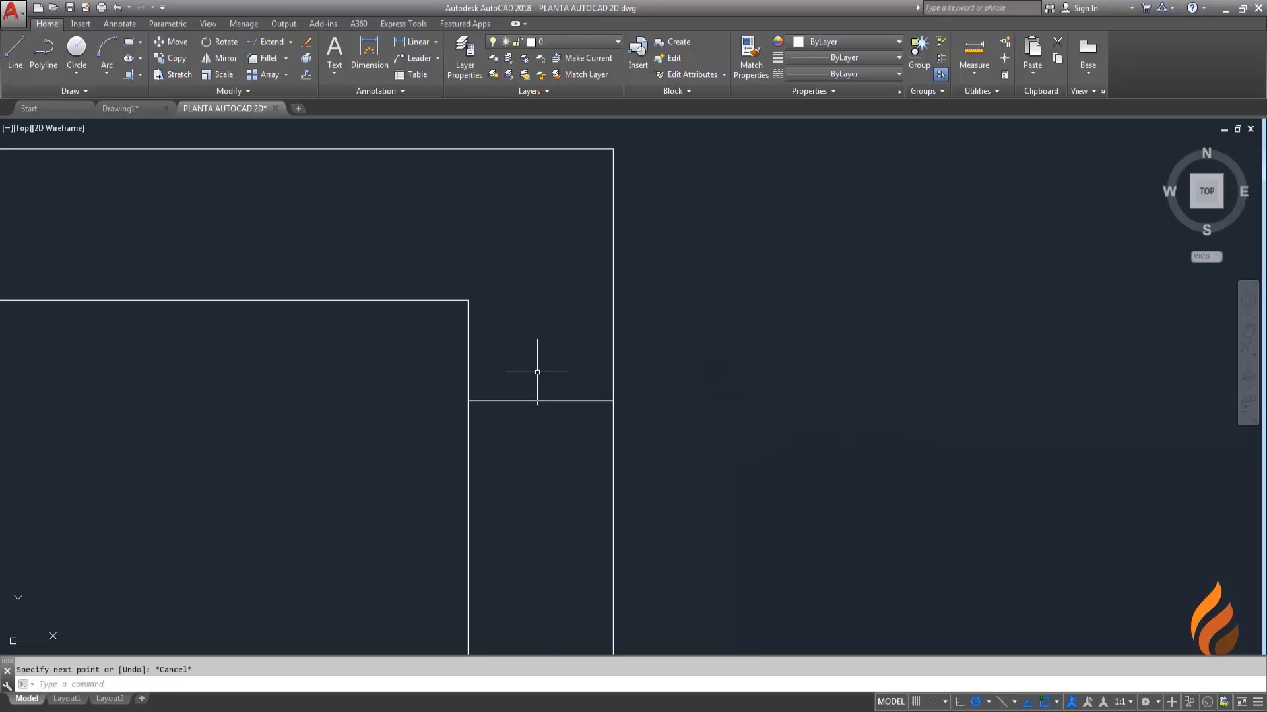
# Step: Offset the new jamb line 0.6 downward for the opening's other edge
pyautogui.scroll(-4, 527, 376)
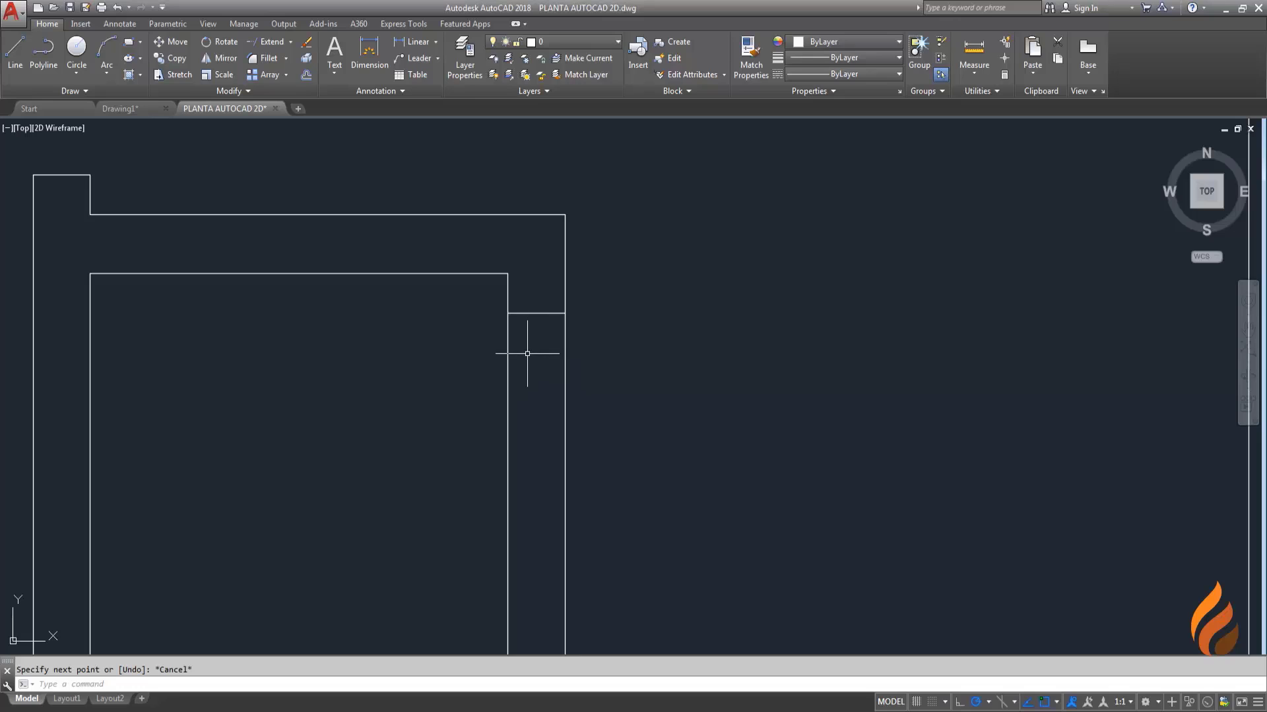
pyautogui.moveTo(533, 375); pyautogui.dragTo(542, 345, button='middle')
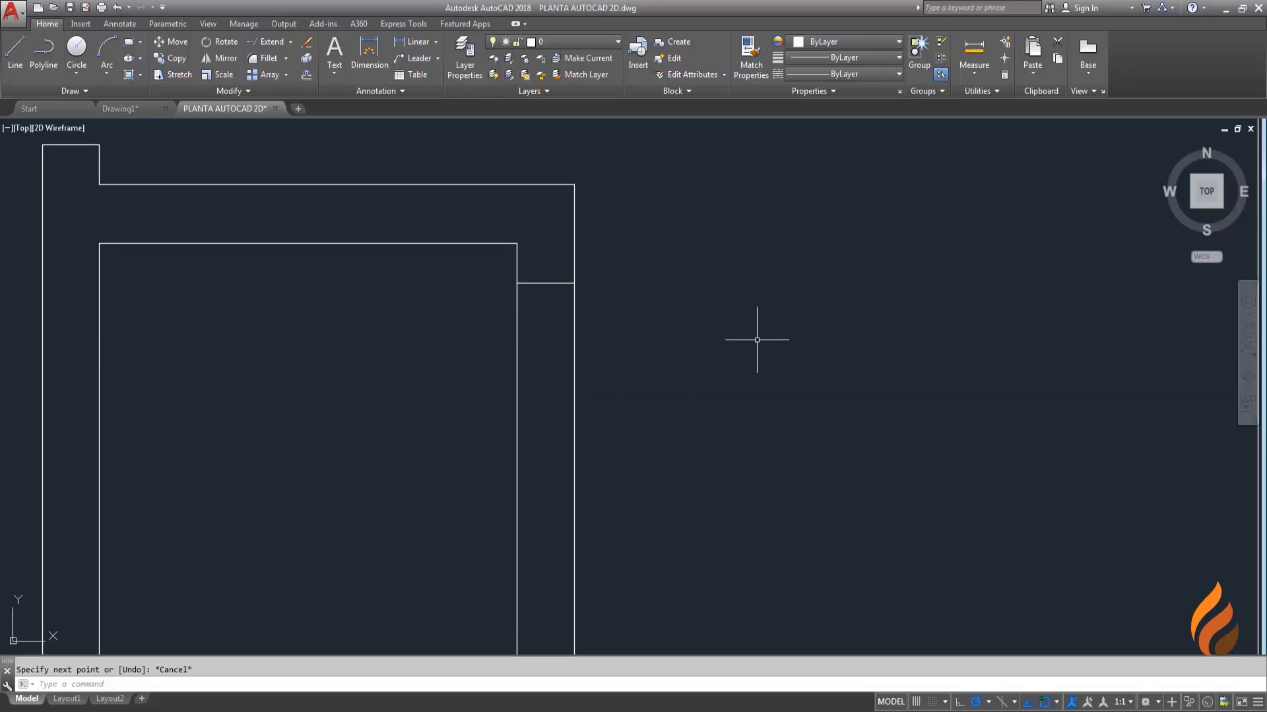
pyautogui.write('d')
pyautogui.press('Return')
pyautogui.write('.6')
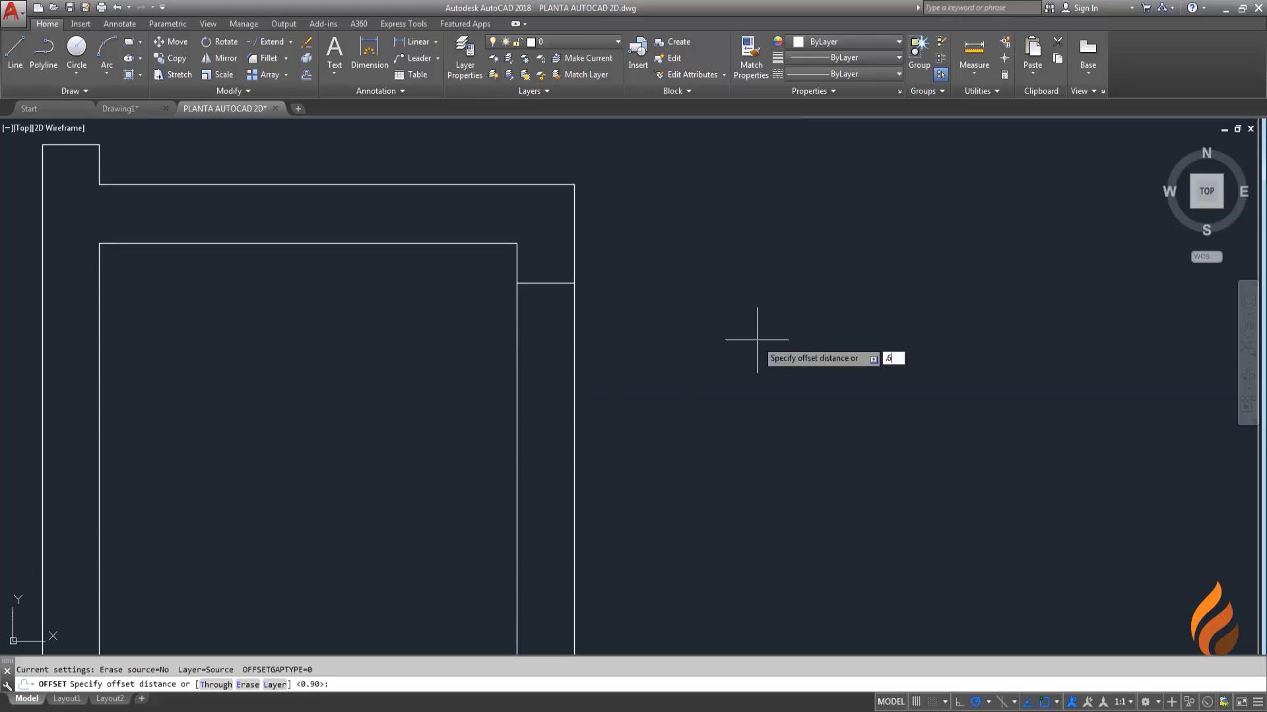
pyautogui.press('Return')
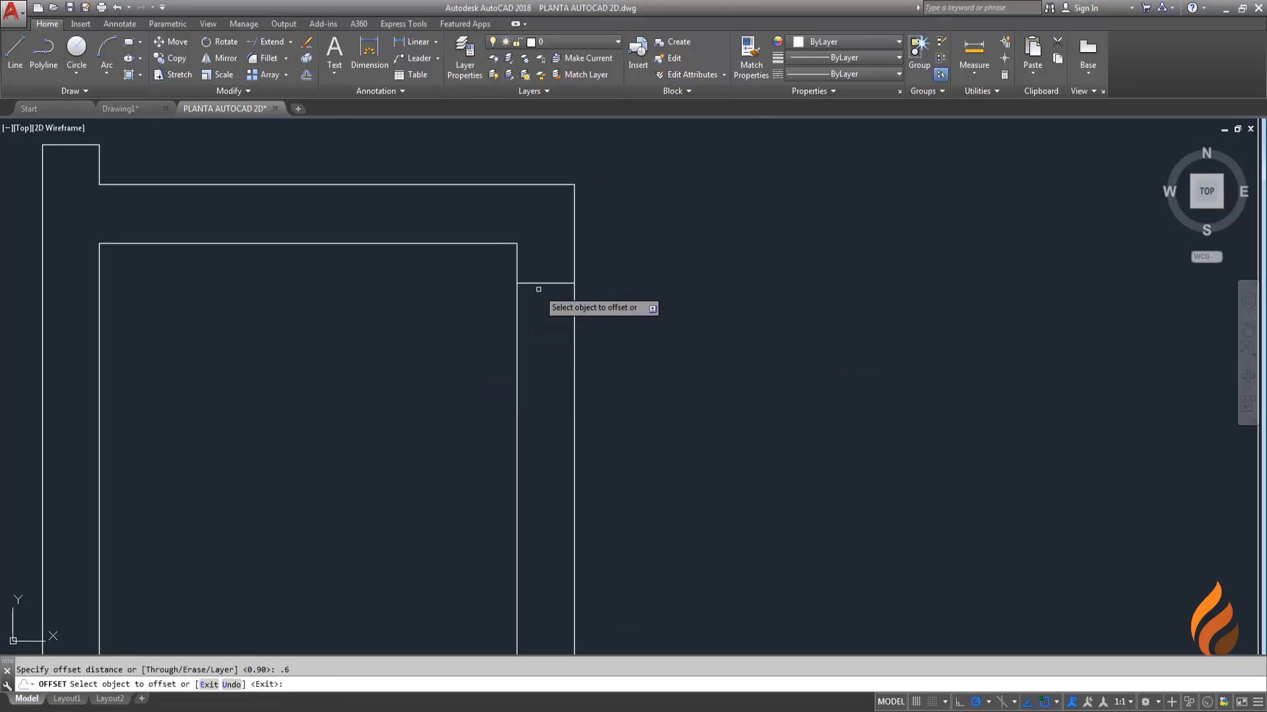
pyautogui.click(542, 284)
pyautogui.click(547, 396)
pyautogui.press('Escape')
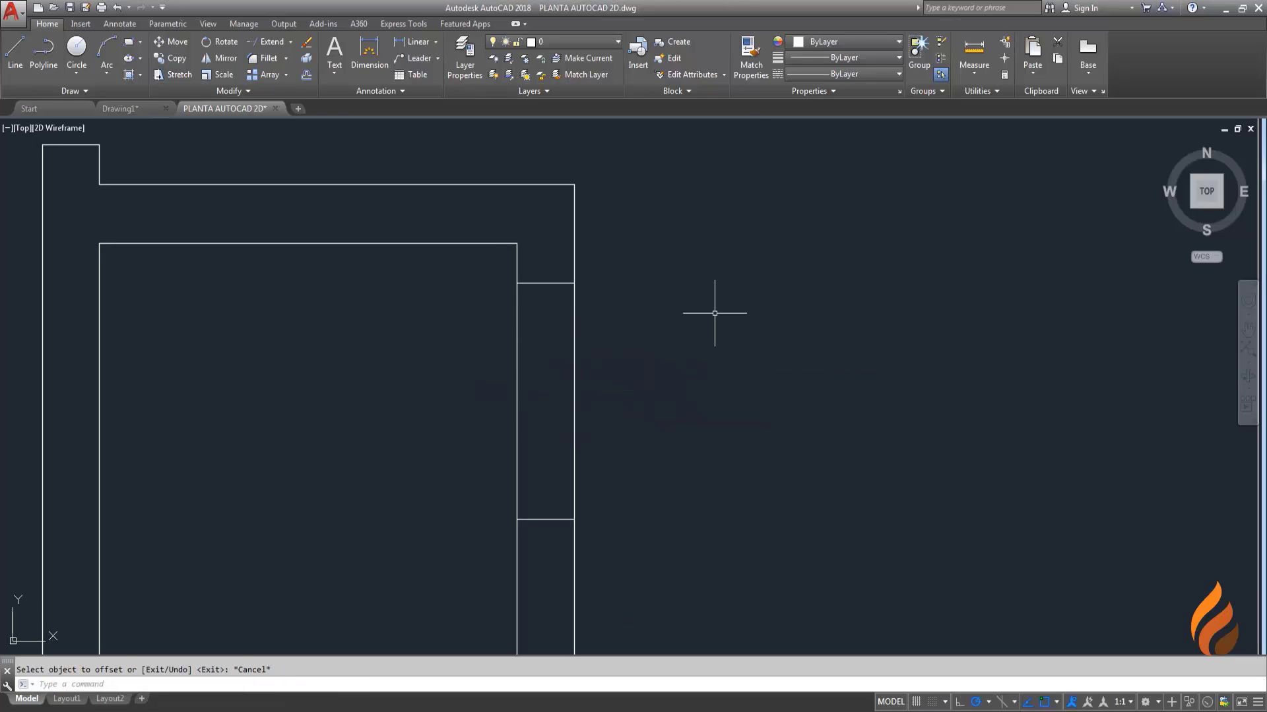
# Step: Trim the wall lines between the two jambs to open the 0.6 gap
pyautogui.moveTo(692, 362); pyautogui.dragTo(669, 360, button='middle')
pyautogui.write('tr')
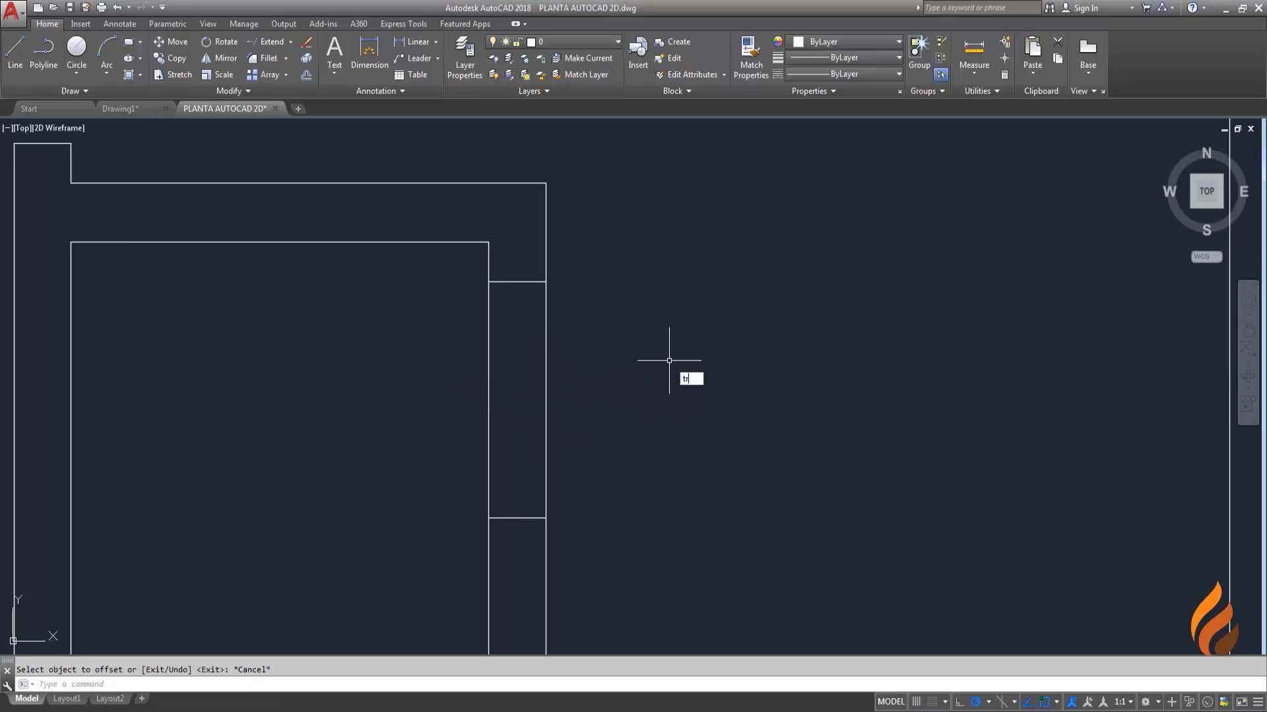
pyautogui.press('Return')
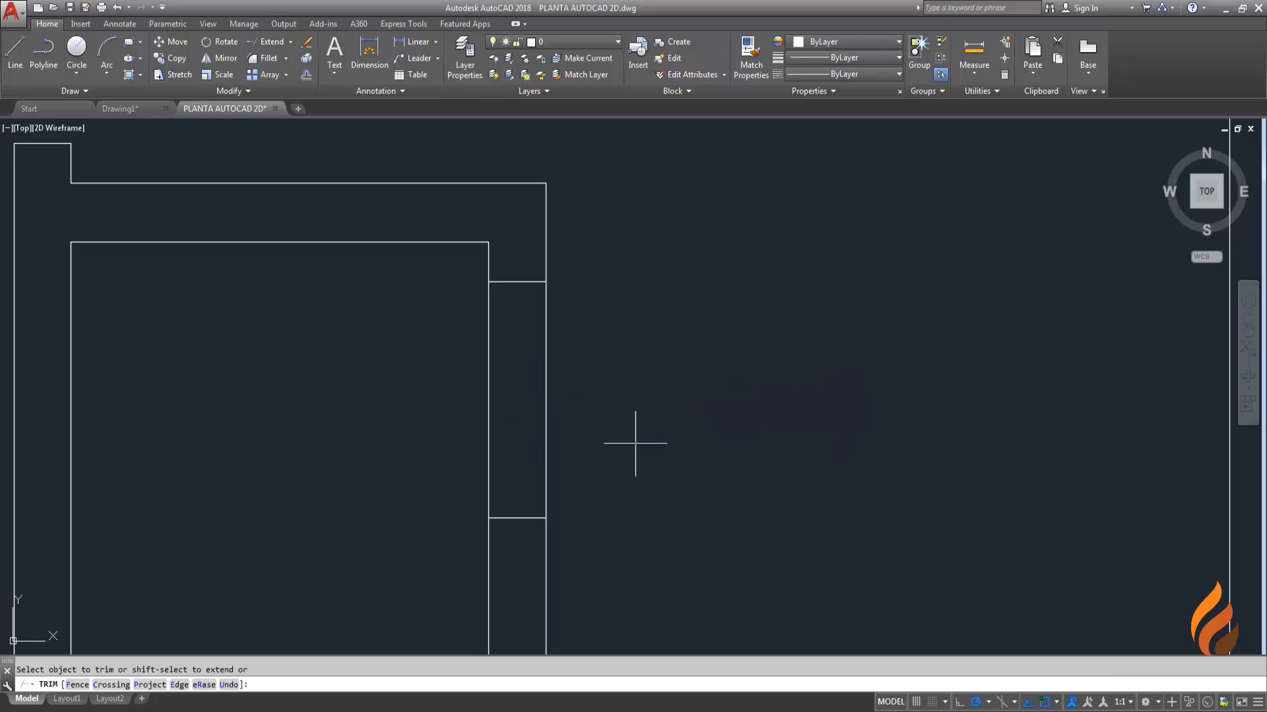
pyautogui.moveTo(642, 419); pyautogui.dragTo(432, 353)
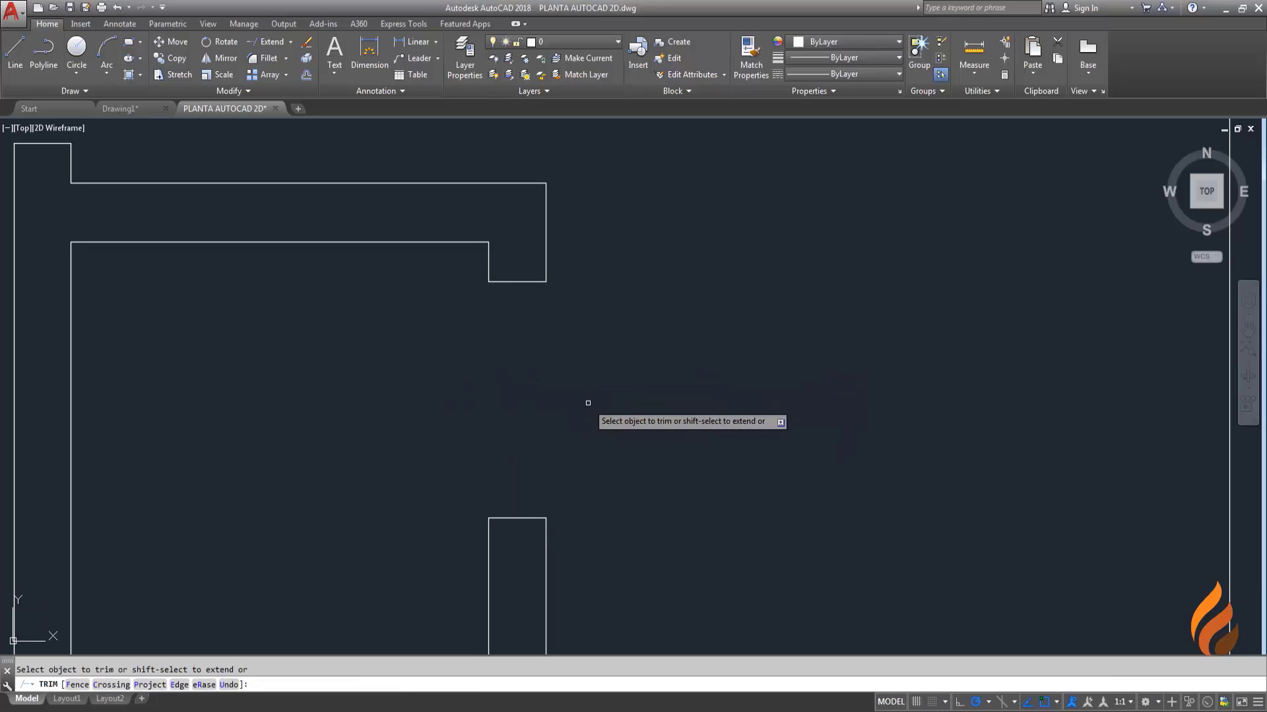
pyautogui.press('Escape')
pyautogui.scroll(-4, 585, 404)
pyautogui.moveTo(536, 395); pyautogui.dragTo(531, 432, button='middle')
# Step: Draw a vertical line from the inner wall corner down to the opposite wall face
pyautogui.scroll(2, 399, 310)
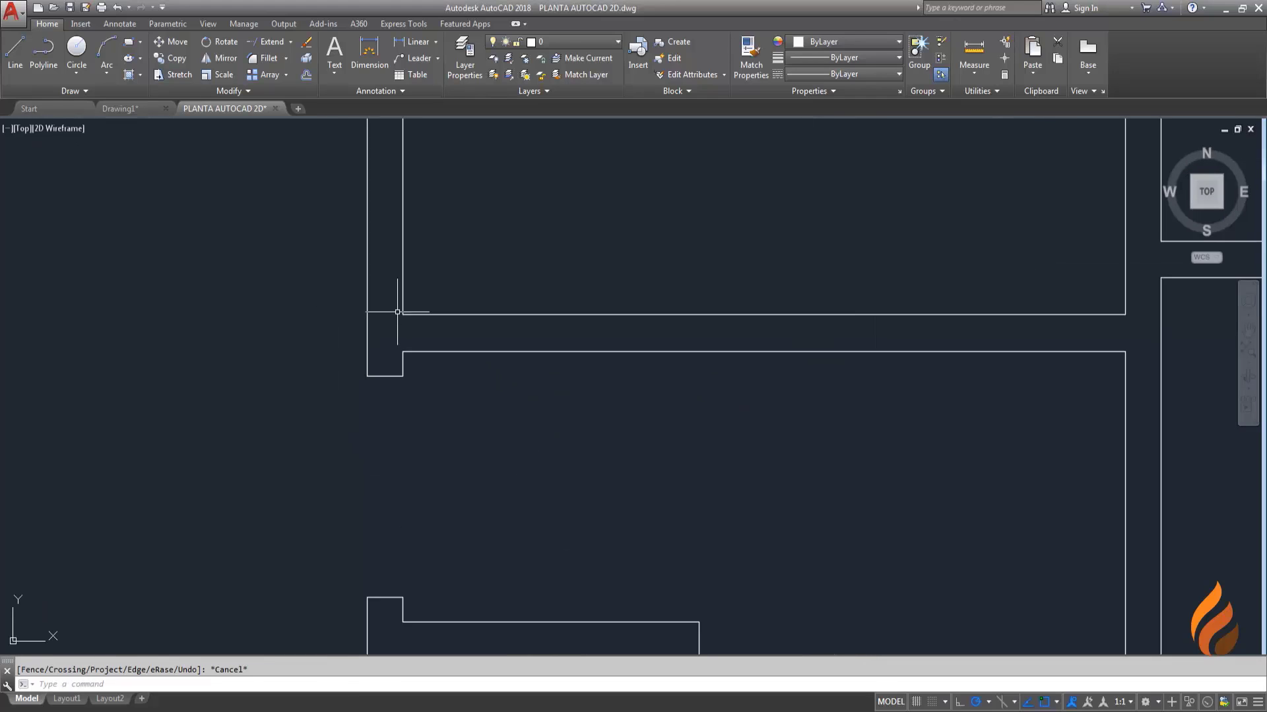
pyautogui.scroll(4, 444, 333)
pyautogui.moveTo(444, 334)
pyautogui.mouseDown(button='middle')
pyautogui.moveTo(419, 344)
pyautogui.moveTo(367, 455)
pyautogui.mouseUp(button='middle')
pyautogui.scroll(-5, 418, 344)
pyautogui.moveTo(692, 258)
pyautogui.mouseDown(button='middle')
pyautogui.moveTo(645, 356)
pyautogui.moveTo(647, 410)
pyautogui.mouseUp(button='middle')
pyautogui.scroll(2, 647, 410)
pyautogui.press('Escape')
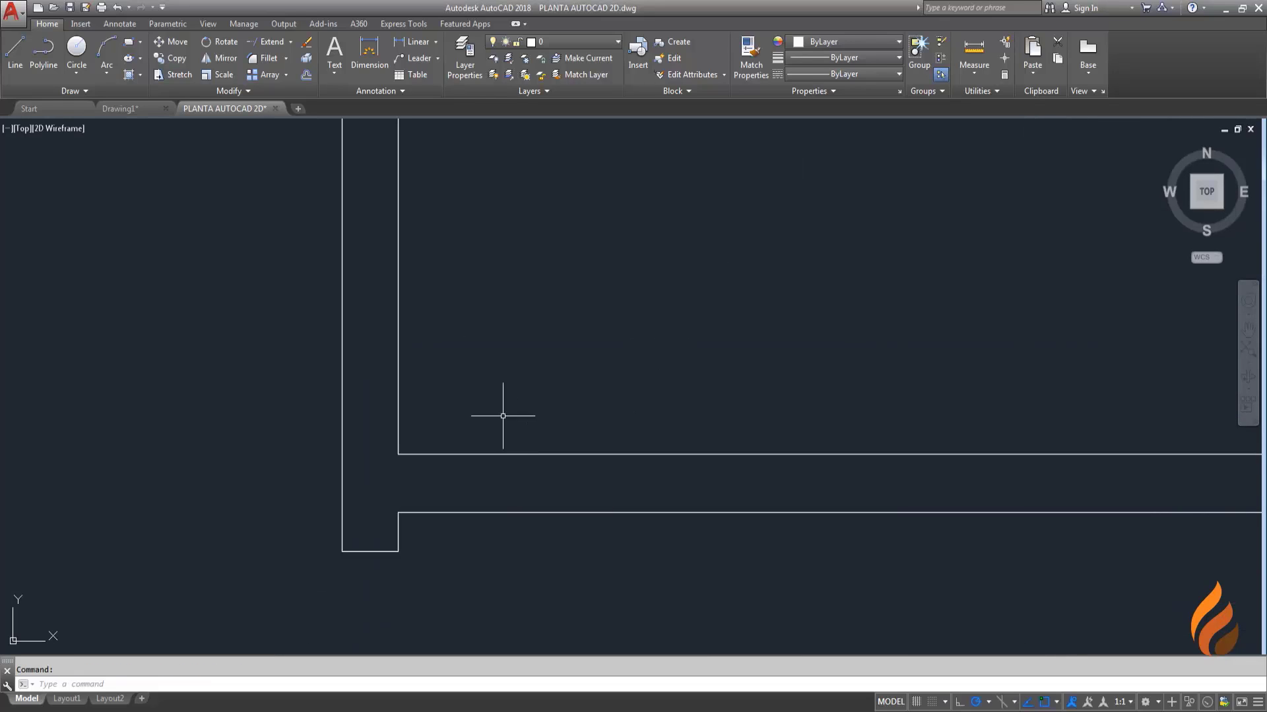
pyautogui.scroll(2, 436, 520)
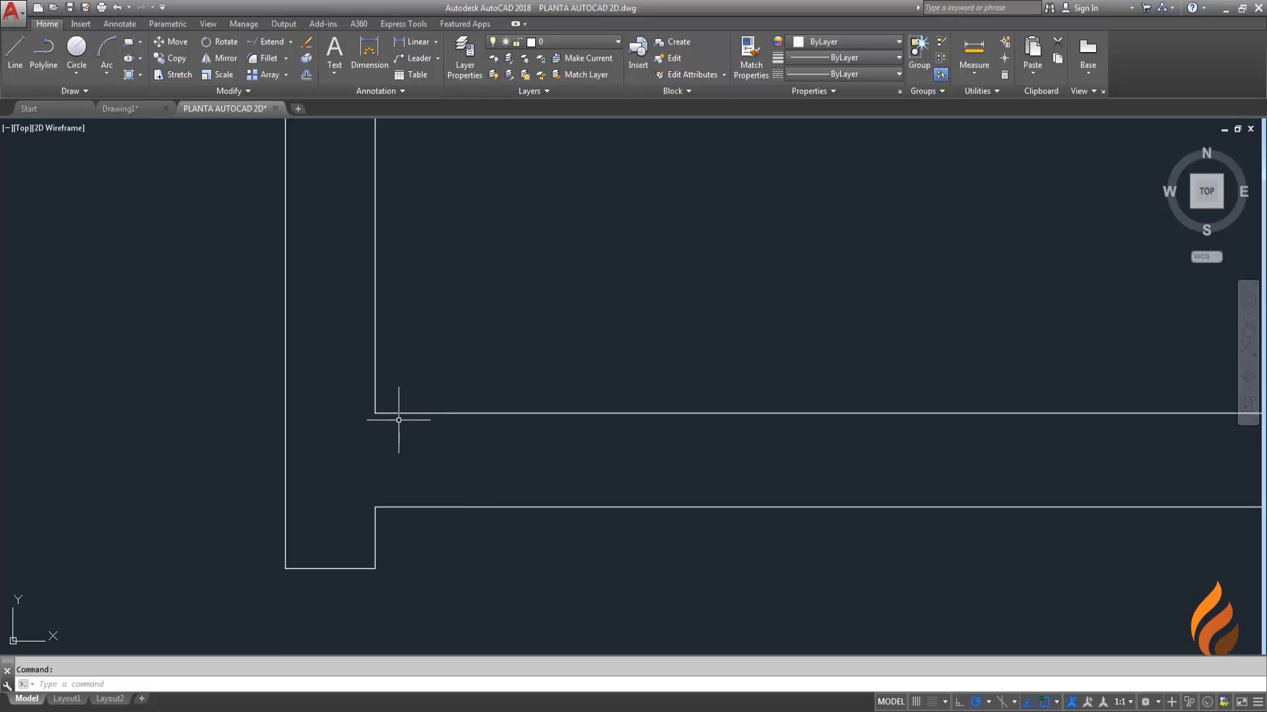
pyautogui.write('line')
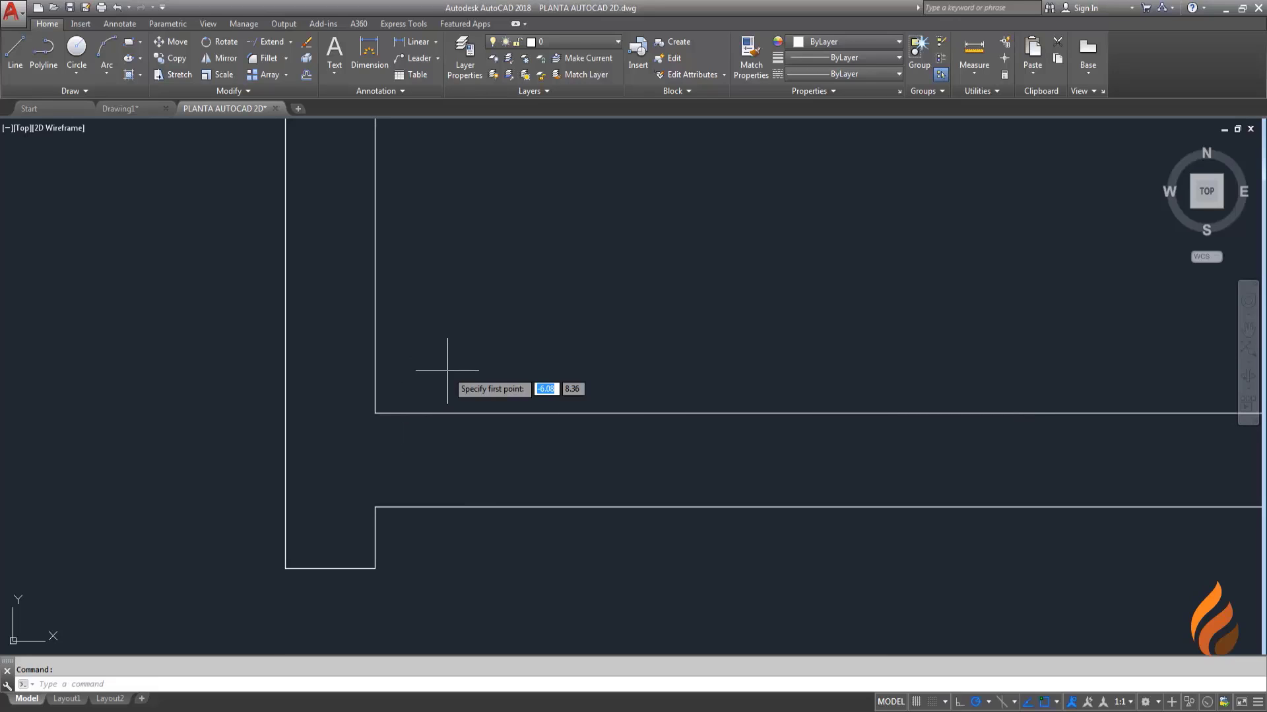
pyautogui.press('Return')
pyautogui.scroll(2, 414, 378)
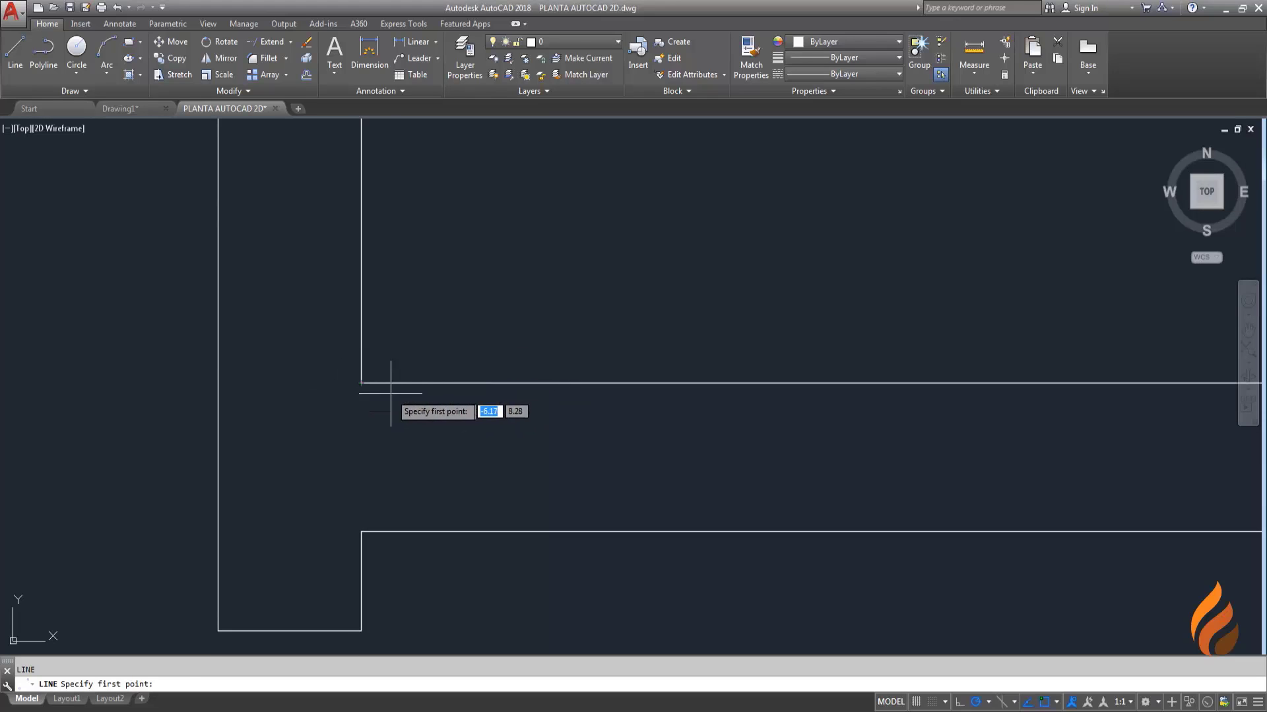
pyautogui.click(360, 382)
pyautogui.click(361, 531)
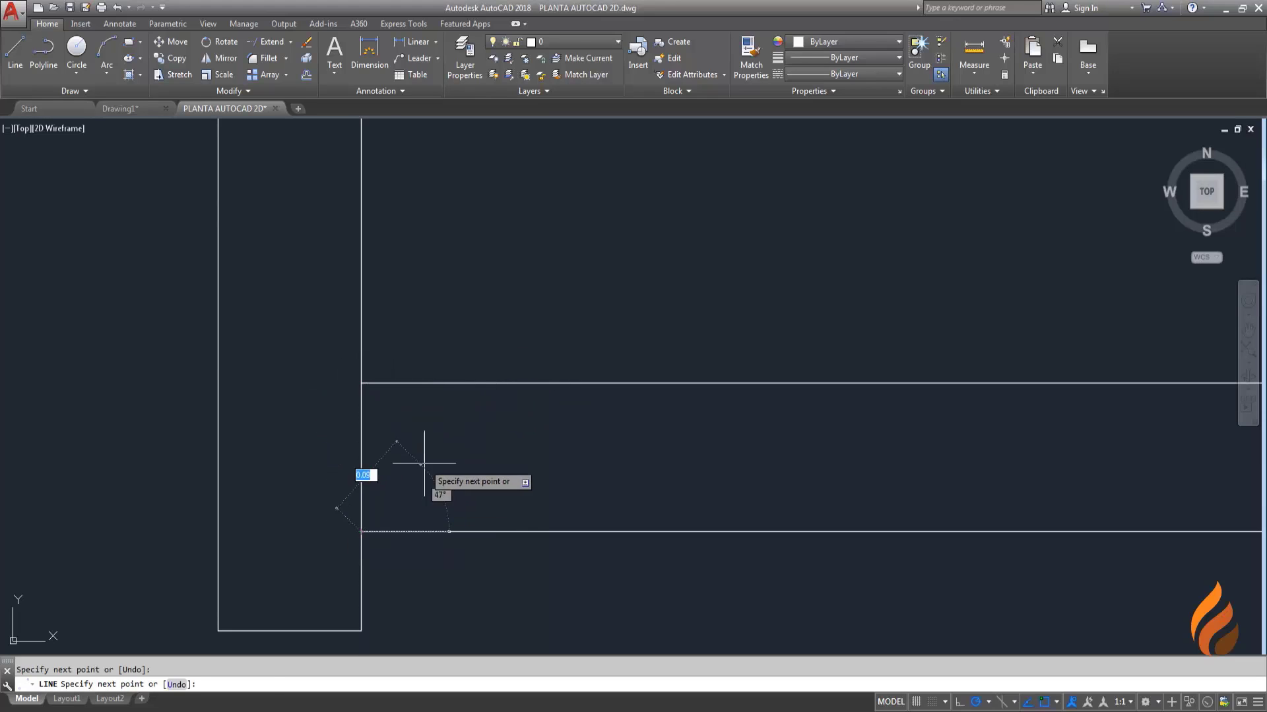
pyautogui.press('Return')
pyautogui.click(462, 455)
# Step: Shift the new cross-wall line 0.10 to the right by its midpoint grip
pyautogui.click(356, 488)
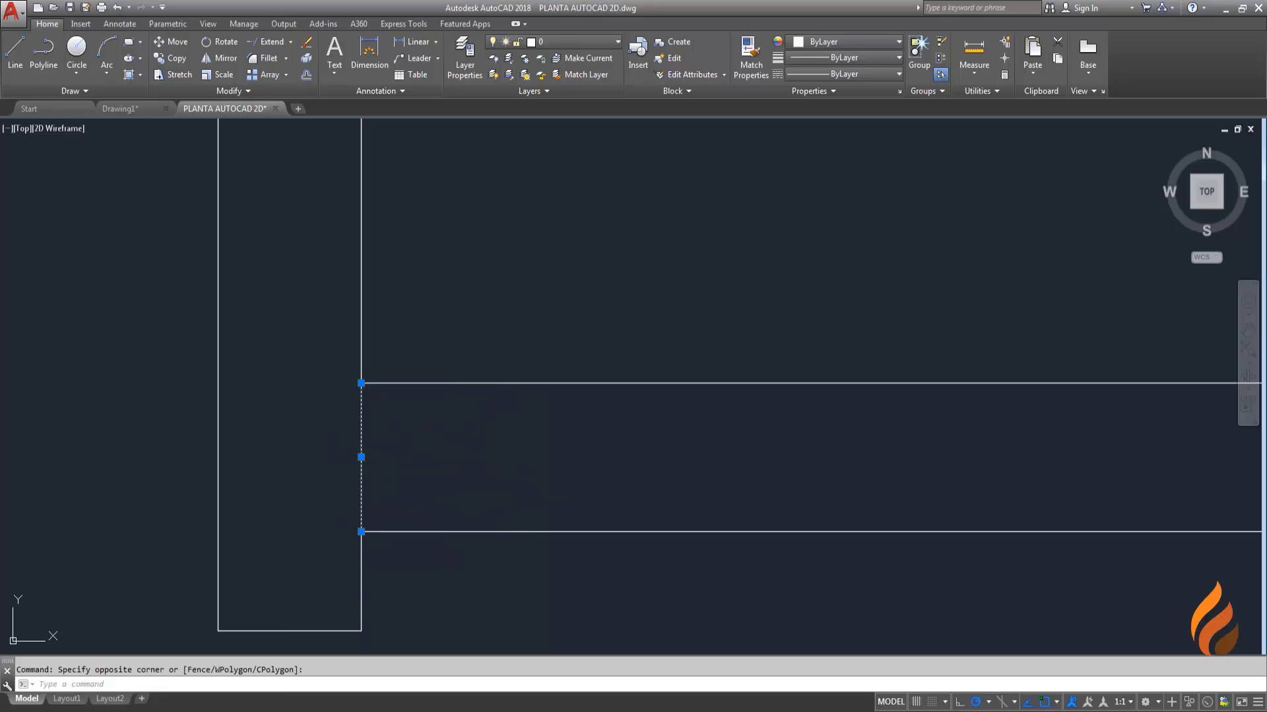
pyautogui.click(361, 457)
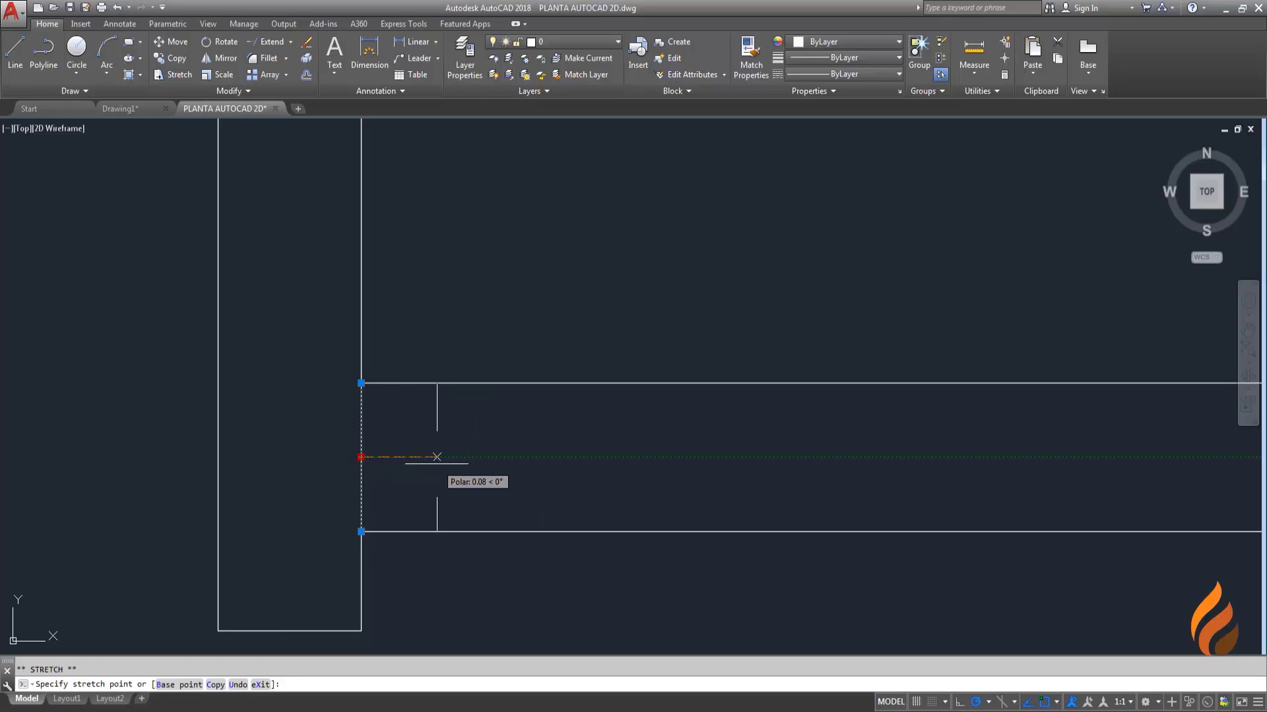
pyautogui.write('0.10')
pyautogui.press('Return')
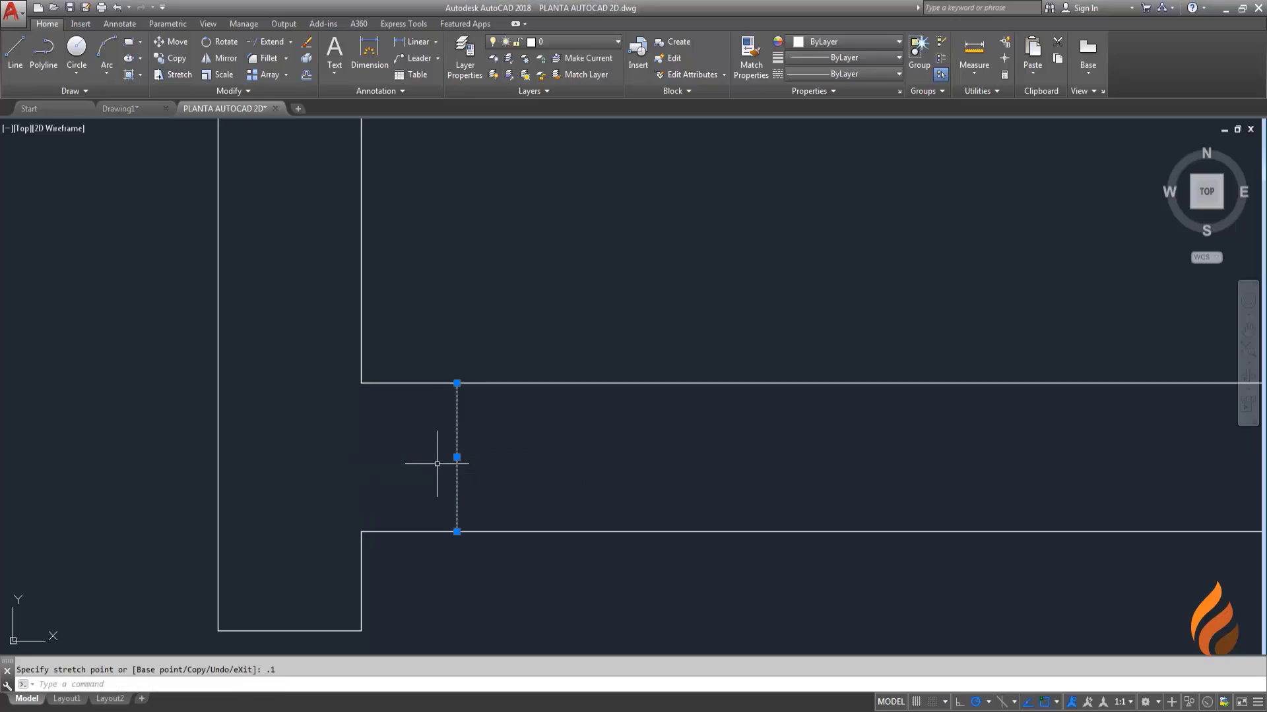
pyautogui.press('Escape')
pyautogui.moveTo(544, 440); pyautogui.dragTo(512, 448, button='middle')
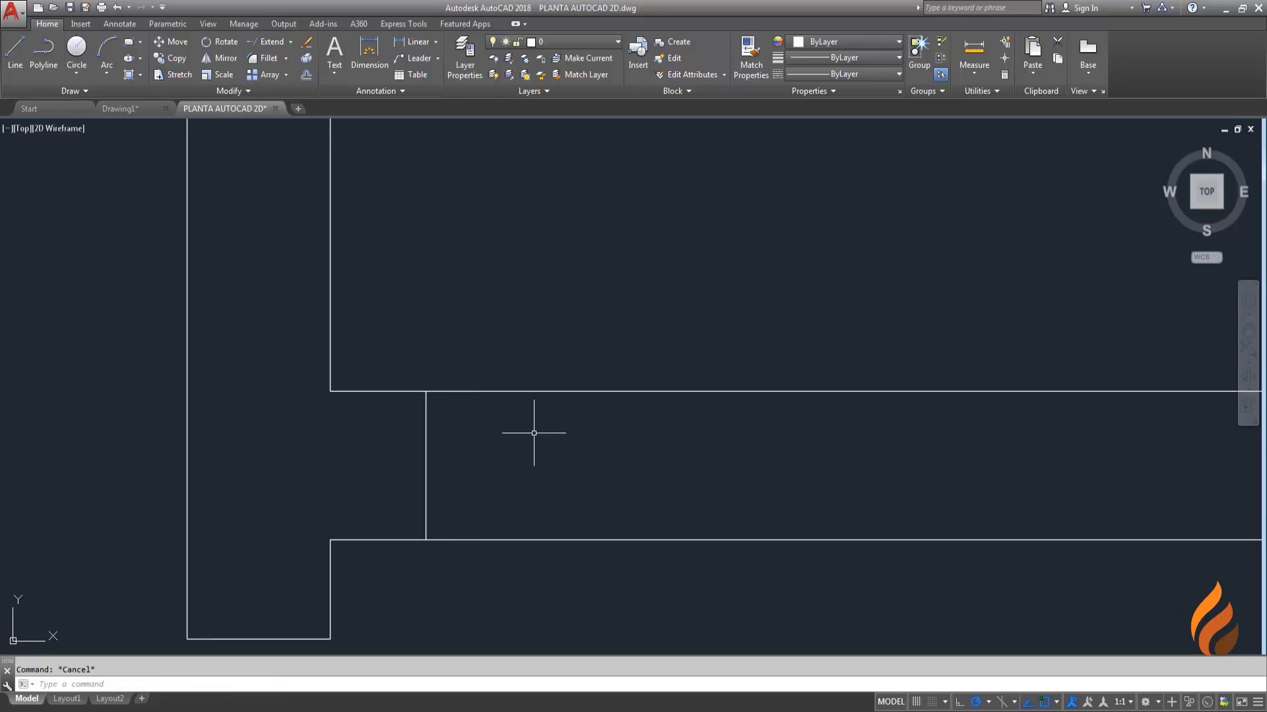
pyautogui.moveTo(607, 446); pyautogui.dragTo(461, 451, button='middle')
pyautogui.write('o')
pyautogui.press('Return')
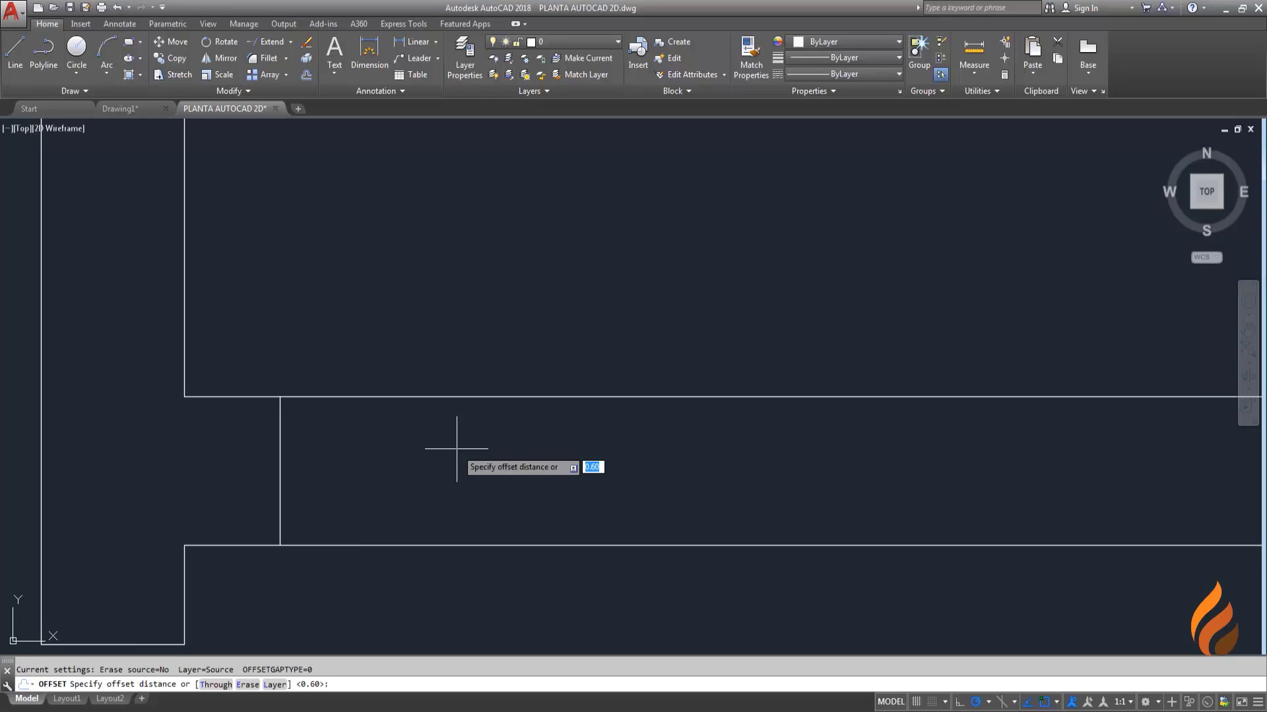
pyautogui.write('.7')
pyautogui.press('Return')
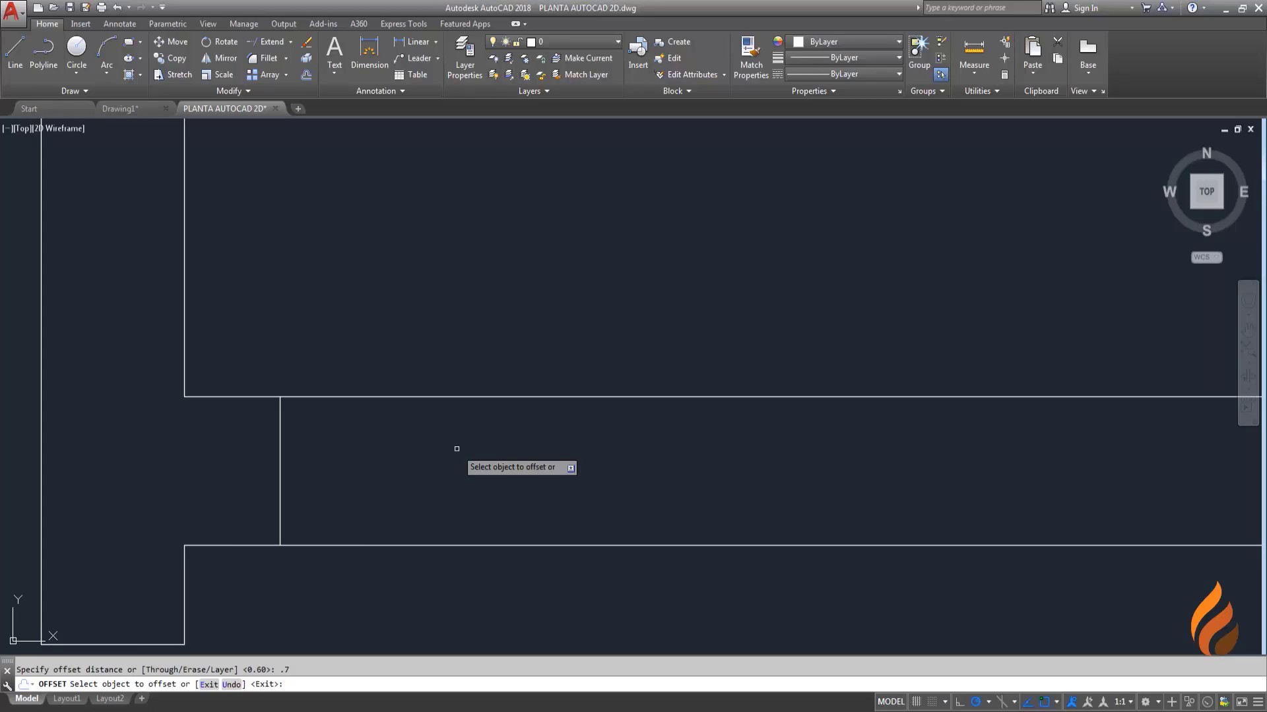
pyautogui.click(280, 474)
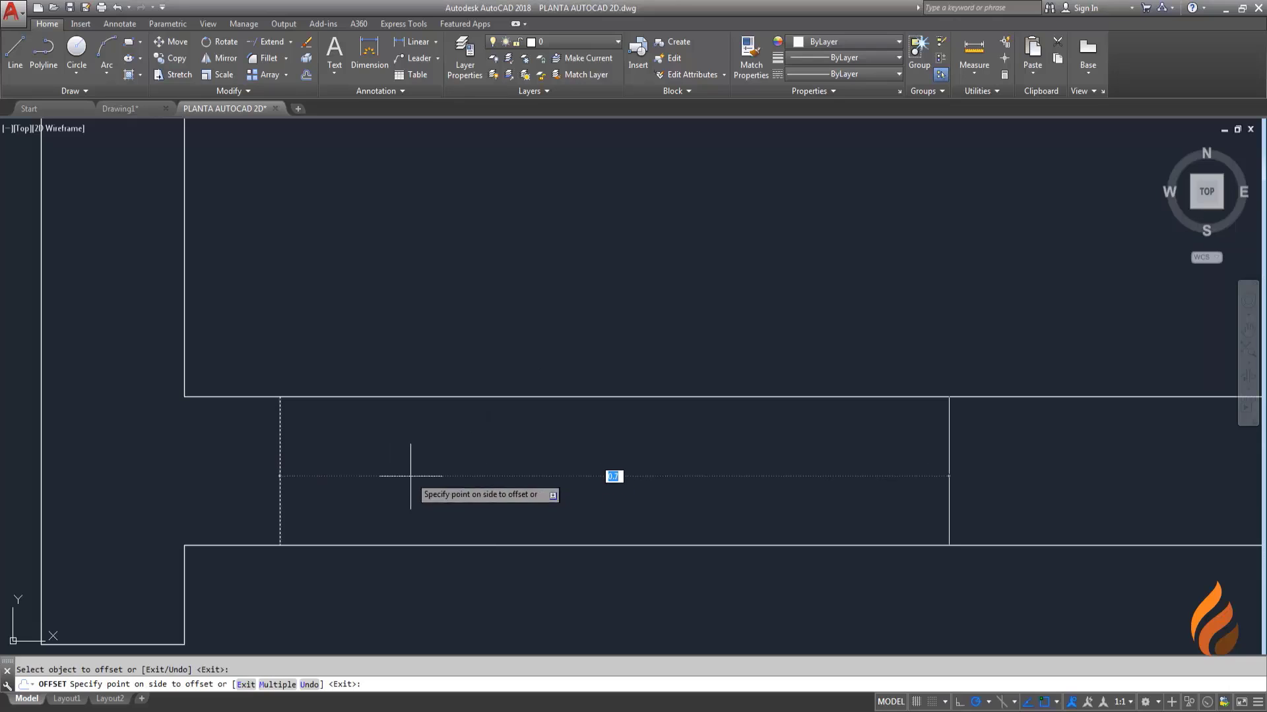
pyautogui.click(503, 471)
pyautogui.press('Escape')
pyautogui.scroll(1, 560, 391)
pyautogui.scroll(-3, 524, 360)
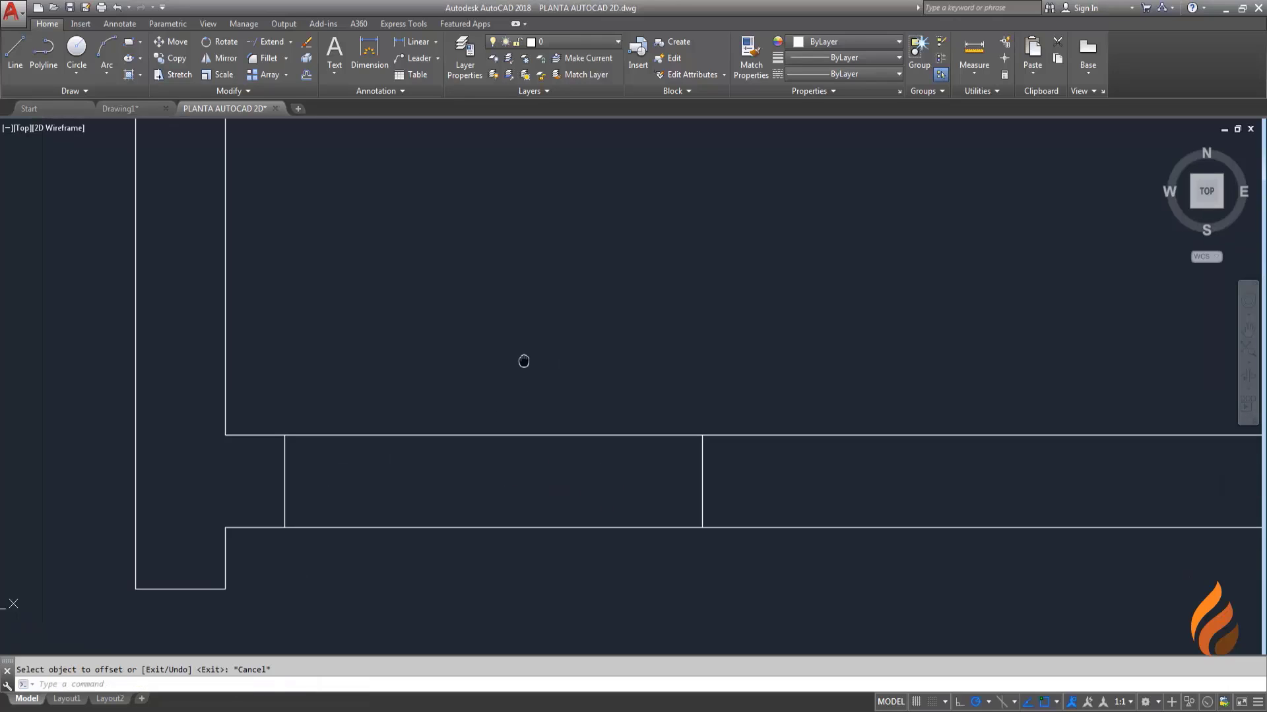
pyautogui.moveTo(524, 361); pyautogui.dragTo(522, 355, button='middle')
pyautogui.press('Return')
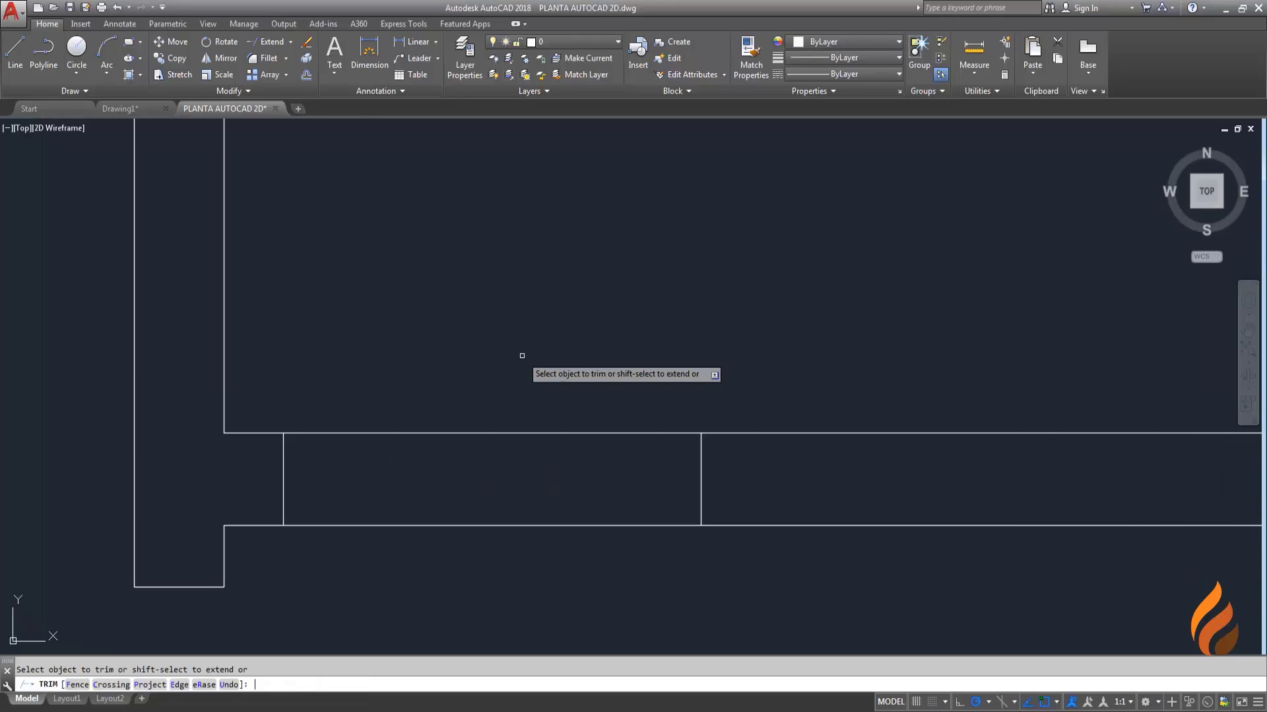
pyautogui.click(461, 607)
pyautogui.click(429, 416)
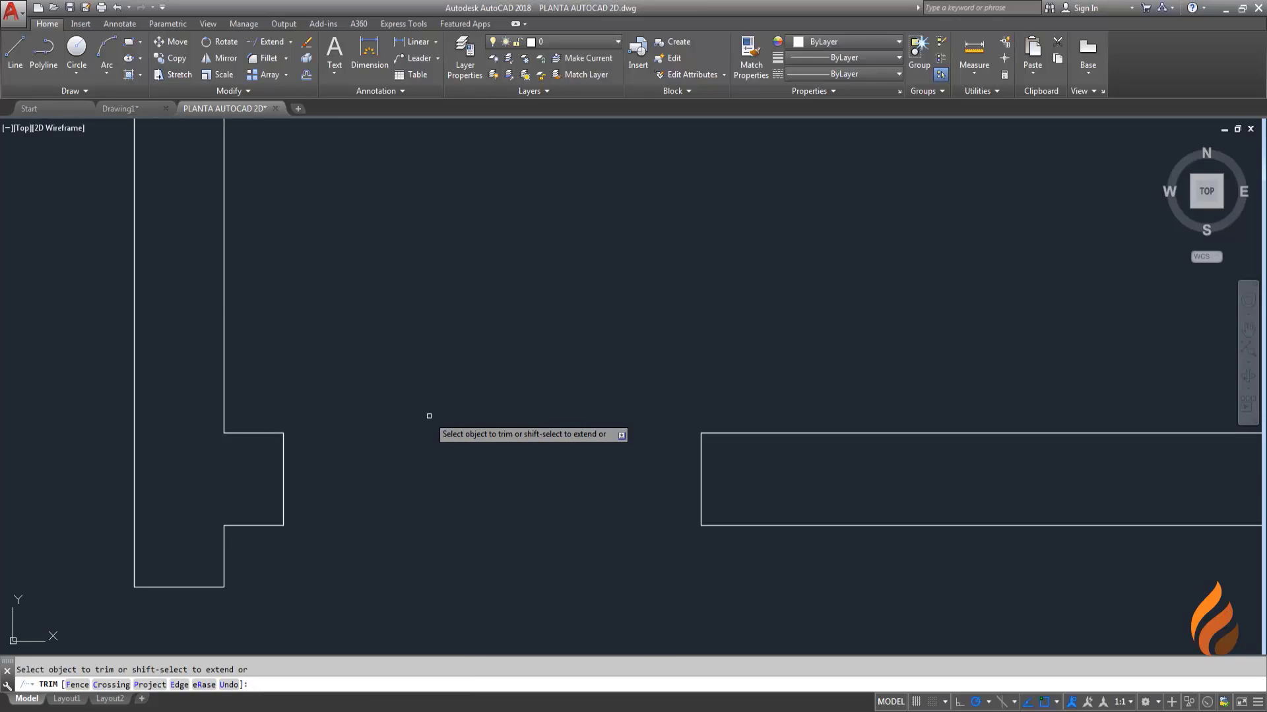
pyautogui.press('Escape')
pyautogui.scroll(-2, 429, 416)
pyautogui.scroll(-2, 476, 458)
pyautogui.scroll(-1, 425, 444)
pyautogui.scroll(1, 573, 476)
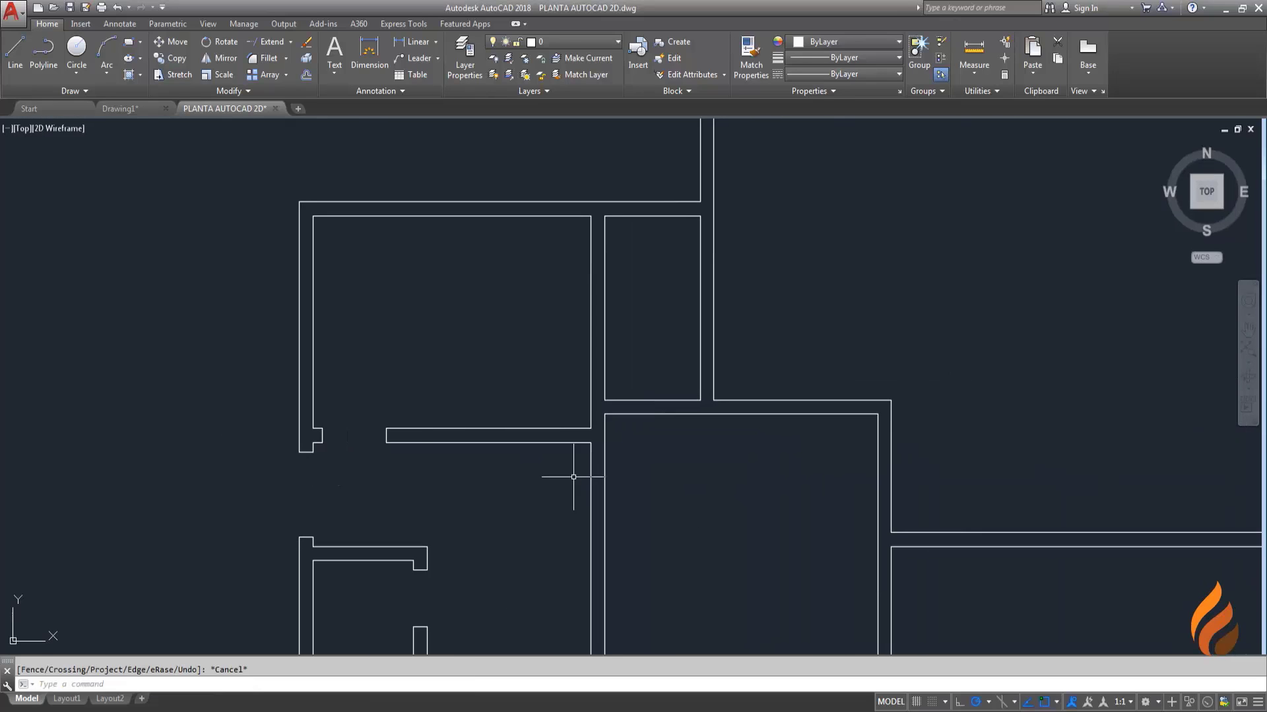
pyautogui.scroll(2, 574, 476)
pyautogui.scroll(2, 597, 472)
pyautogui.scroll(-4, 650, 464)
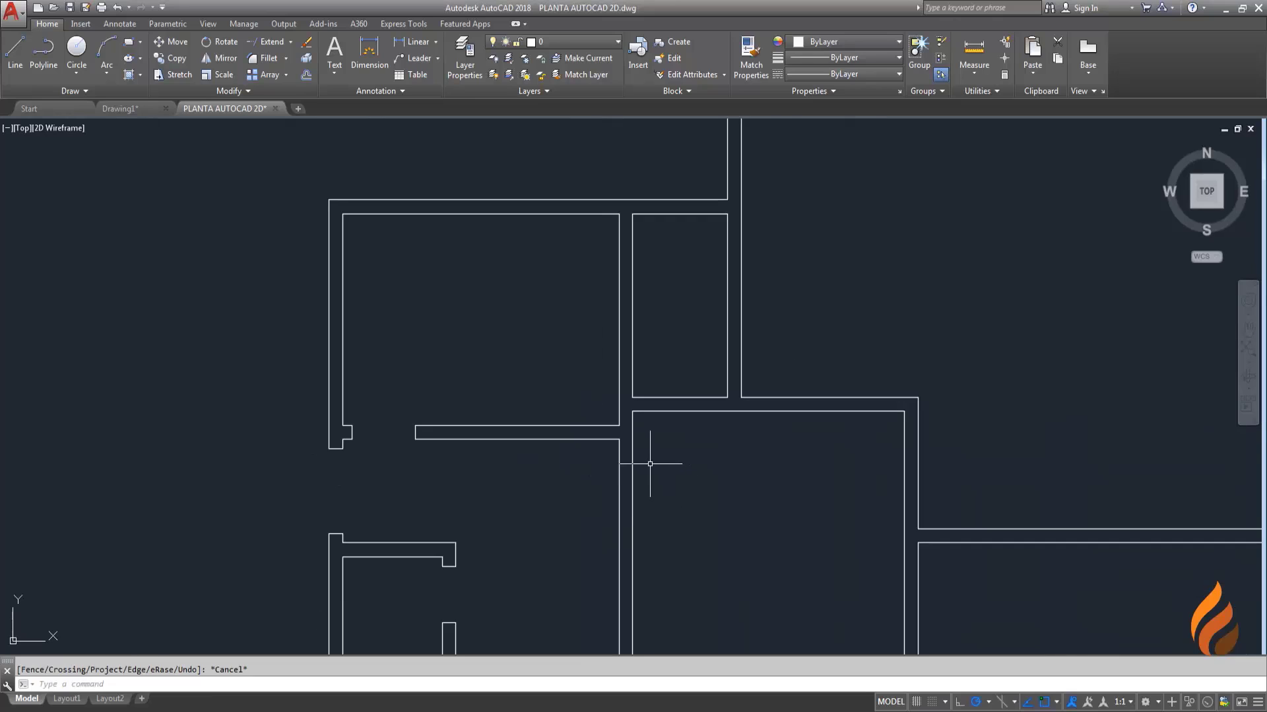
pyautogui.scroll(-1, 650, 464)
pyautogui.scroll(1, 607, 472)
pyautogui.scroll(-1, 679, 368)
pyautogui.scroll(3, 651, 419)
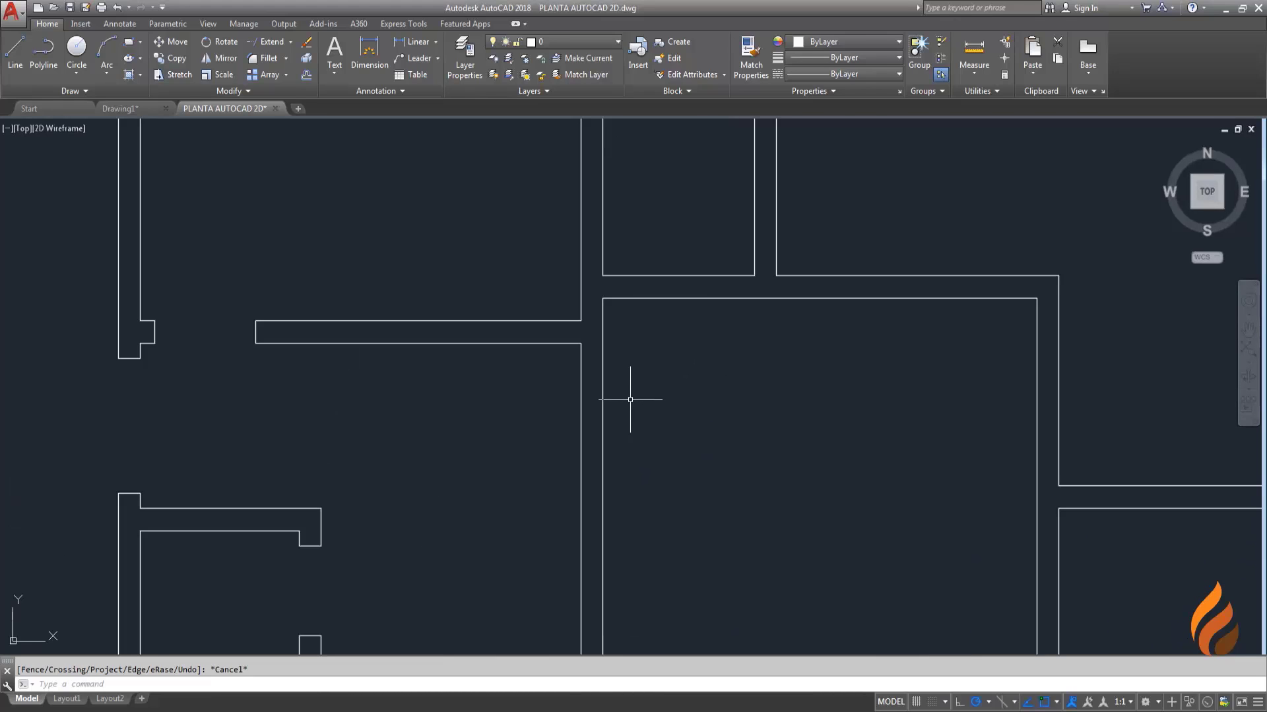
pyautogui.scroll(3, 590, 351)
pyautogui.scroll(1, 607, 354)
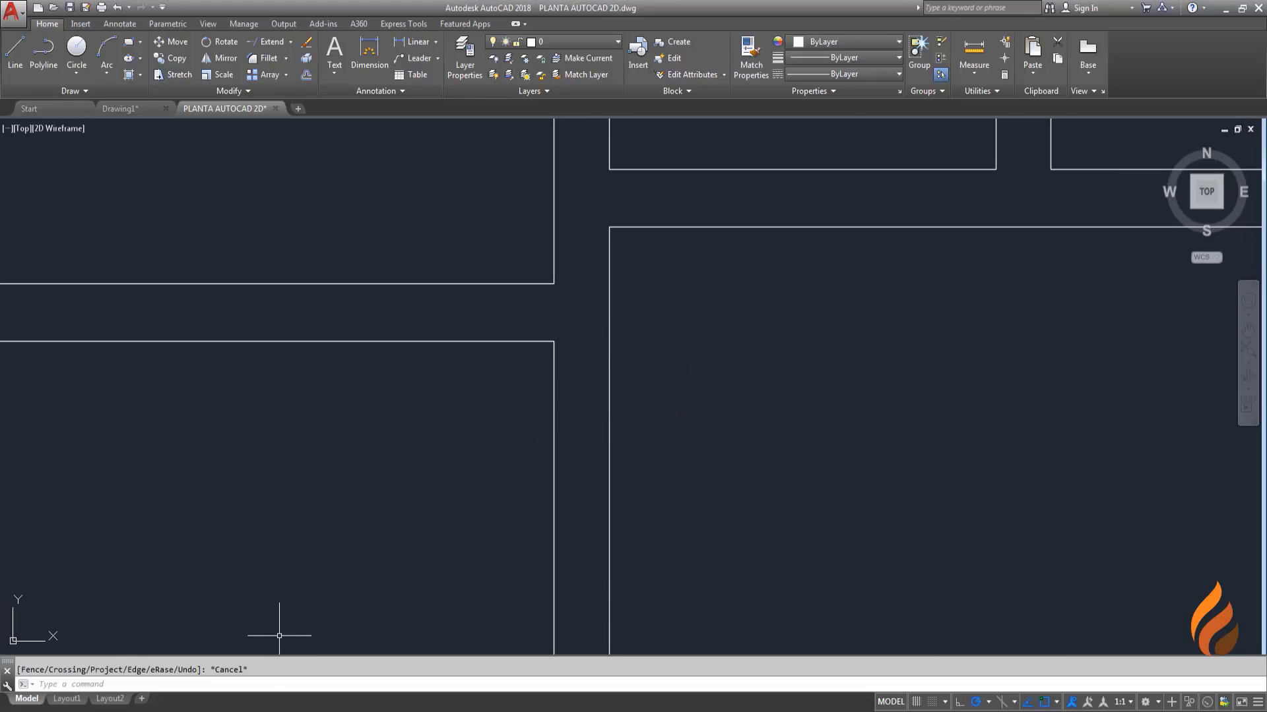
# Step: Show the Chrome reference plan zoomed in to read door sizes like .80x2.10
pyautogui.click(94, 693)
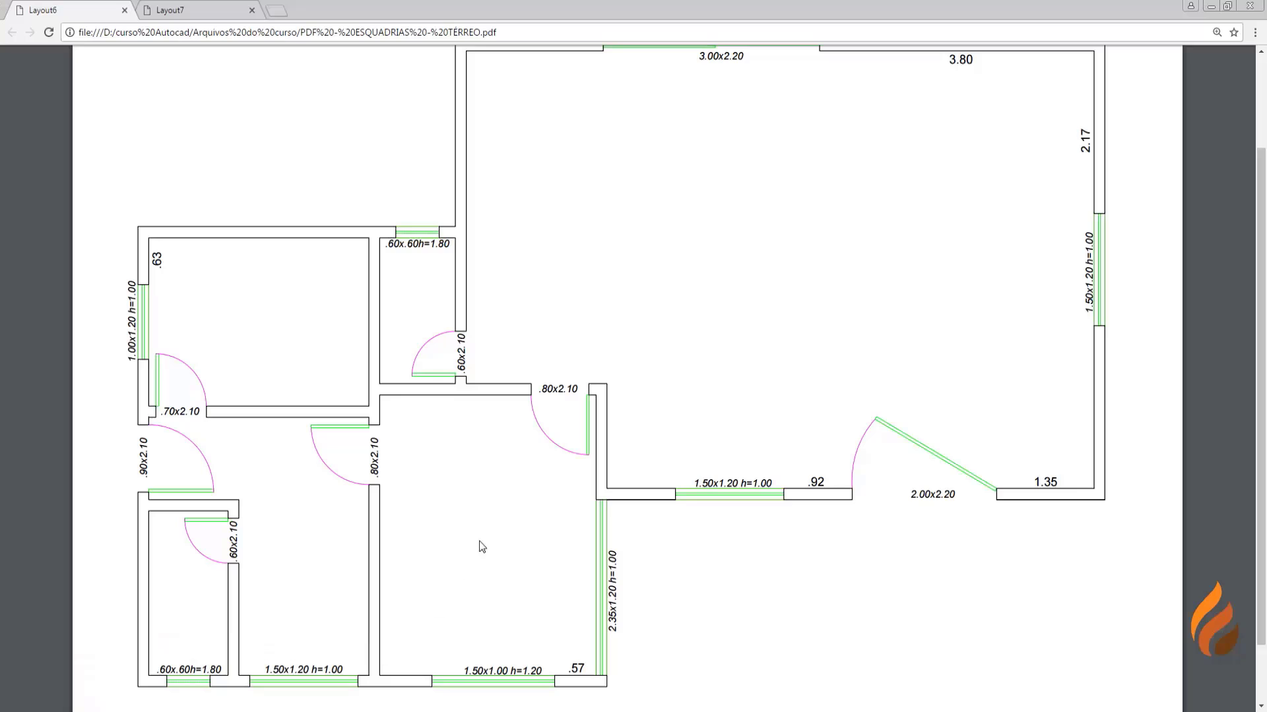
pyautogui.click(1217, 636)
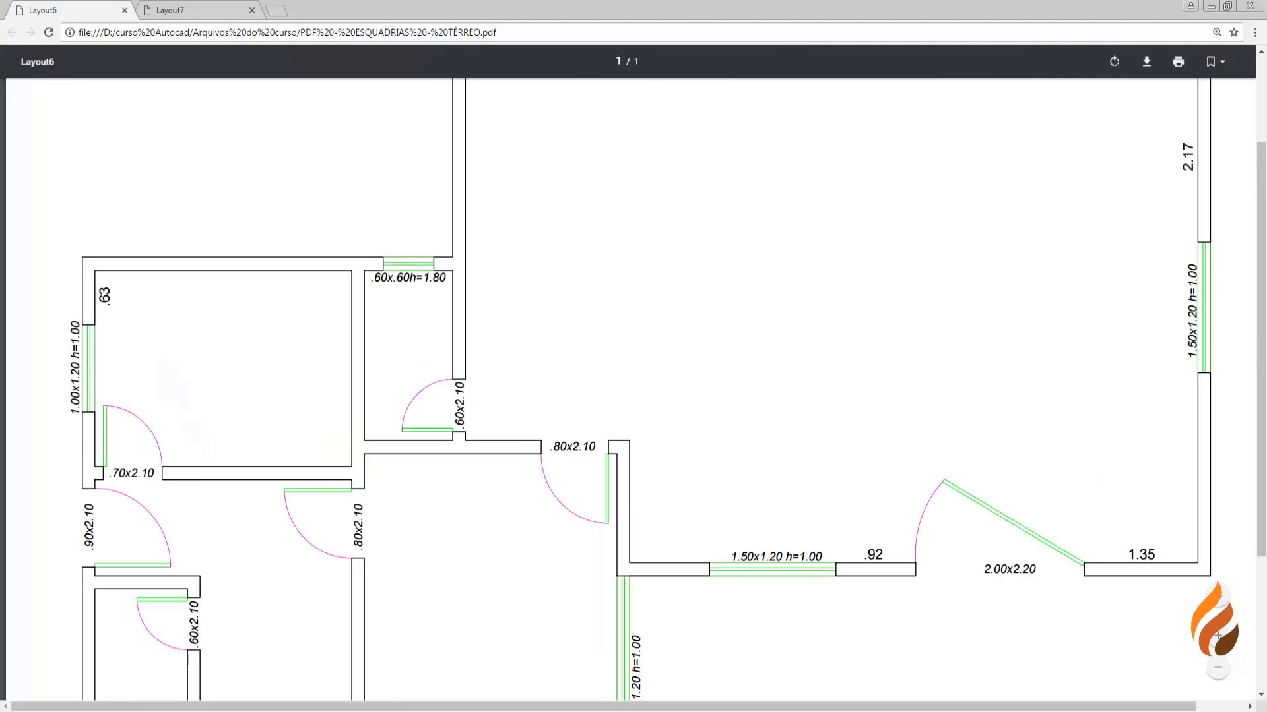
pyautogui.scroll(-1, 436, 620)
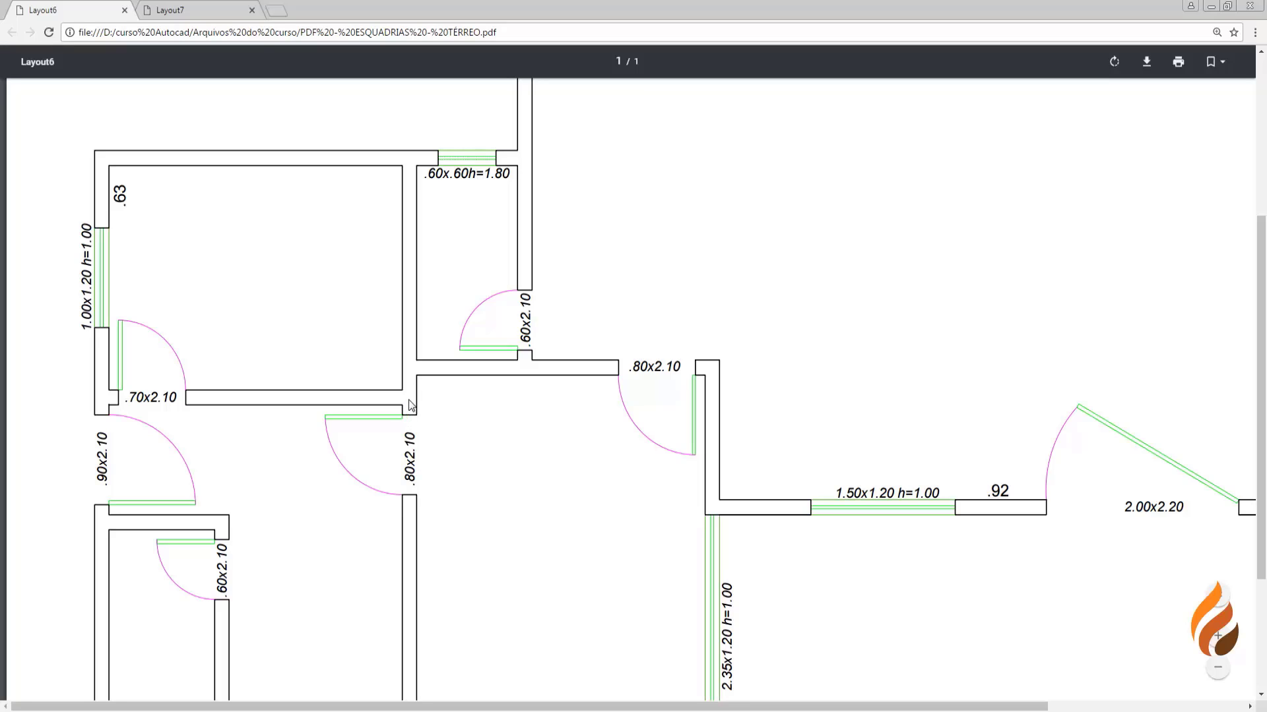
# Step: Back in AutoCAD, draw a short line spanning the wall thickness at the wall junction
pyautogui.click(228, 694)
pyautogui.moveTo(508, 469); pyautogui.dragTo(462, 500, button='middle')
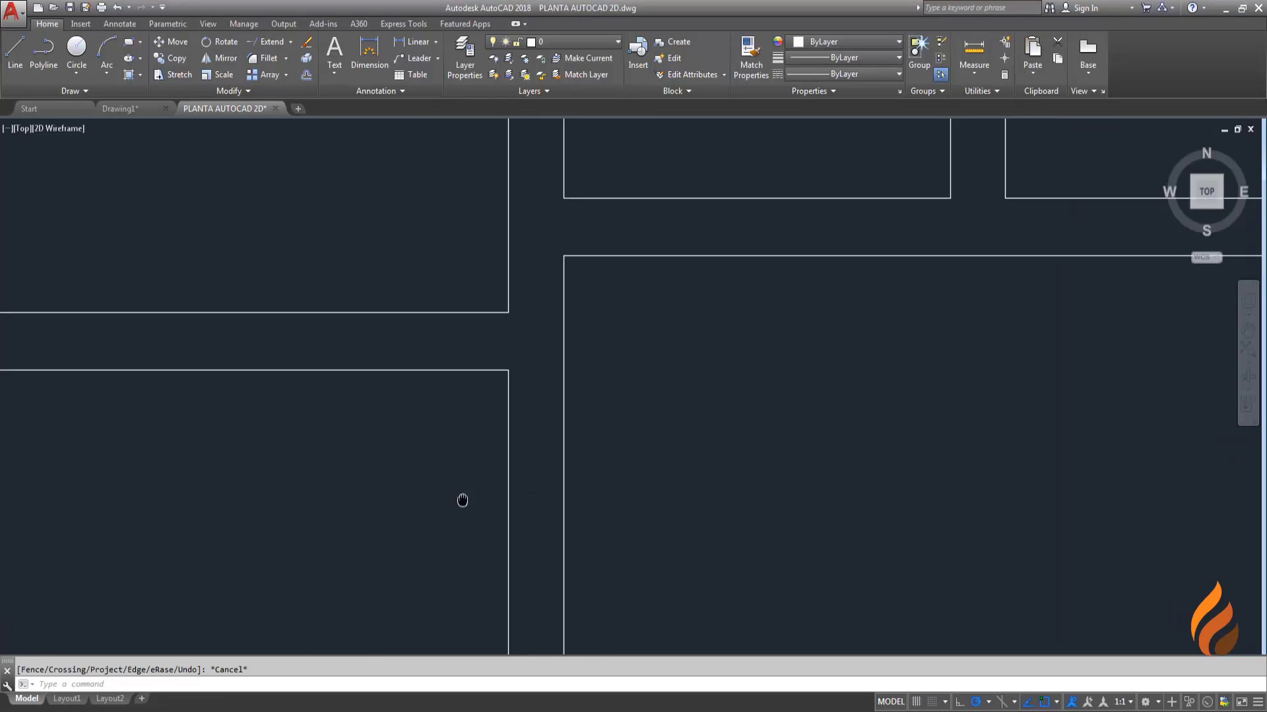
pyautogui.scroll(-3, 472, 502)
pyautogui.scroll(2, 508, 481)
pyautogui.scroll(2, 527, 390)
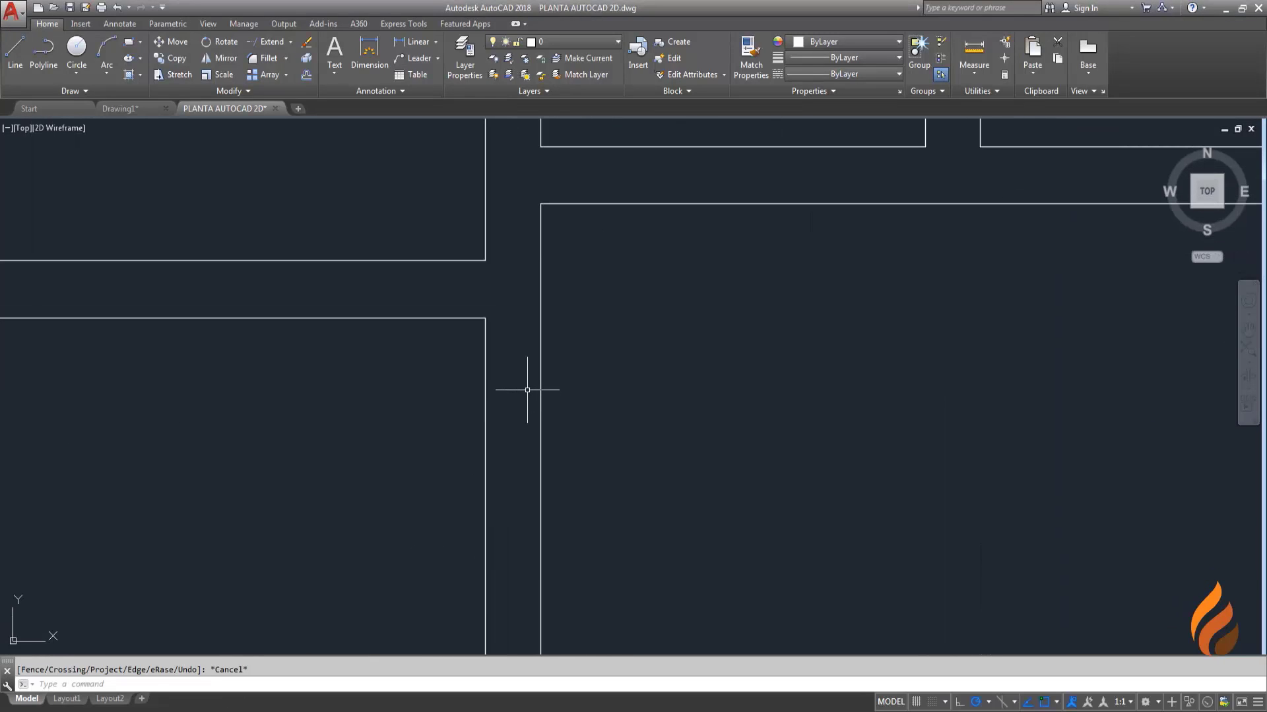
pyautogui.moveTo(511, 396); pyautogui.dragTo(487, 414, button='middle')
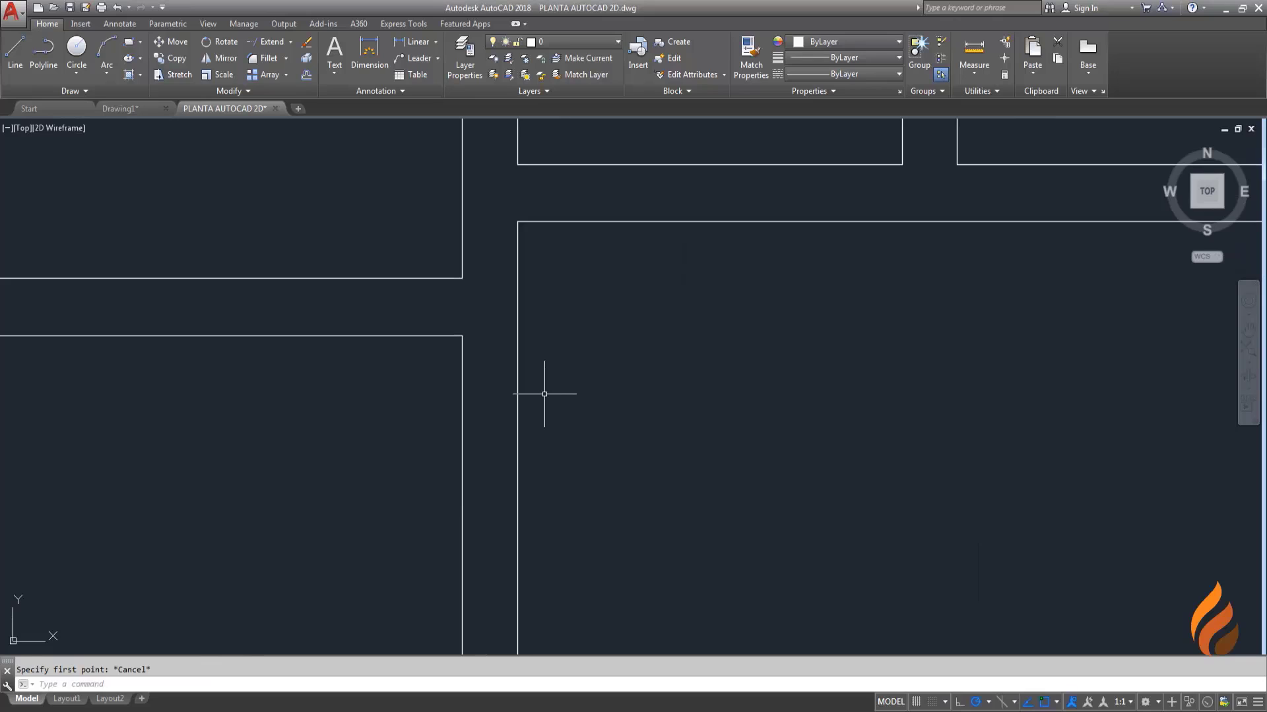
pyautogui.write('l')
pyautogui.press('Return')
pyautogui.scroll(2, 482, 318)
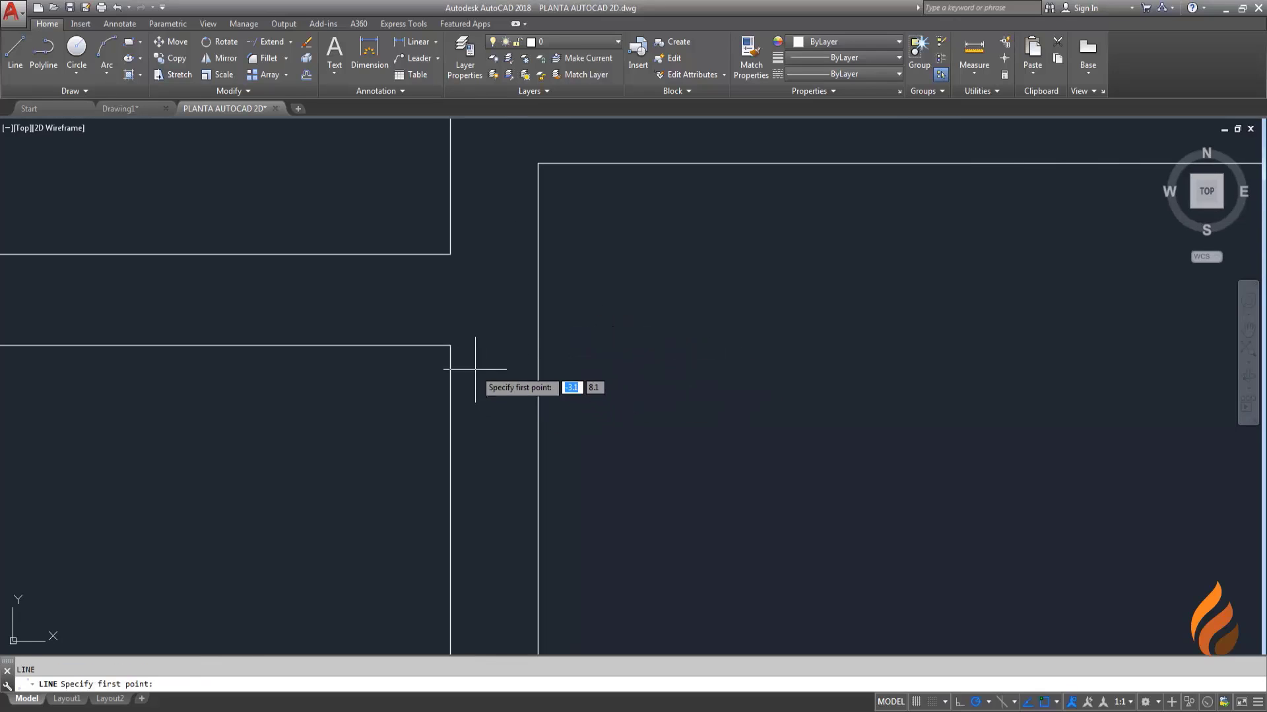
pyautogui.click(450, 345)
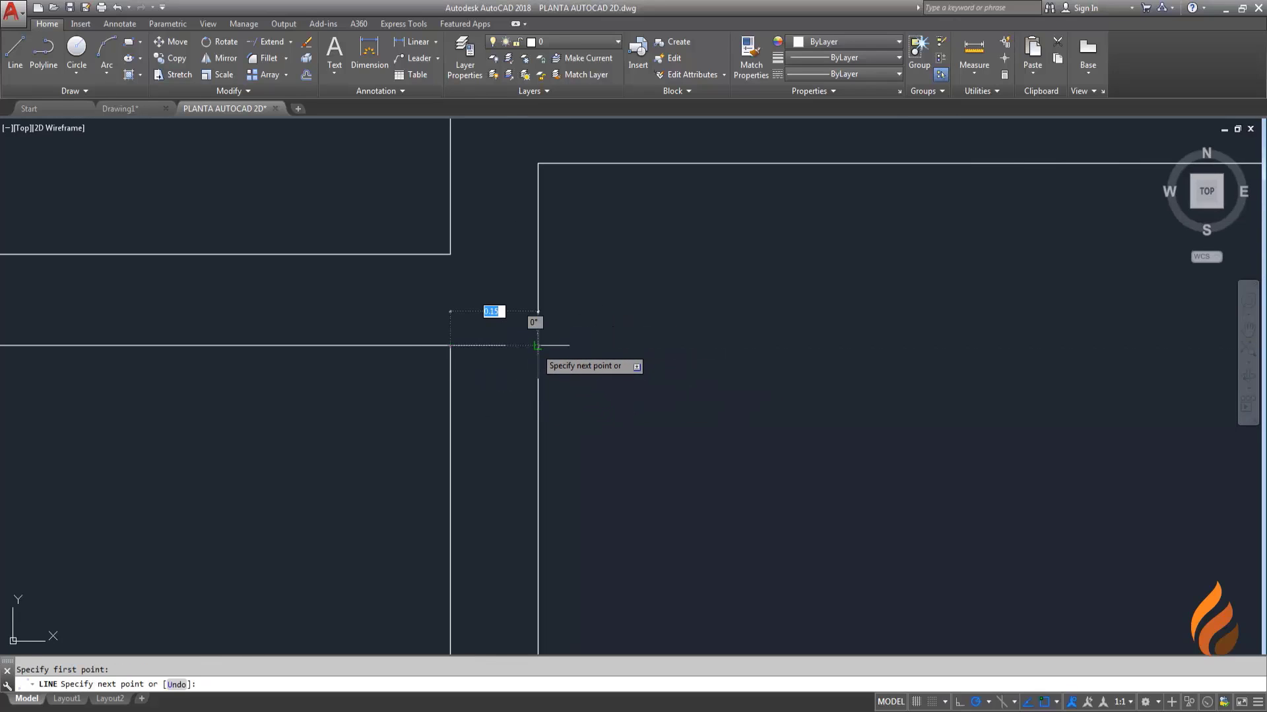
pyautogui.click(538, 345)
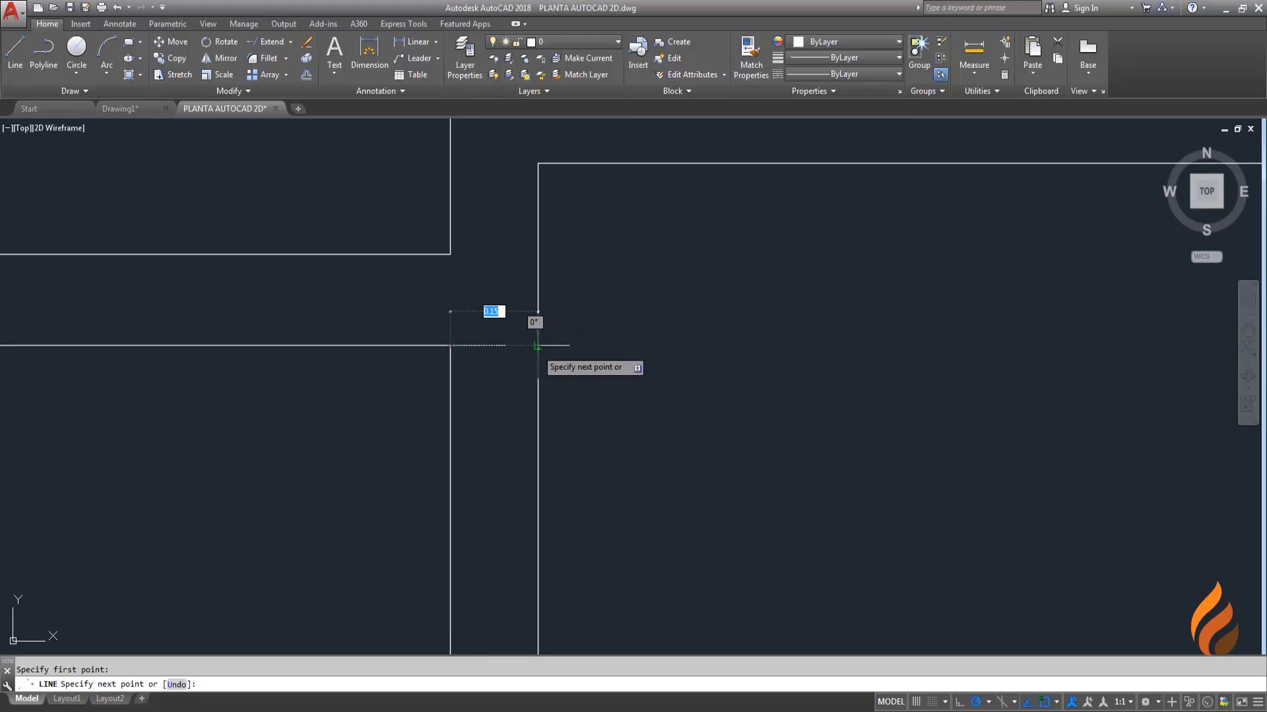
pyautogui.press('Escape')
# Step: Move the short line down along the wall using its midpoint grip
pyautogui.click(502, 345)
pyautogui.moveTo(500, 403); pyautogui.dragTo(534, 359, button='middle')
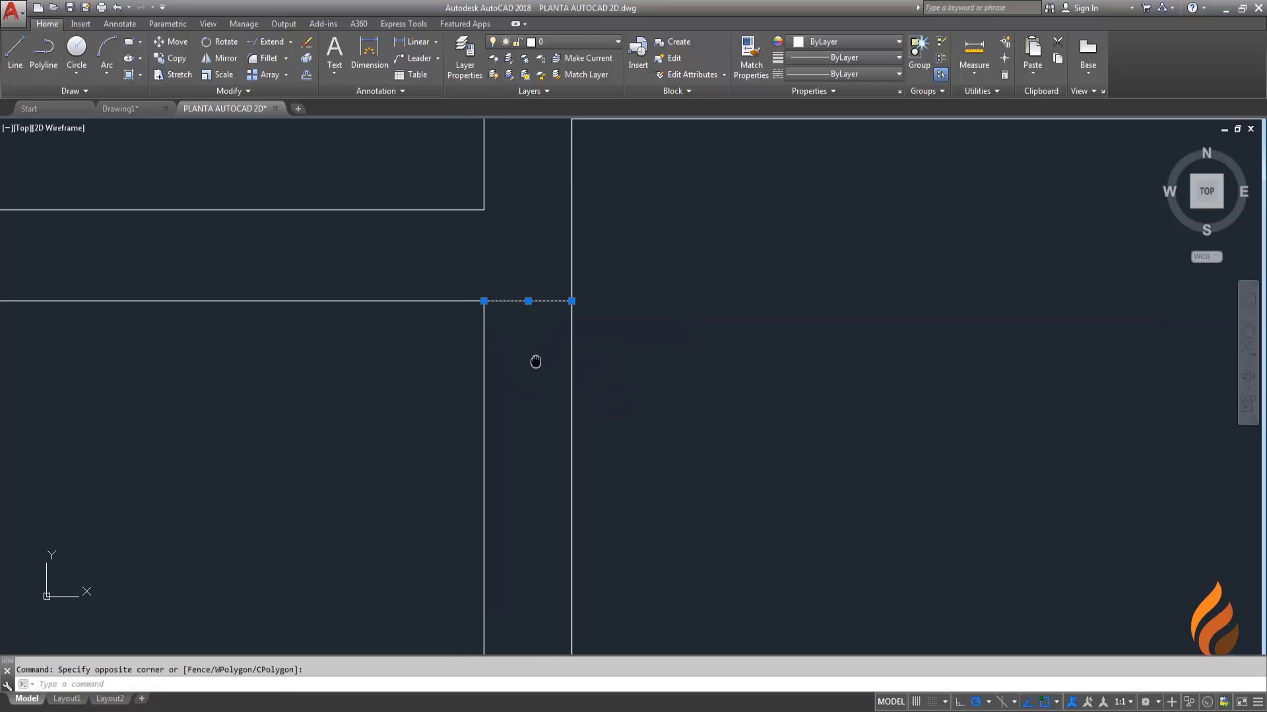
pyautogui.click(529, 300)
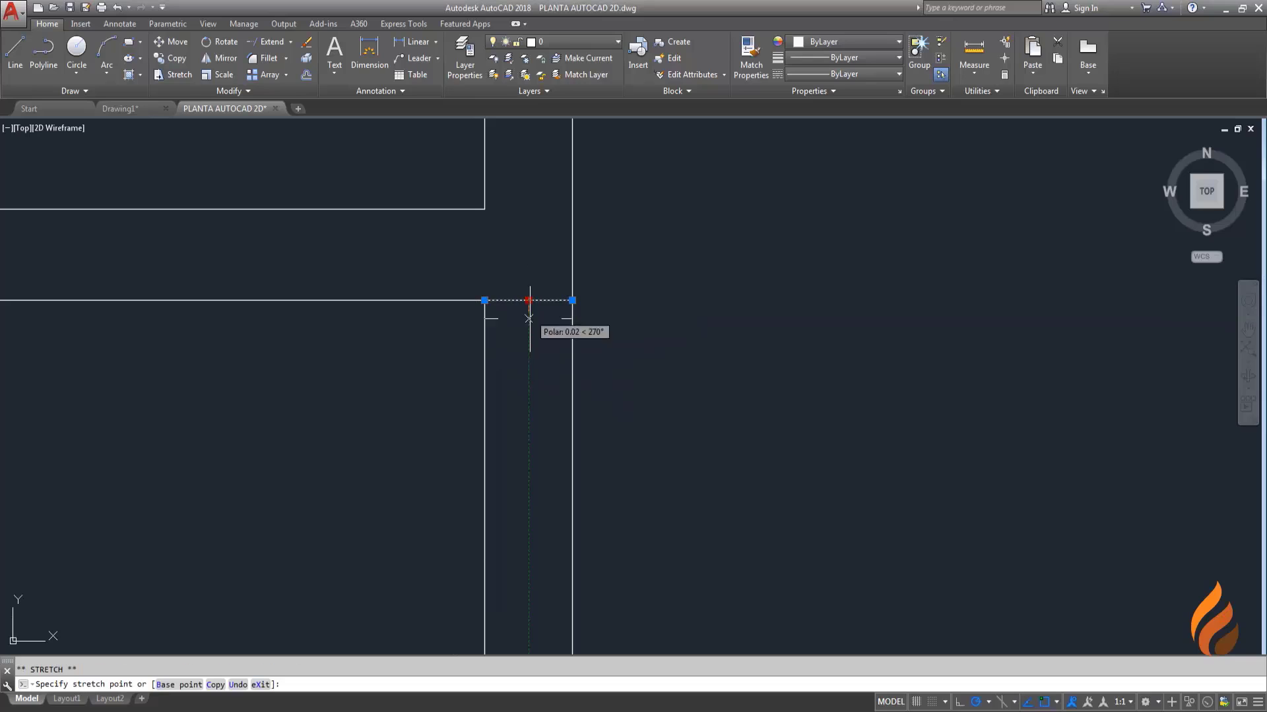
pyautogui.click(529, 361)
pyautogui.press('Escape')
pyautogui.scroll(-2, 544, 393)
pyautogui.moveTo(544, 394); pyautogui.dragTo(571, 331, button='middle')
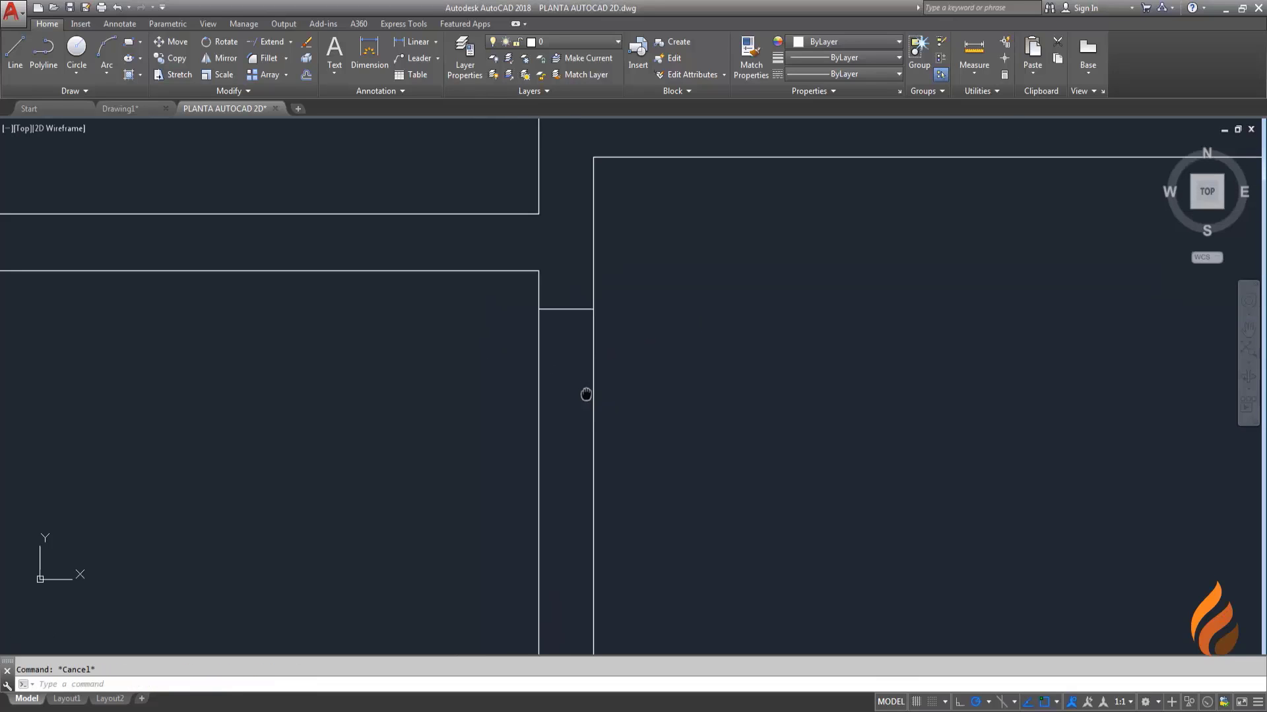
pyautogui.moveTo(658, 406); pyautogui.dragTo(681, 379, button='middle')
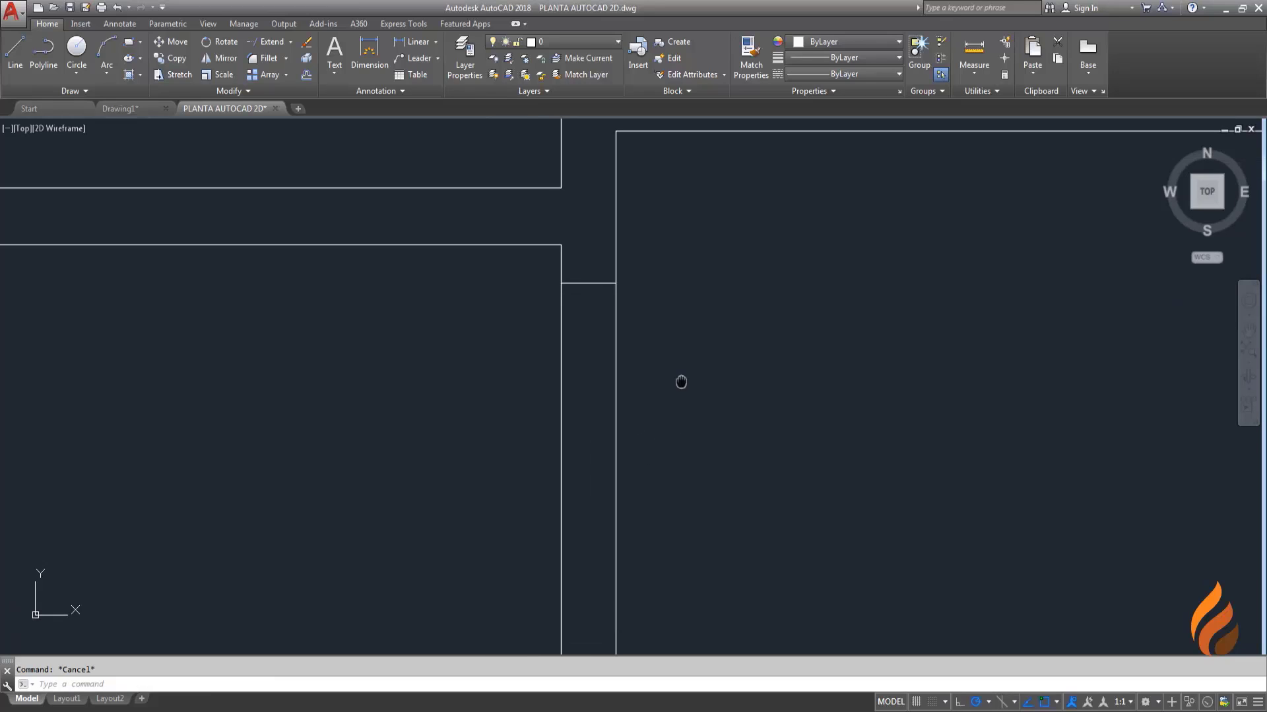
pyautogui.write('c')
# Step: Offset the short jamb line 0.8 downward to form the door's other edge
pyautogui.press('Return')
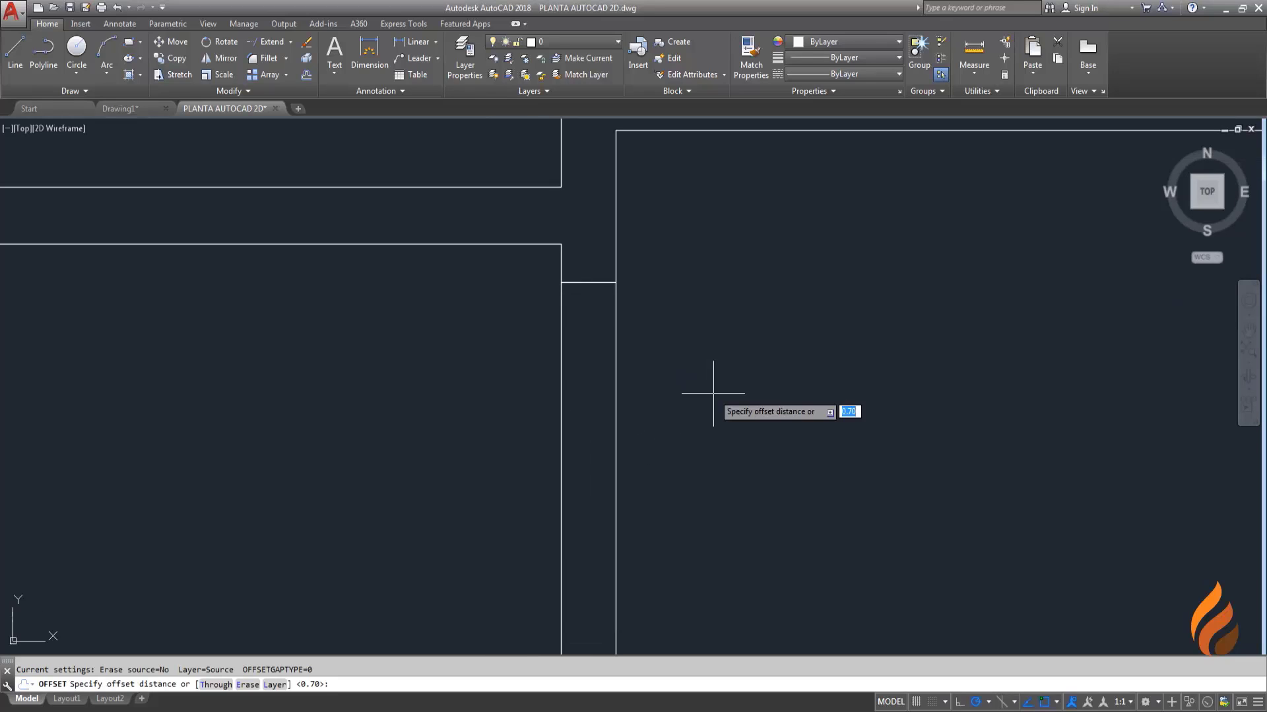
pyautogui.write('.8')
pyautogui.press('Return')
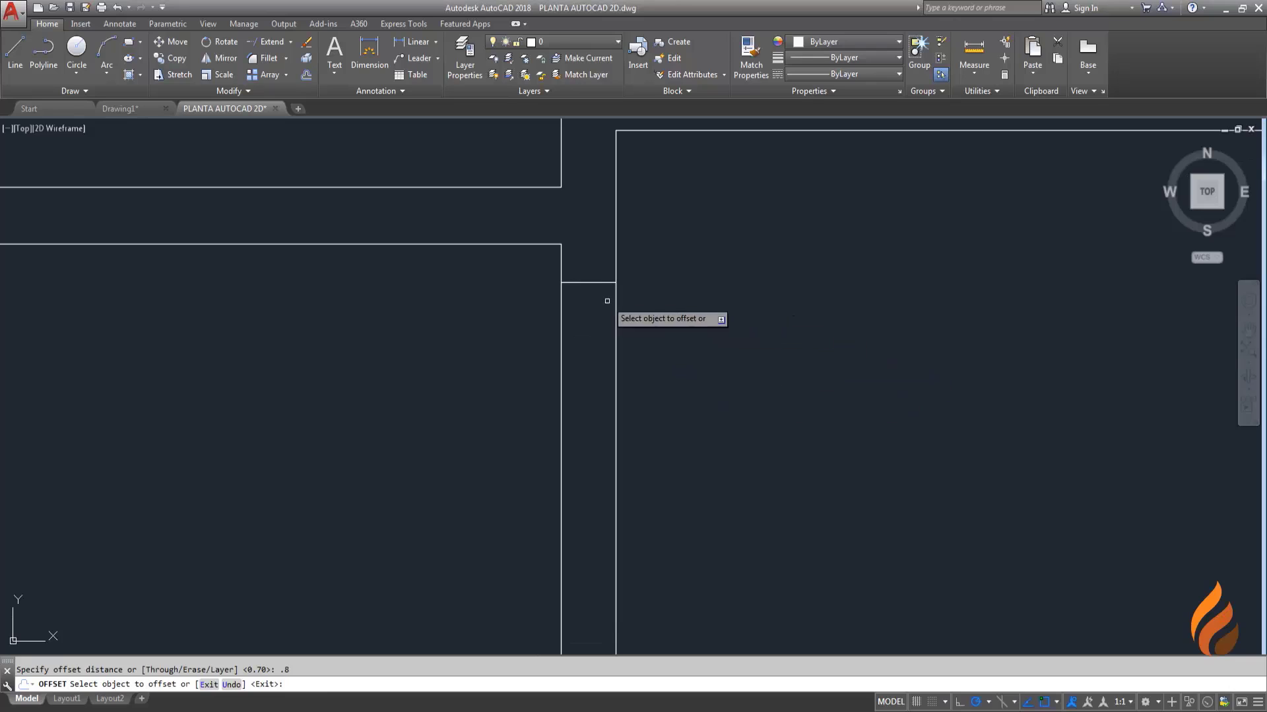
pyautogui.click(597, 282)
pyautogui.click(590, 396)
pyautogui.moveTo(724, 429); pyautogui.dragTo(726, 389, button='middle')
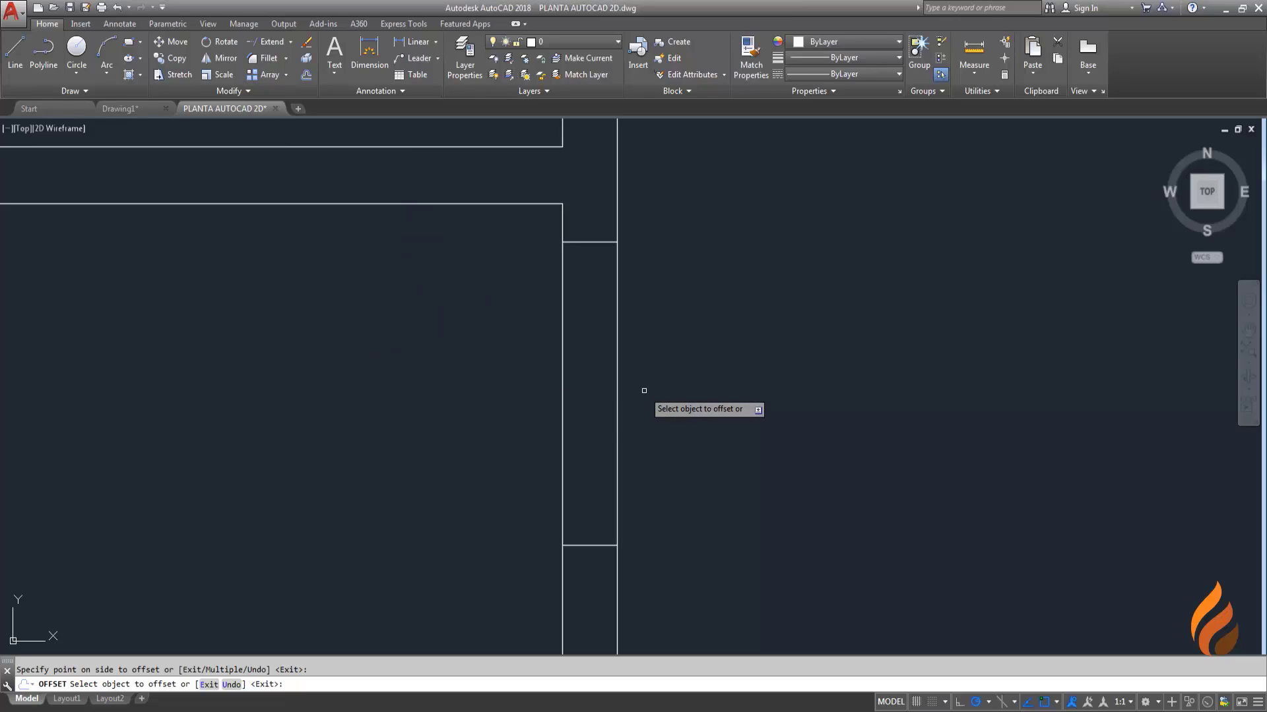
pyautogui.press('Escape')
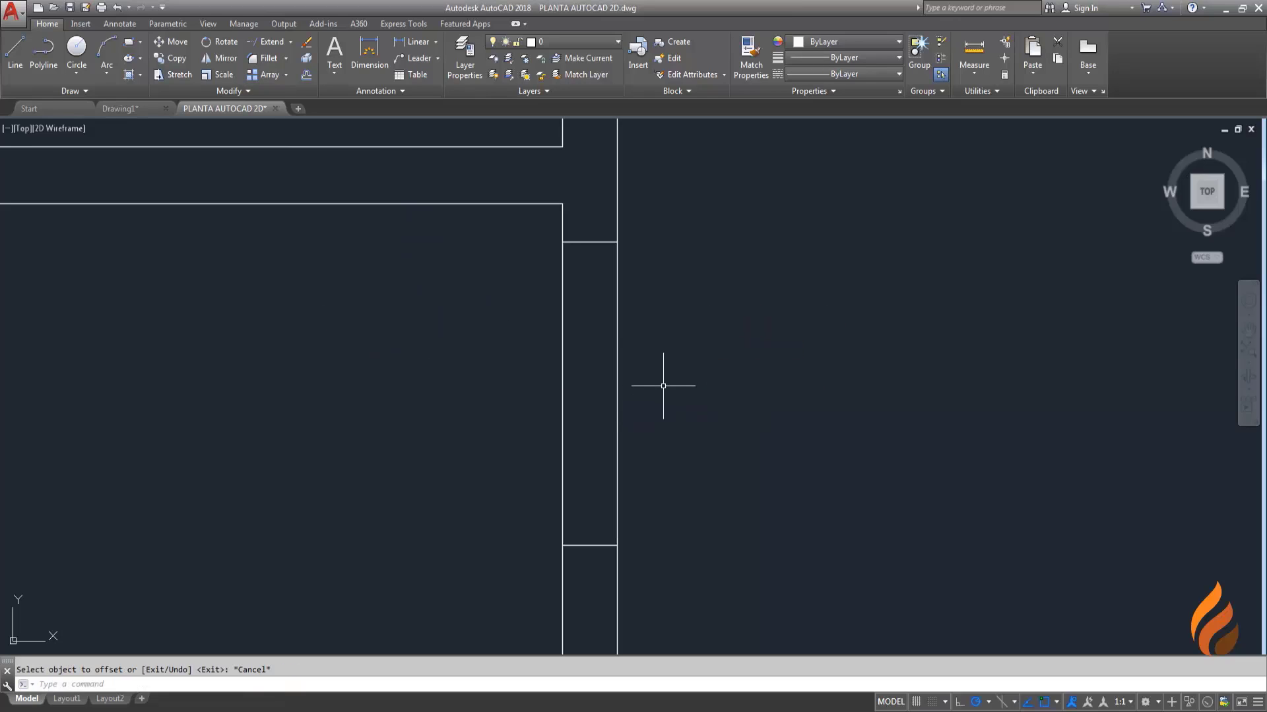
pyautogui.write('tr')
# Step: Trim the vertical wall lines between the two jamb lines
pyautogui.press('Return')
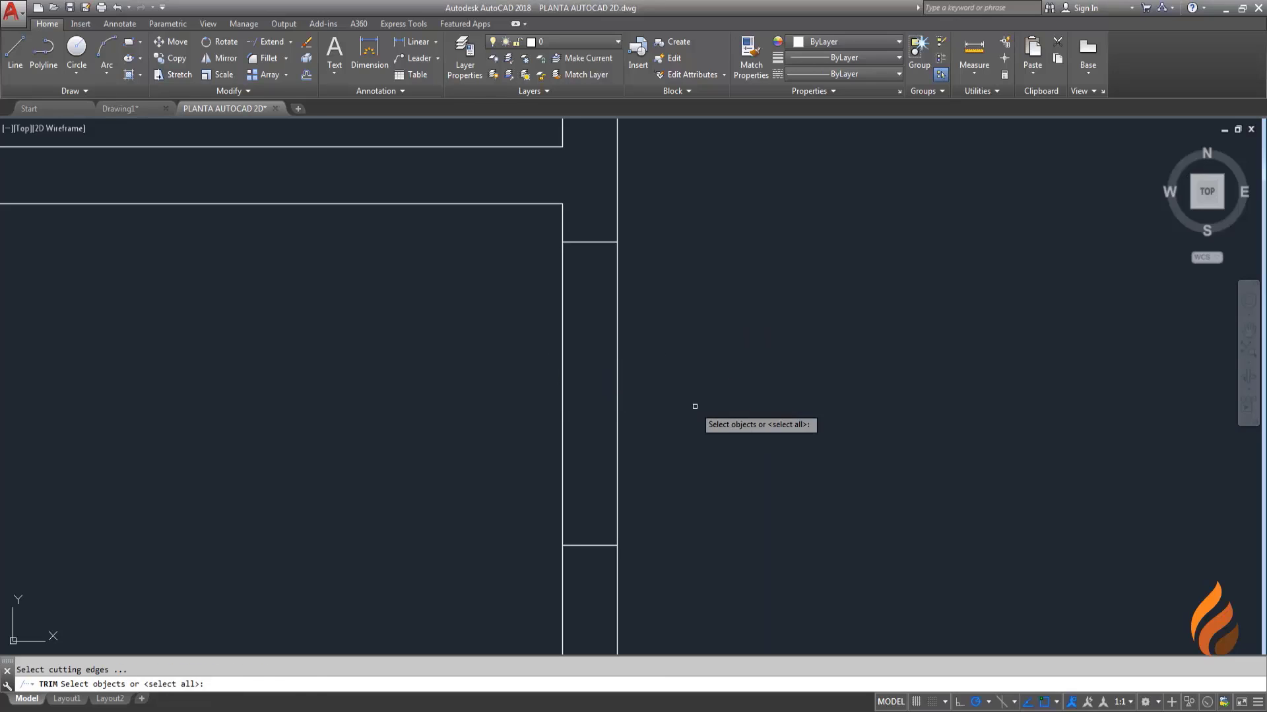
pyautogui.moveTo(699, 412); pyautogui.dragTo(489, 395)
pyautogui.press('Escape')
pyautogui.write('t')
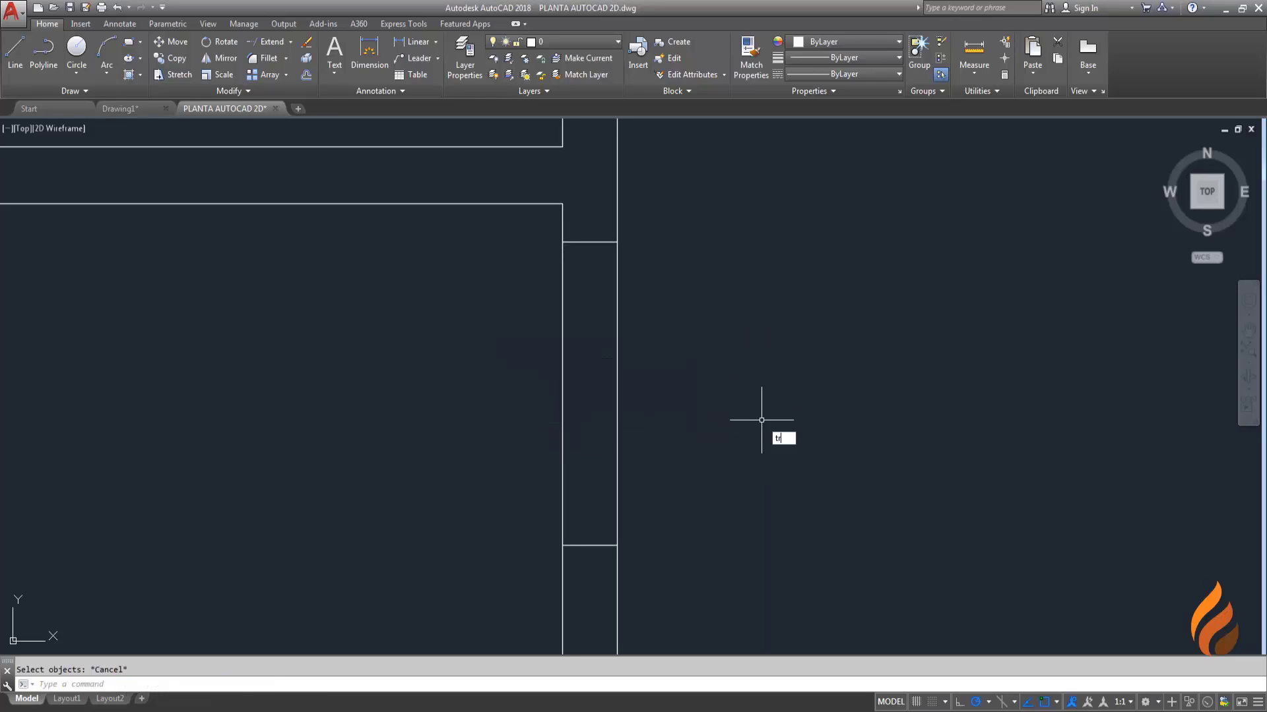
pyautogui.press('Return')
pyautogui.press('Return')
pyautogui.click(682, 472)
# Step: Remove the last wall piece inside the door opening
pyautogui.click(487, 354)
pyautogui.press('Escape')
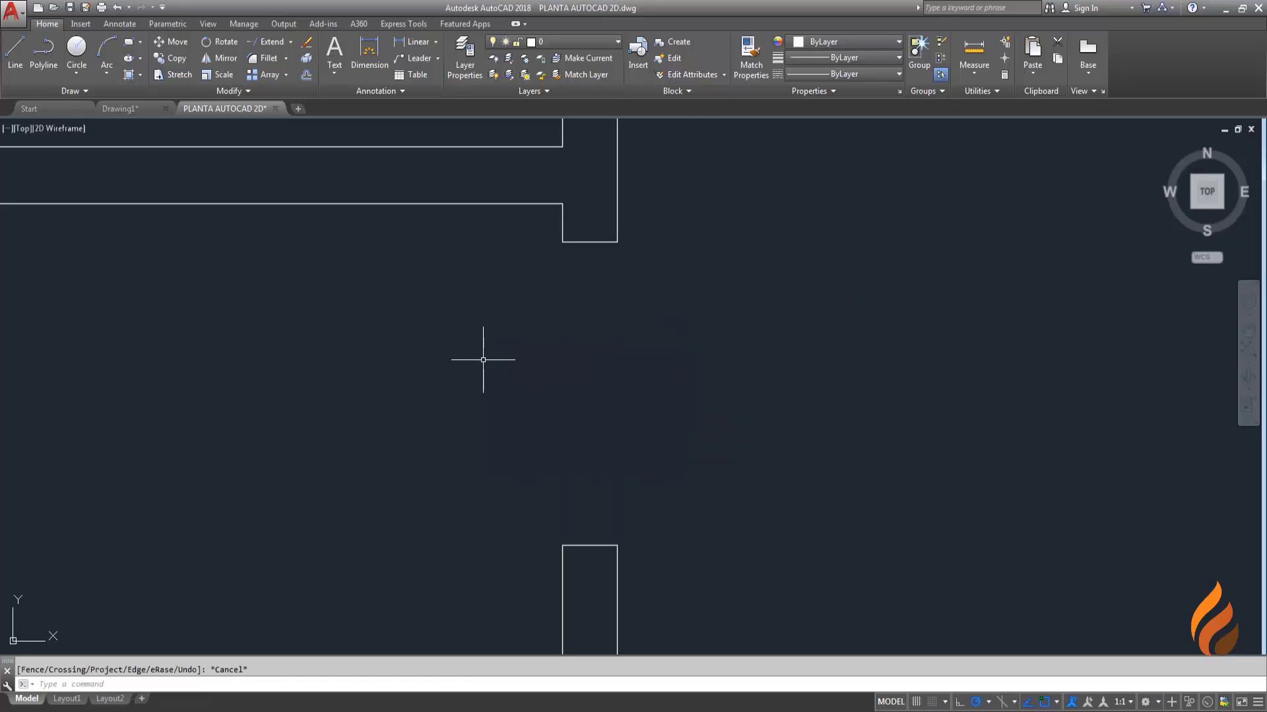
pyautogui.scroll(-5, 482, 360)
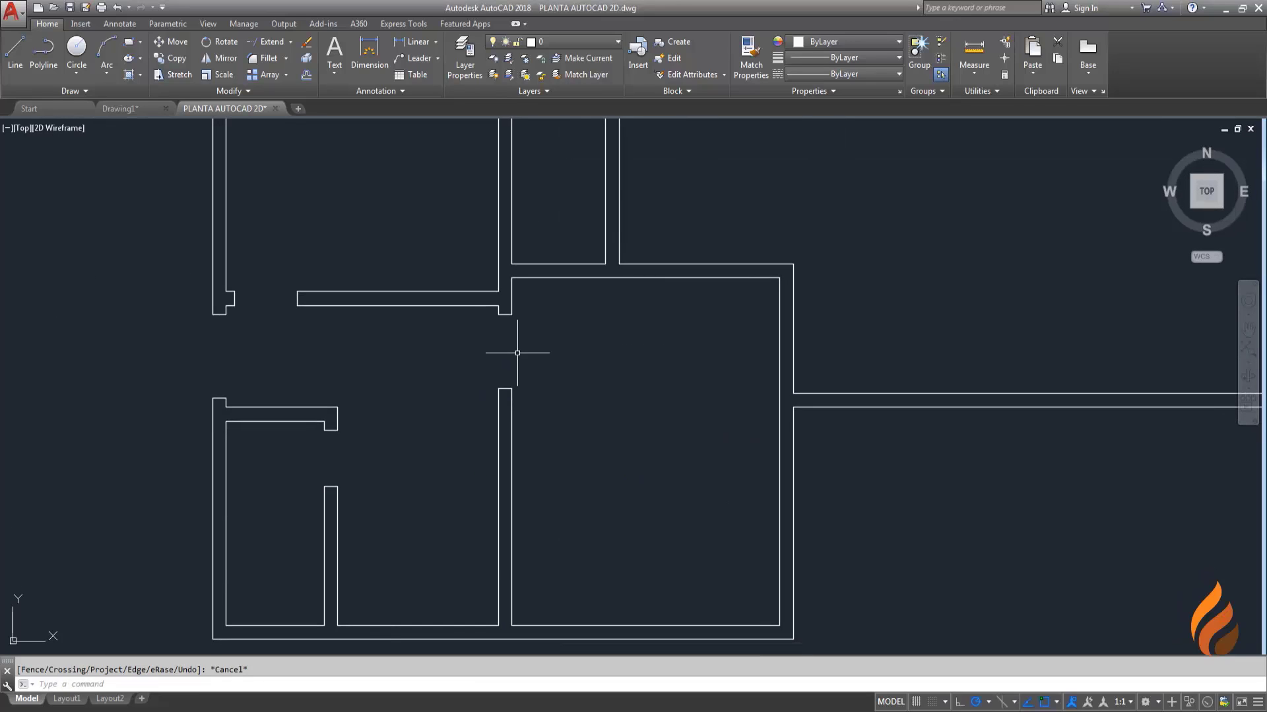
pyautogui.scroll(1, 730, 334)
pyautogui.scroll(2, 667, 339)
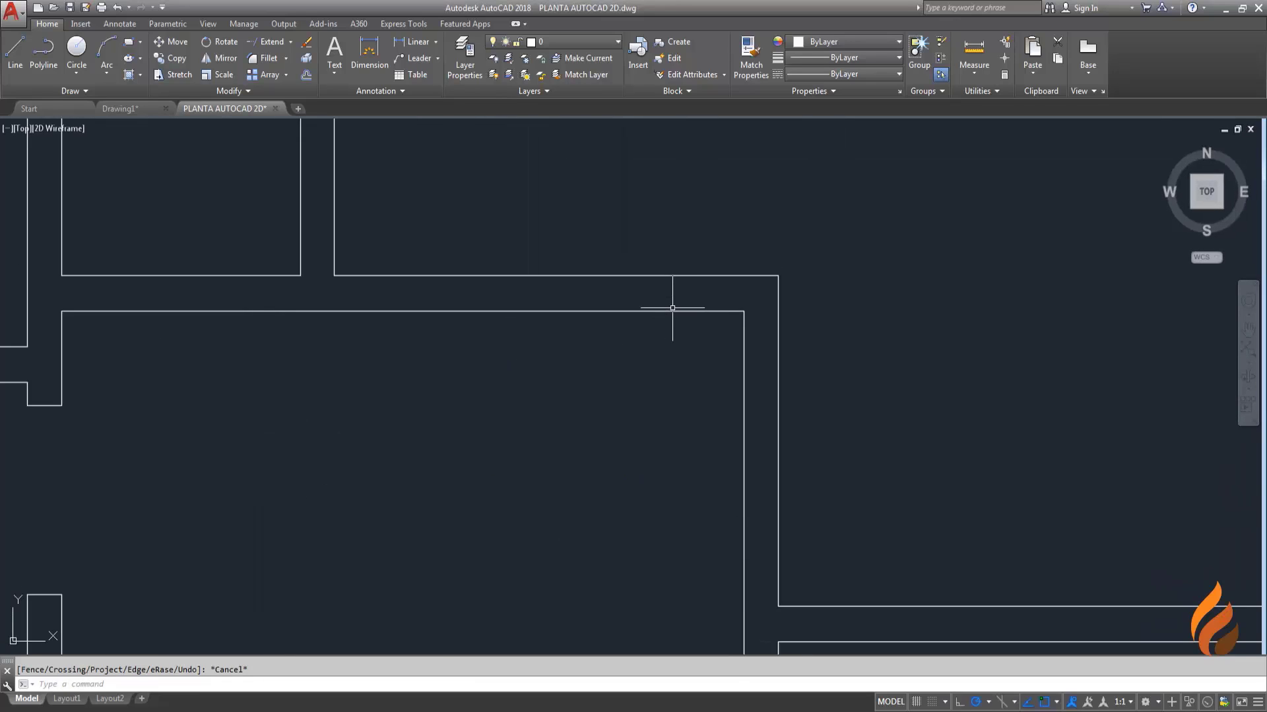
pyautogui.scroll(2, 670, 308)
# Step: Zoom into the central room's upper-right wall corner and start a line there
pyautogui.moveTo(664, 313); pyautogui.dragTo(656, 297, button='middle')
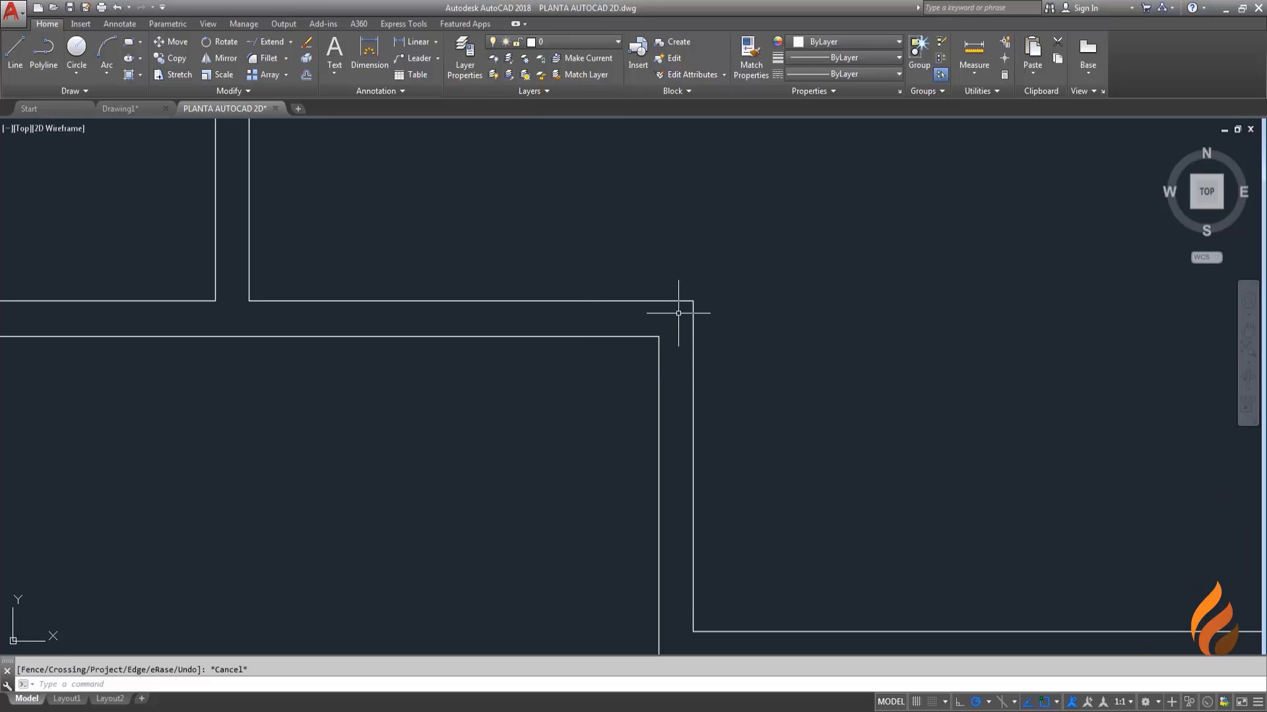
pyautogui.scroll(2, 592, 307)
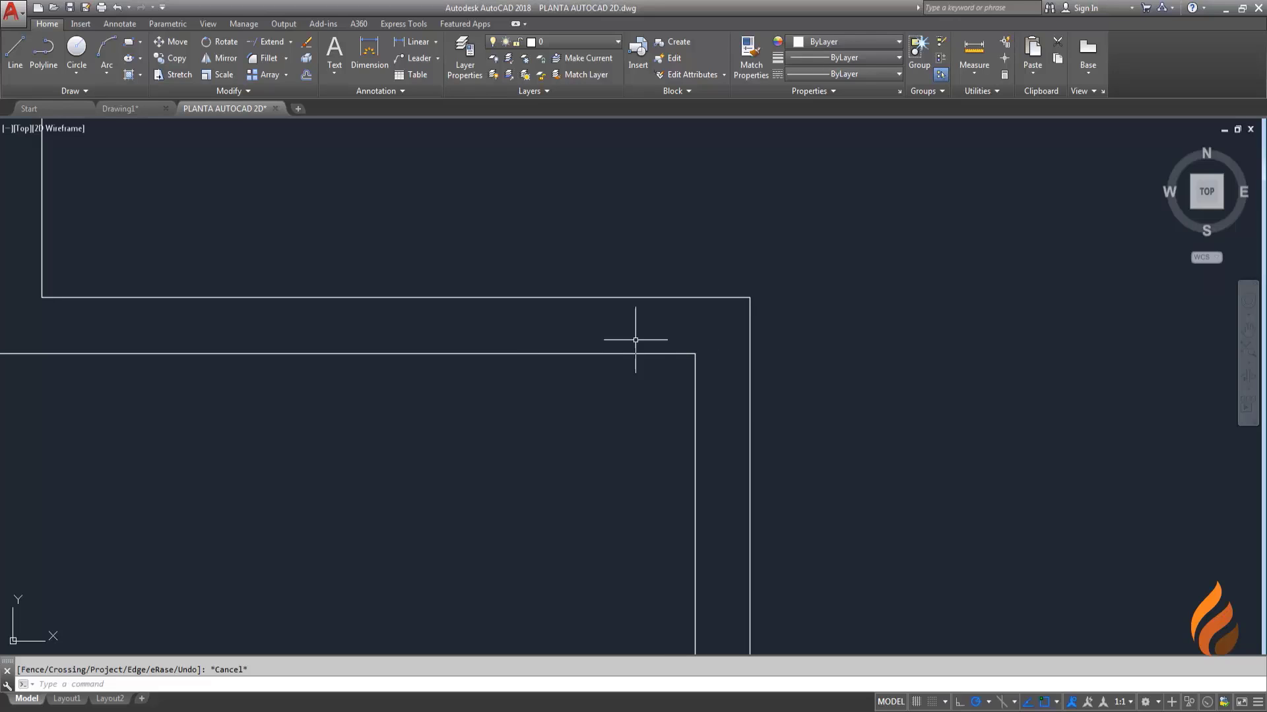
pyautogui.scroll(1, 660, 317)
pyautogui.scroll(1, 679, 331)
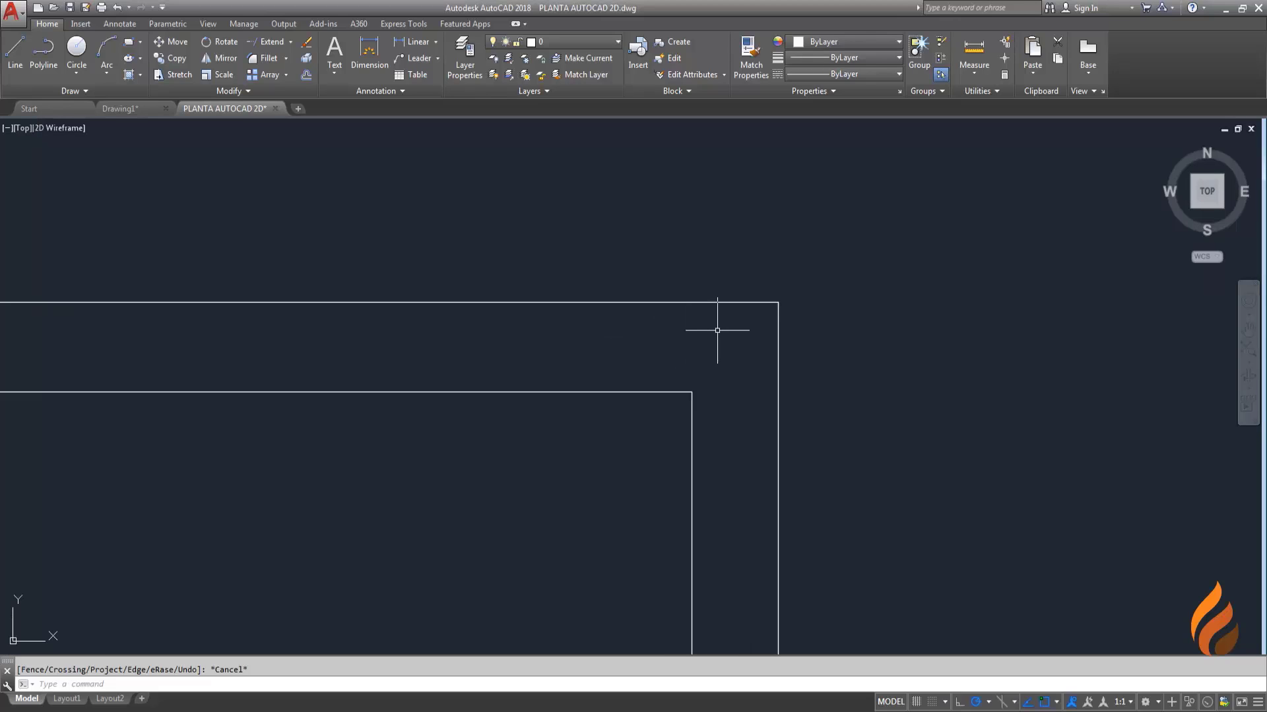
pyautogui.write('l')
pyautogui.press('Return')
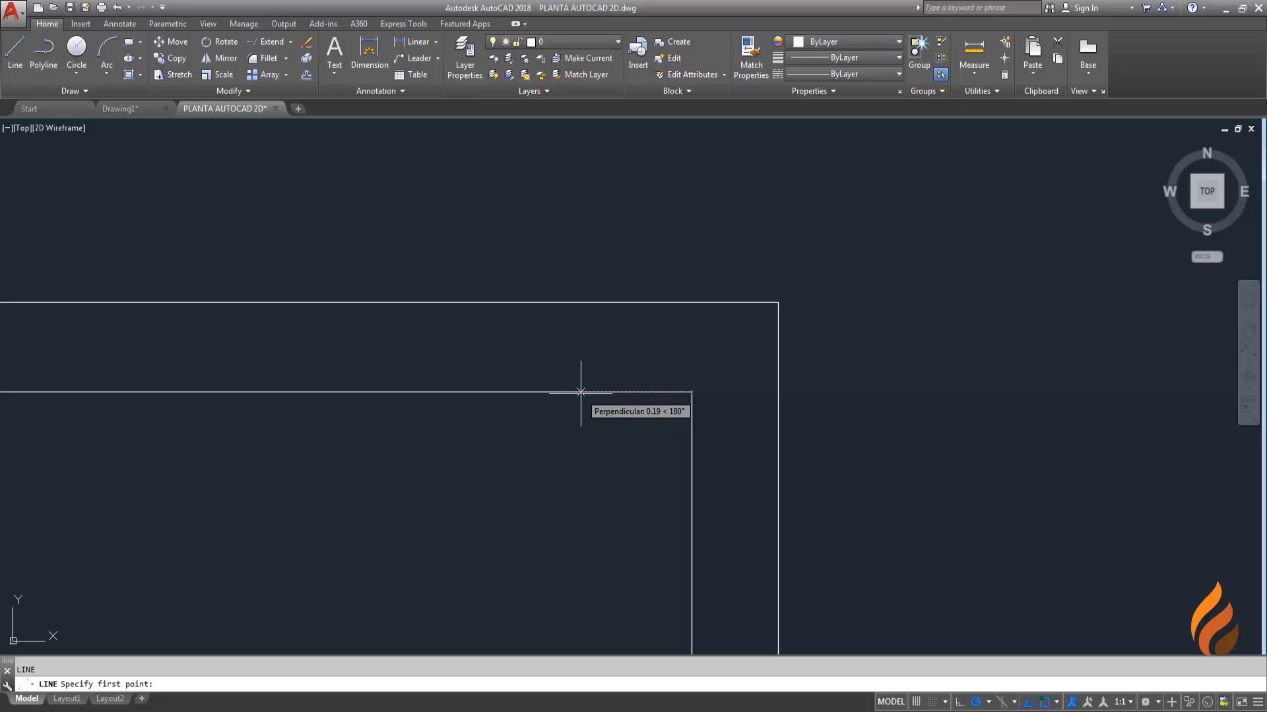
# Step: Draw a jamb line 0.1 from the tracked corner up to the wall's top edge
pyautogui.write('.1')
pyautogui.press('Return')
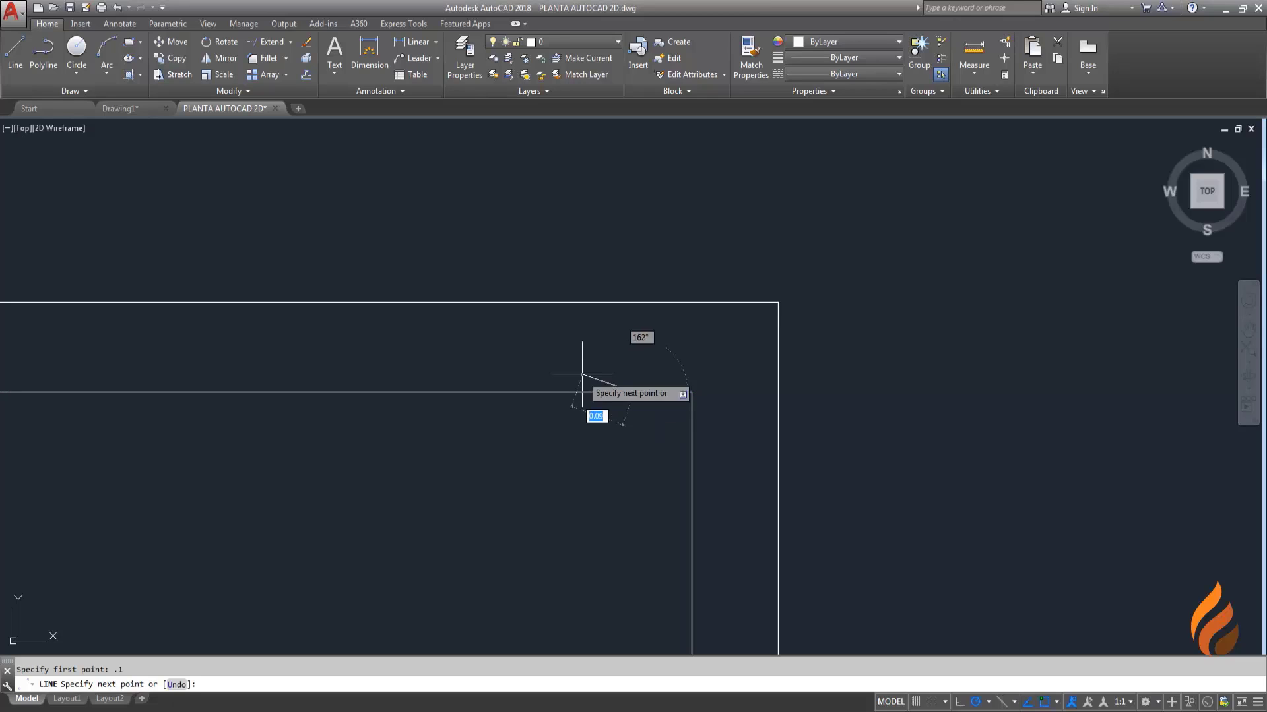
pyautogui.click(633, 302)
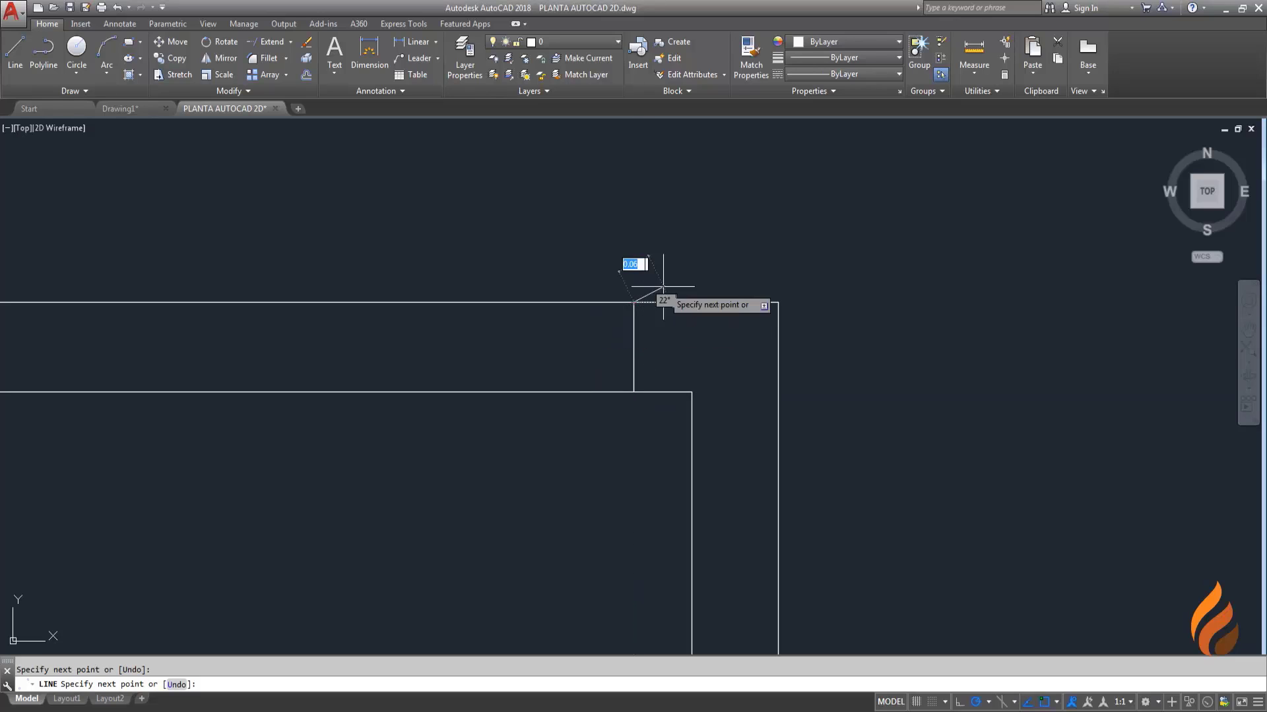
pyautogui.press('Escape')
pyautogui.moveTo(512, 396); pyautogui.dragTo(581, 391, button='middle')
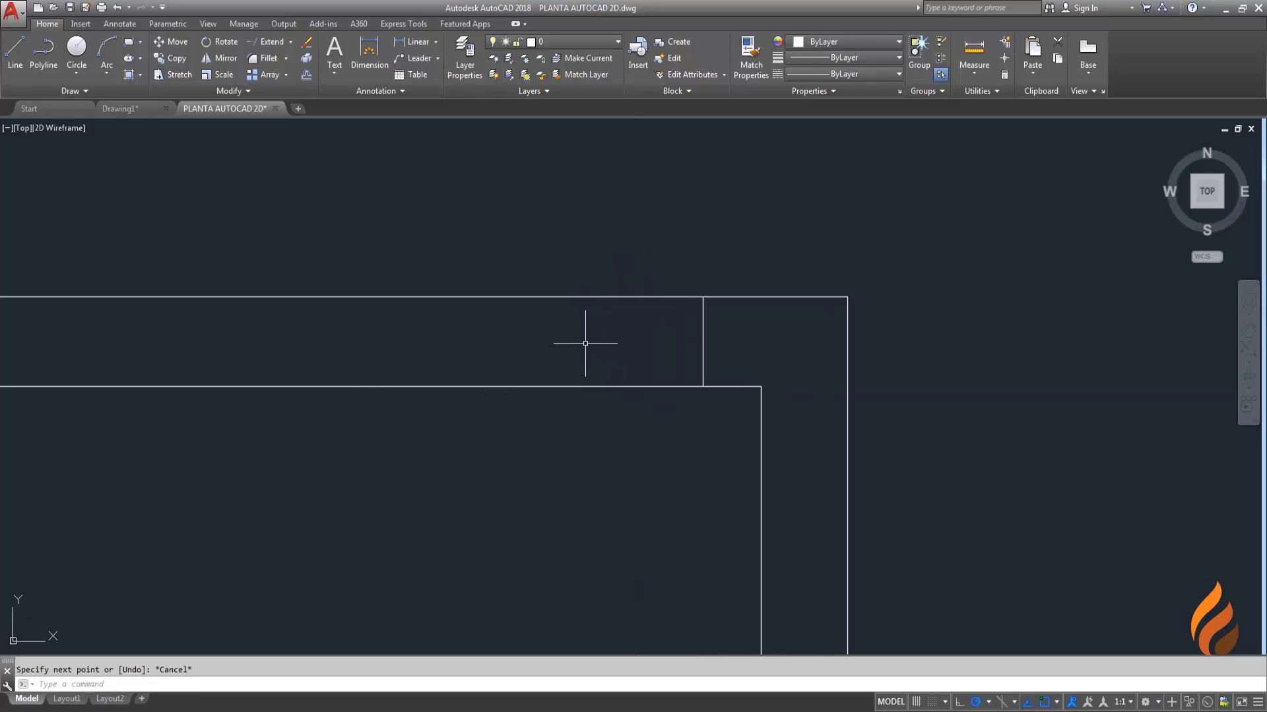
pyautogui.moveTo(349, 377); pyautogui.dragTo(467, 367, button='middle')
pyautogui.moveTo(571, 218); pyautogui.dragTo(579, 303, button='middle')
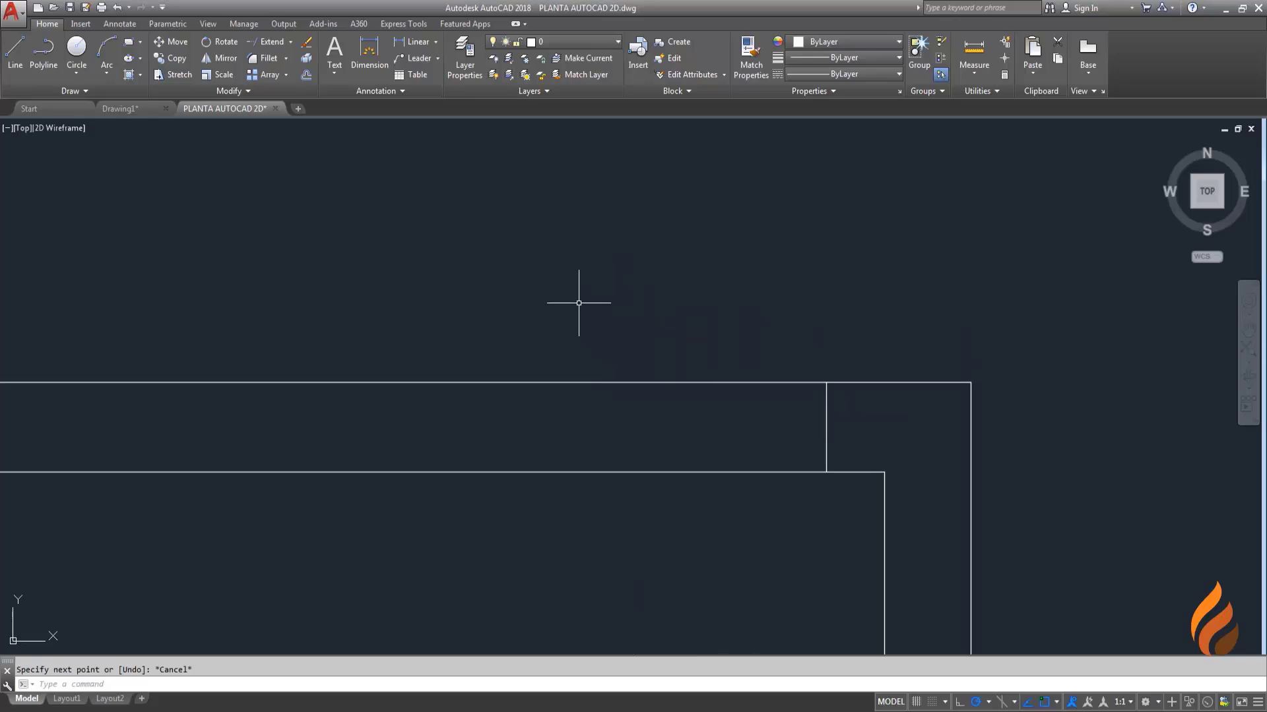
# Step: Offset the vertical jamb line 0.8 to the left
pyautogui.write('o')
pyautogui.press('Return')
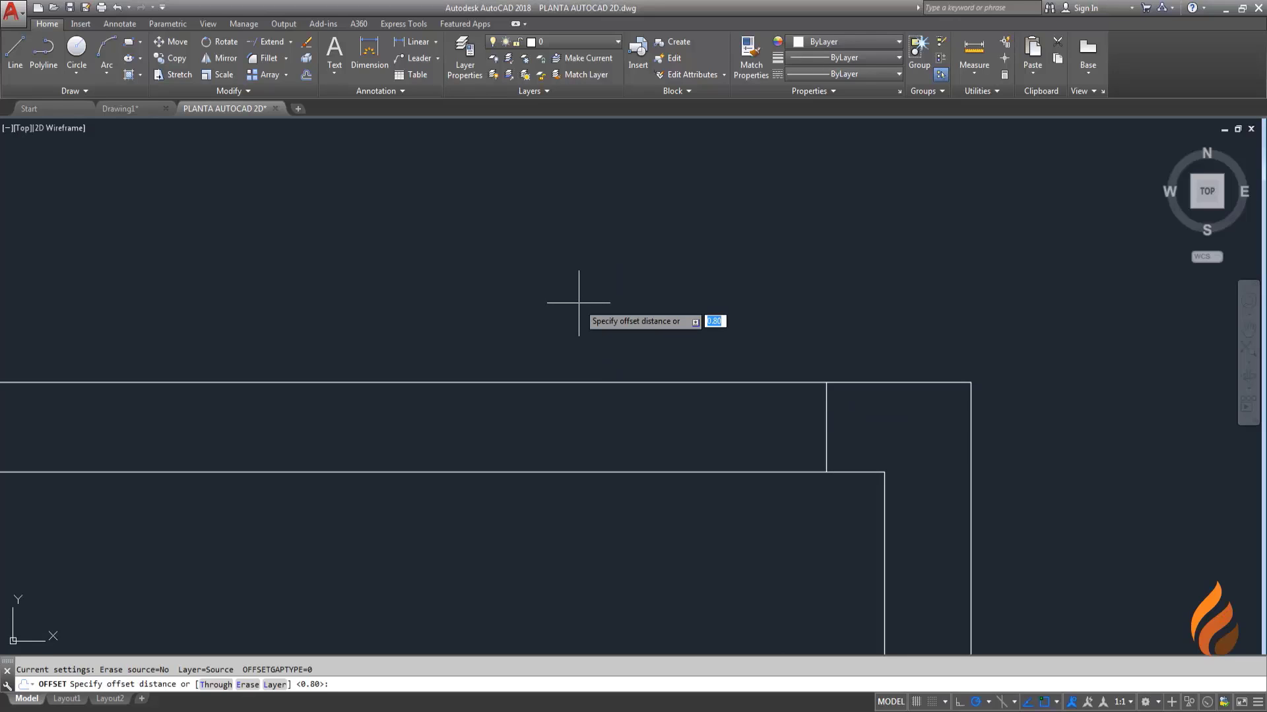
pyautogui.write('.8')
pyautogui.press('Return')
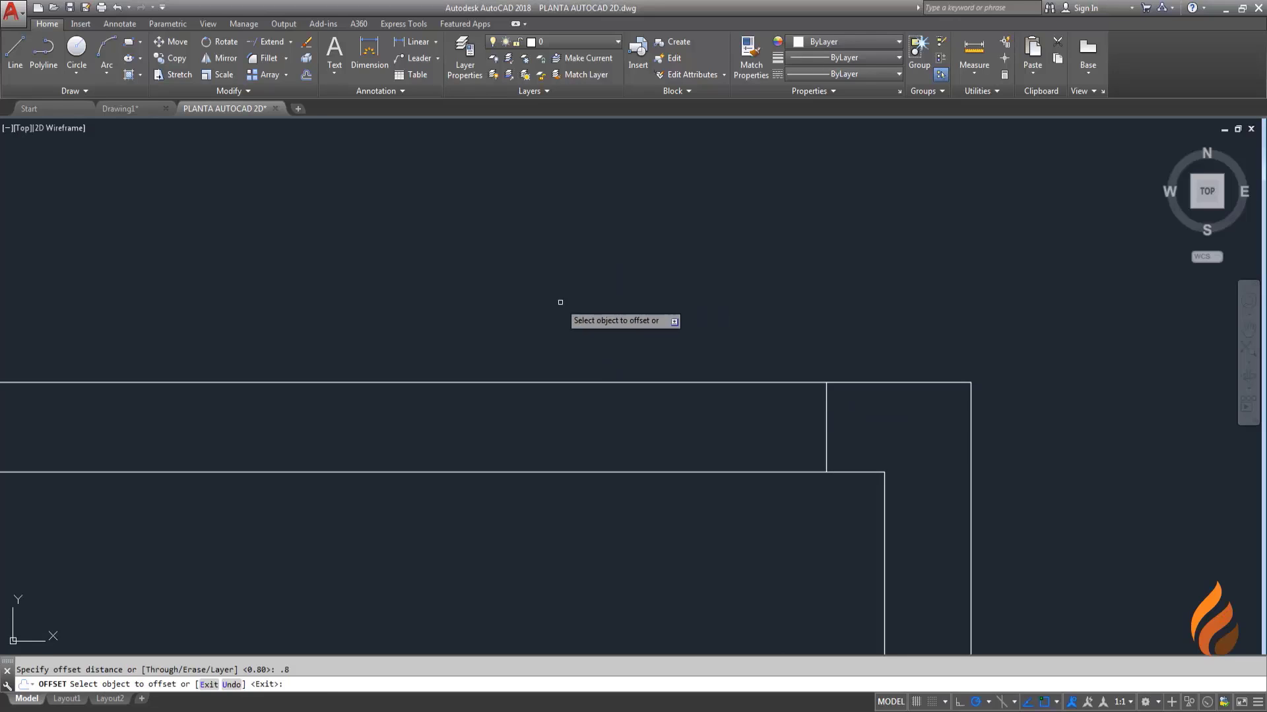
pyautogui.click(829, 427)
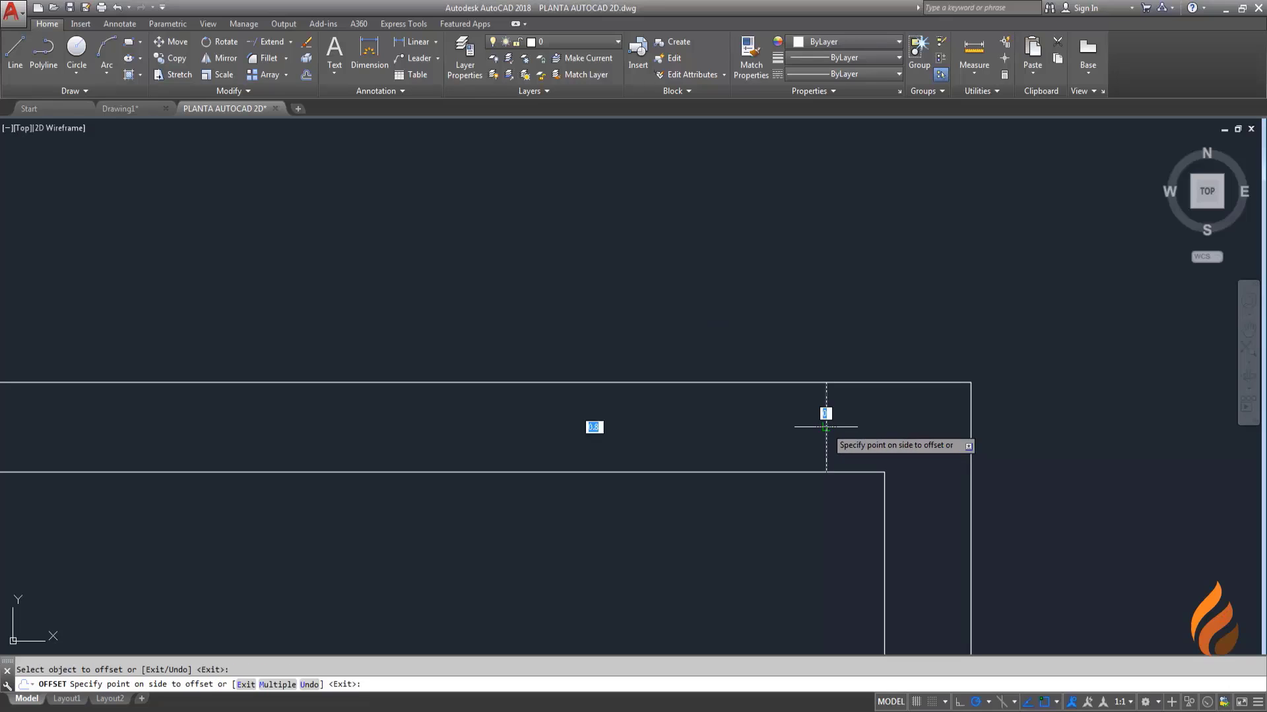
pyautogui.click(627, 435)
pyautogui.press('Escape')
pyautogui.scroll(-2, 614, 397)
pyautogui.moveTo(613, 398); pyautogui.dragTo(607, 368, button='middle')
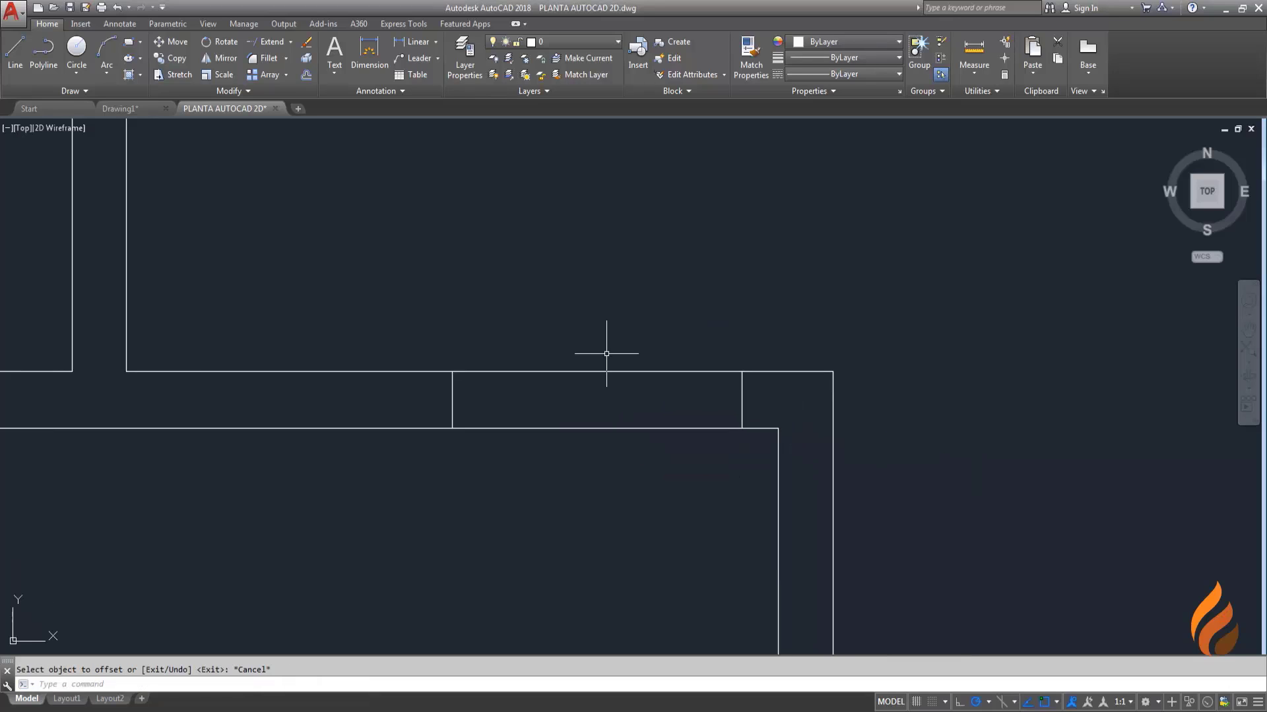
pyautogui.write('o')
# Step: Trim both horizontal wall lines between the two jambs
pyautogui.press('Return')
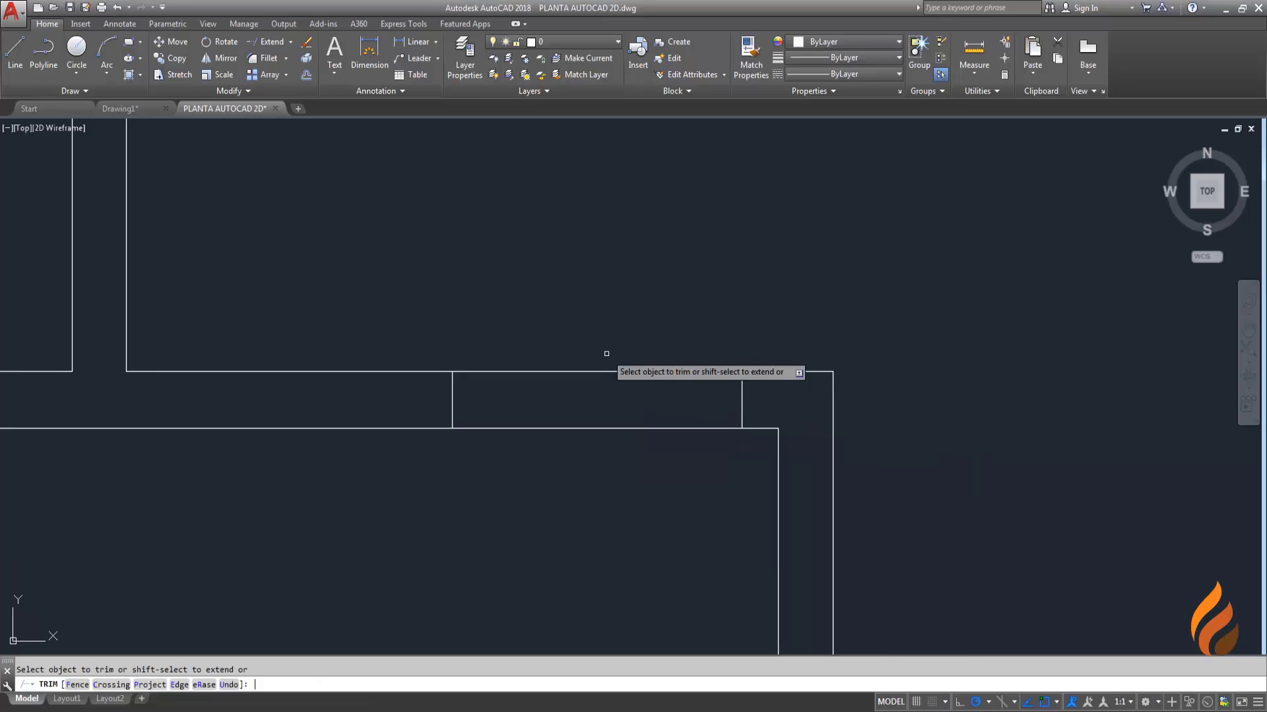
pyautogui.click(656, 475)
pyautogui.click(588, 316)
pyautogui.press('Escape')
# Step: Pan to the next wall junction and start a new line there
pyautogui.scroll(-4, 588, 382)
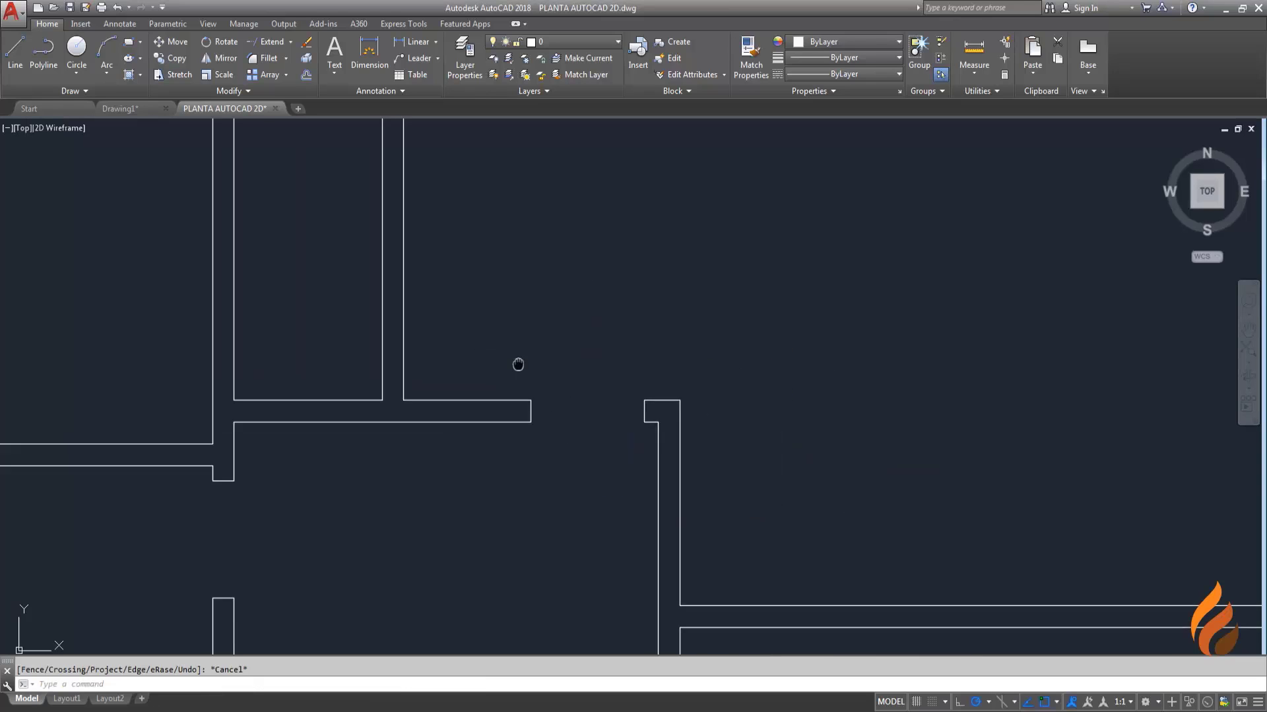
pyautogui.scroll(1, 518, 364)
pyautogui.scroll(1, 478, 404)
pyautogui.scroll(1, 509, 376)
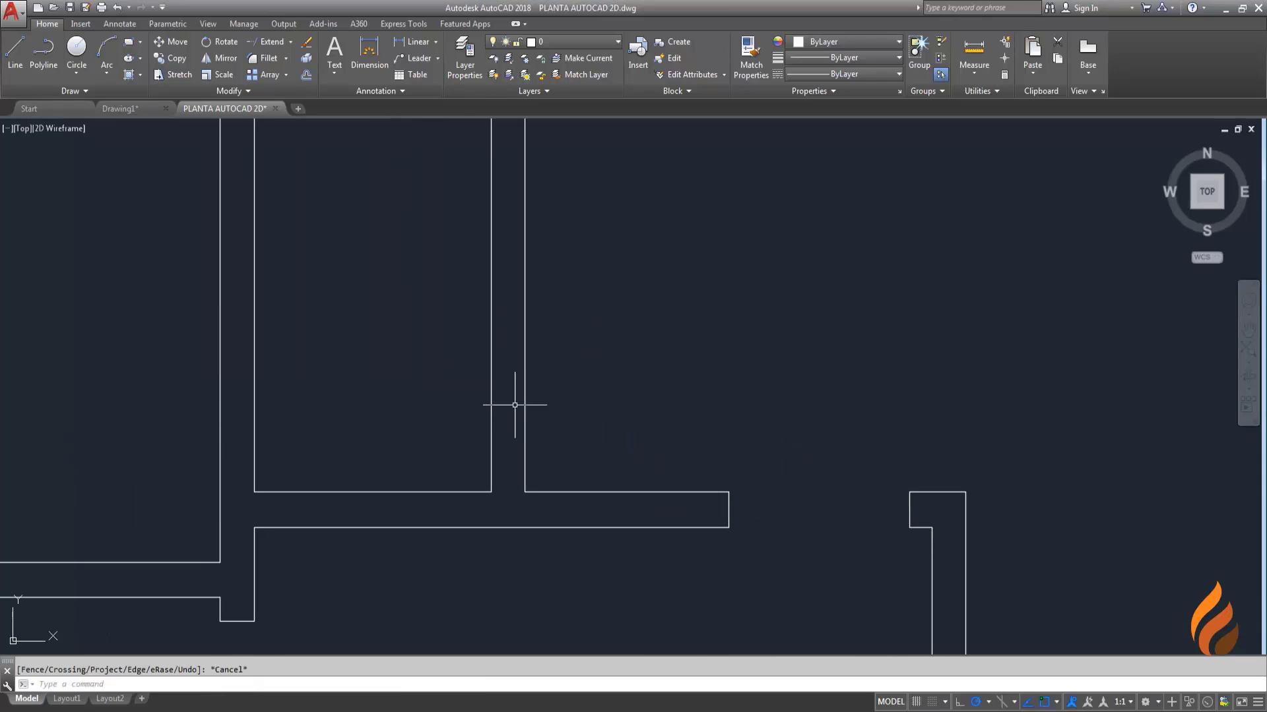
pyautogui.moveTo(515, 405); pyautogui.dragTo(534, 475, button='middle')
pyautogui.scroll(-2, 534, 475)
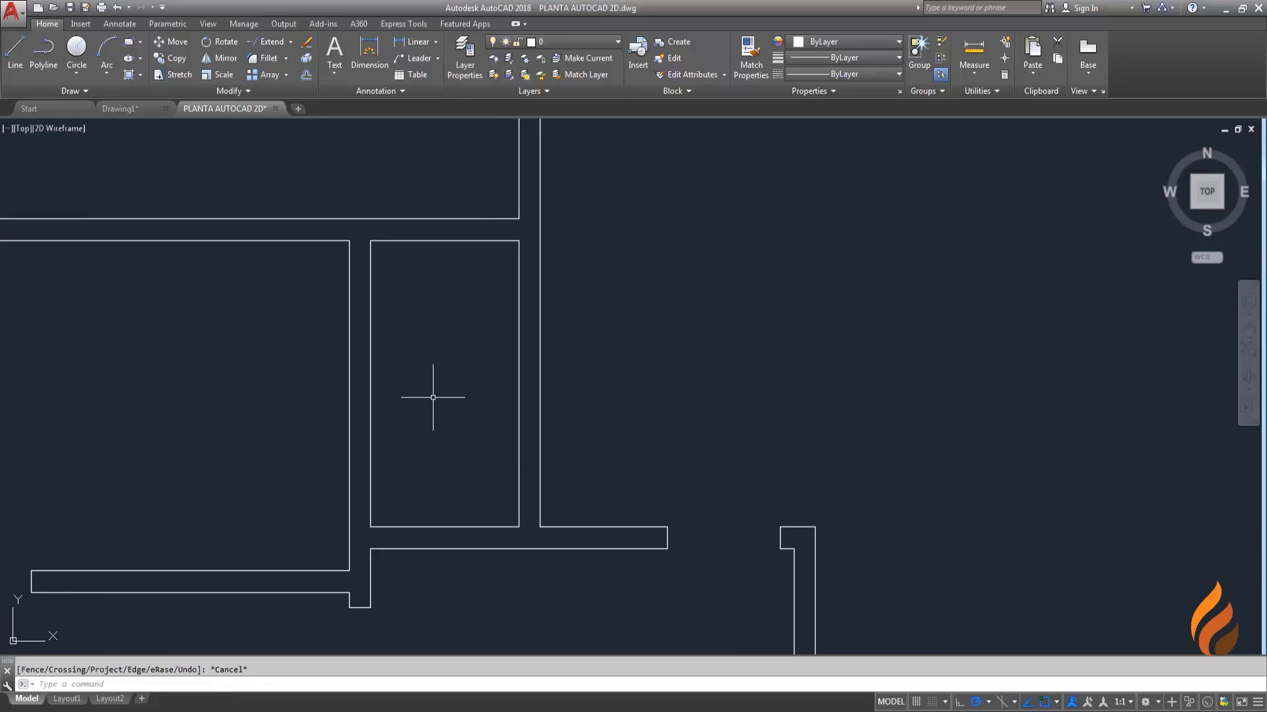
pyautogui.scroll(2, 532, 517)
pyautogui.scroll(2, 512, 512)
pyautogui.moveTo(512, 512); pyautogui.dragTo(525, 482, button='middle')
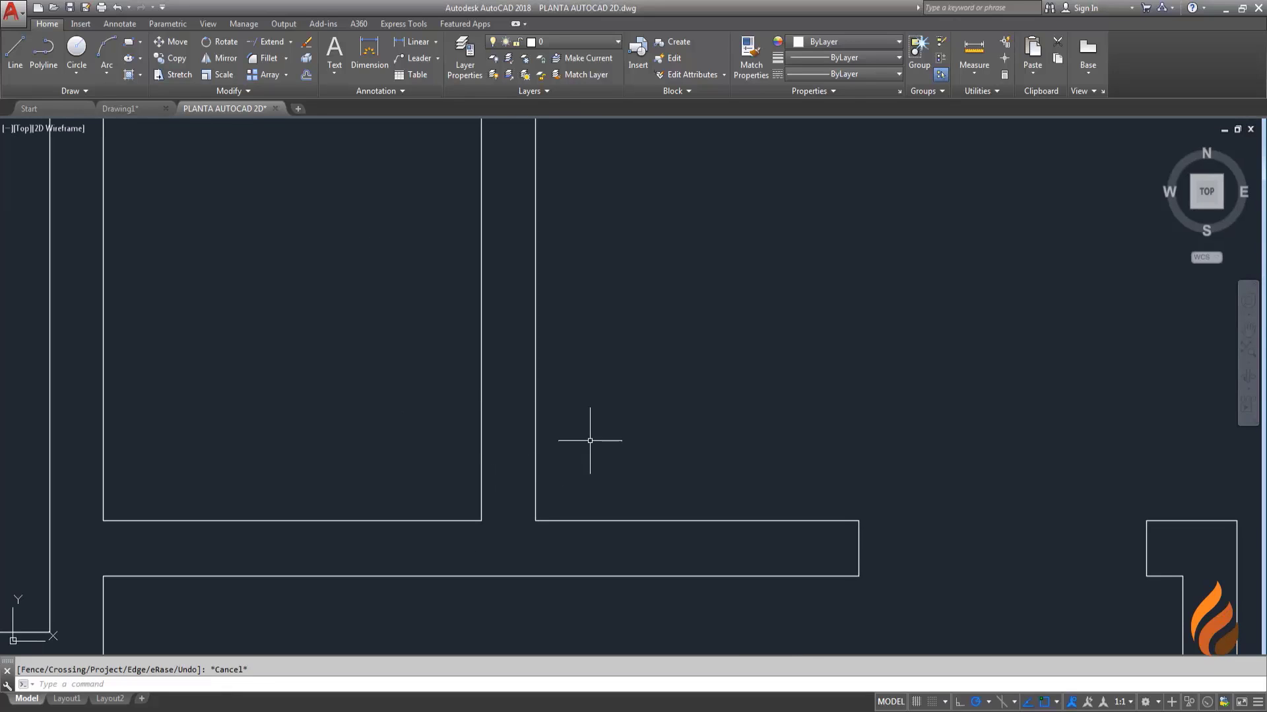
pyautogui.write('l')
pyautogui.press('Return')
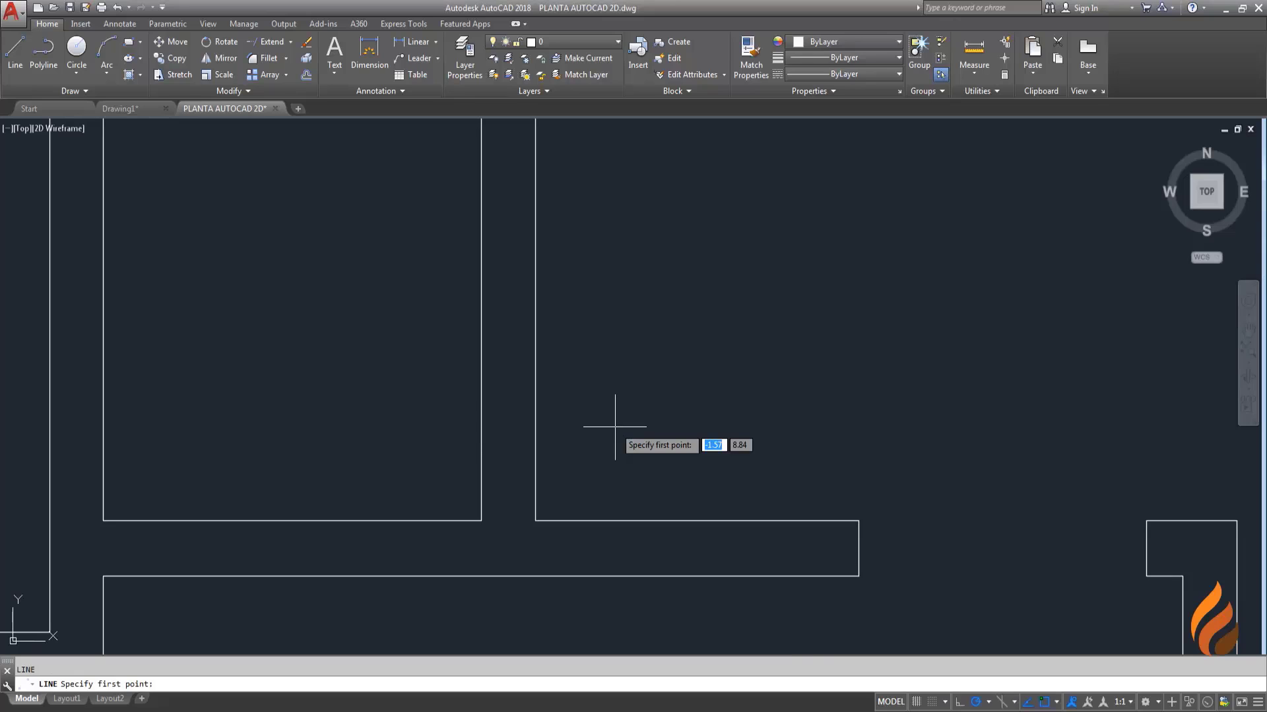
# Step: Move the short cross line at the wall junction up 0.1 by its midpoint grip
pyautogui.scroll(2, 528, 554)
pyautogui.click(541, 503)
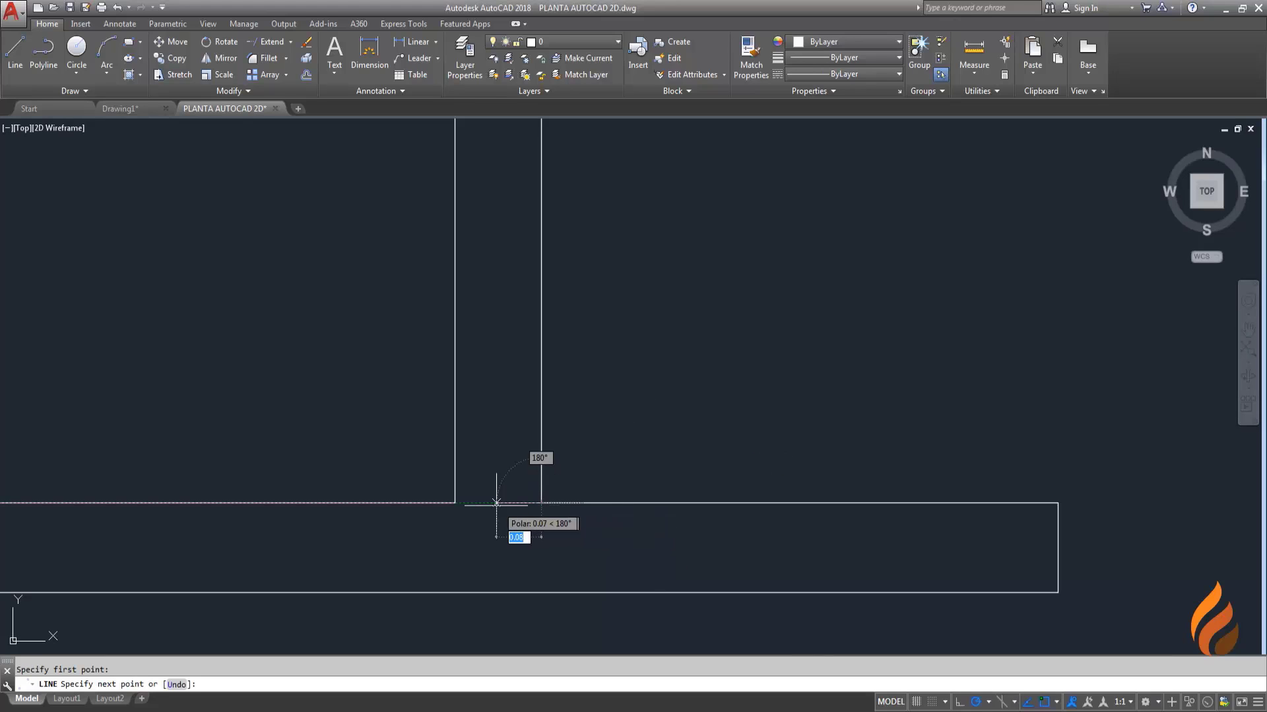
pyautogui.press('Escape')
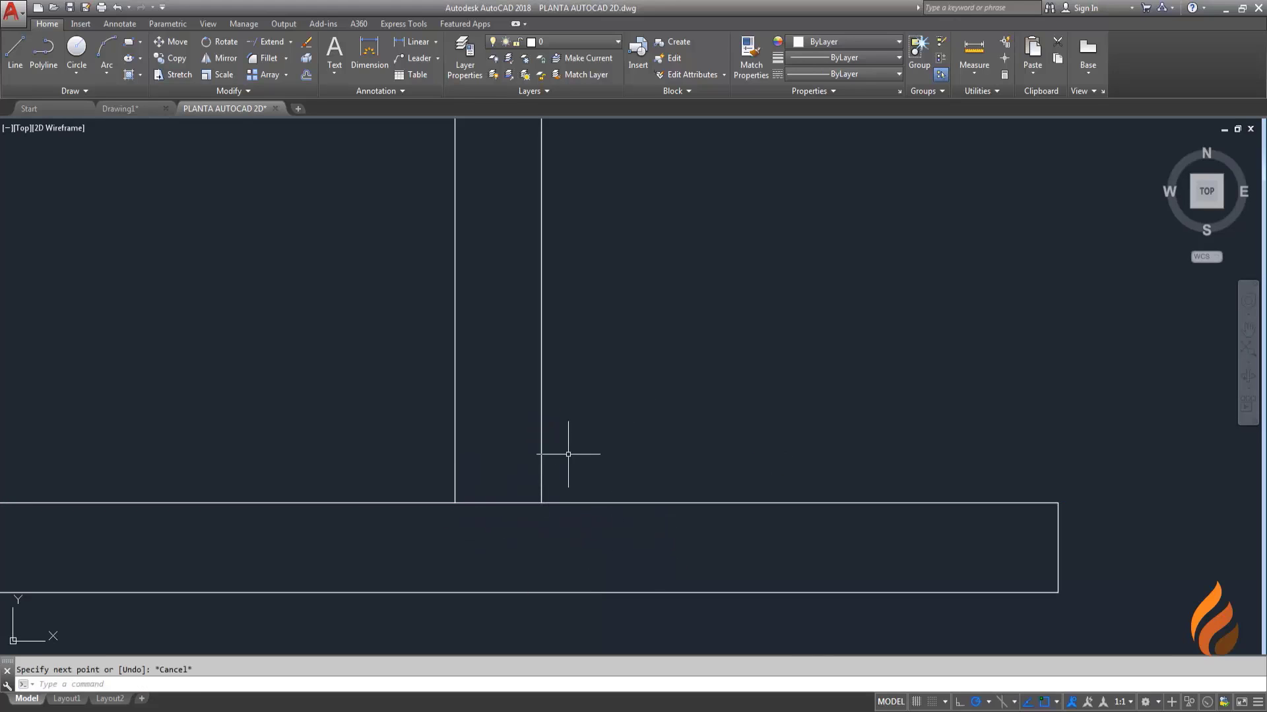
pyautogui.moveTo(568, 454); pyautogui.dragTo(597, 469, button='middle')
pyautogui.click(538, 533)
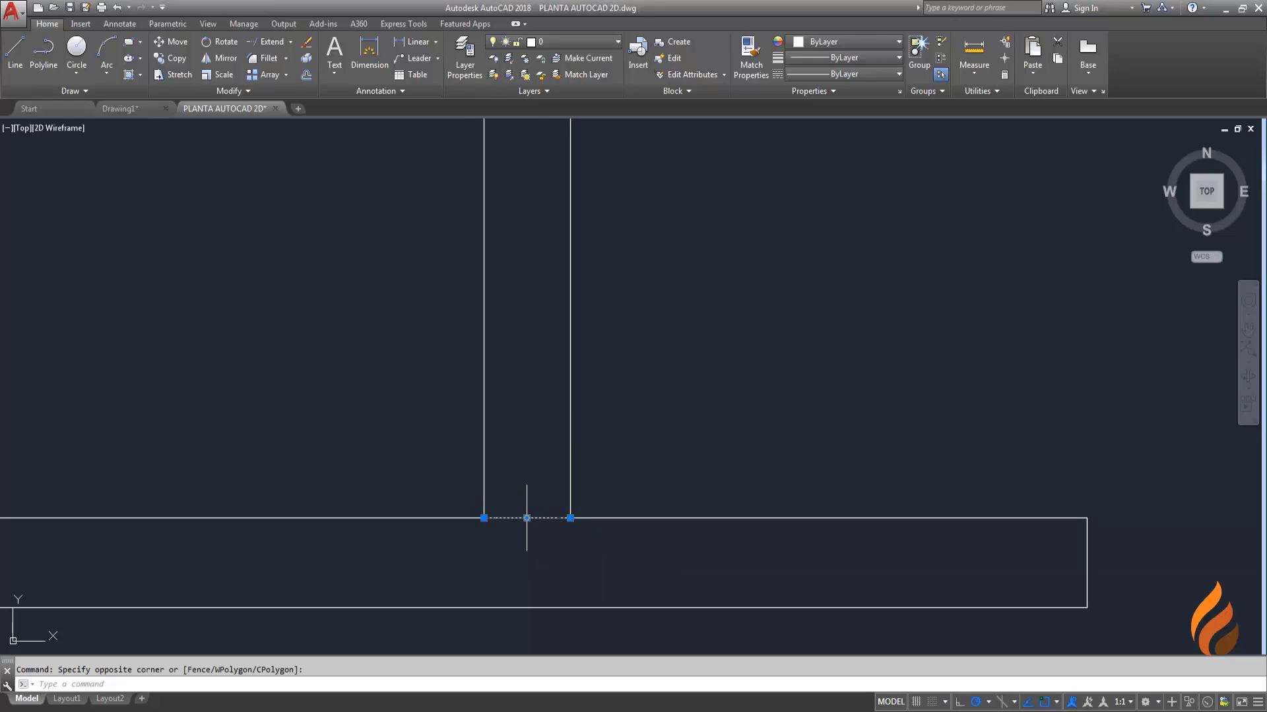
pyautogui.click(527, 518)
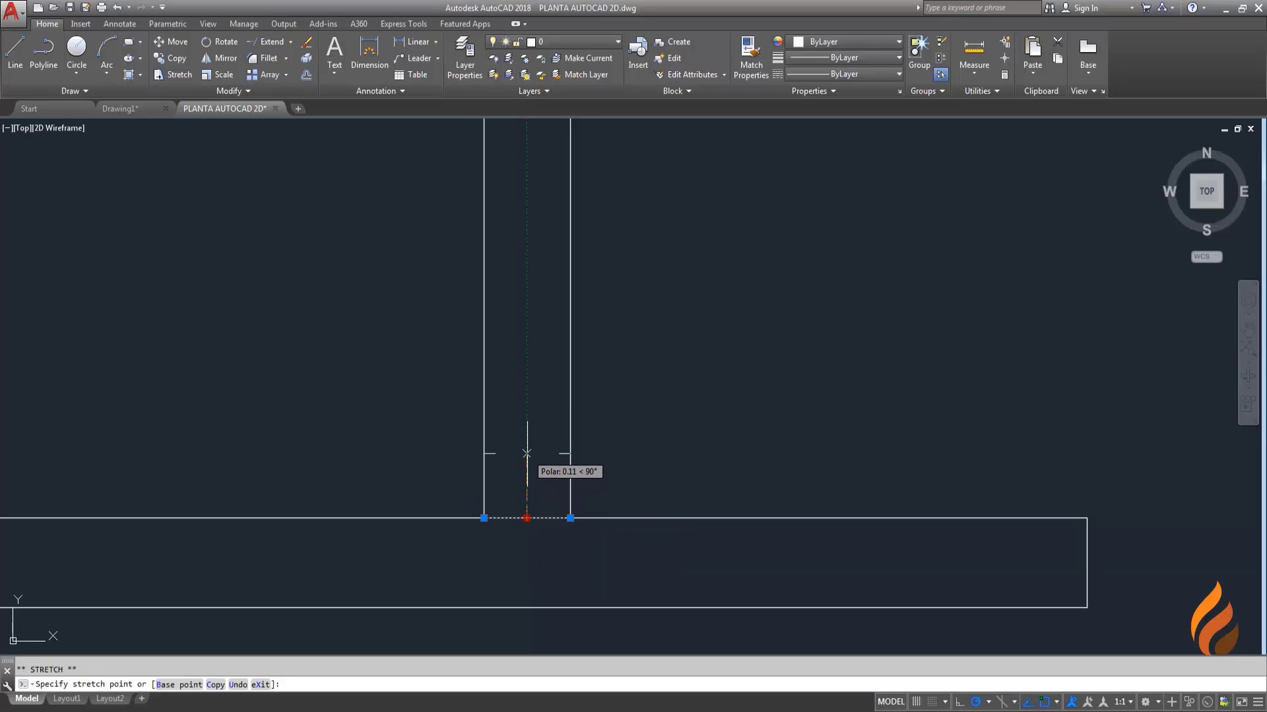
pyautogui.write('.1')
pyautogui.press('Return')
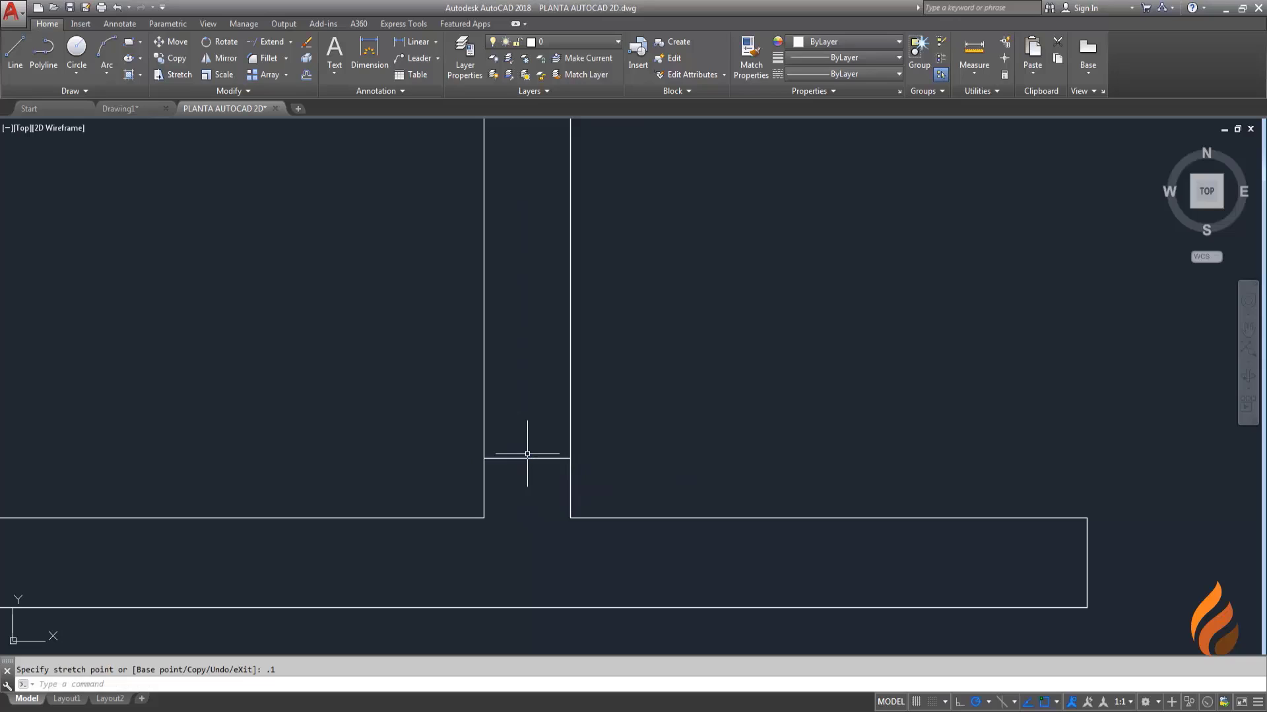
pyautogui.press('Escape')
pyautogui.moveTo(616, 387); pyautogui.dragTo(617, 461, button='middle')
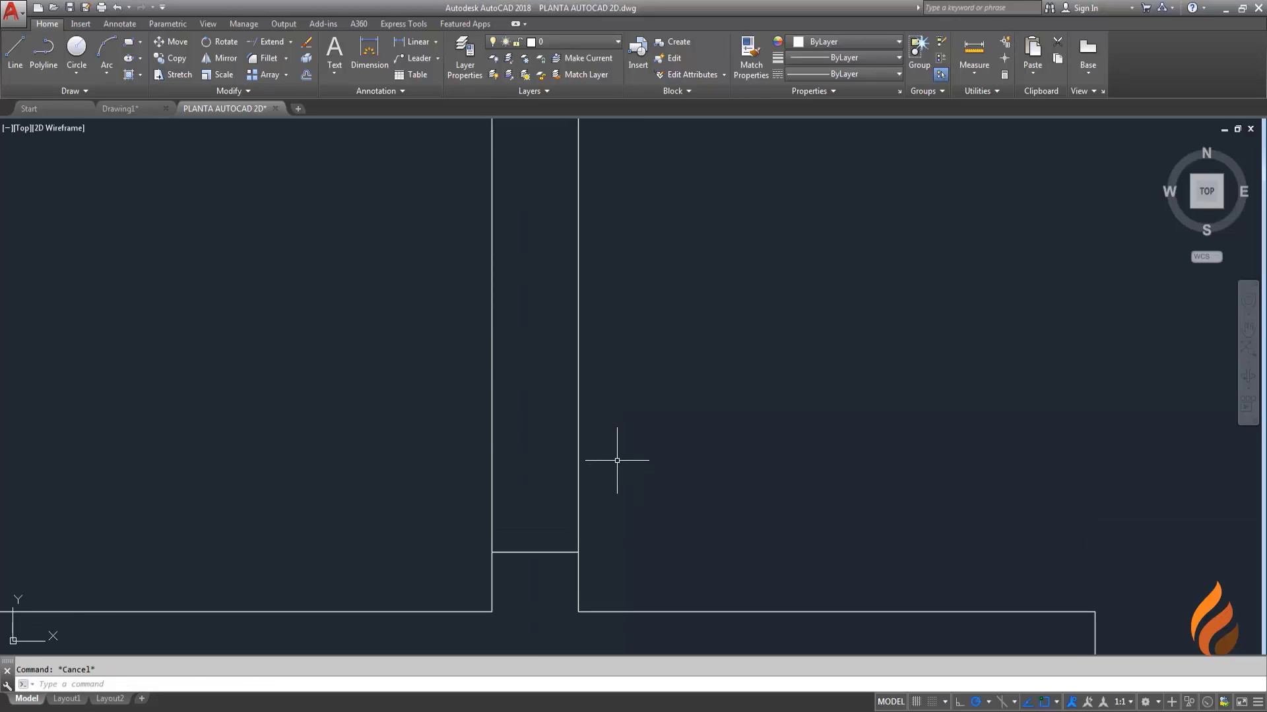
# Step: Offset the horizontal cross line 0.6 upward
pyautogui.write('o')
pyautogui.press('Return')
pyautogui.press('Return')
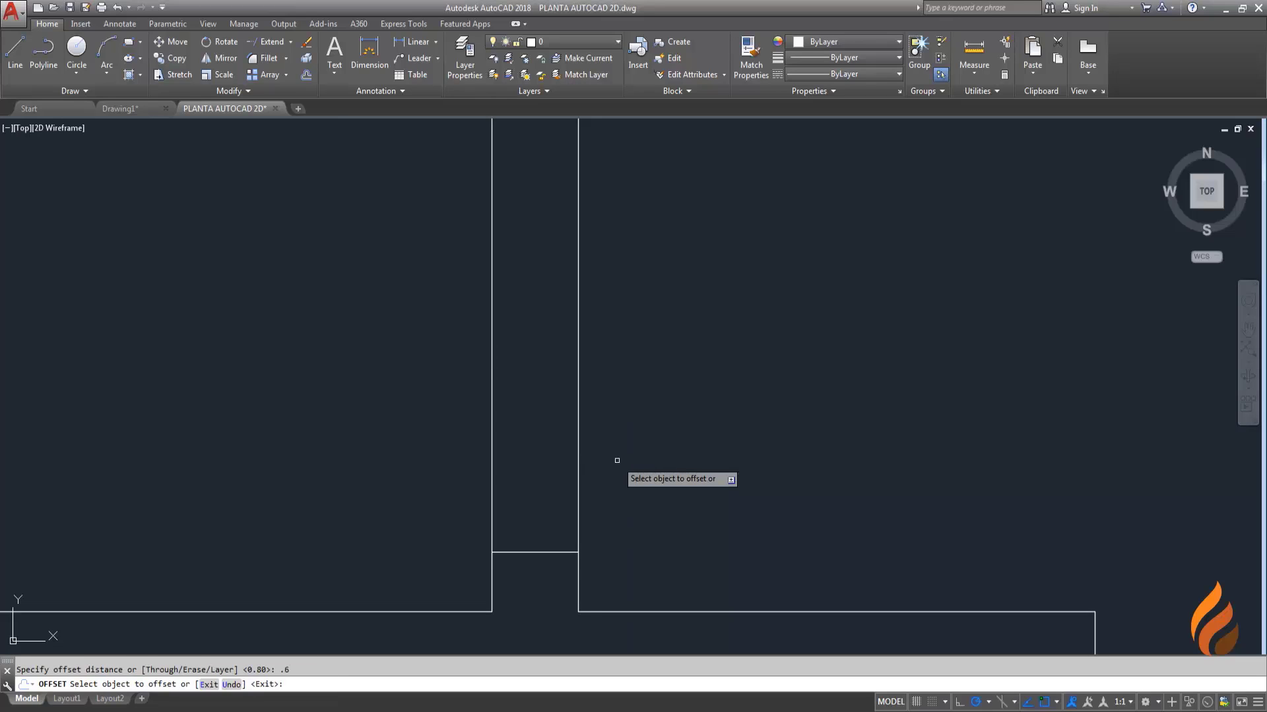
pyautogui.click(545, 553)
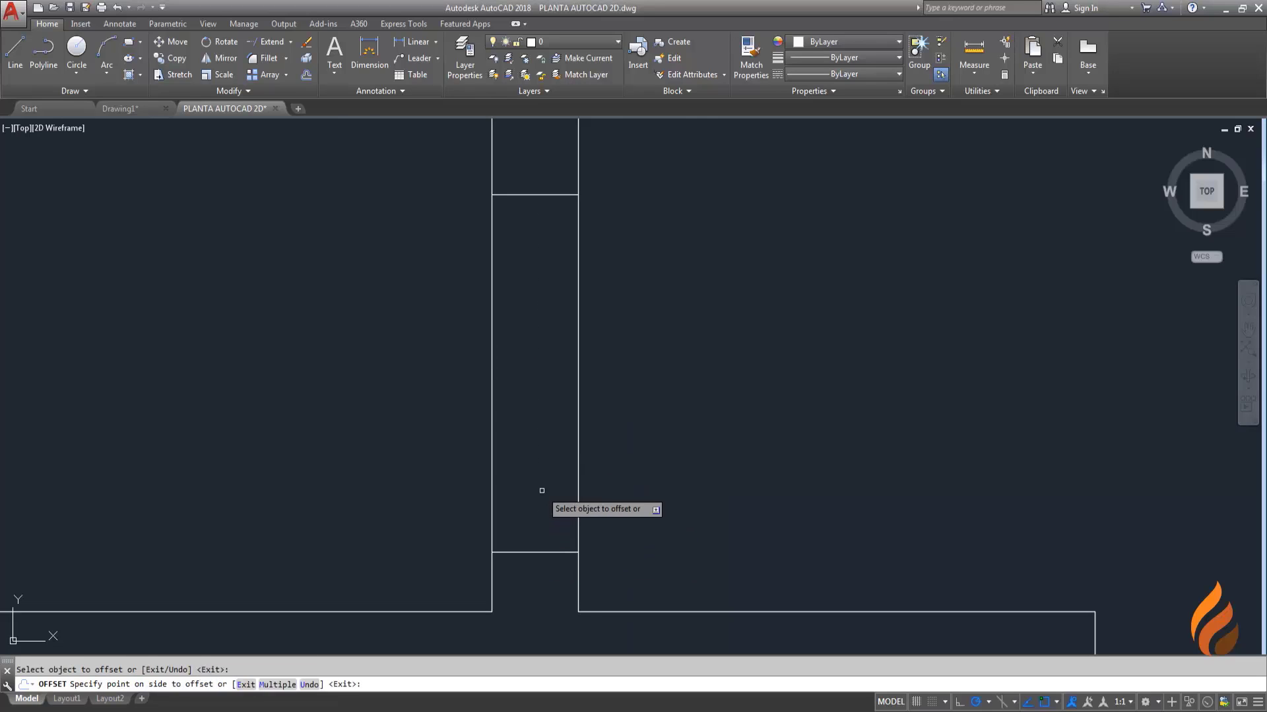
pyautogui.click(543, 513)
pyautogui.press('Escape')
pyautogui.moveTo(718, 384); pyautogui.dragTo(715, 418, button='middle')
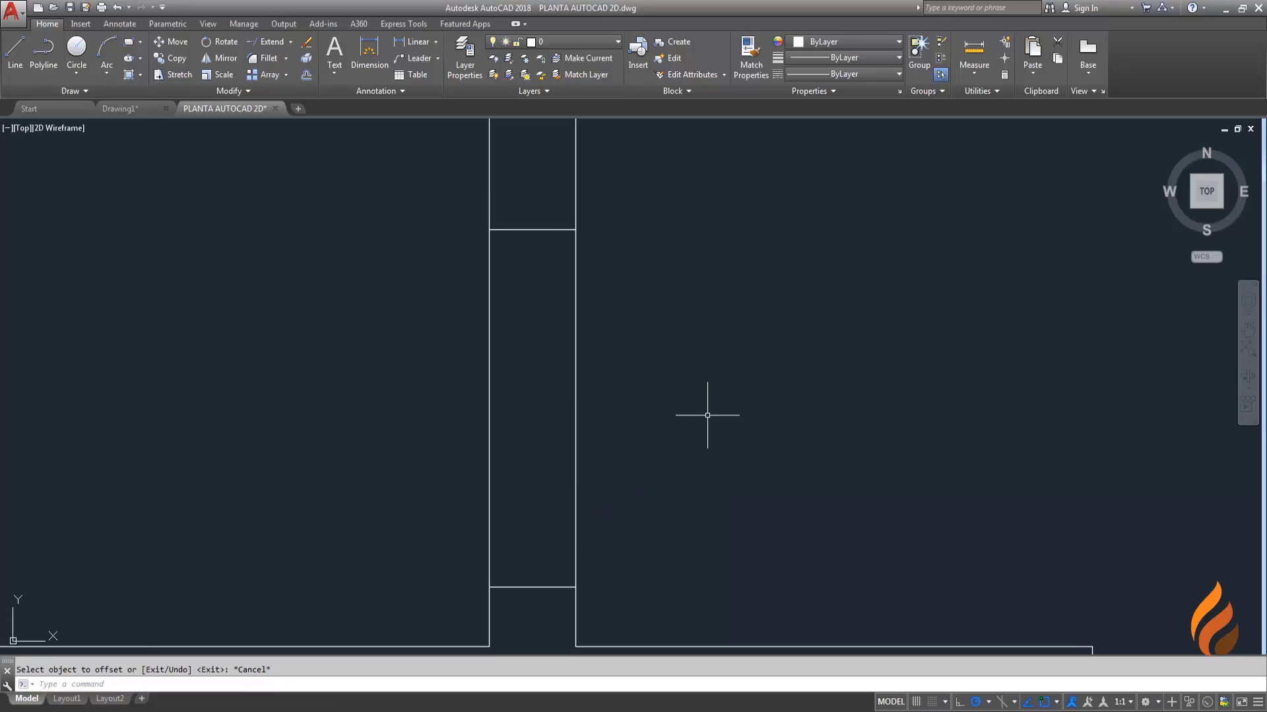
# Step: Trim both vertical wall lines between the two cross lines
pyautogui.write('r')
pyautogui.press('Return')
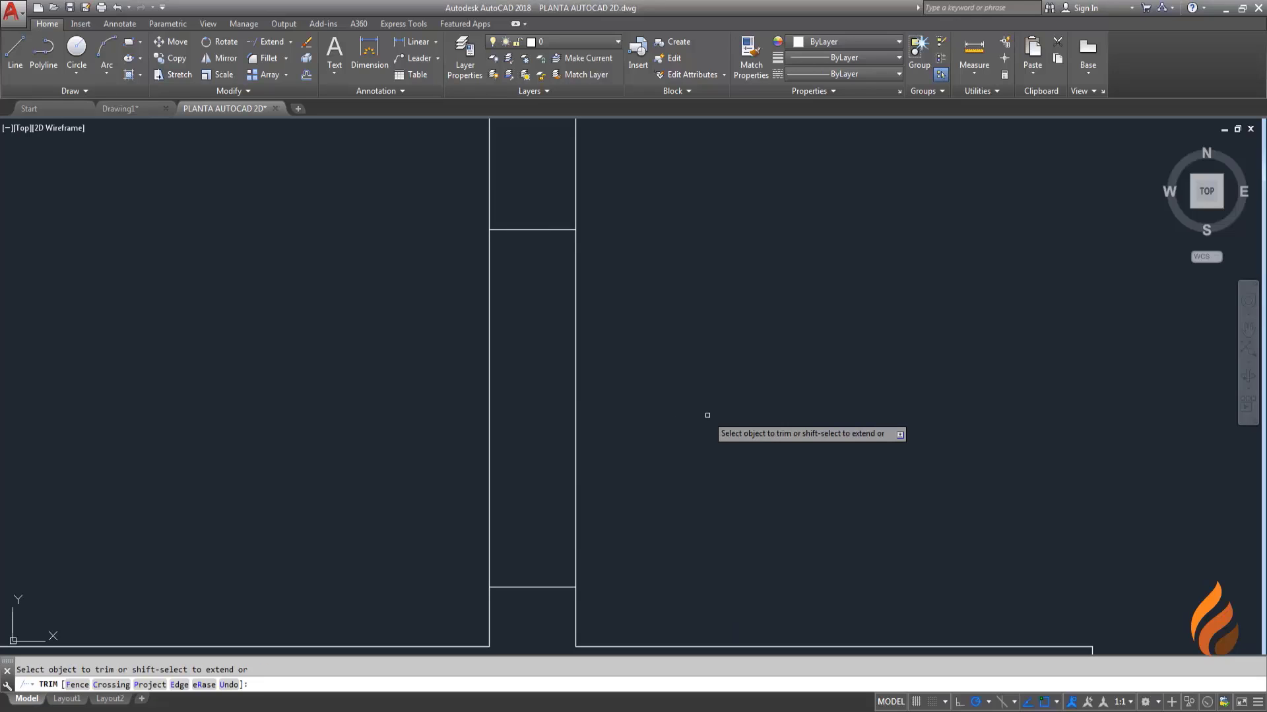
pyautogui.click(644, 453)
pyautogui.click(440, 381)
pyautogui.press('Escape')
pyautogui.scroll(-5, 450, 389)
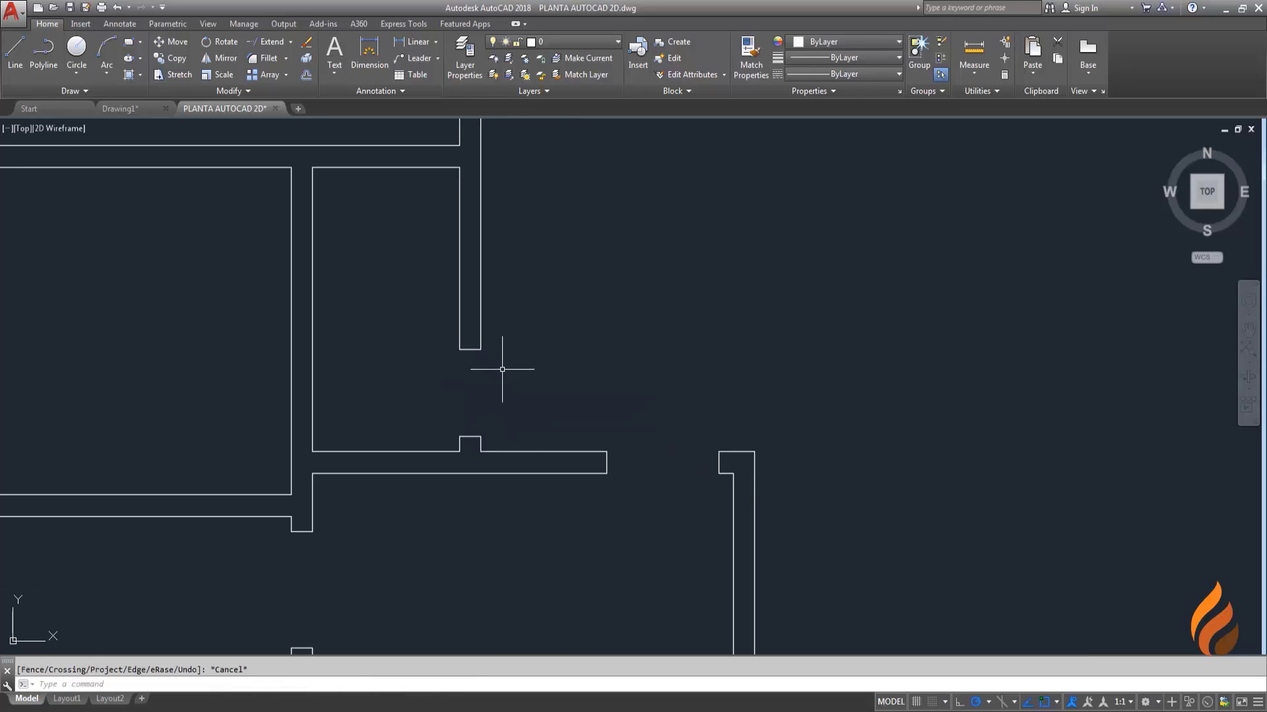
pyautogui.scroll(-2, 502, 370)
pyautogui.moveTo(417, 478); pyautogui.dragTo(476, 436, button='middle')
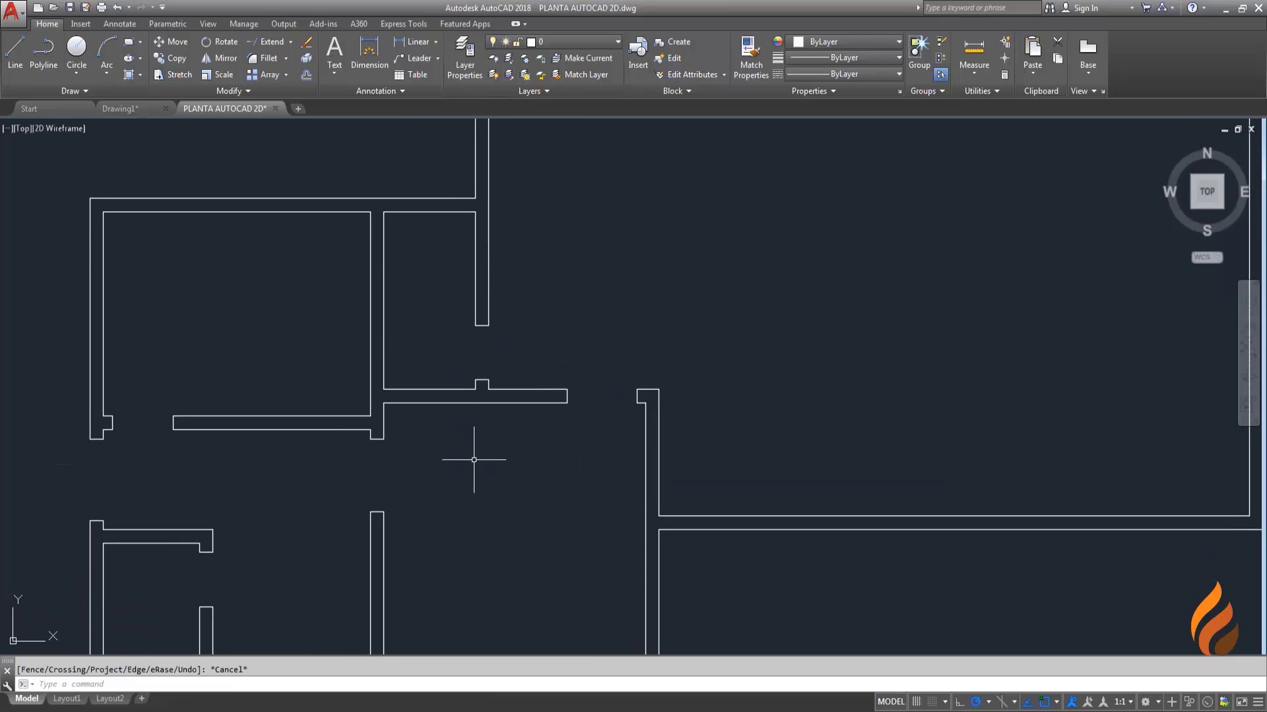
pyautogui.scroll(-2, 414, 454)
pyautogui.moveTo(650, 425); pyautogui.dragTo(552, 444, button='middle')
pyautogui.moveTo(699, 422); pyautogui.dragTo(701, 433, button='middle')
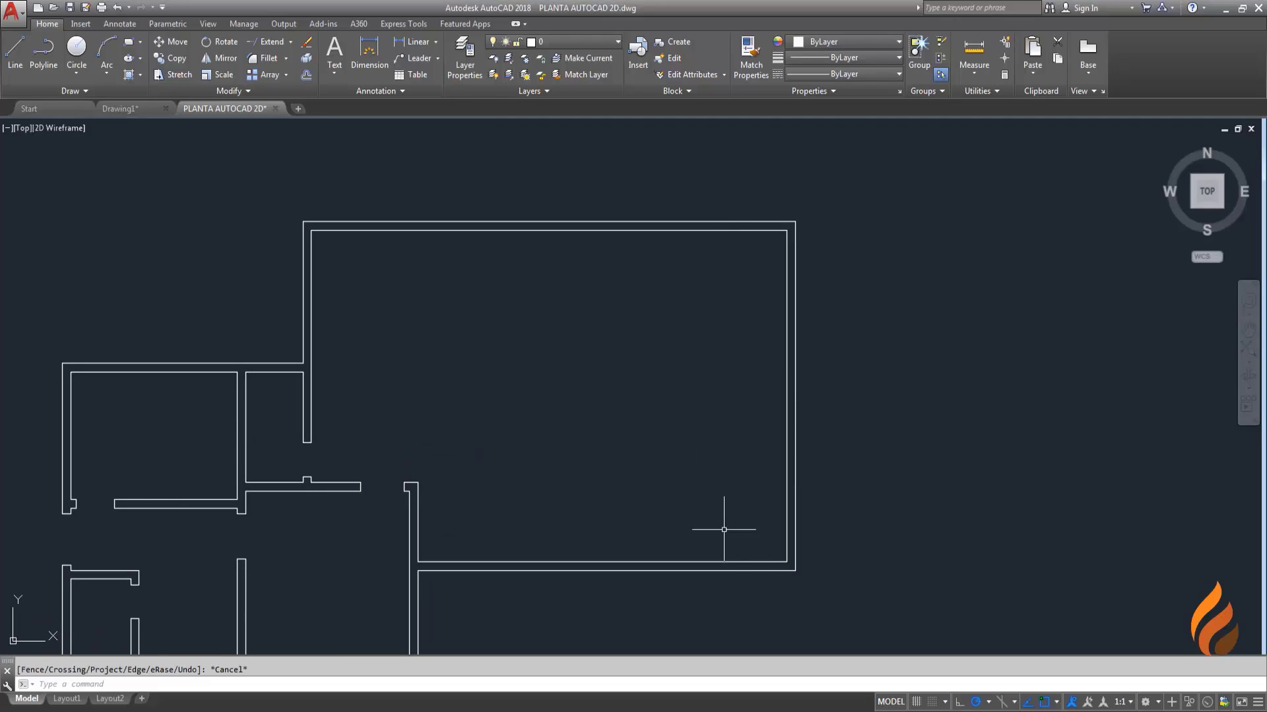
pyautogui.scroll(2, 718, 576)
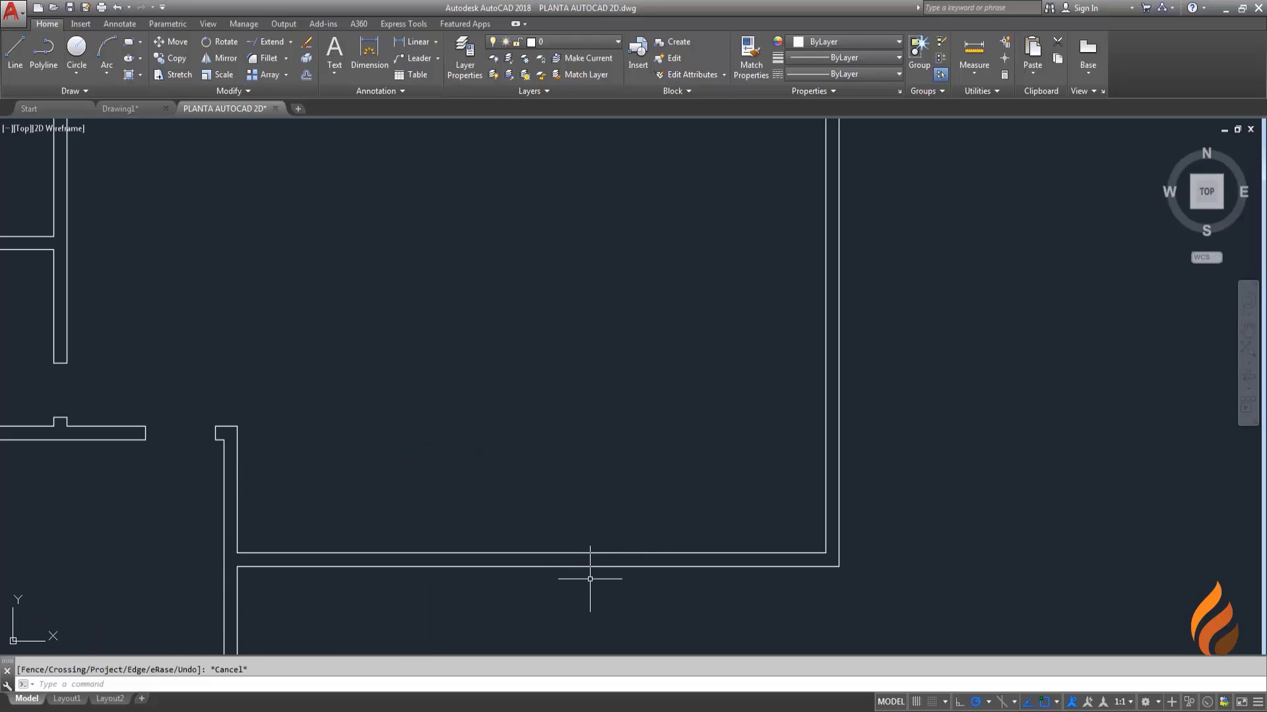
pyautogui.scroll(-2, 588, 580)
pyautogui.moveTo(547, 483); pyautogui.dragTo(587, 563, button='middle')
pyautogui.scroll(2, 449, 295)
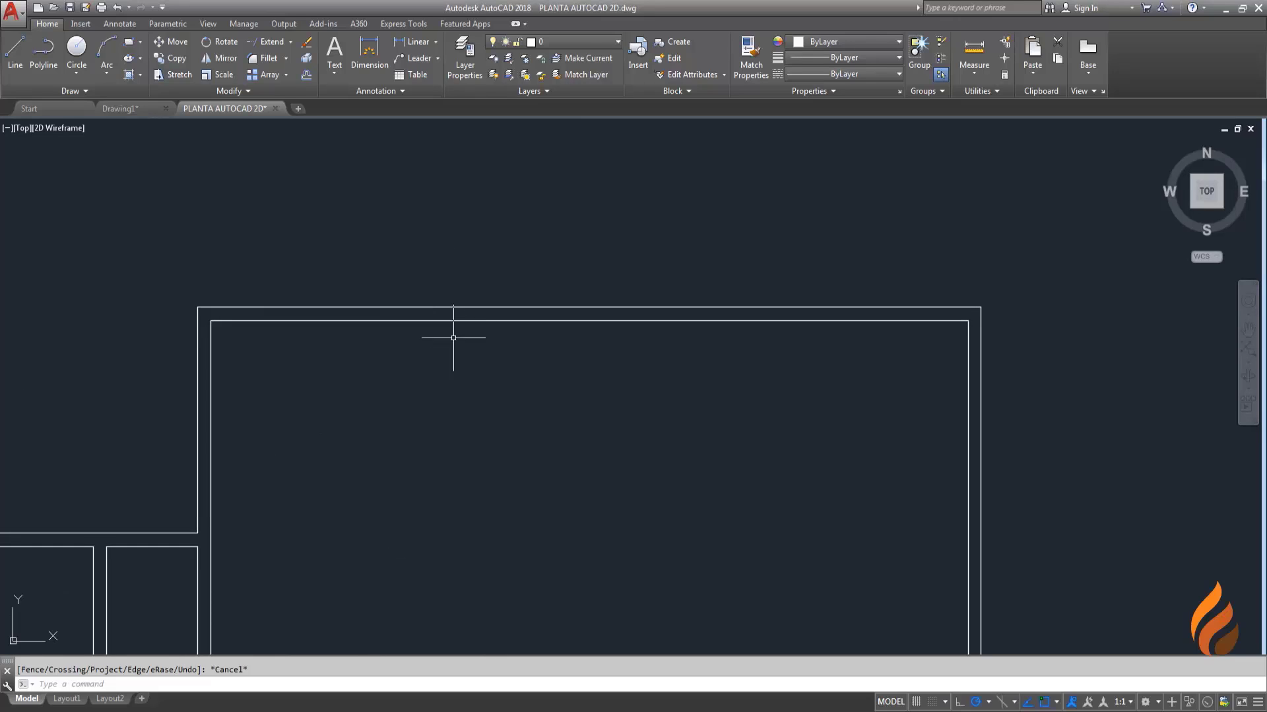
pyautogui.scroll(2, 395, 290)
pyautogui.scroll(-2, 393, 321)
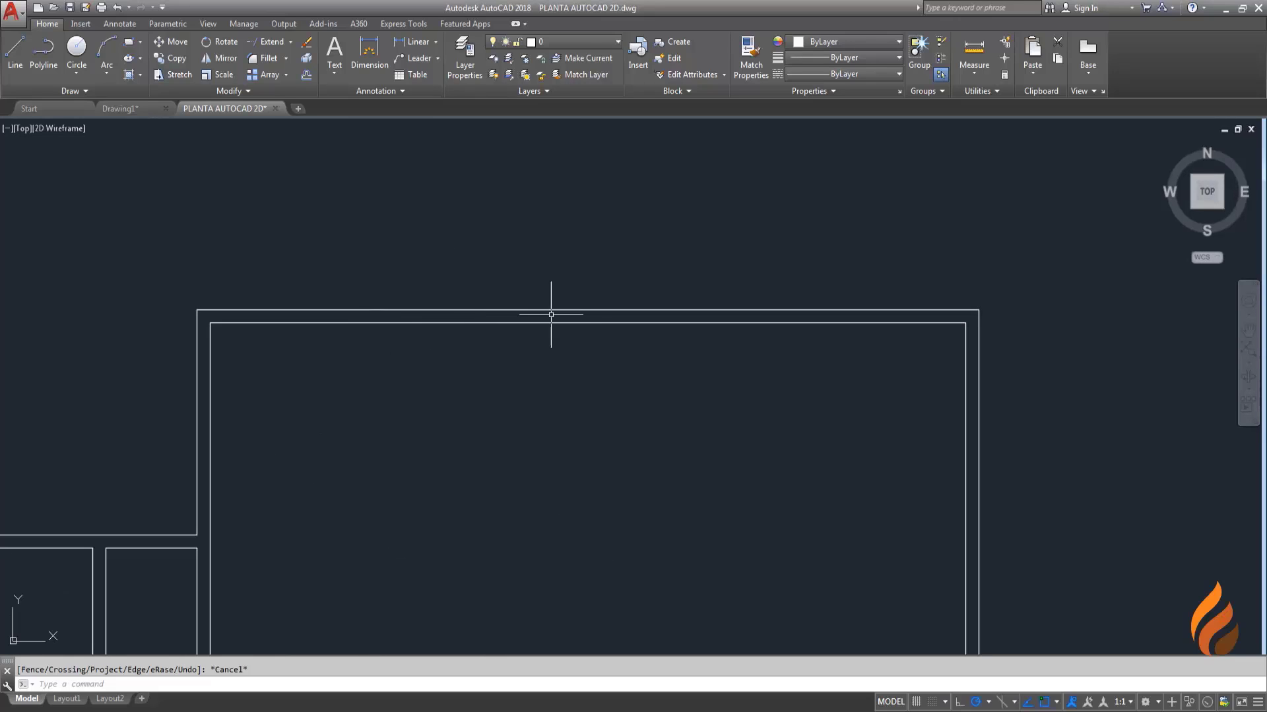
pyautogui.moveTo(517, 319); pyautogui.dragTo(650, 497, button='middle')
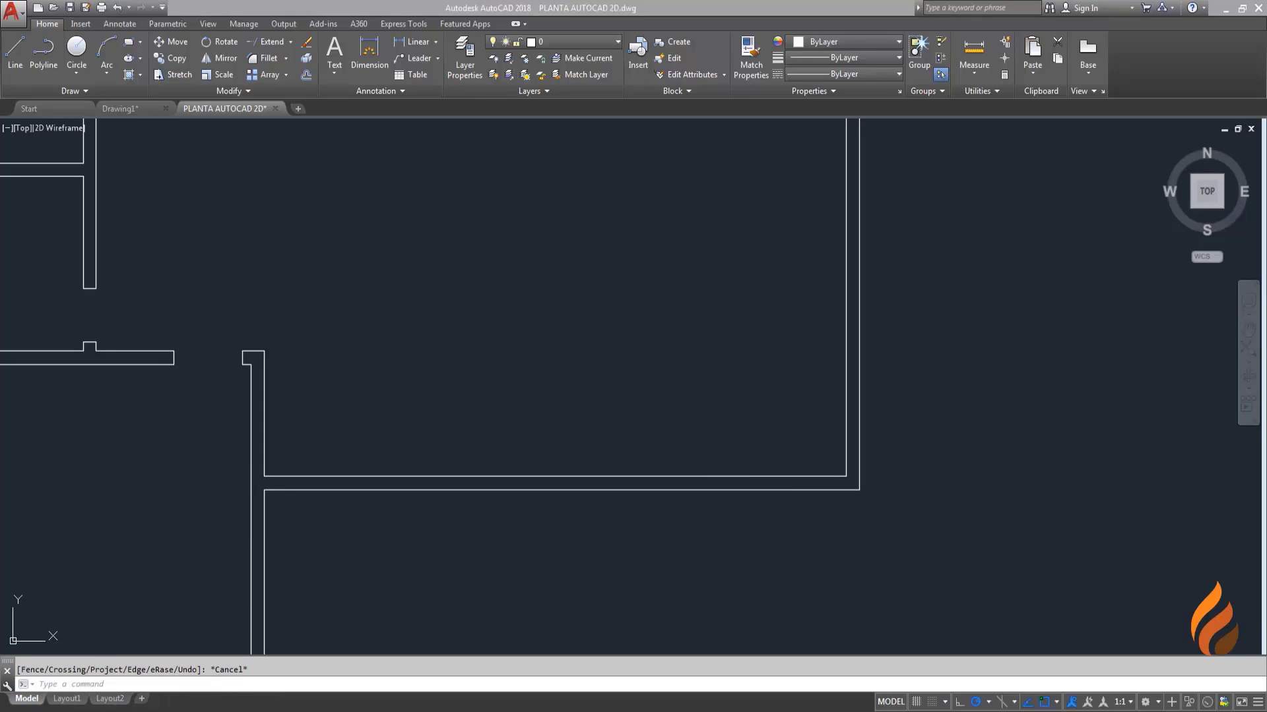
pyautogui.click(111, 698)
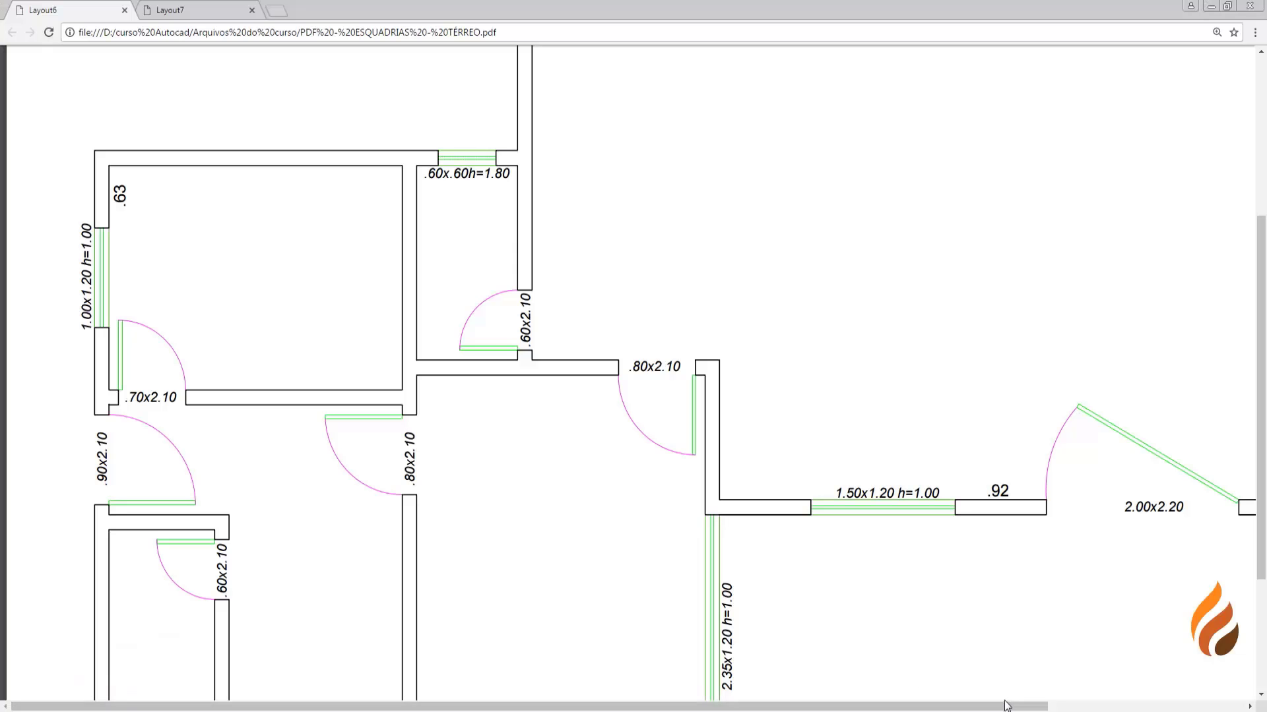
# Step: Check the 2.00x2.20 door and 1.35 wall length, then return to PLANTA AUTOCAD 2D.dwg
pyautogui.moveTo(1006, 706); pyautogui.dragTo(1202, 706)
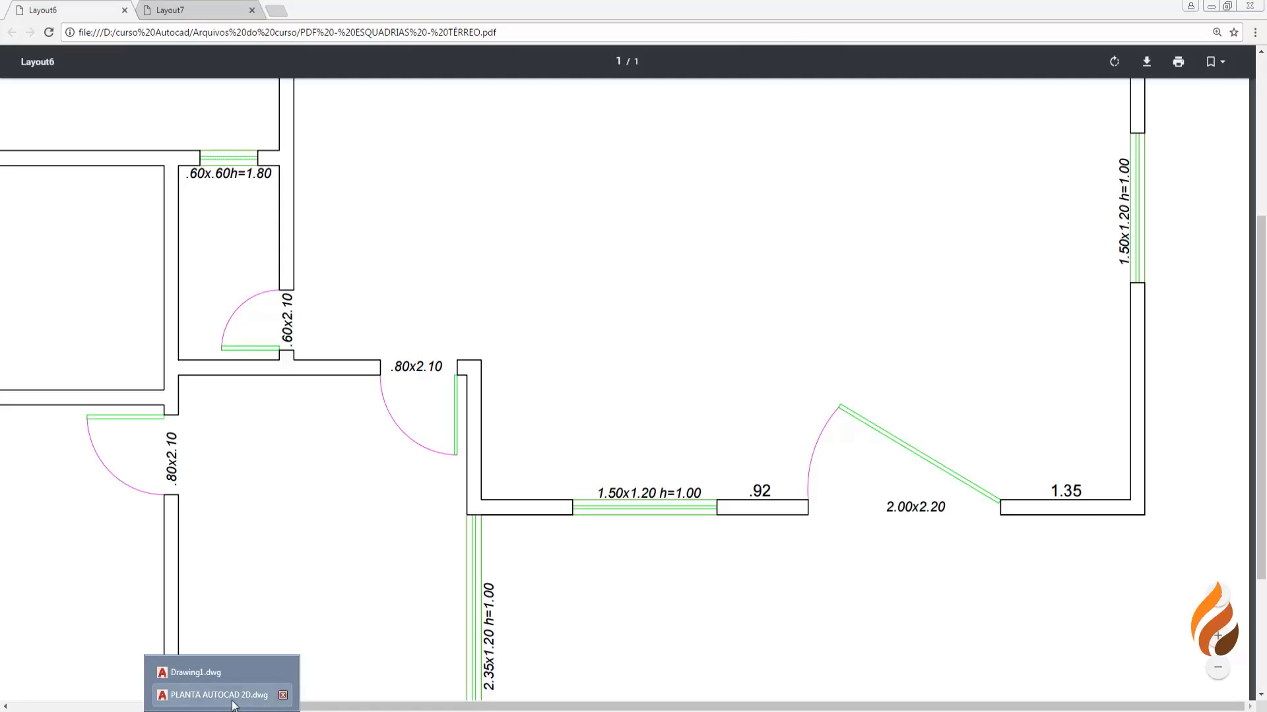
pyautogui.click(218, 690)
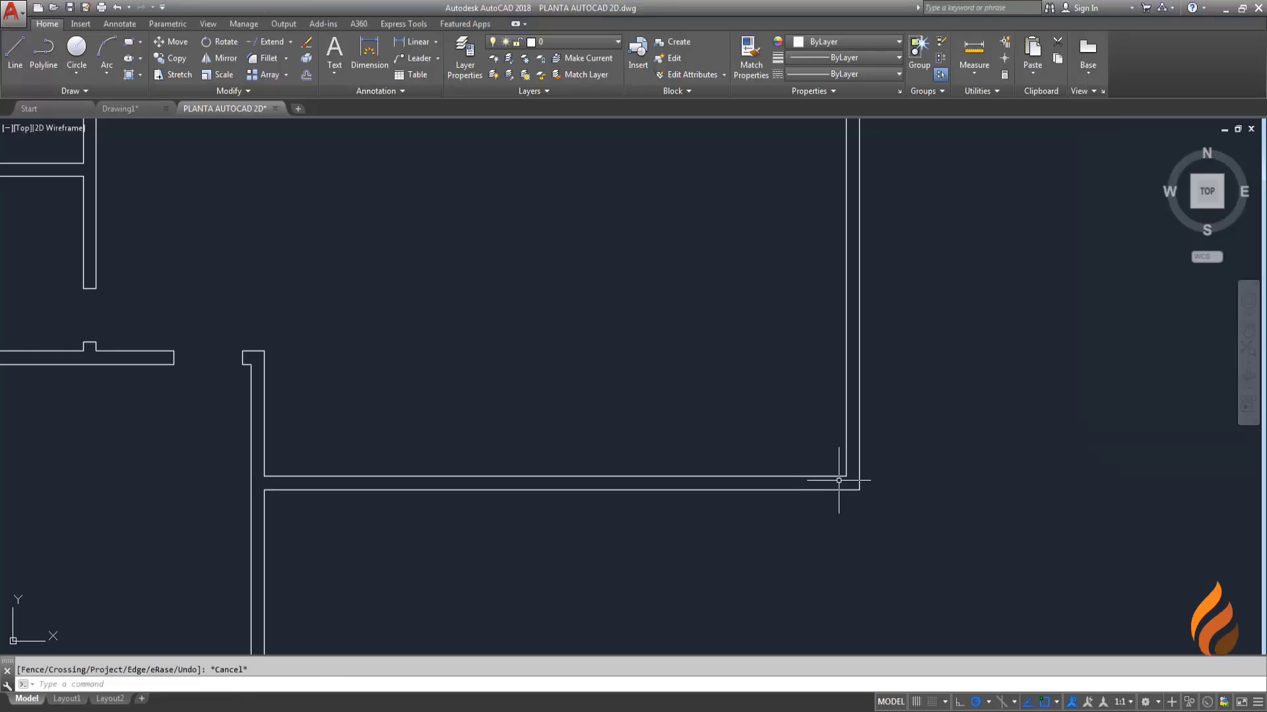
# Step: Draw a jamb line across the horizontal wall's thickness at the corner
pyautogui.scroll(2, 839, 480)
pyautogui.scroll(1, 841, 481)
pyautogui.scroll(2, 845, 483)
pyautogui.scroll(1, 858, 478)
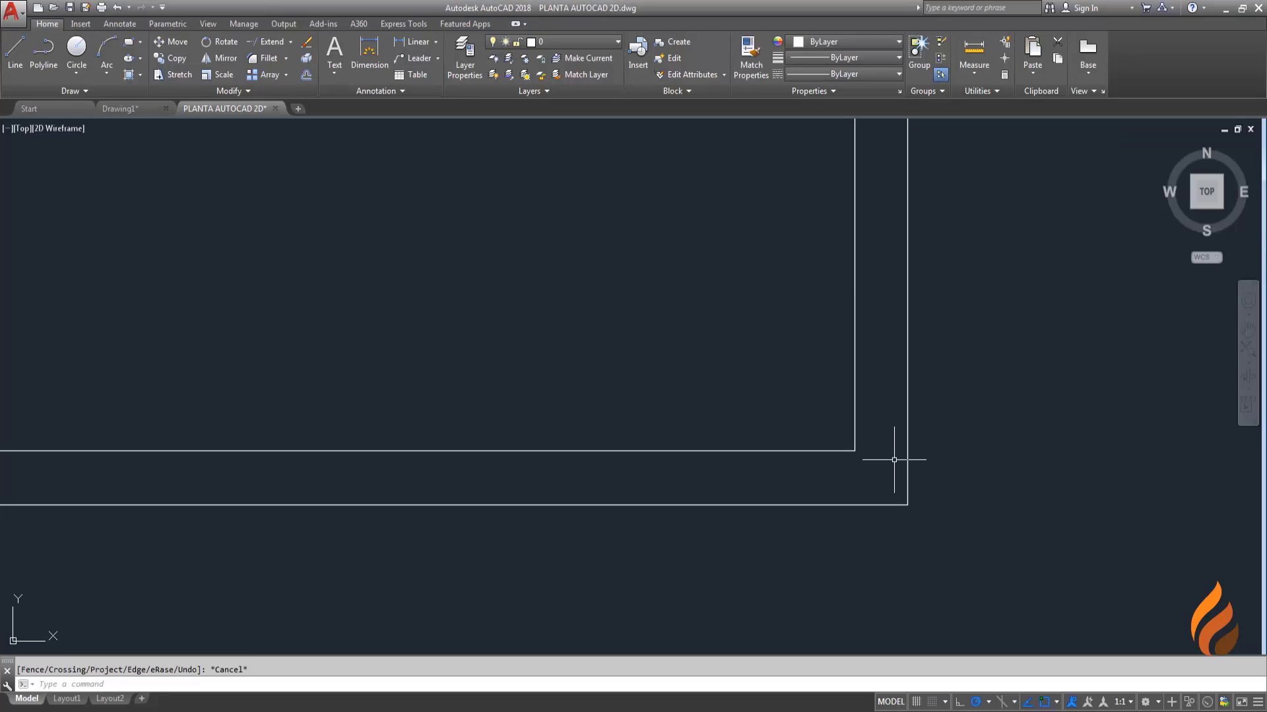
pyautogui.write('l')
pyautogui.press('Return')
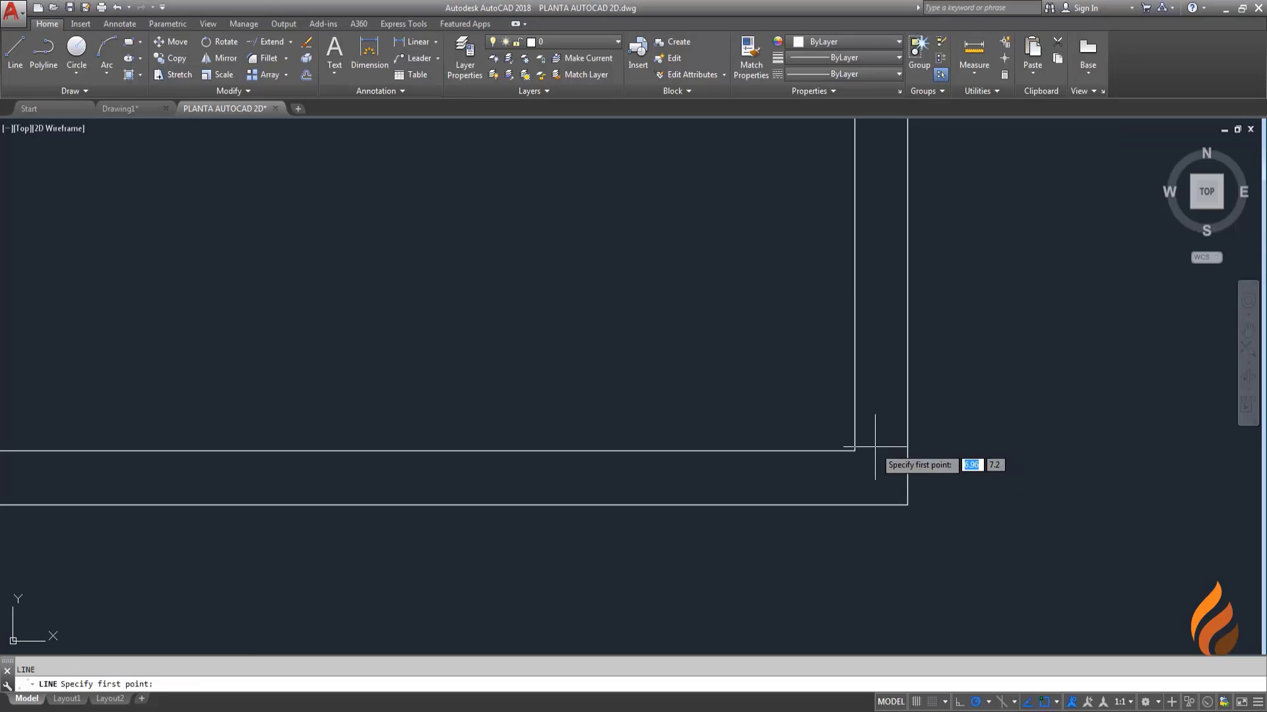
pyautogui.click(855, 505)
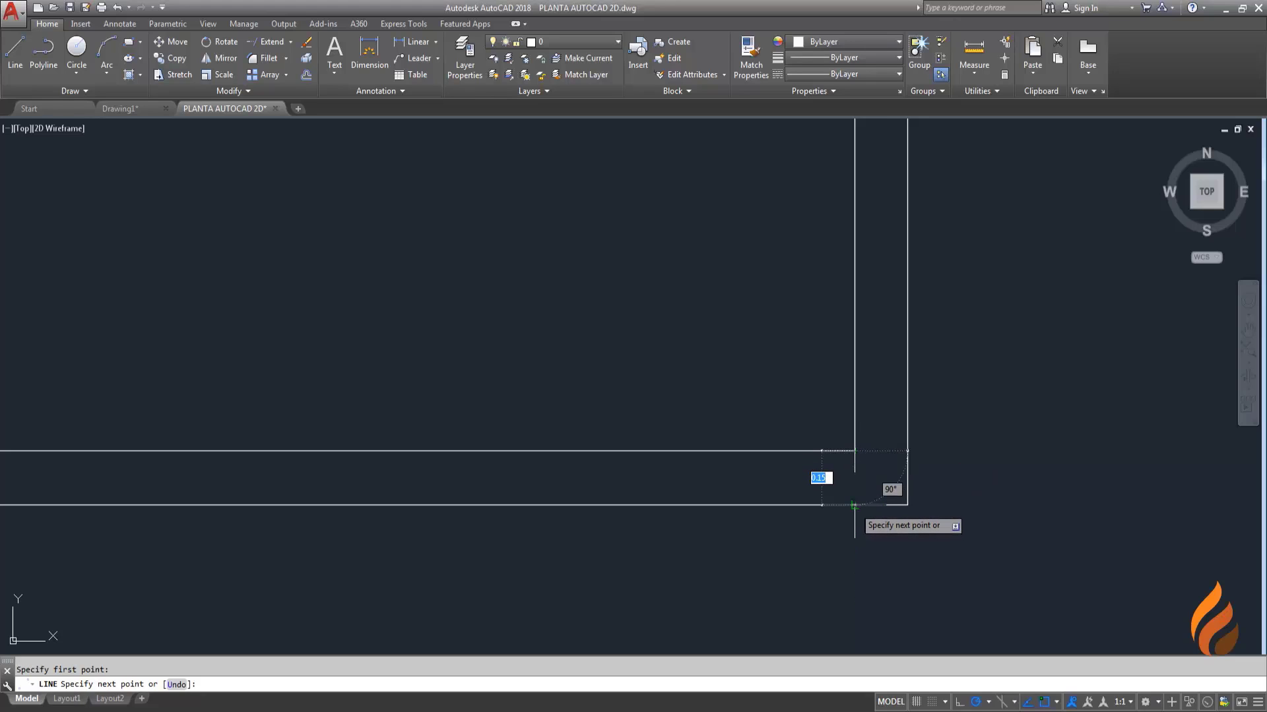
pyautogui.click(855, 451)
pyautogui.press('Escape')
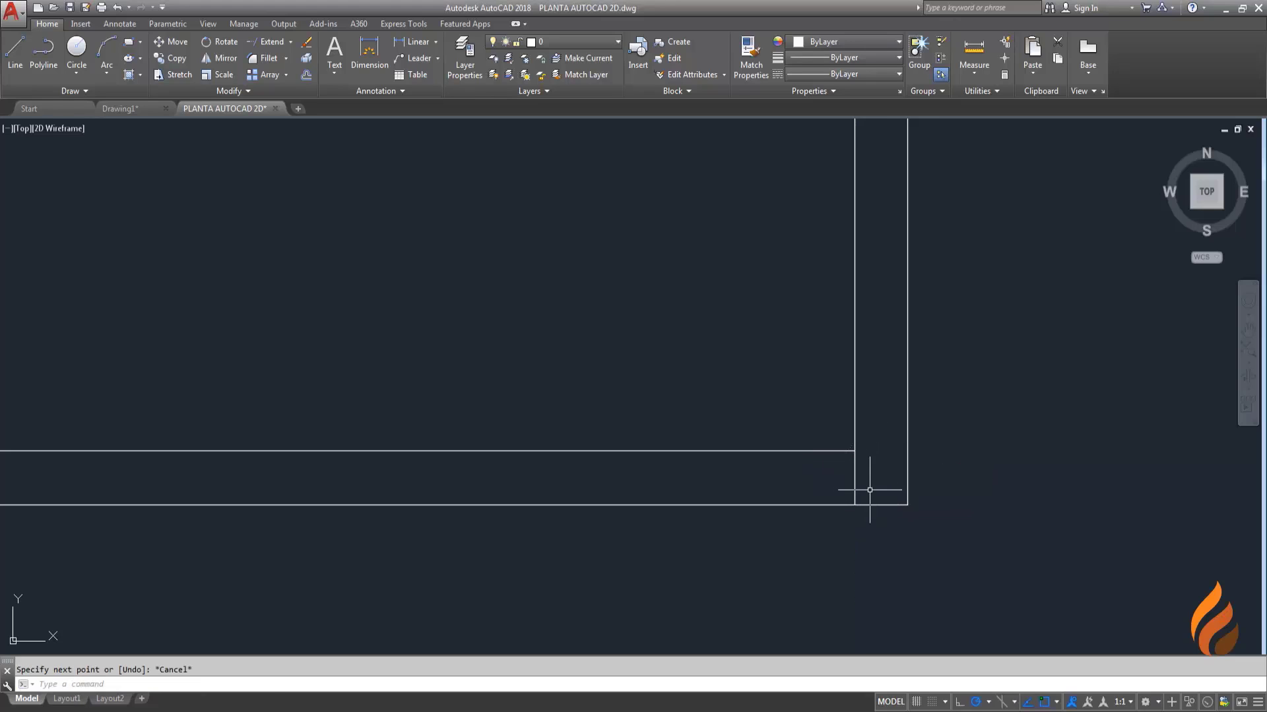
# Step: Grip-move the jamb line 1.35 to the left along the wall
pyautogui.click(869, 492)
pyautogui.click(854, 478)
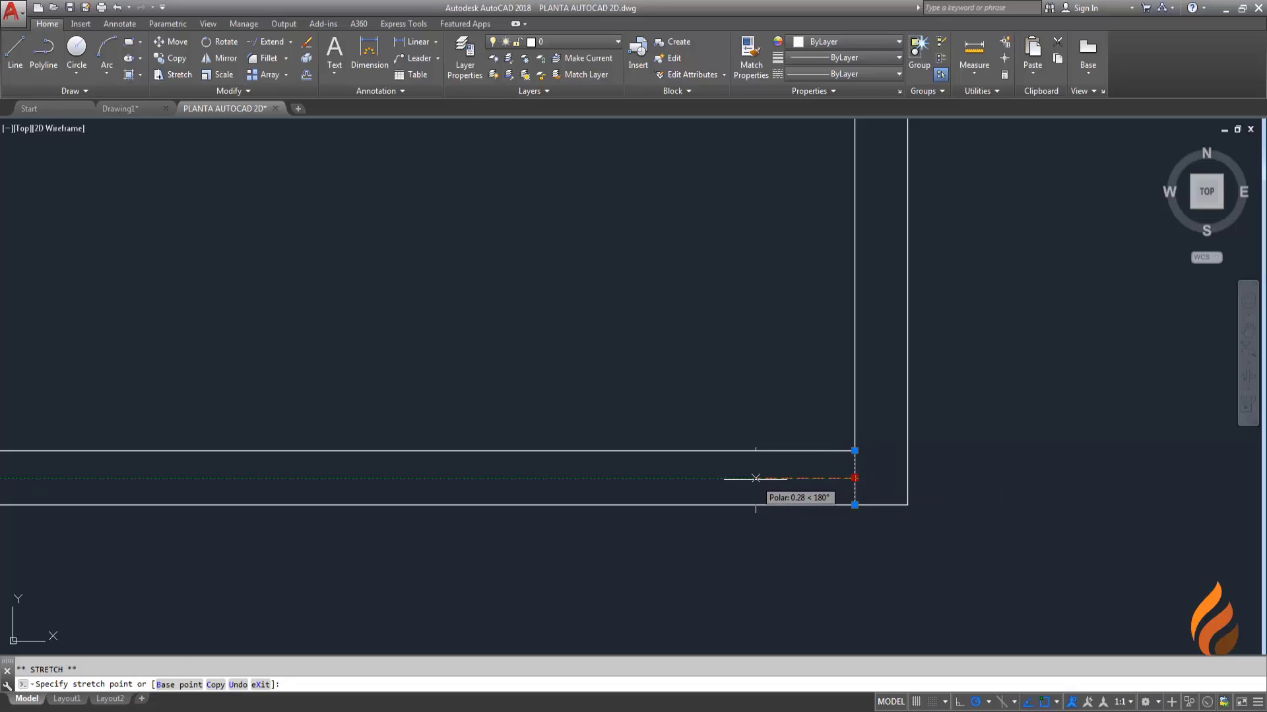
pyautogui.write('1.35')
pyautogui.press('Return')
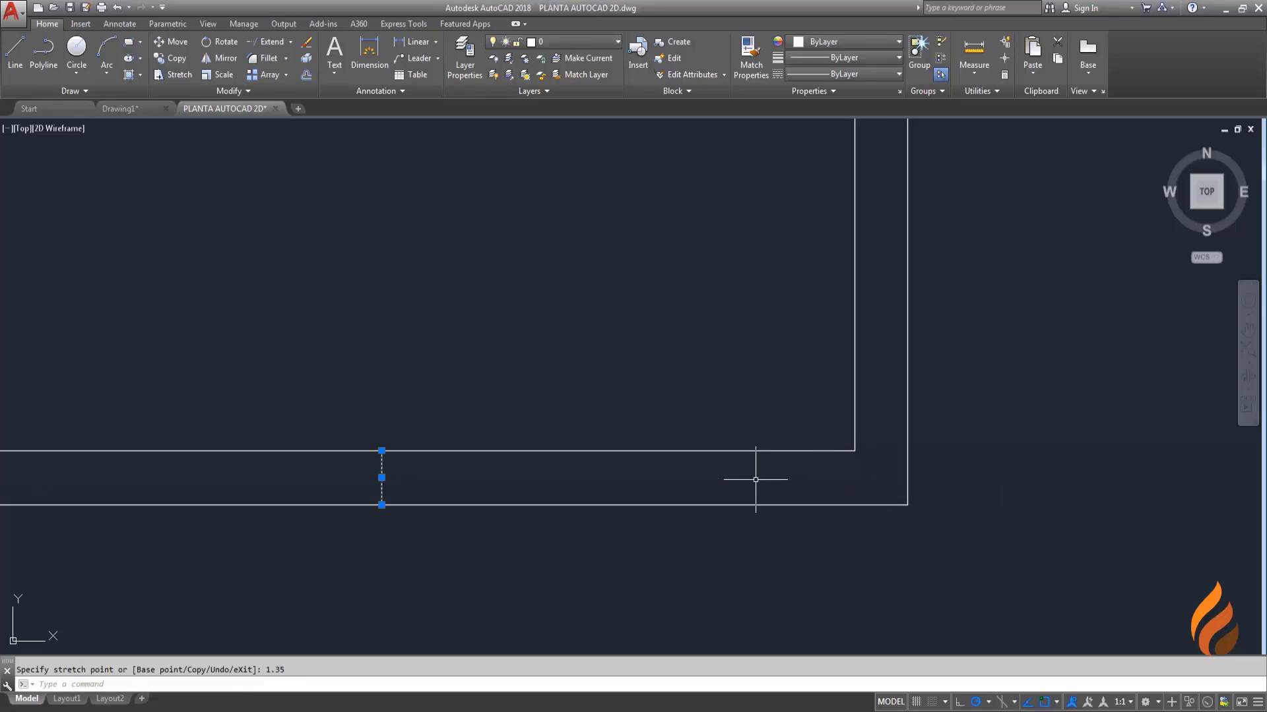
pyautogui.press('Escape')
# Step: Offset the jamb line 2 to mark the door's second jamb
pyautogui.moveTo(379, 441)
pyautogui.mouseDown(button='middle')
pyautogui.moveTo(626, 401)
pyautogui.moveTo(493, 404)
pyautogui.mouseUp(button='middle')
pyautogui.scroll(-2, 630, 416)
pyautogui.scroll(2, 615, 400)
pyautogui.write('2')
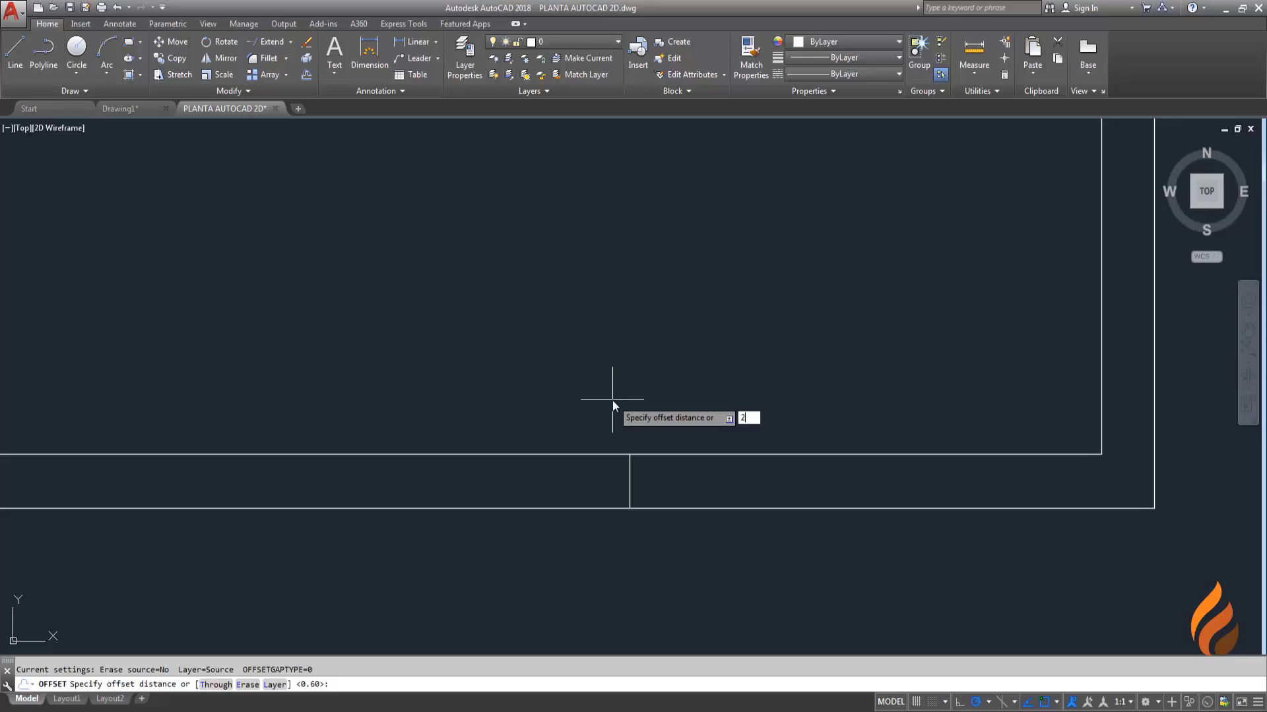
pyautogui.press('Return')
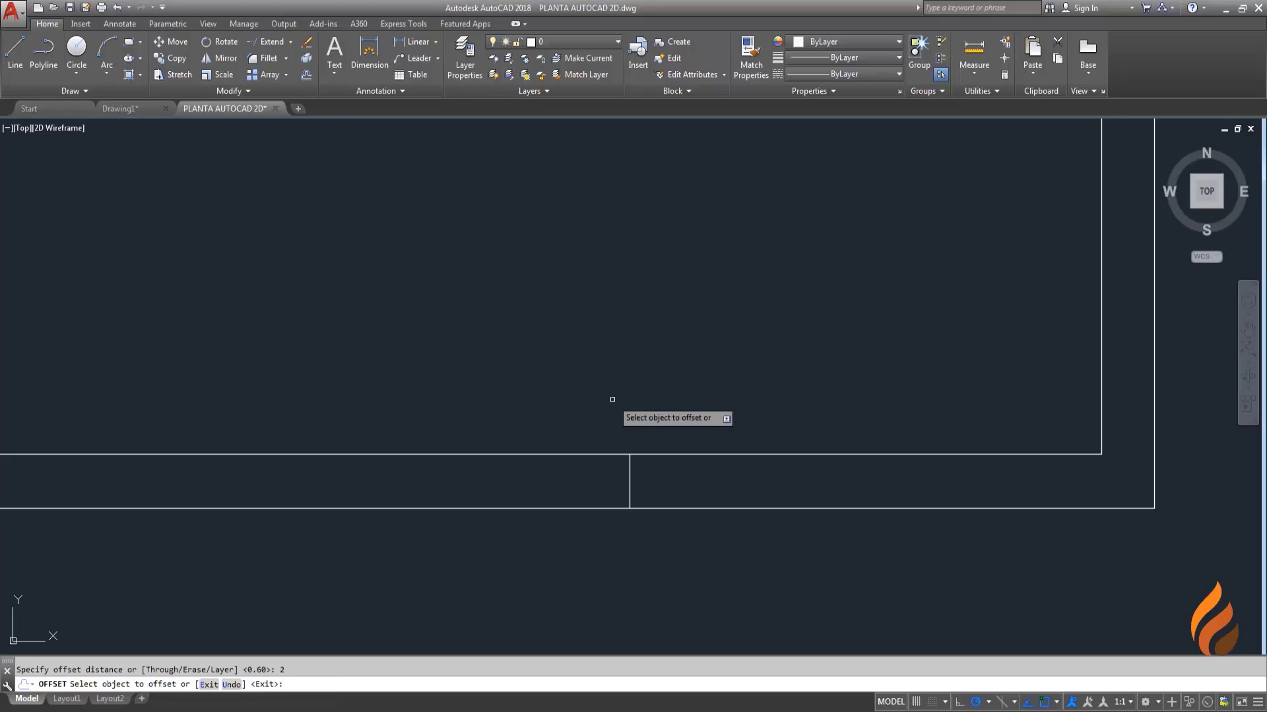
pyautogui.click(629, 486)
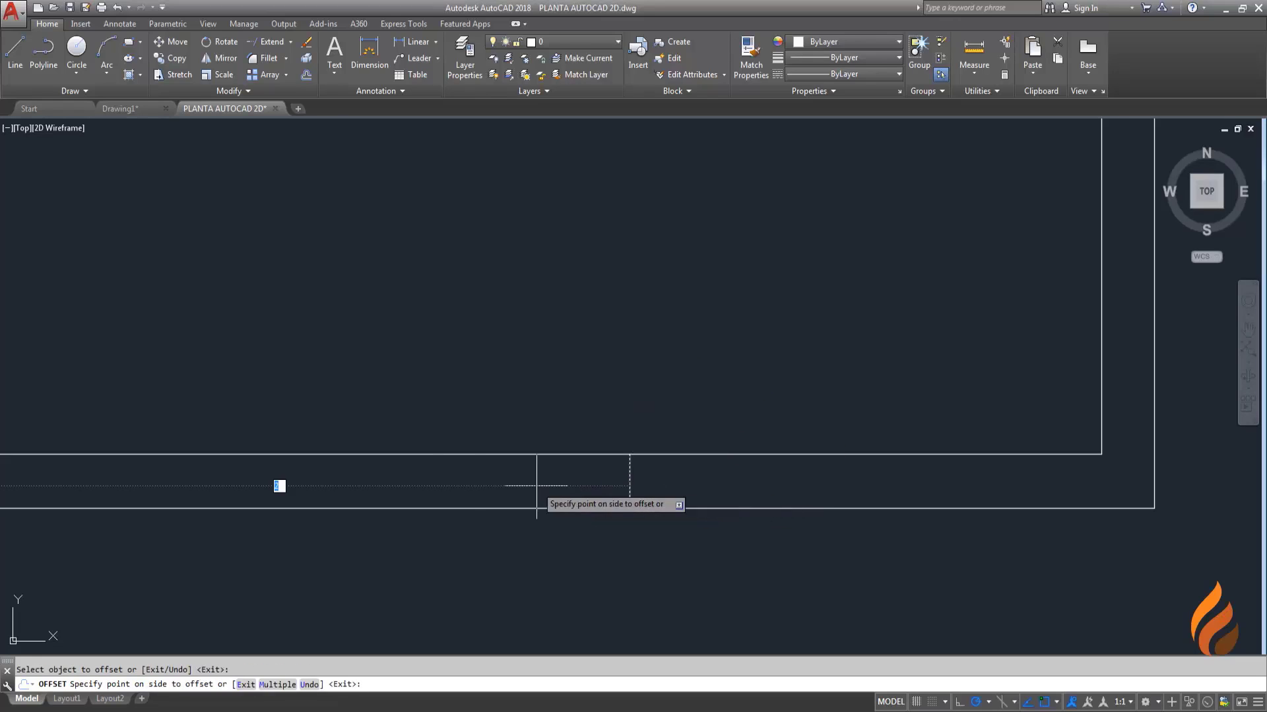
pyautogui.scroll(-2, 419, 485)
pyautogui.press('Escape')
# Step: Trim the wall lines between the two jambs, leaving a 2.00 door gap
pyautogui.scroll(-2, 529, 419)
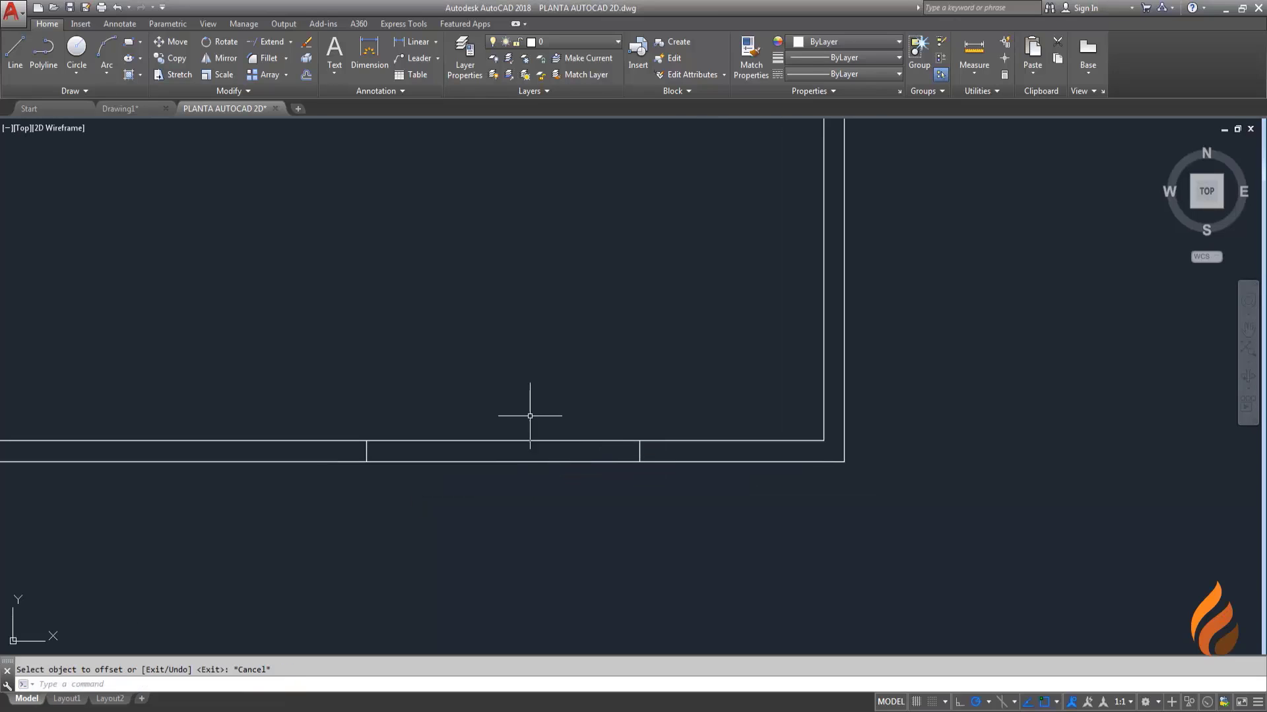
pyautogui.scroll(2, 611, 407)
pyautogui.press('Return')
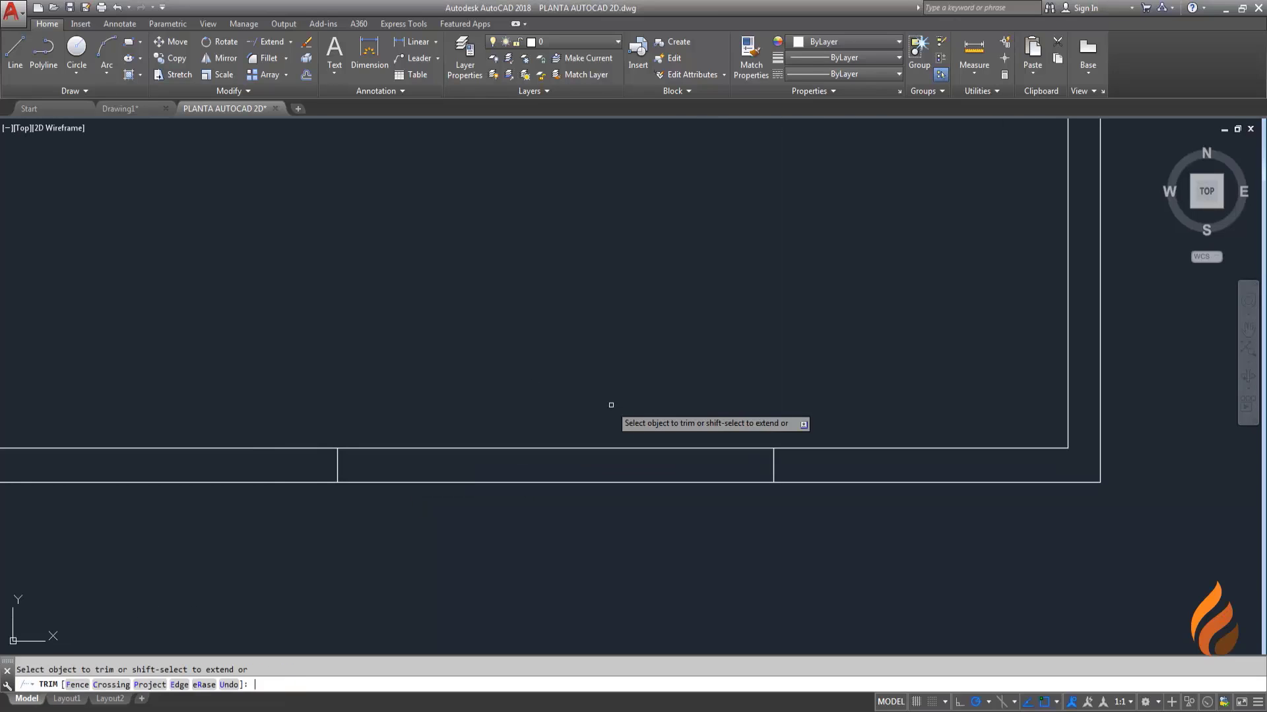
pyautogui.press('Return')
pyautogui.moveTo(620, 548); pyautogui.dragTo(601, 442)
pyautogui.press('Escape')
# Step: Bring the reference floor-plan PDF back up in Chrome
pyautogui.scroll(-1, 600, 442)
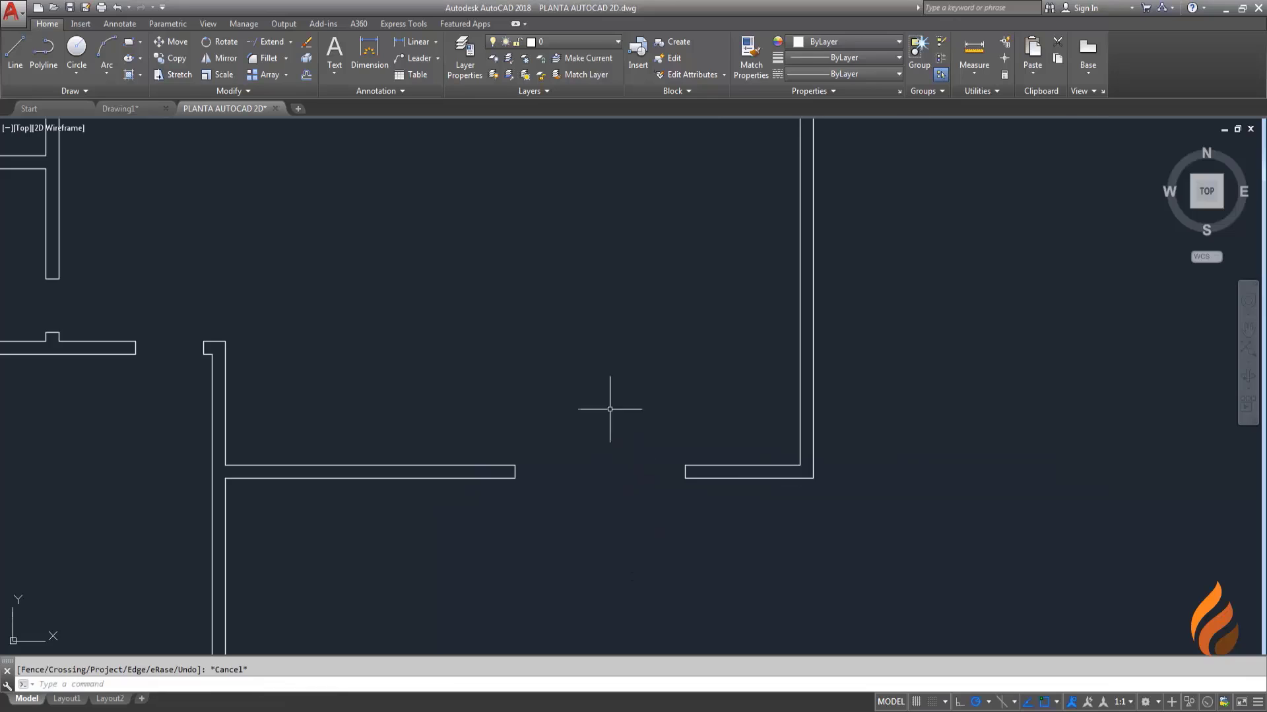
pyautogui.scroll(-2, 616, 472)
pyautogui.scroll(3, 594, 444)
pyautogui.scroll(-1, 597, 324)
pyautogui.scroll(1, 603, 319)
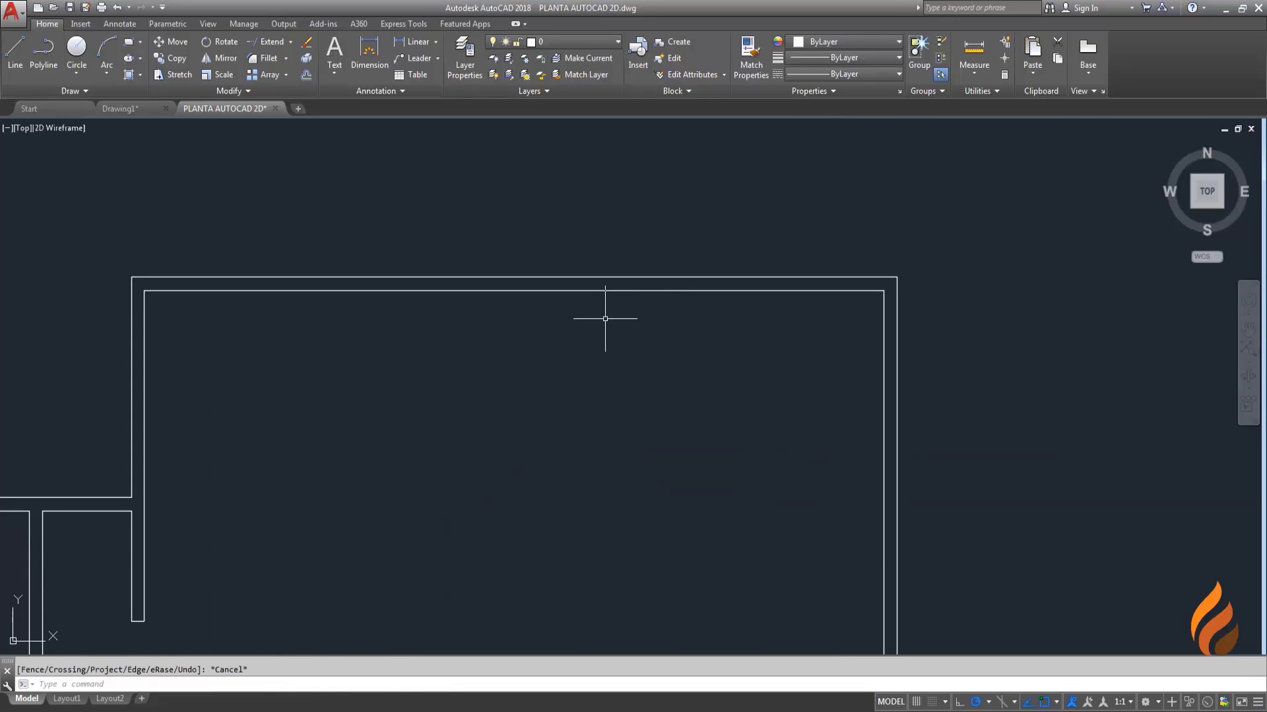
pyautogui.scroll(-1, 473, 351)
pyautogui.scroll(1, 376, 258)
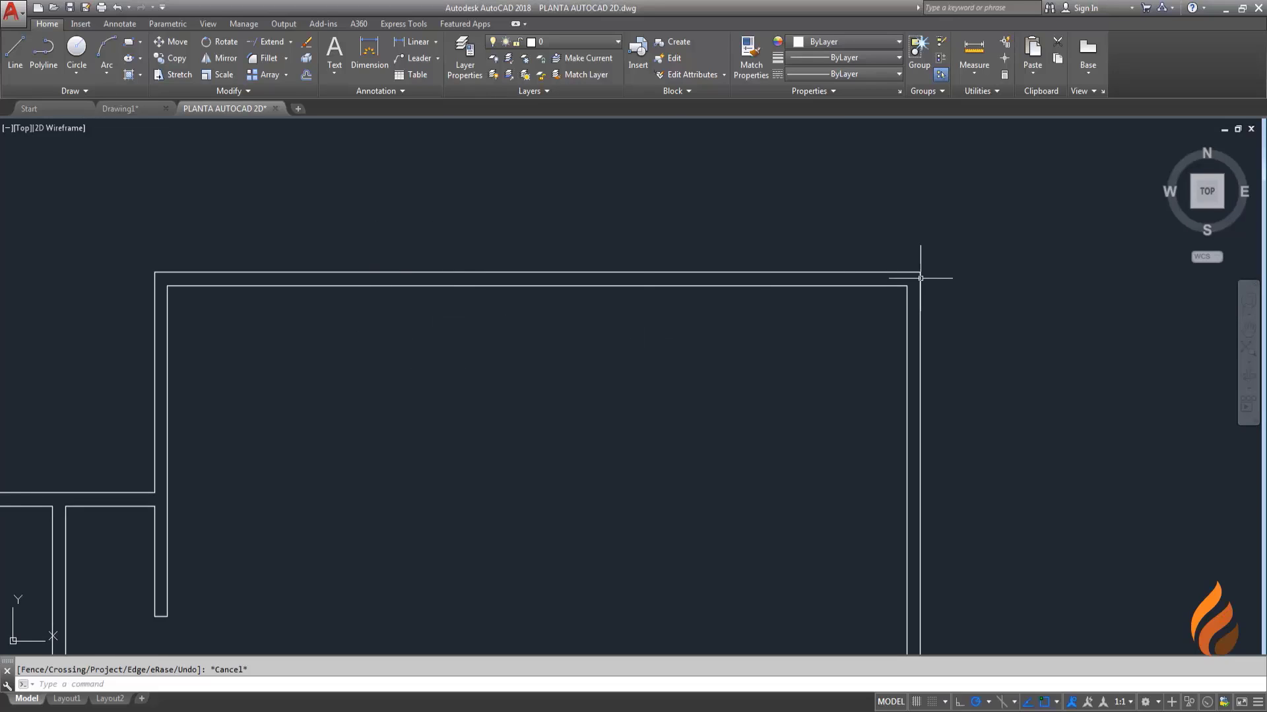
pyautogui.scroll(3, 920, 278)
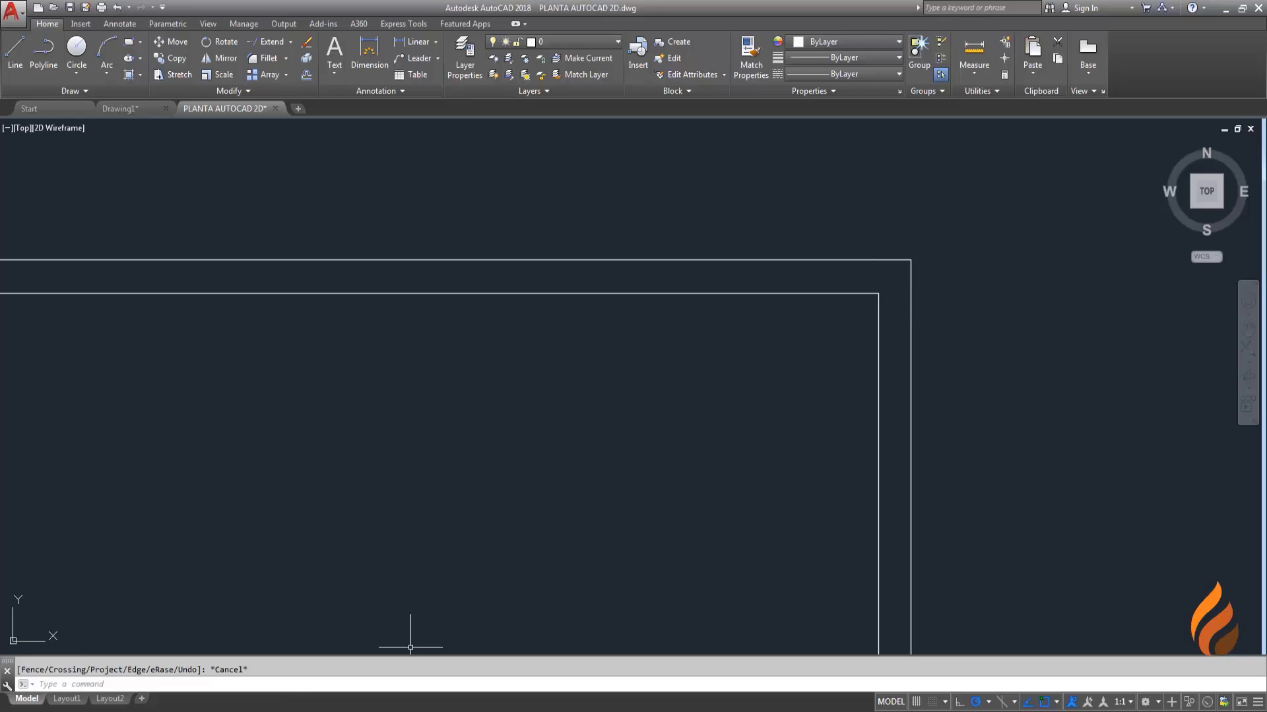
pyautogui.click(251, 696)
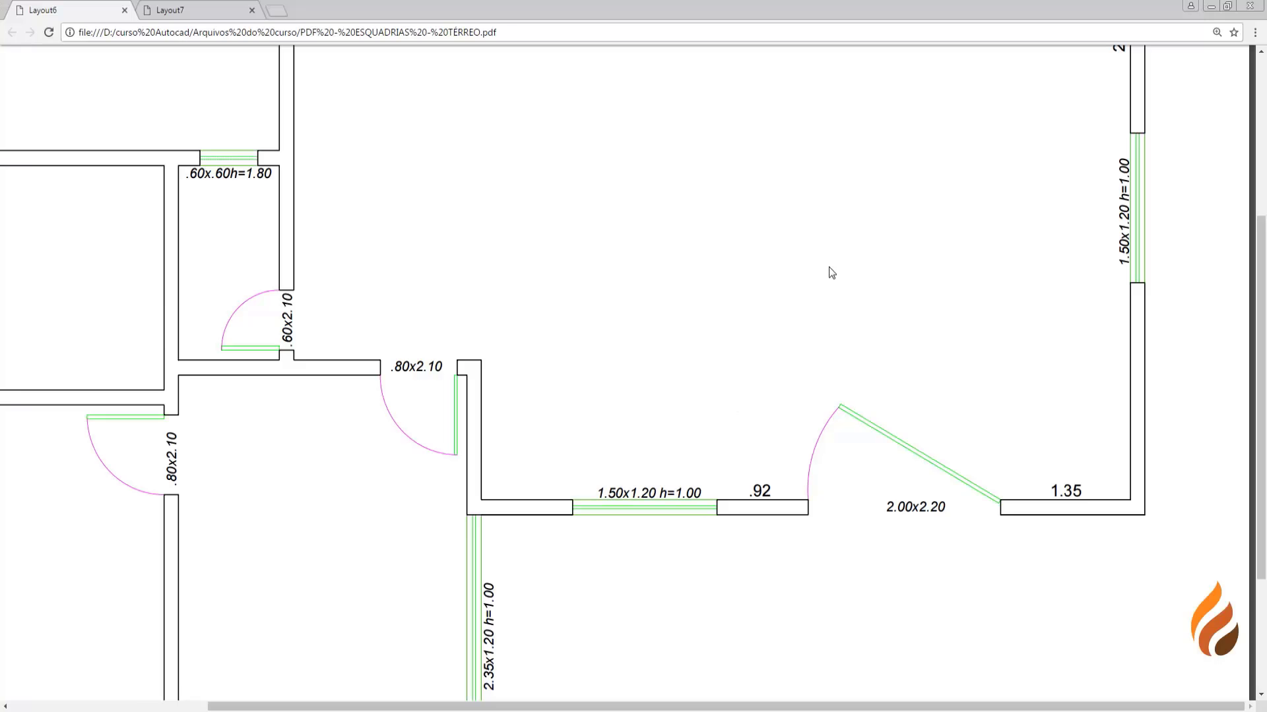
# Step: Check the top wall's 3.00x2.20 door and 3.80 dimension in the PDF, then return to AutoCAD
pyautogui.scroll(1, 857, 296)
pyautogui.scroll(3, 924, 343)
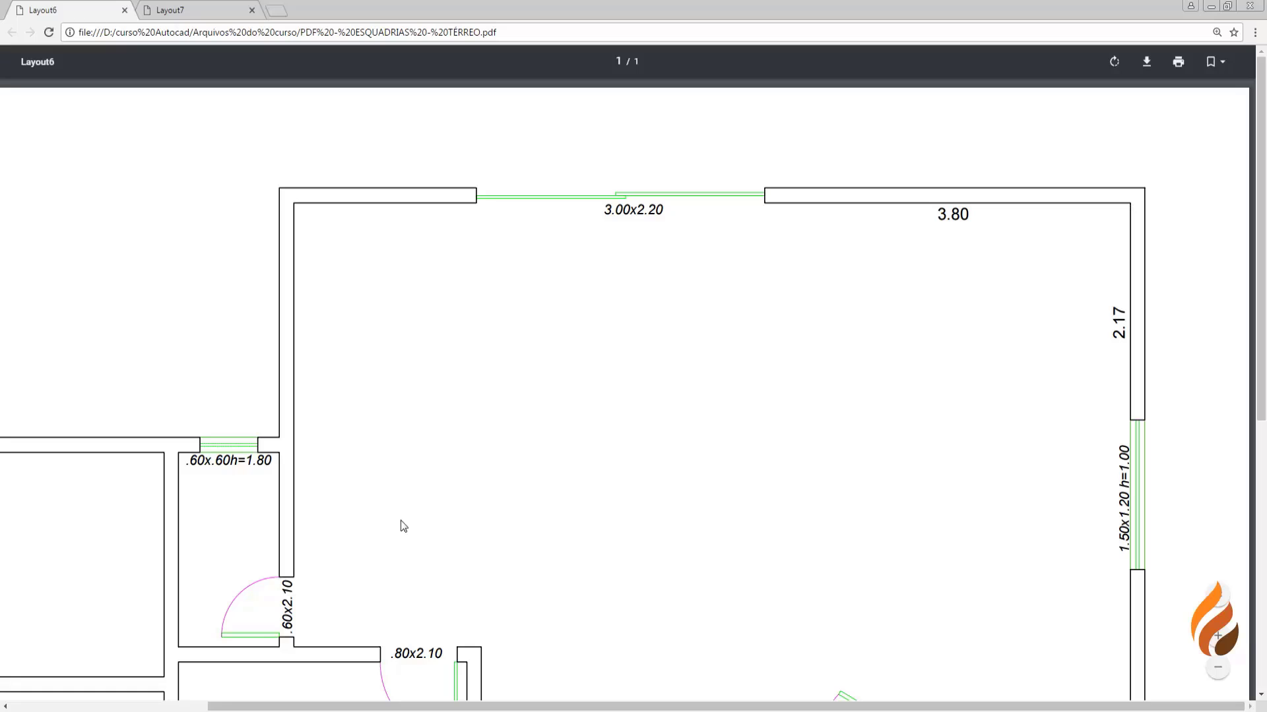
pyautogui.click(218, 687)
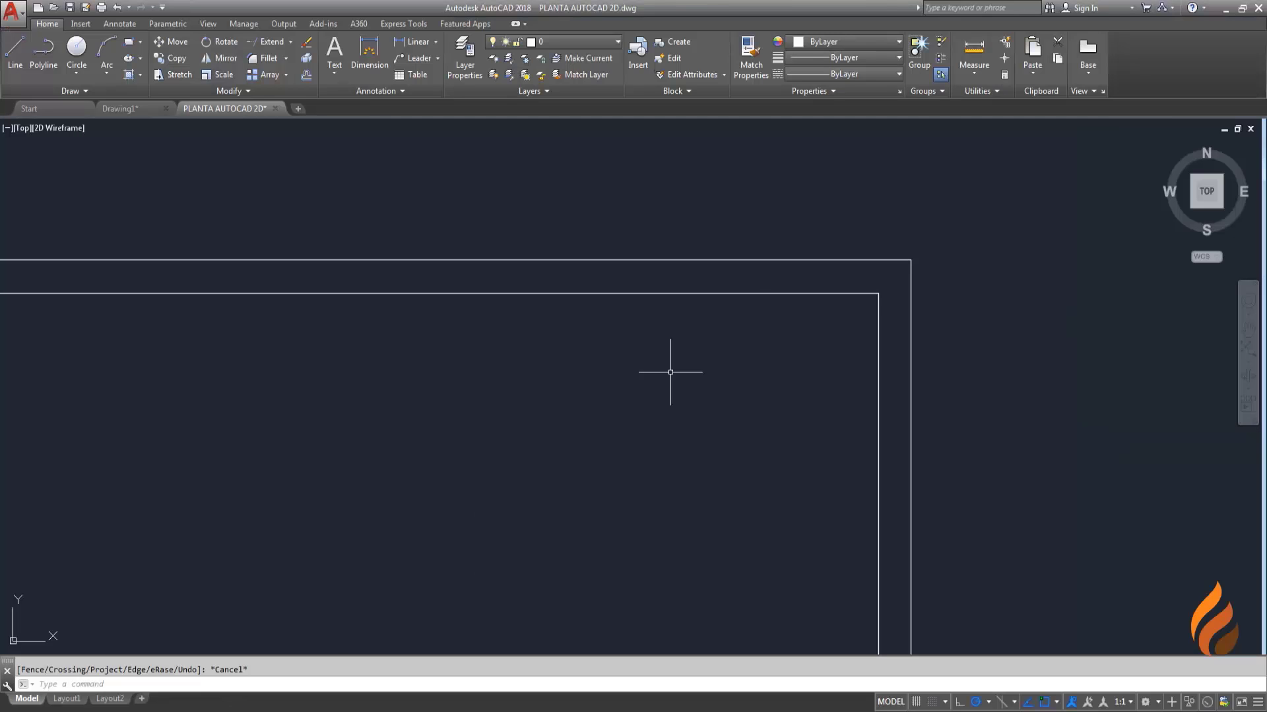
# Step: Draw a jamb line across the top wall's thickness at its inner corner
pyautogui.write('l')
pyautogui.press('Return')
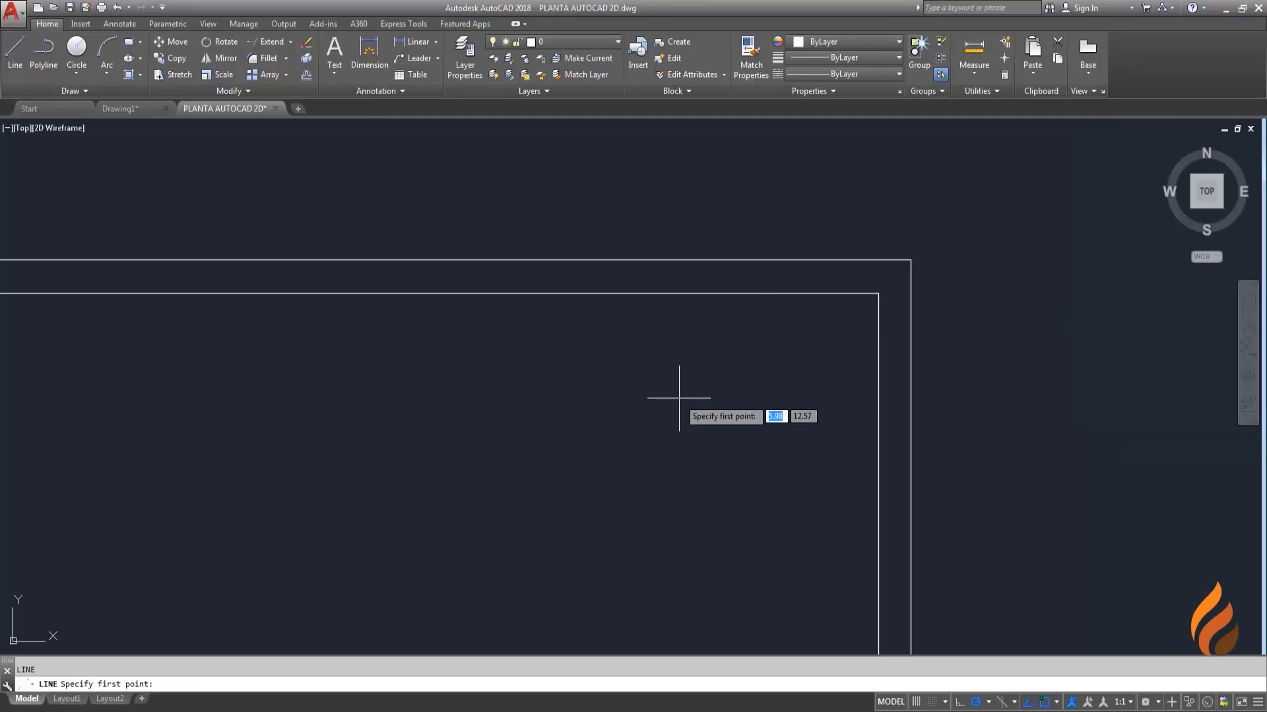
pyautogui.scroll(4, 887, 274)
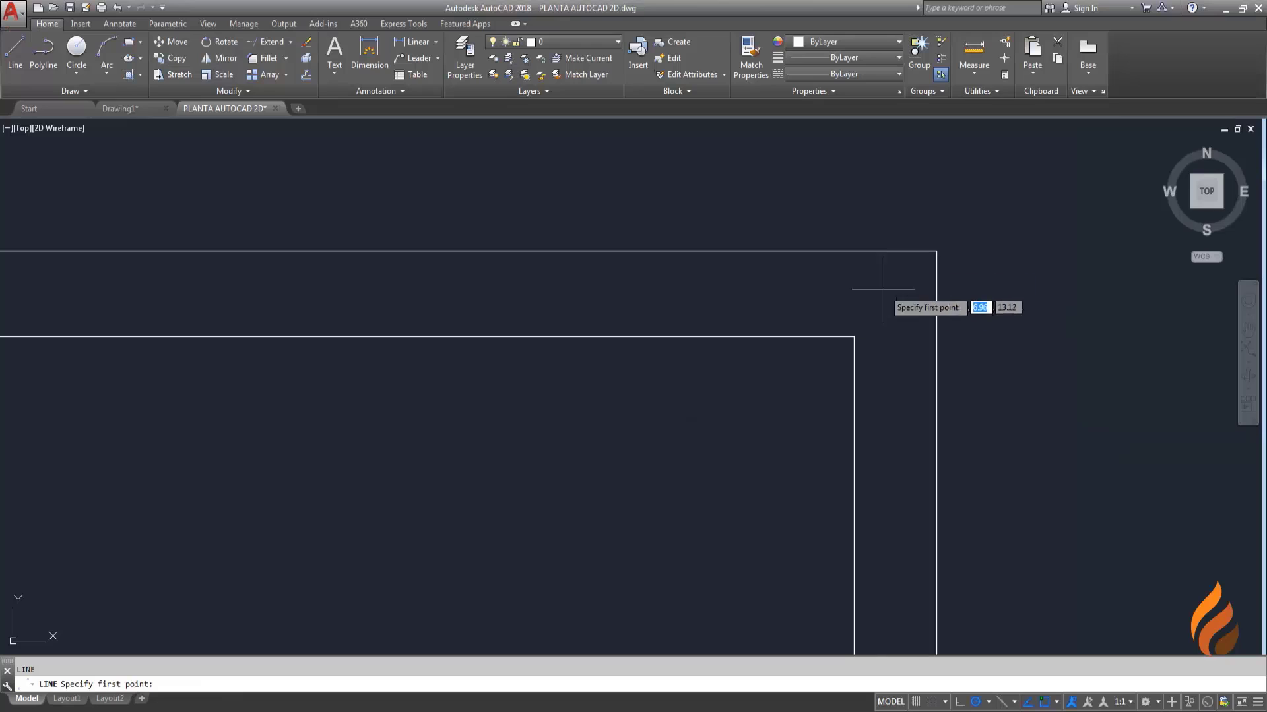
pyautogui.click(854, 337)
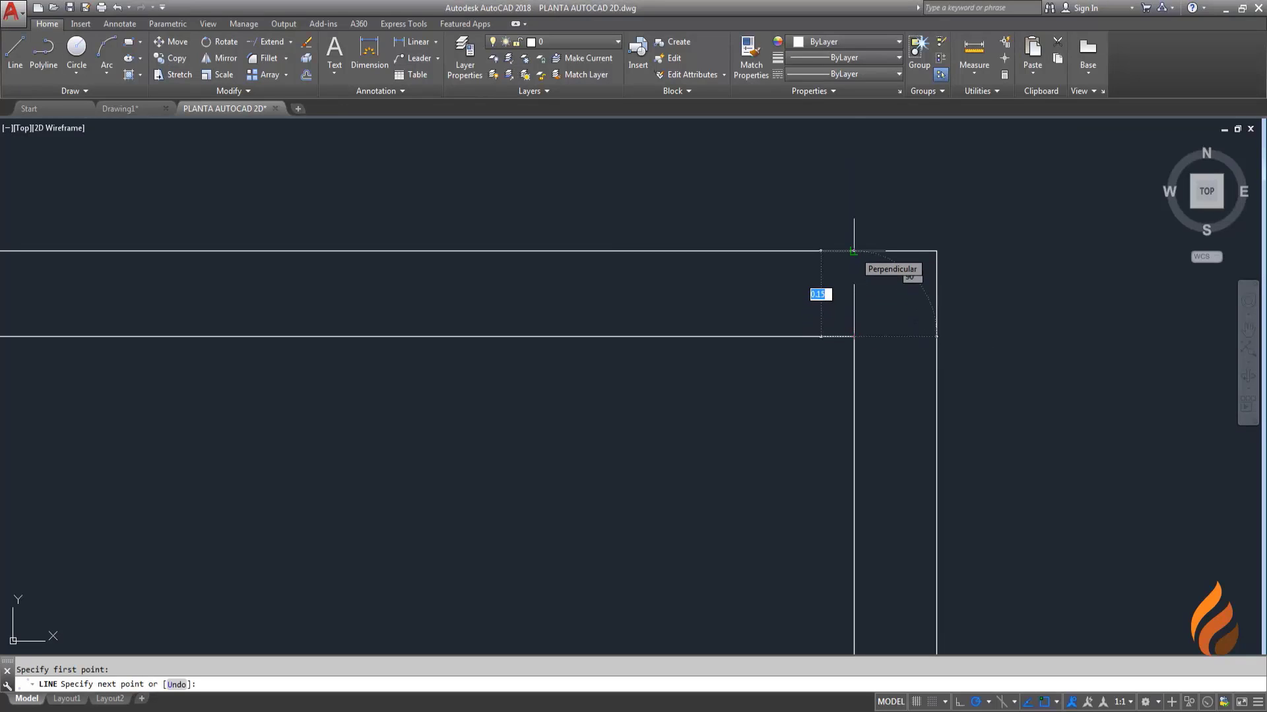
pyautogui.click(854, 252)
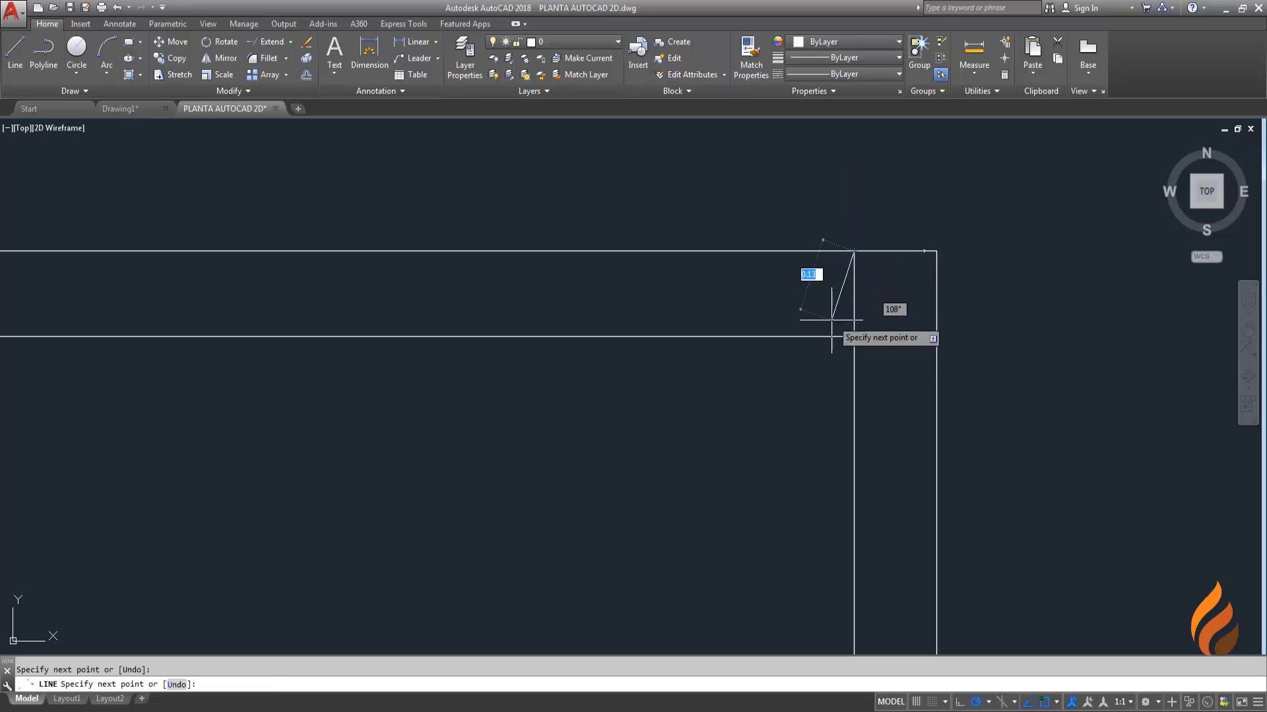
pyautogui.press('Escape')
# Step: Grip-move the top-wall jamb line 3.80 to the left
pyautogui.click(883, 301)
pyautogui.click(839, 285)
pyautogui.scroll(-2, 840, 284)
pyautogui.moveTo(848, 297); pyautogui.dragTo(885, 296, button='middle')
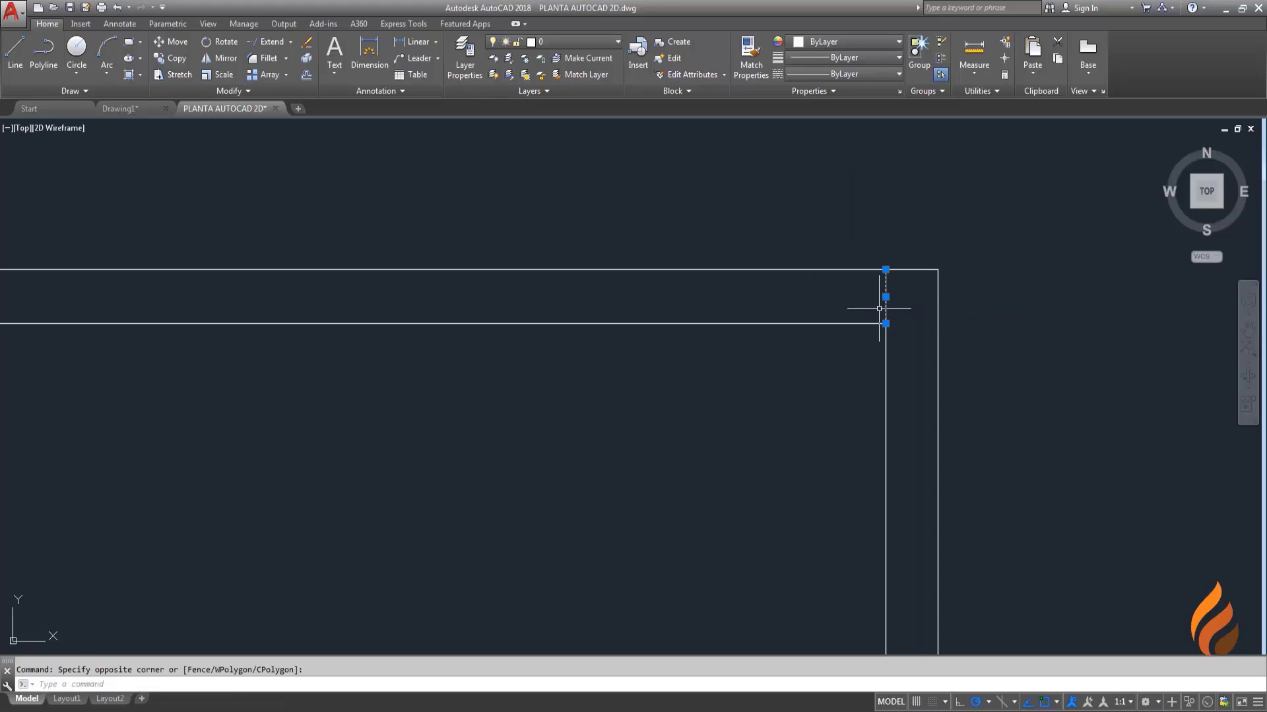
pyautogui.click(885, 297)
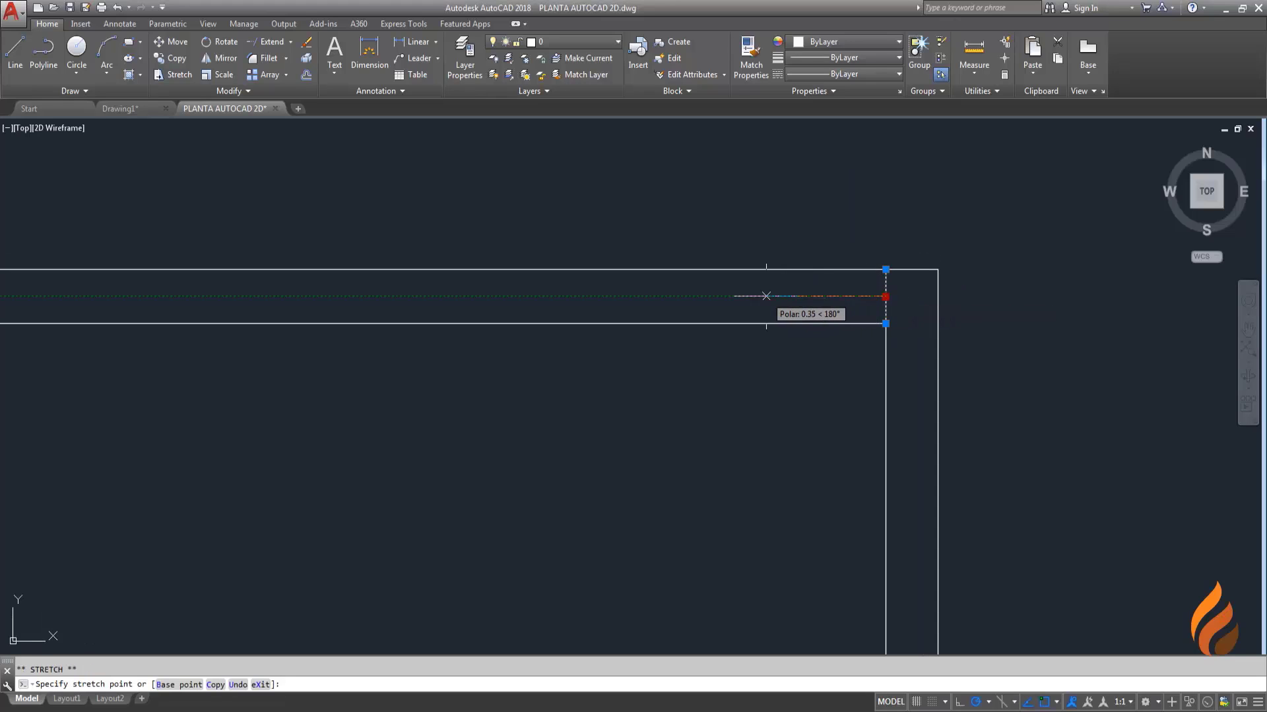
pyautogui.write('3.8')
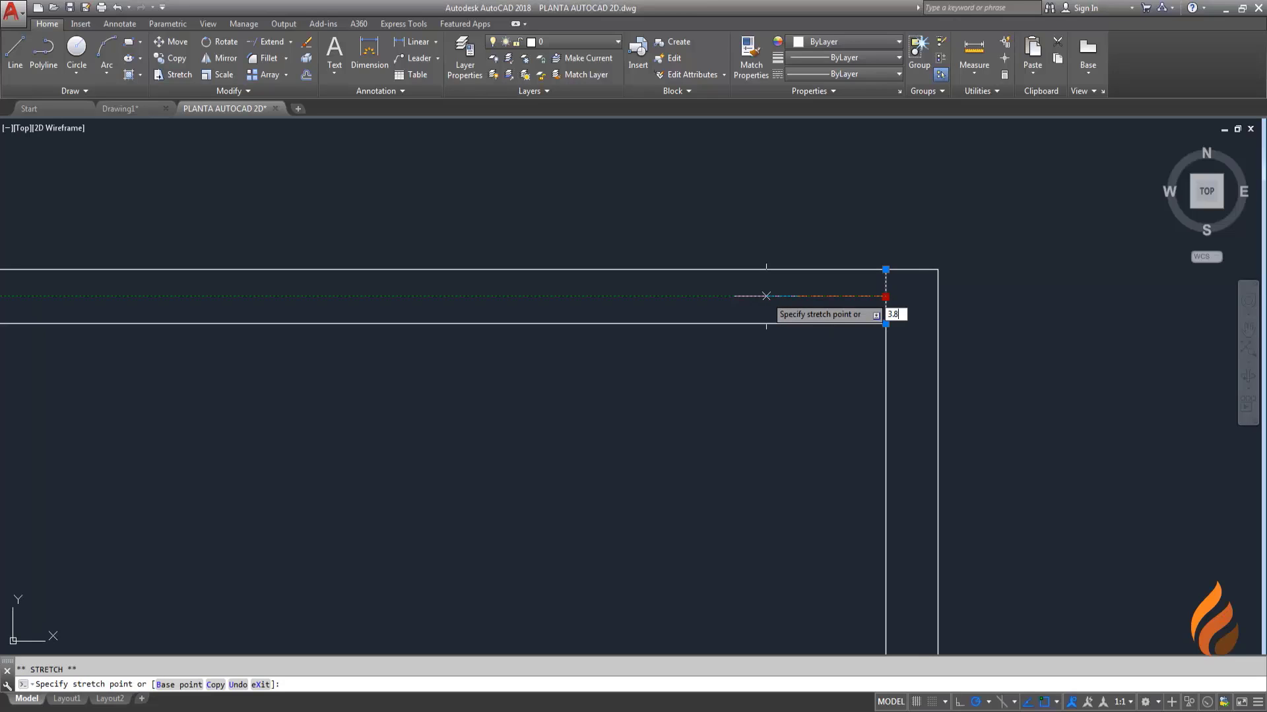
pyautogui.press('Return')
pyautogui.press('Escape')
# Step: Offset the jamb line 3 to mark the opening's second side
pyautogui.scroll(-4, 763, 284)
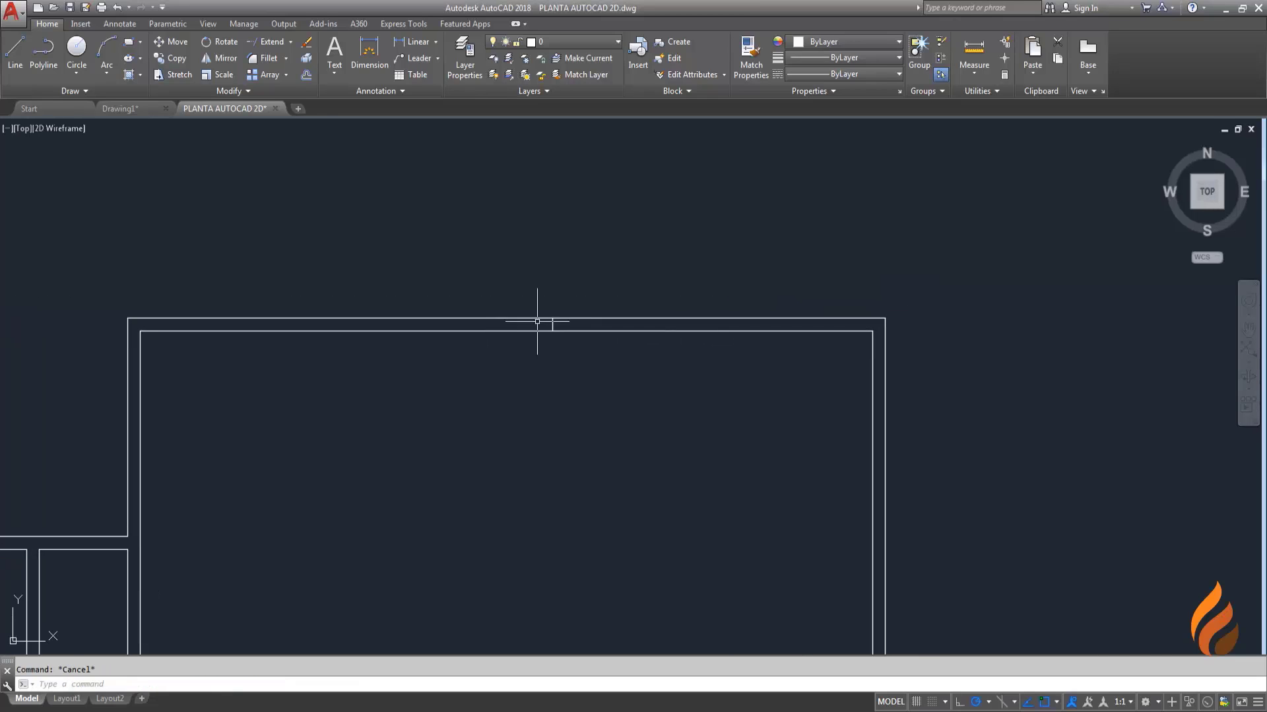
pyautogui.scroll(2, 563, 308)
pyautogui.write('o')
pyautogui.press('Return')
pyautogui.press('Escape')
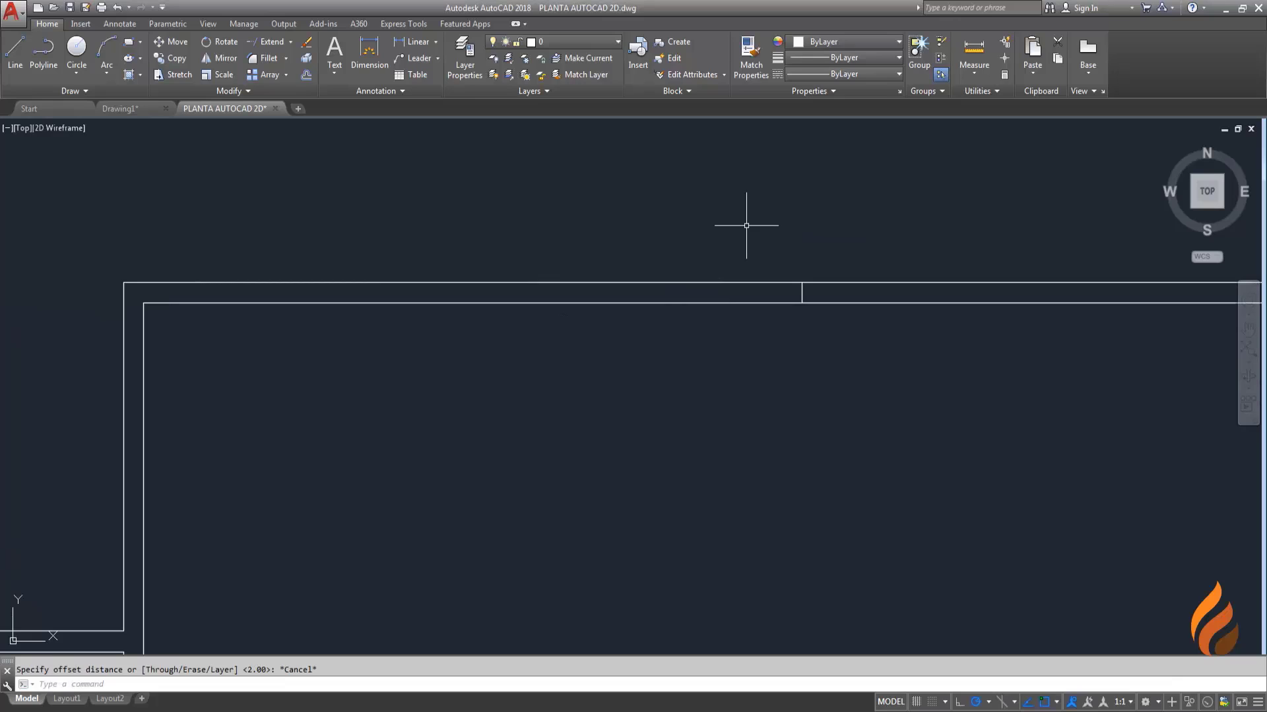
pyautogui.press('Return')
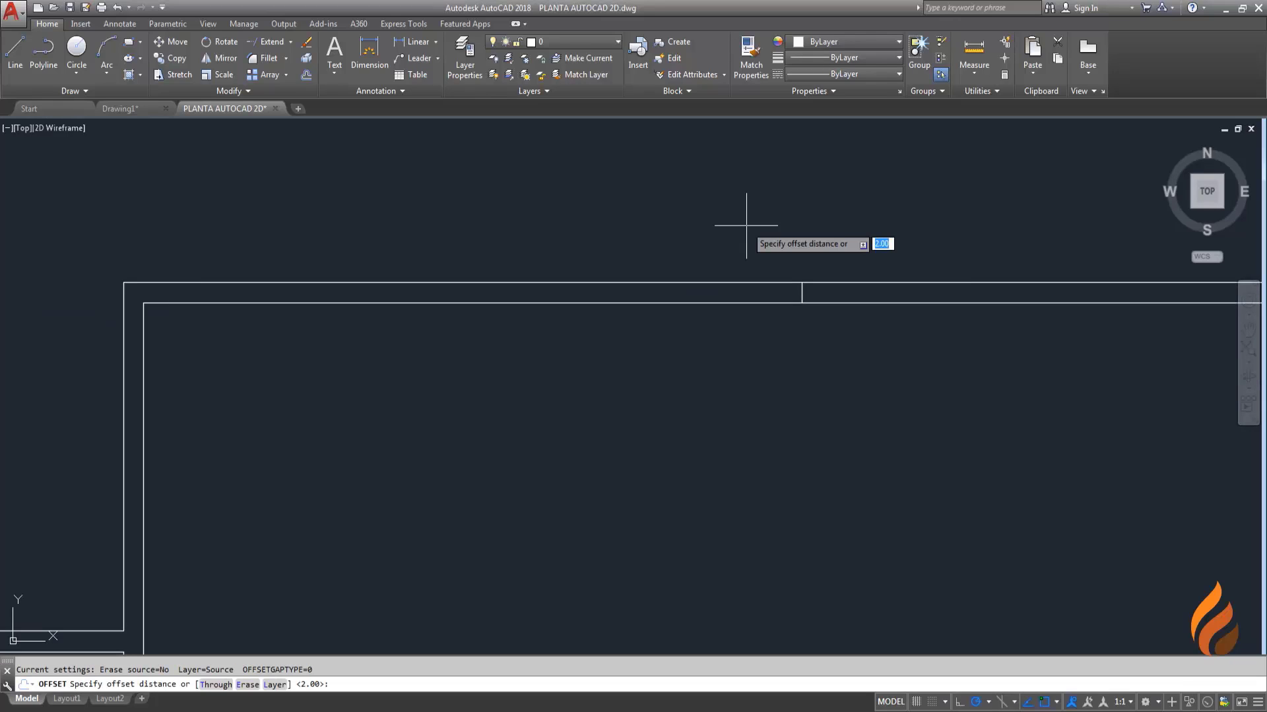
pyautogui.press('Return')
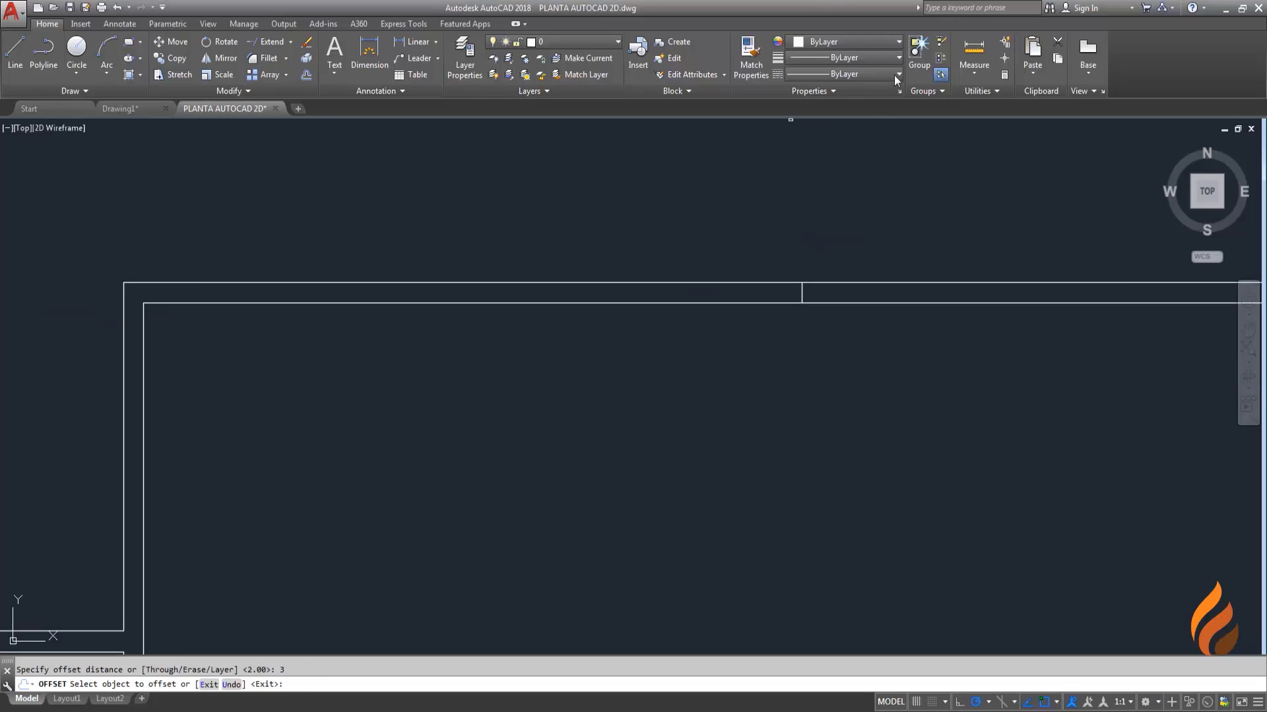
pyautogui.press('Escape')
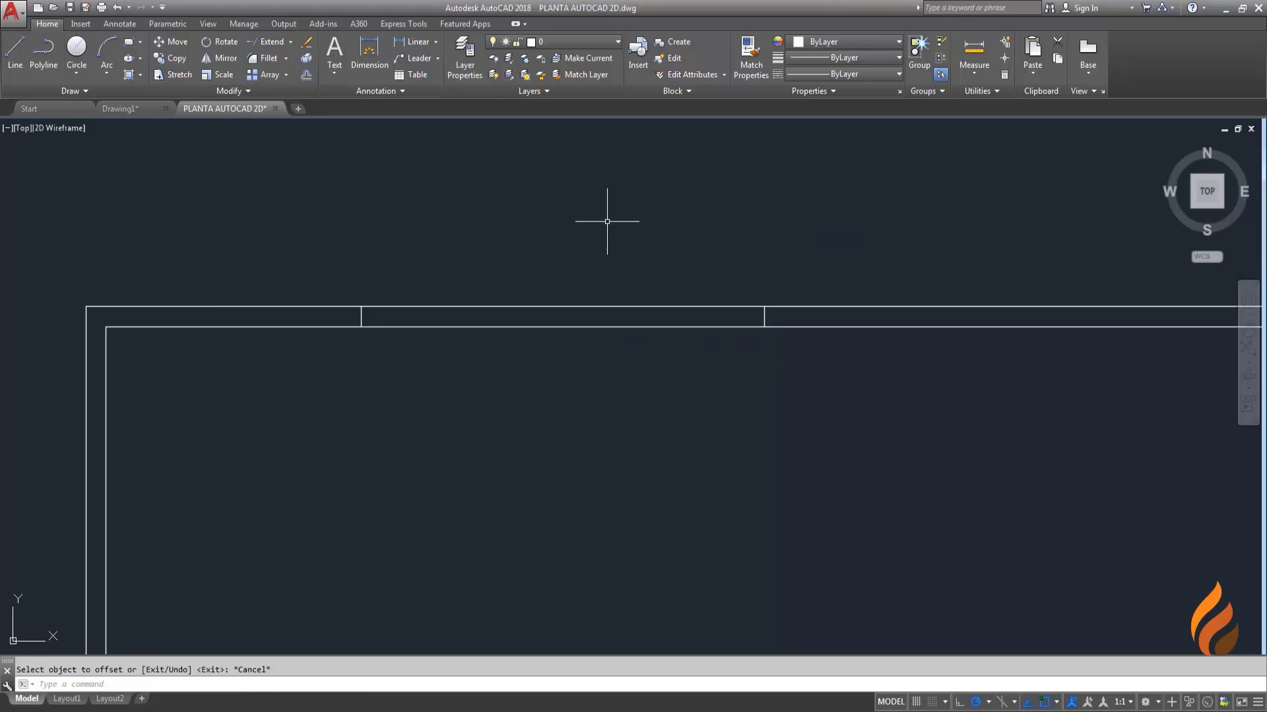
pyautogui.write('TR')
# Step: Trim both top wall lines between the two marker lines
pyautogui.press('Return')
pyautogui.press('Return')
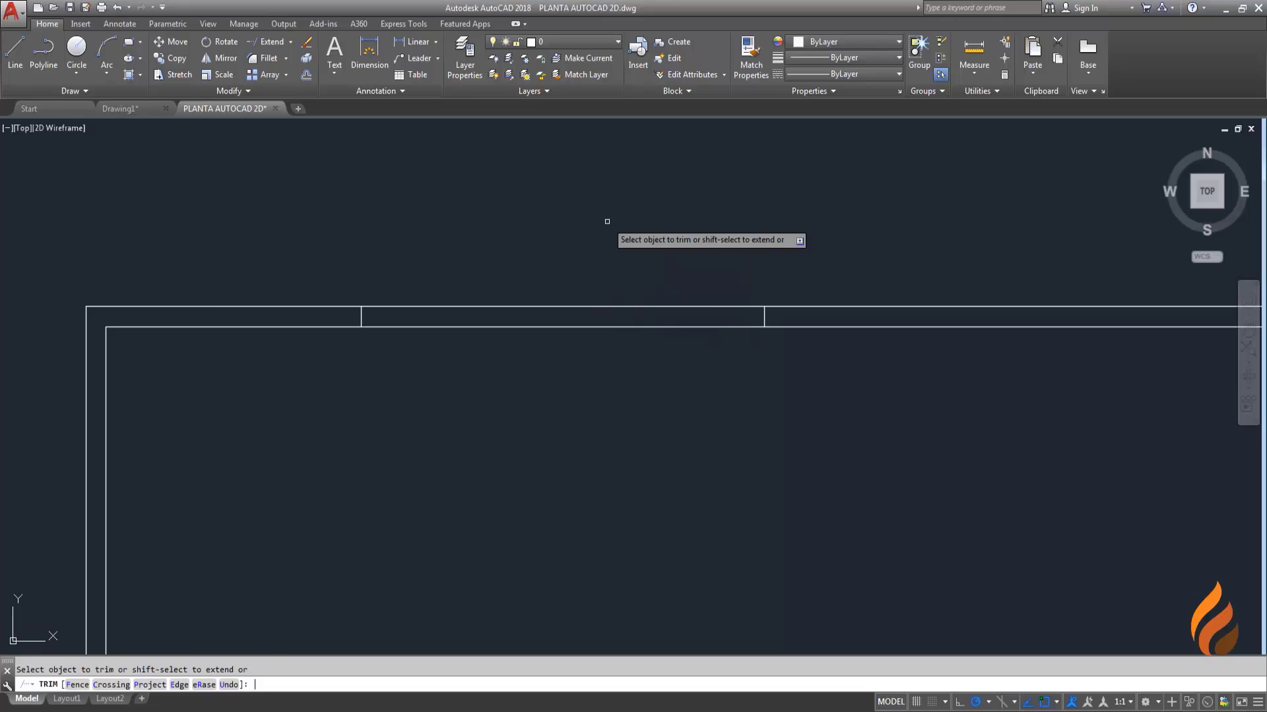
pyautogui.click(607, 327)
pyautogui.click(607, 307)
pyautogui.scroll(-5, 561, 334)
pyautogui.press('Escape')
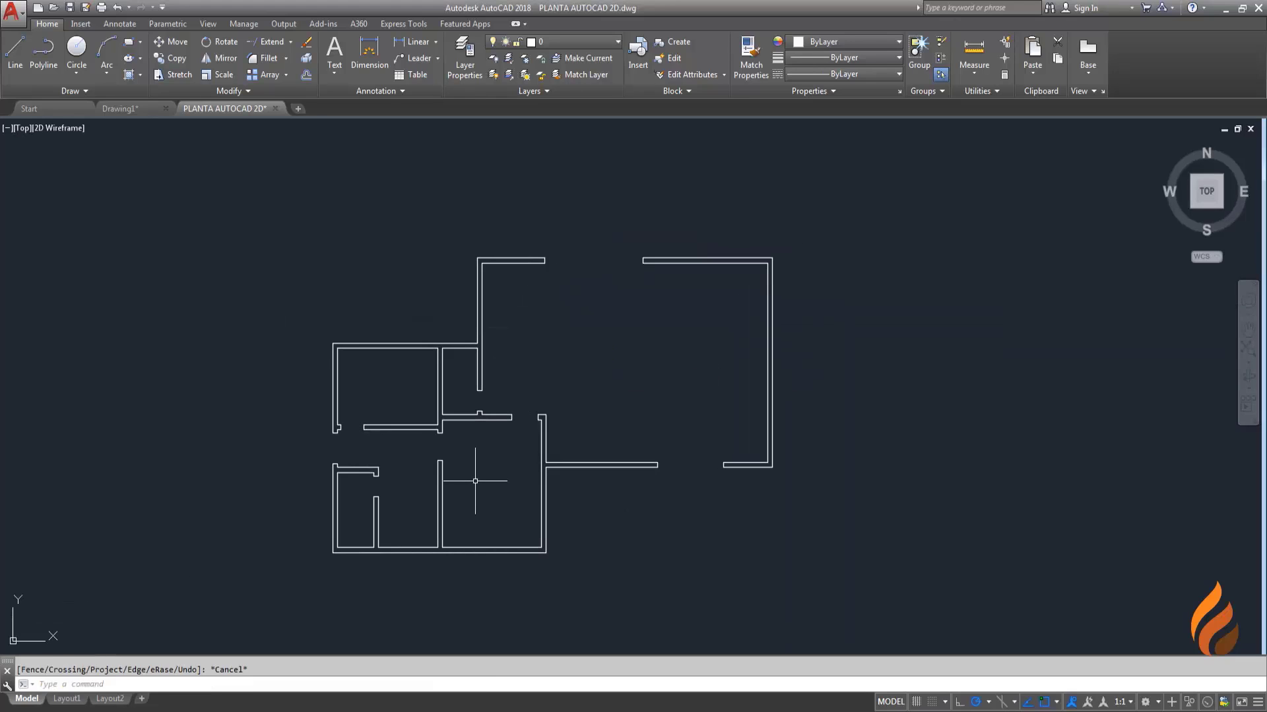
# Step: Zoom to extents to fit both plans, then zoom in on the larger floor plan's left rooms
pyautogui.scroll(2, 476, 480)
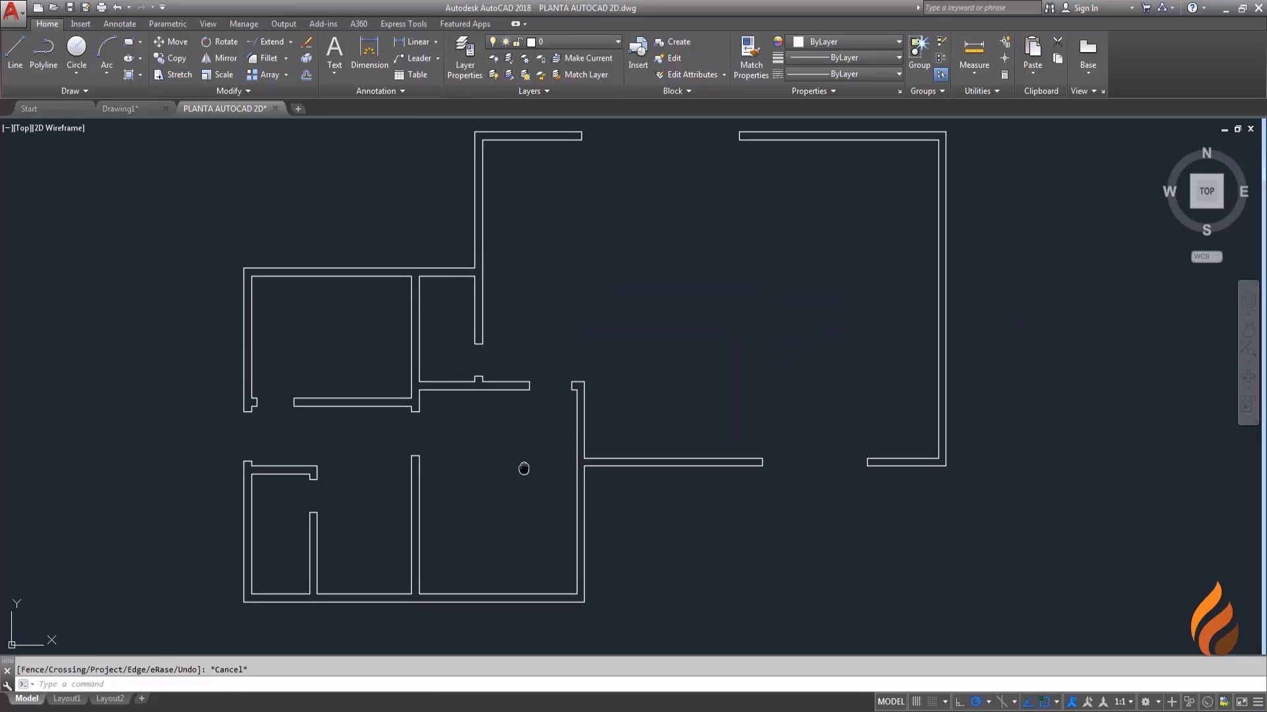
pyautogui.moveTo(523, 466); pyautogui.dragTo(518, 477, button='middle')
pyautogui.scroll(-2, 449, 473)
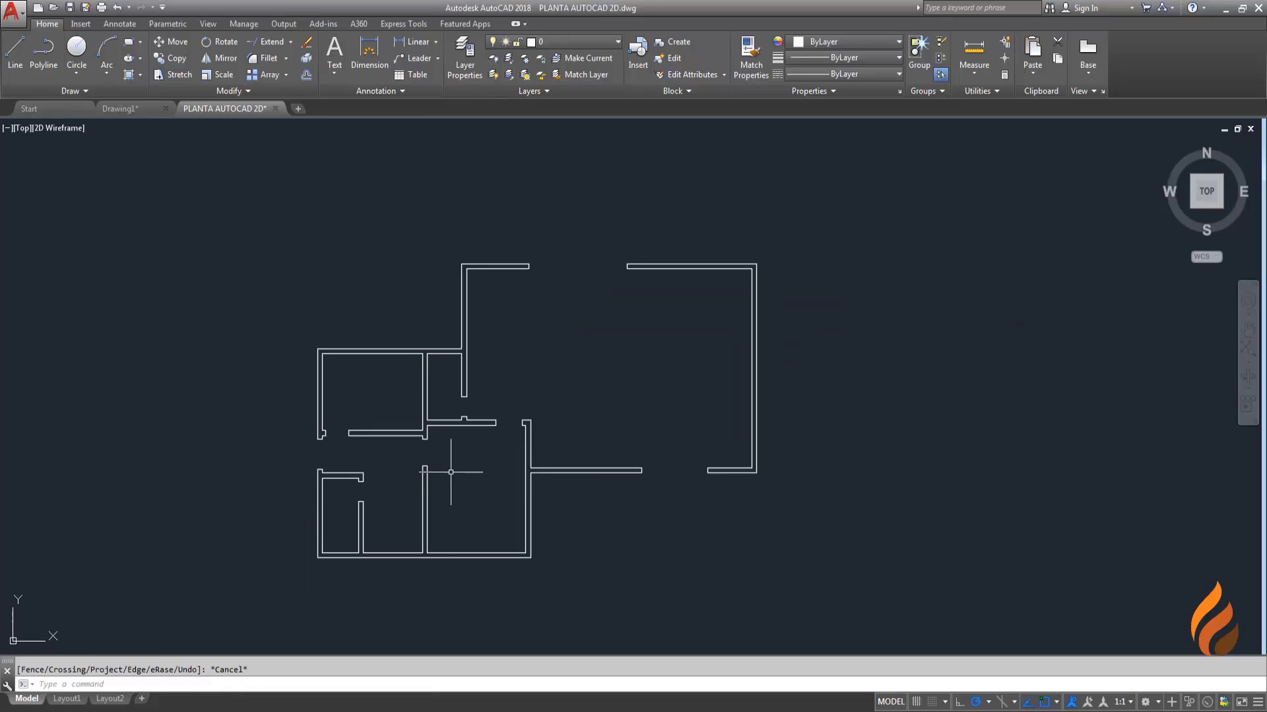
pyautogui.scroll(-2, 500, 445)
pyautogui.moveTo(500, 445); pyautogui.dragTo(316, 449, button='middle')
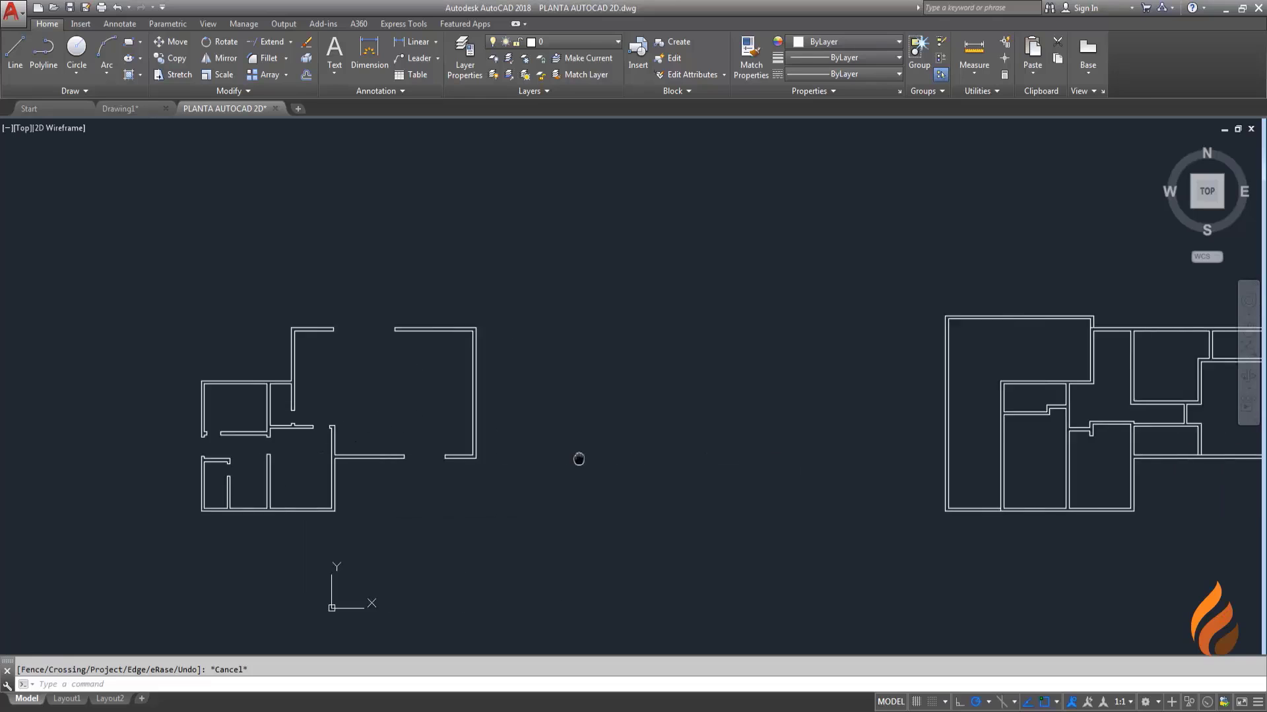
pyautogui.scroll(-1, 580, 458)
pyautogui.scroll(2, 659, 445)
pyautogui.scroll(1, 634, 424)
pyautogui.moveTo(634, 424)
pyautogui.mouseDown(button='middle')
pyautogui.moveTo(619, 470)
pyautogui.moveTo(665, 445)
pyautogui.mouseUp(button='middle')
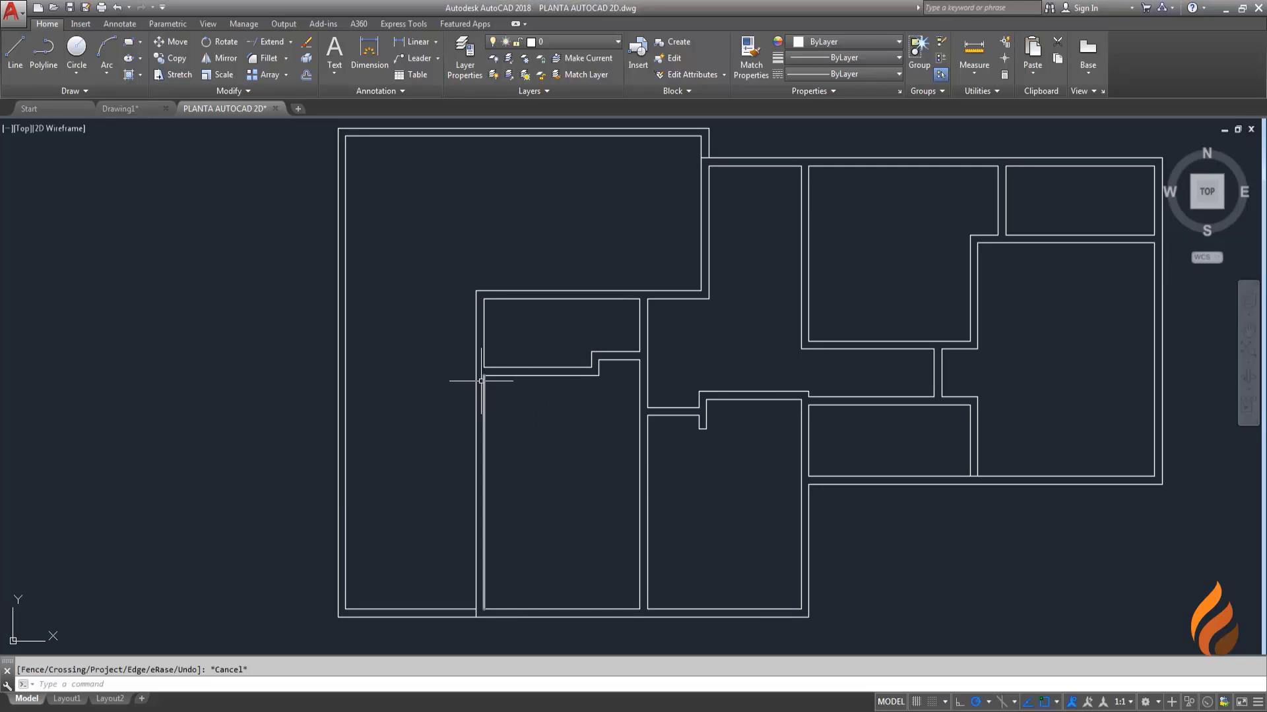
pyautogui.middleClick(450, 393)
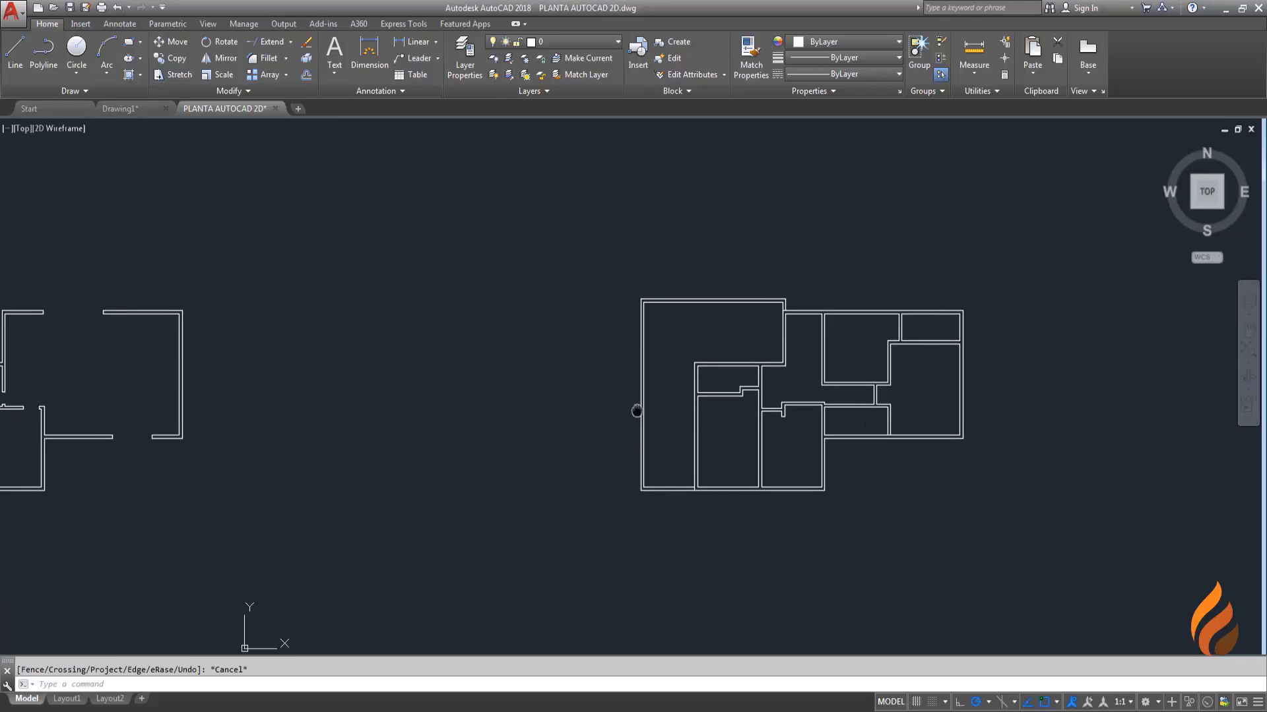
pyautogui.scroll(4, 727, 420)
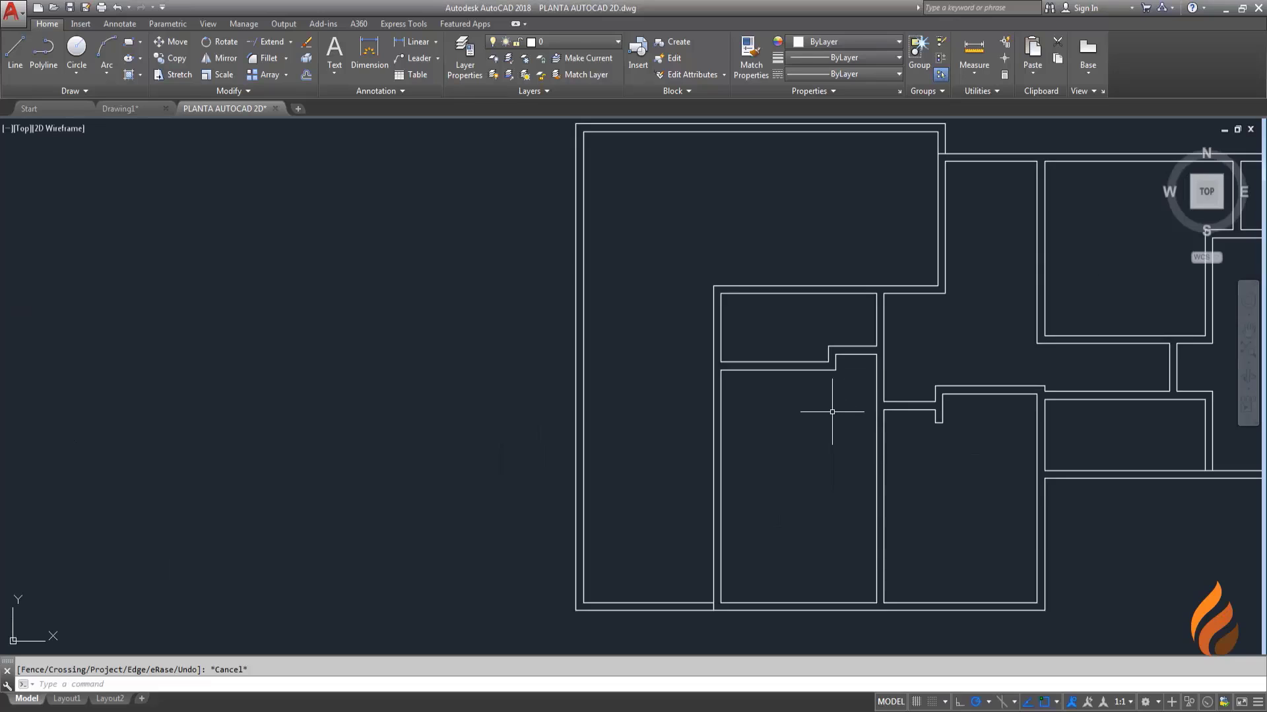
pyautogui.moveTo(834, 410)
pyautogui.mouseDown(button='middle')
pyautogui.moveTo(579, 447)
pyautogui.moveTo(575, 433)
pyautogui.mouseUp(button='middle')
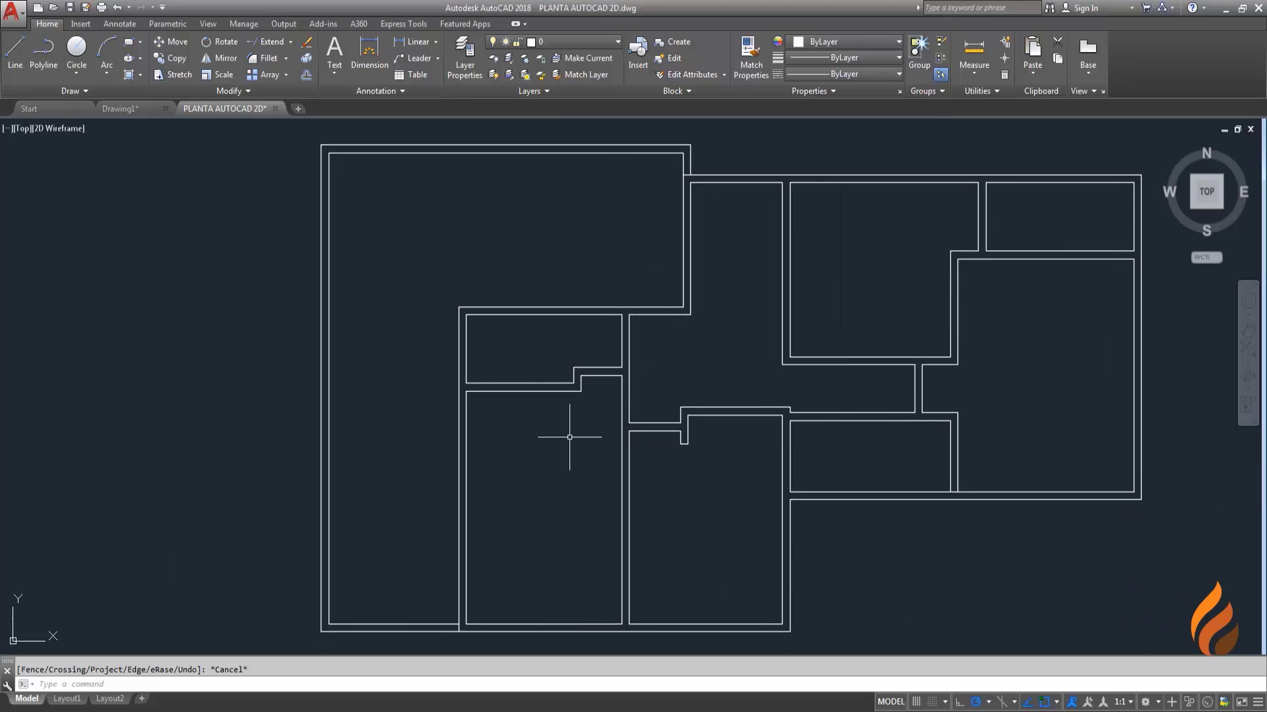
pyautogui.scroll(2, 462, 399)
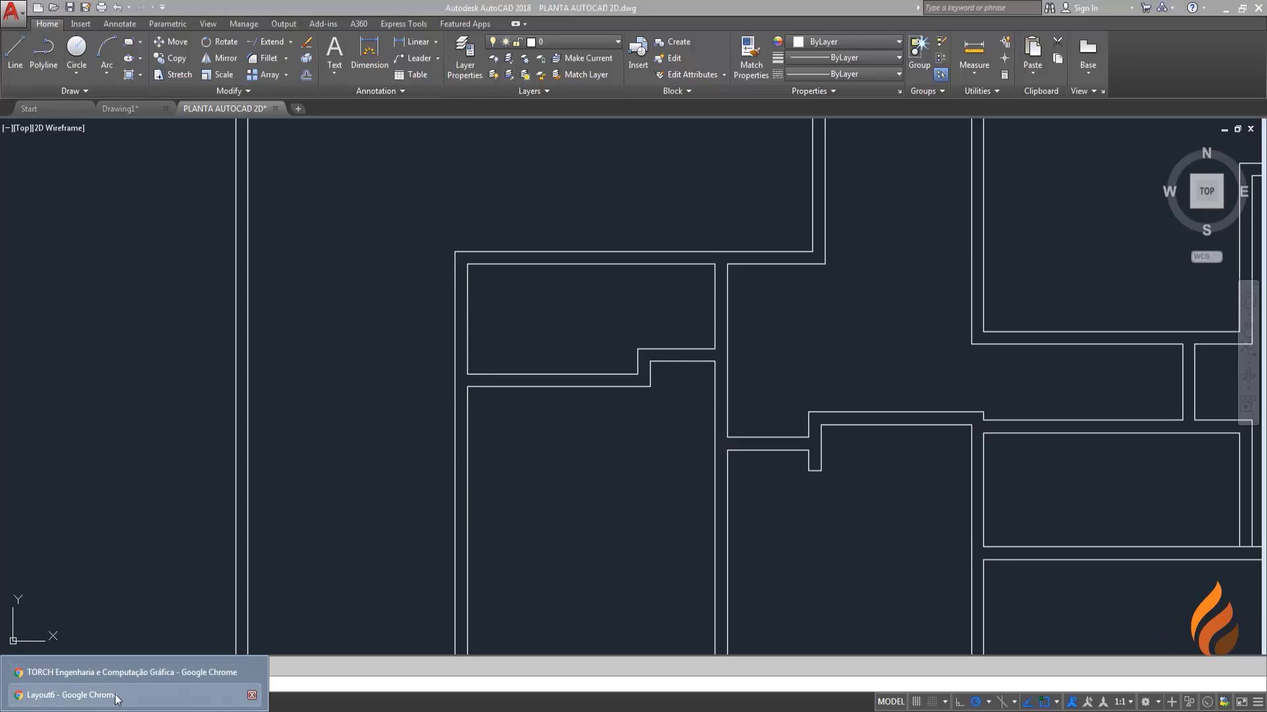
pyautogui.click(99, 690)
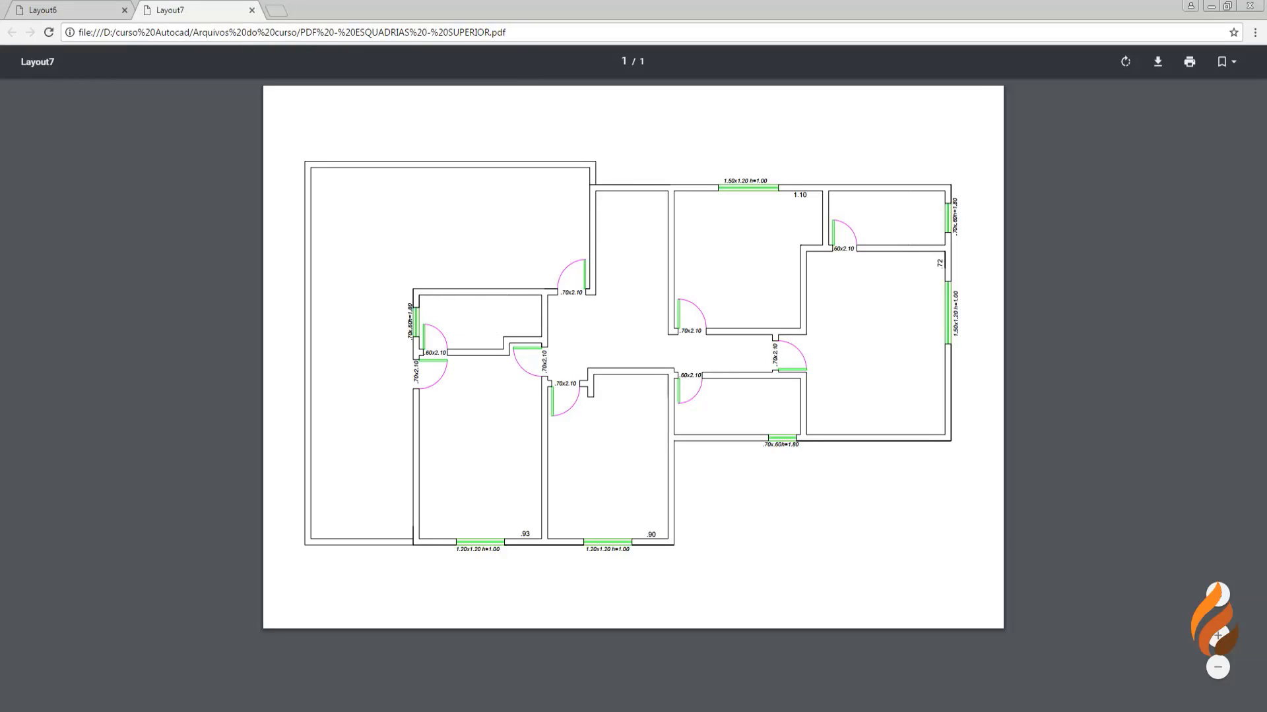
pyautogui.click(217, 694)
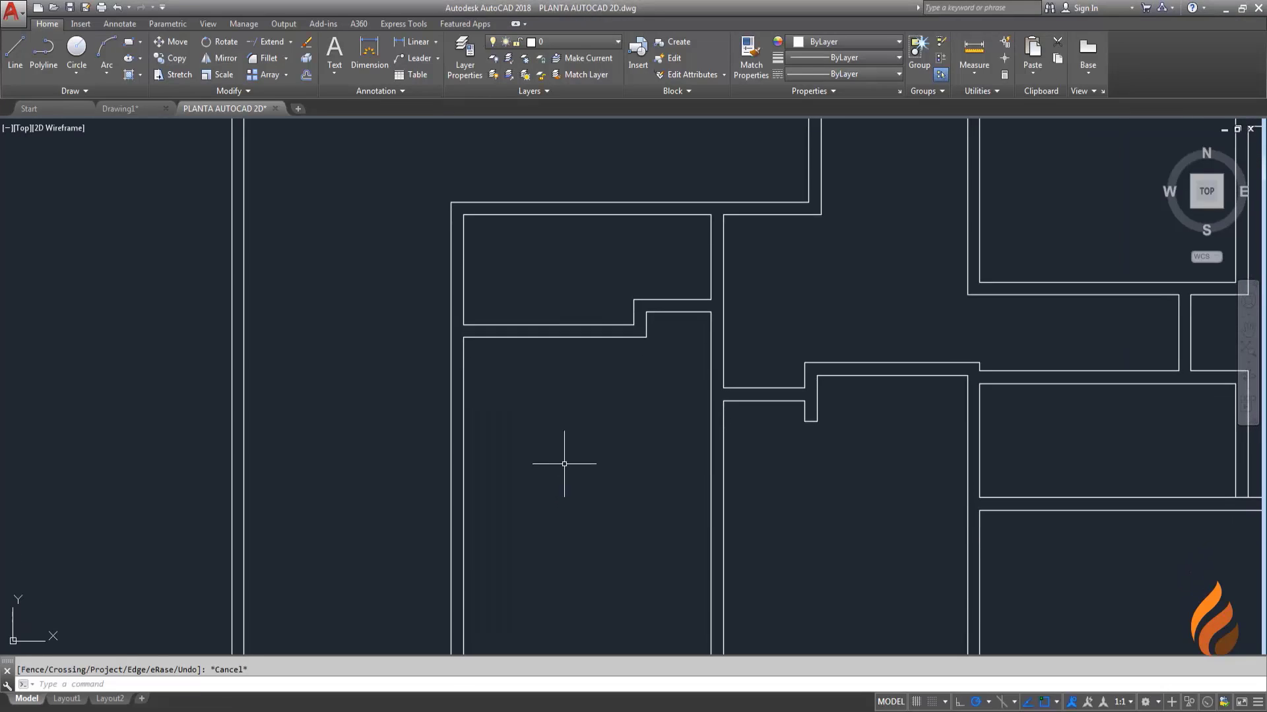
# Step: Draw a short jamb line across the tall room's left wall at the corner
pyautogui.scroll(-2, 564, 463)
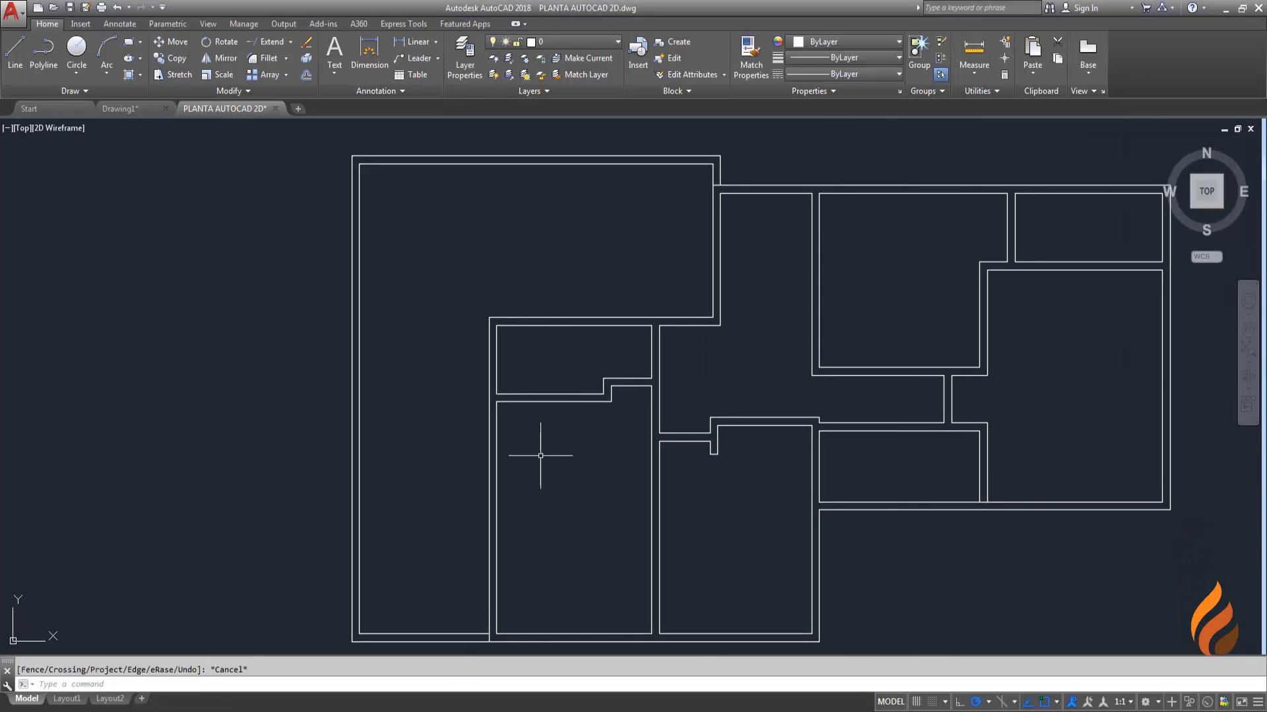
pyautogui.scroll(2, 521, 435)
pyautogui.scroll(1, 481, 390)
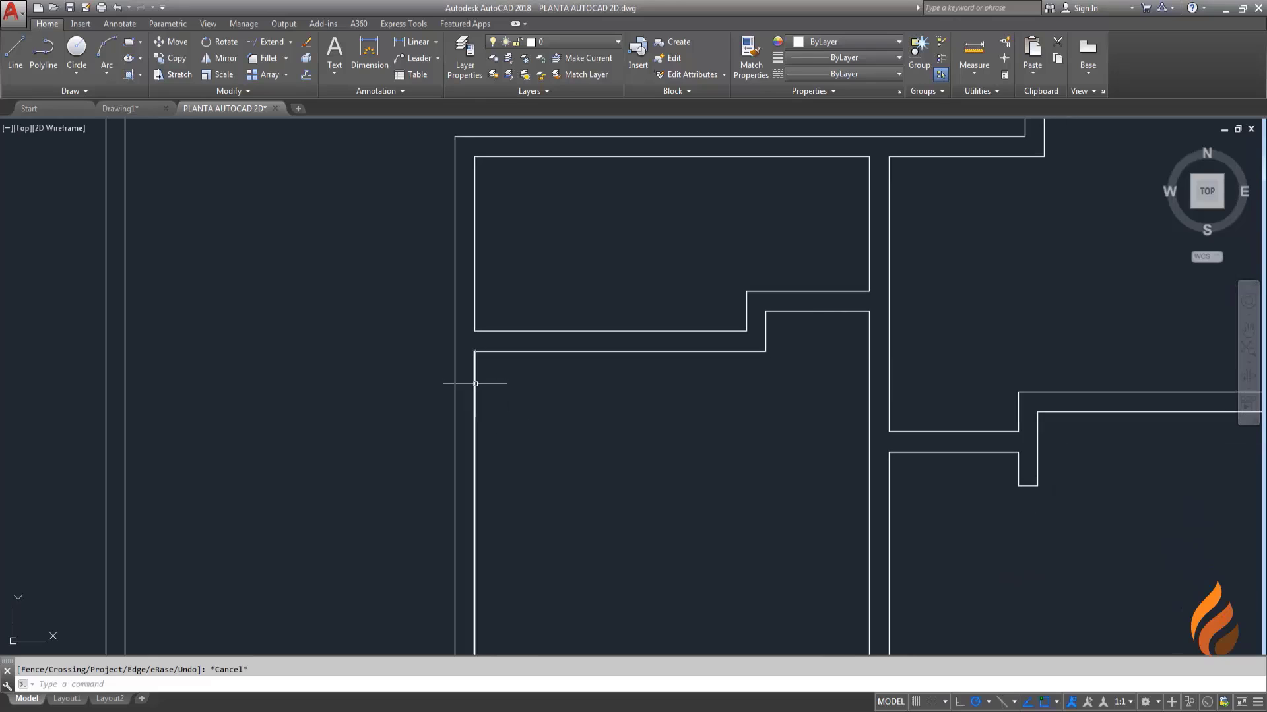
pyautogui.scroll(1, 497, 382)
pyautogui.write('l')
pyautogui.press('Return')
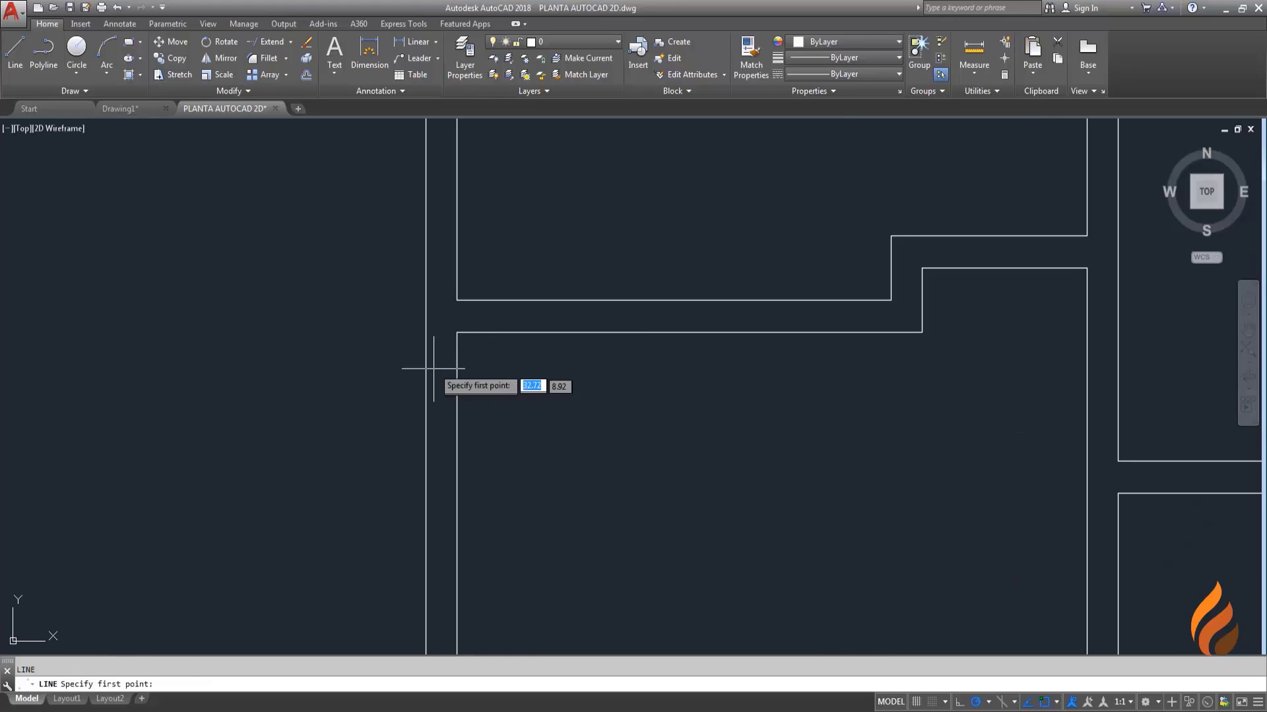
pyautogui.click(426, 333)
pyautogui.click(458, 333)
pyautogui.scroll(2, 446, 340)
pyautogui.press('Escape')
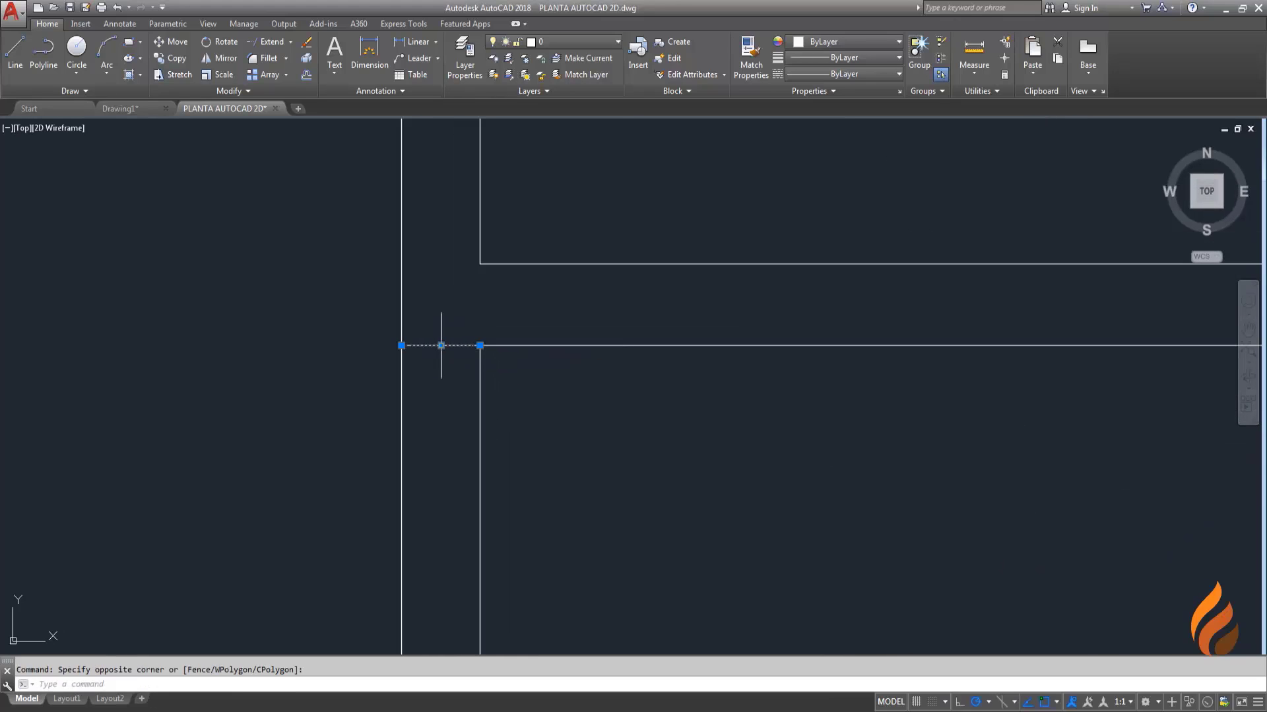
# Step: Grip-move the jamb line down along the wall
pyautogui.click(441, 345)
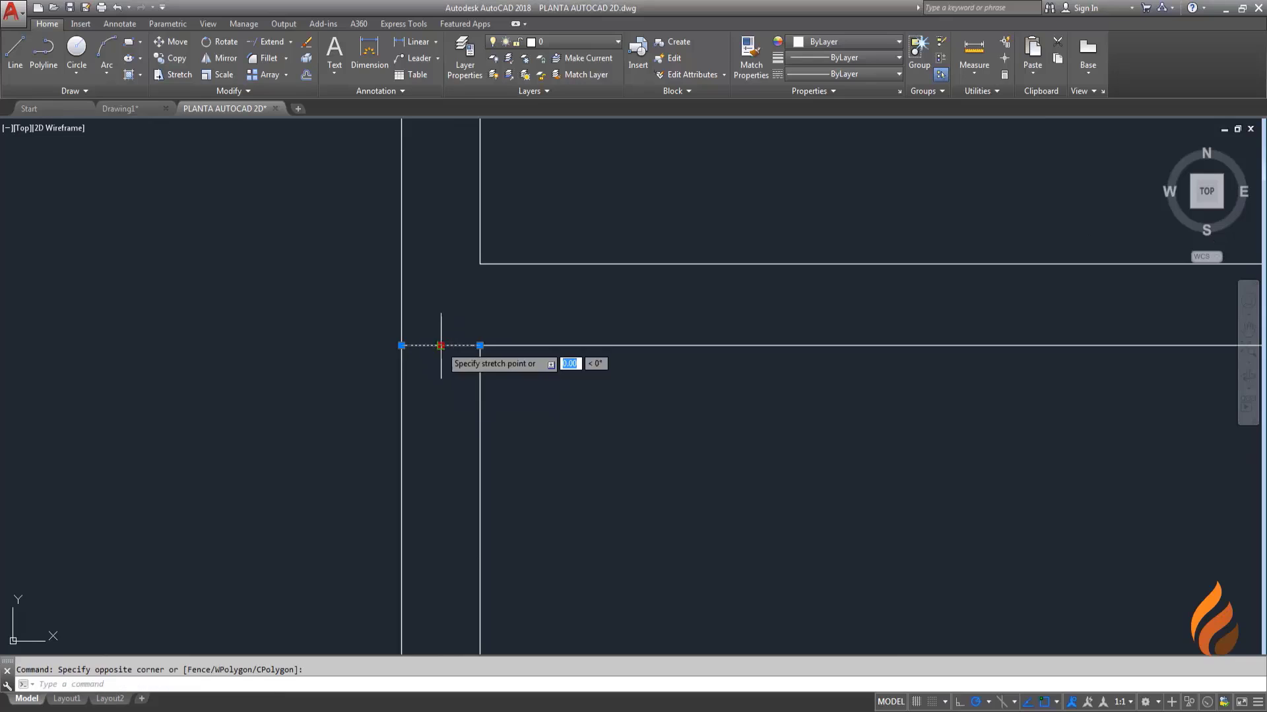
pyautogui.click(440, 400)
pyautogui.press('Escape')
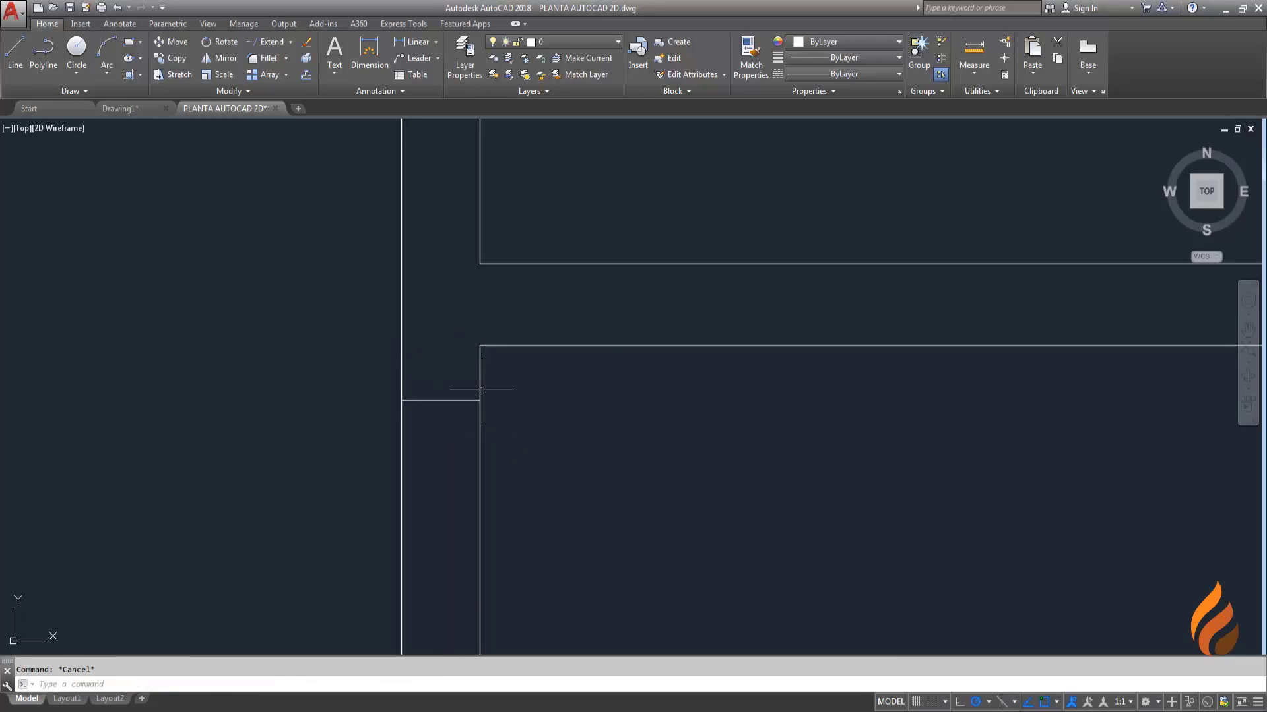
pyautogui.scroll(-2, 488, 382)
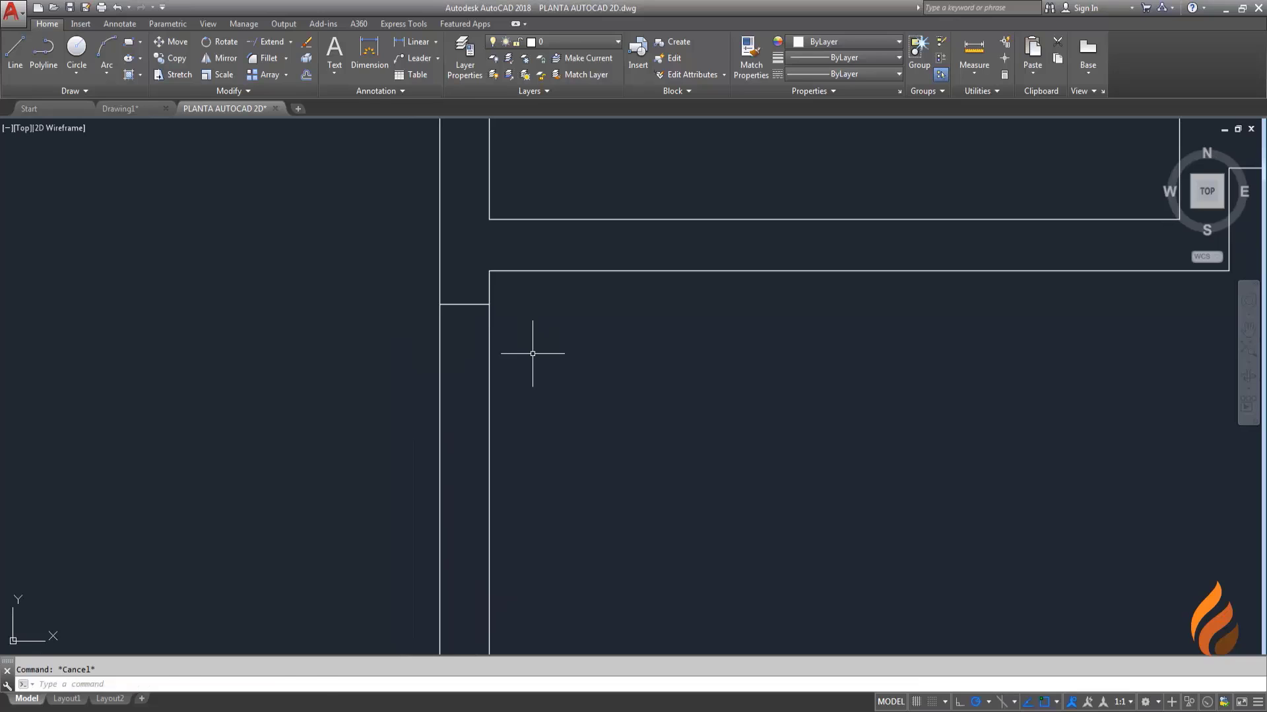
# Step: Offset the jamb line downward to mark the door opening's width
pyautogui.write('o')
pyautogui.press('Return')
# Step: Trim the wall lines between the two jamb lines
pyautogui.press('Return')
pyautogui.click(470, 305)
pyautogui.click(539, 416)
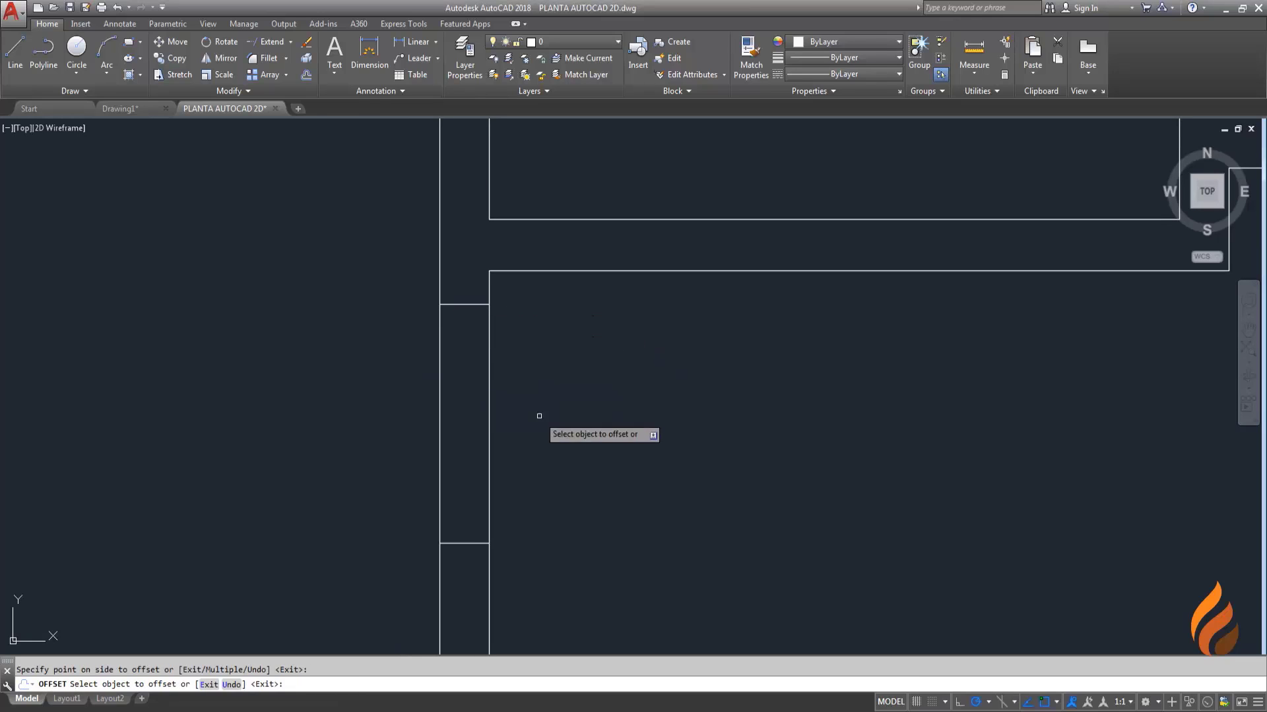
pyautogui.press('Escape')
pyautogui.write('tr')
pyautogui.press('Return')
pyautogui.press('Return')
pyautogui.moveTo(568, 390); pyautogui.dragTo(430, 404)
pyautogui.press('Escape')
# Step: Draw a short jamb line across the wall at the wall junction corner
pyautogui.scroll(-3, 488, 388)
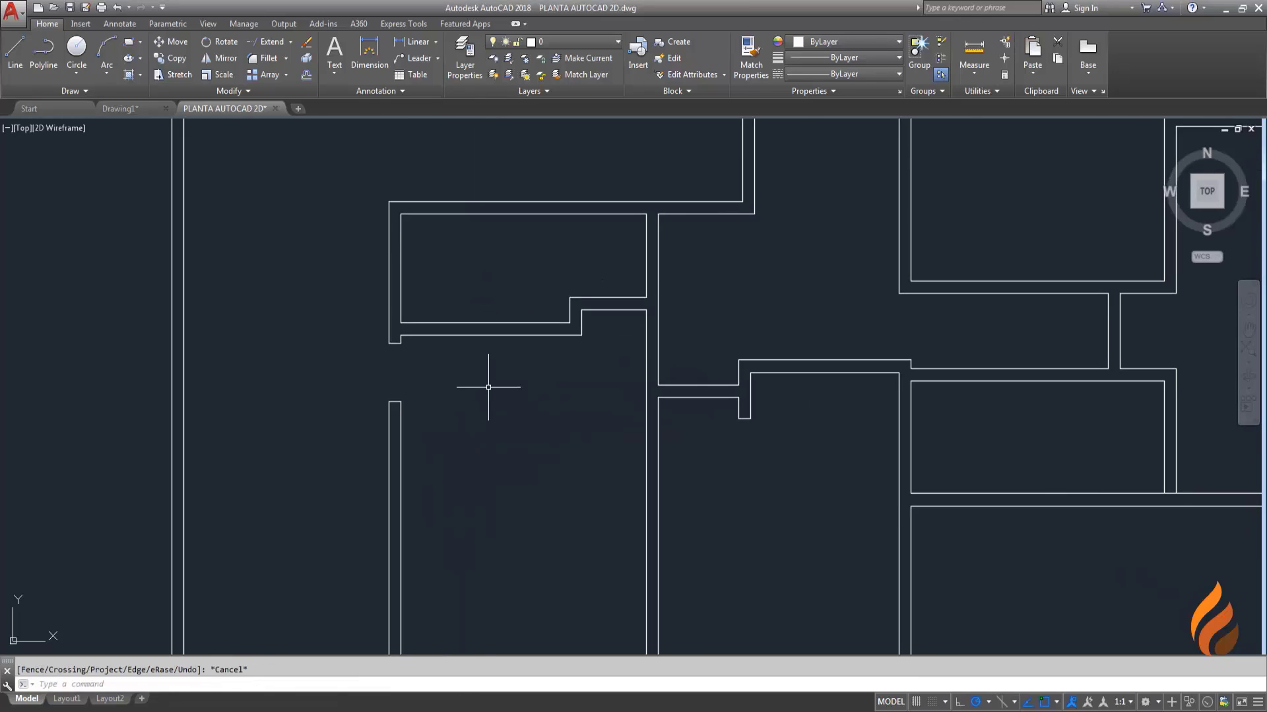
pyautogui.scroll(3, 594, 363)
pyautogui.scroll(1, 627, 356)
pyautogui.write('o')
pyautogui.press('Return')
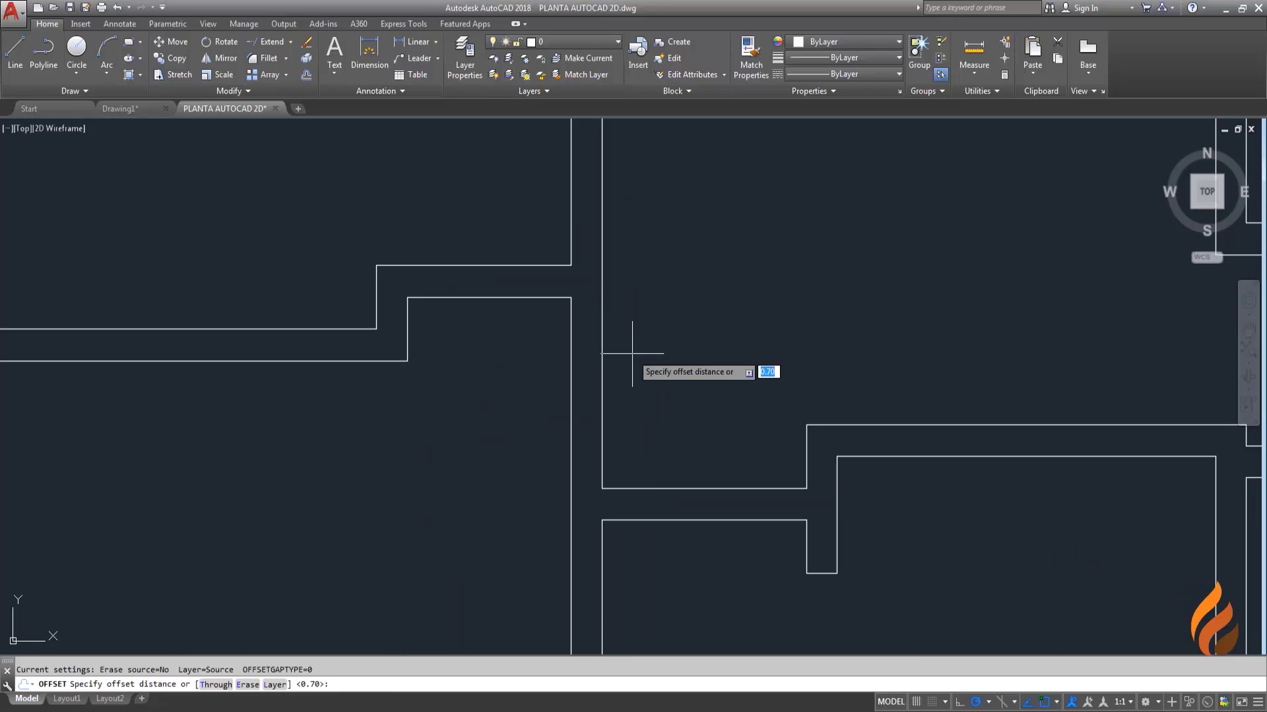
pyautogui.press('Escape')
pyautogui.write('l')
pyautogui.press('Return')
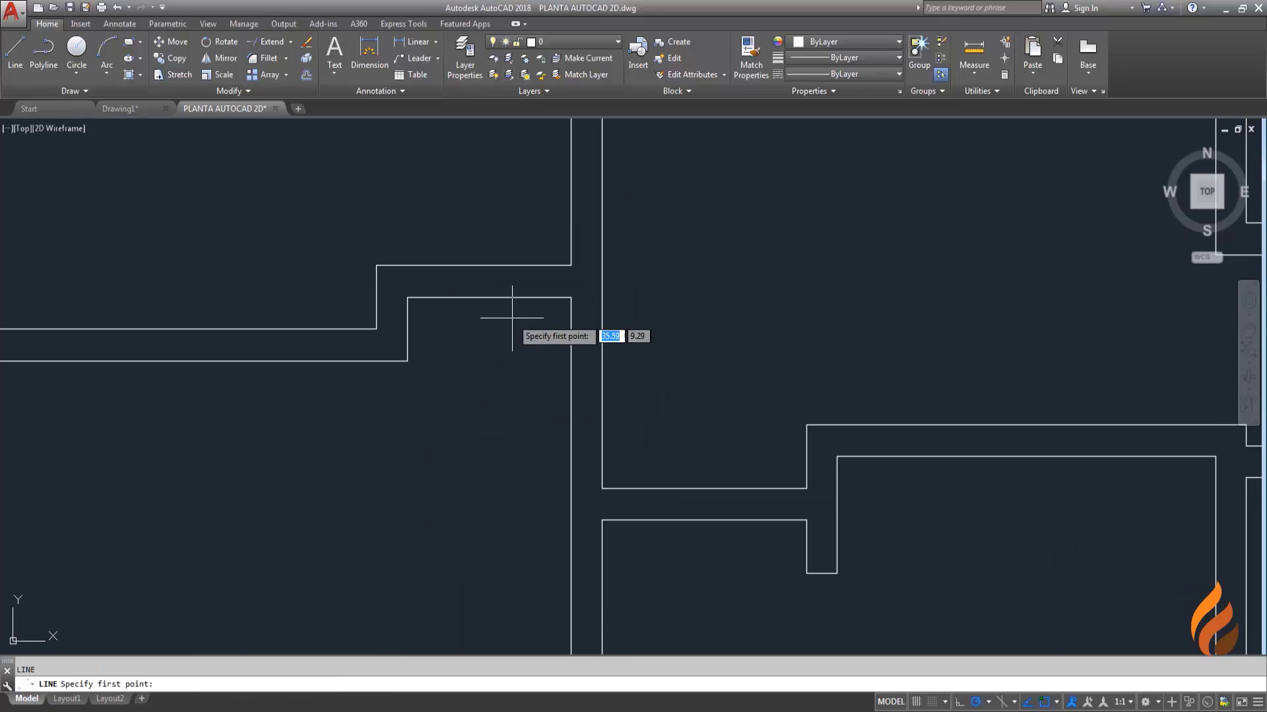
pyautogui.scroll(4, 528, 317)
pyautogui.click(637, 269)
pyautogui.press('Escape')
# Step: Grip-move the jamb line down along the wall
pyautogui.moveTo(671, 302); pyautogui.dragTo(599, 292, button='middle')
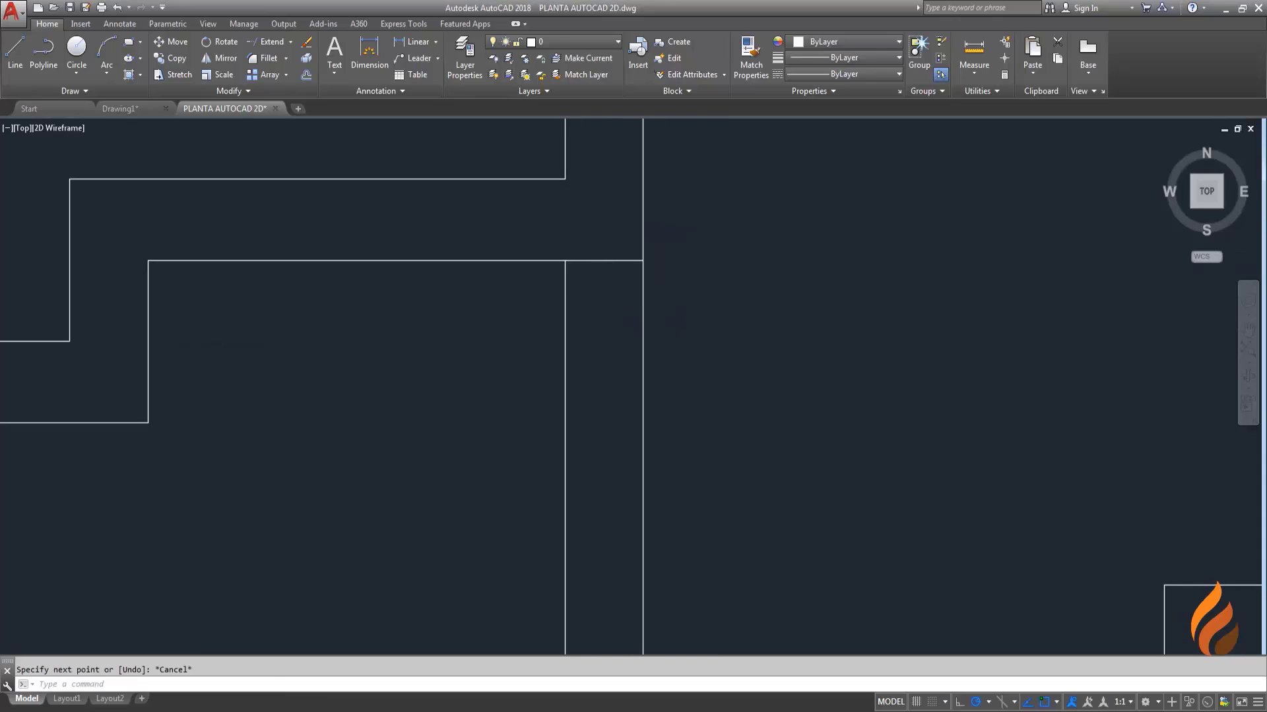
pyautogui.click(608, 260)
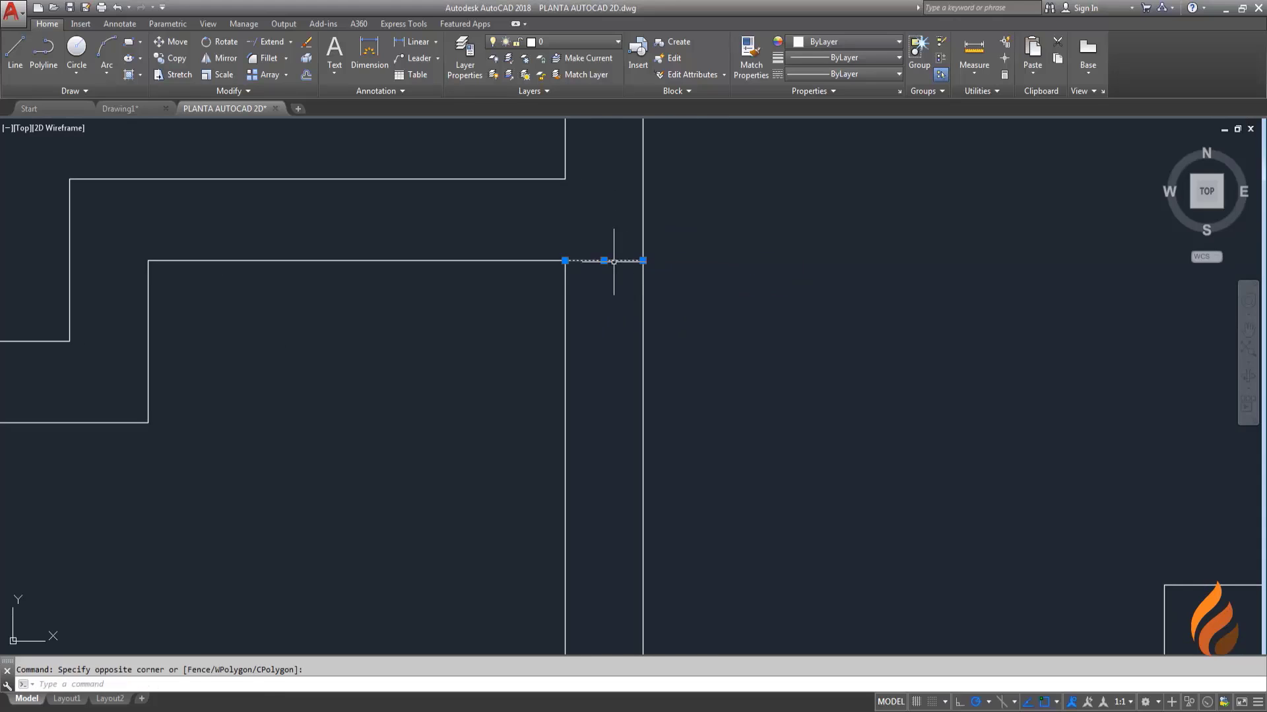
pyautogui.click(604, 311)
pyautogui.press('Escape')
pyautogui.scroll(-2, 604, 311)
# Step: Offset the jamb line 0.7 to set the opening width
pyautogui.write('o')
pyautogui.press('Return')
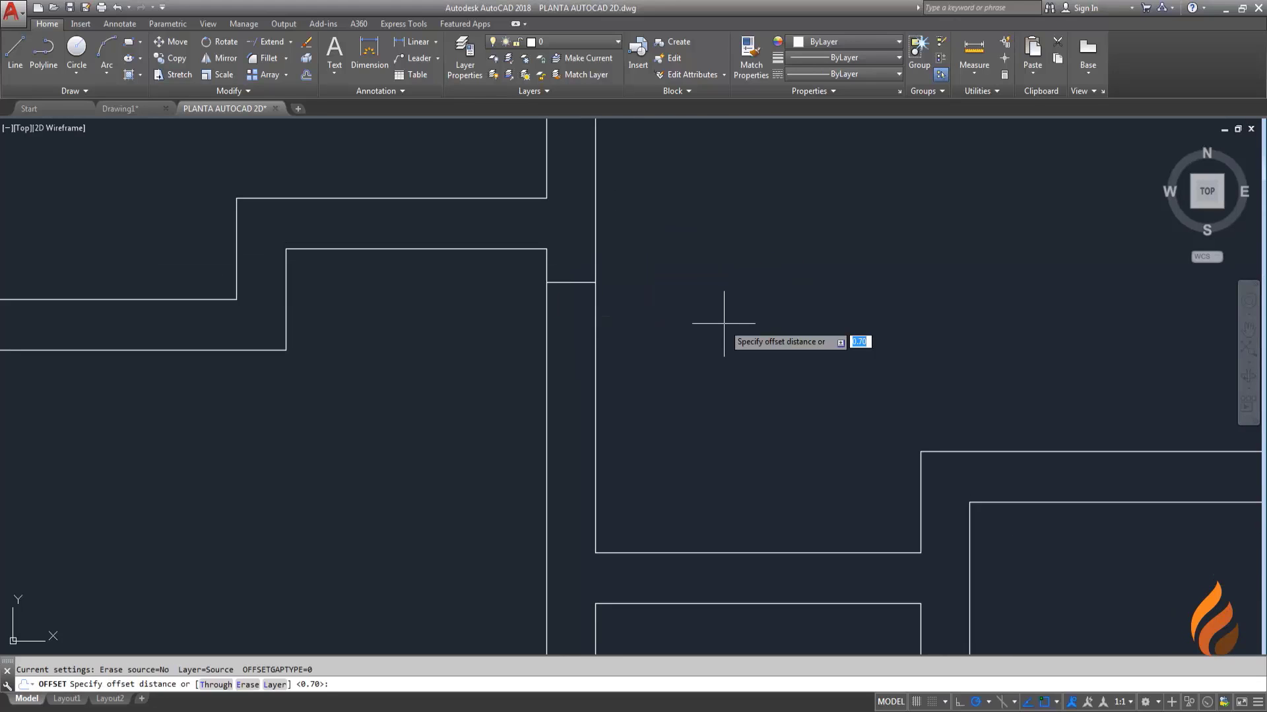
pyautogui.write('.7')
pyautogui.press('Return')
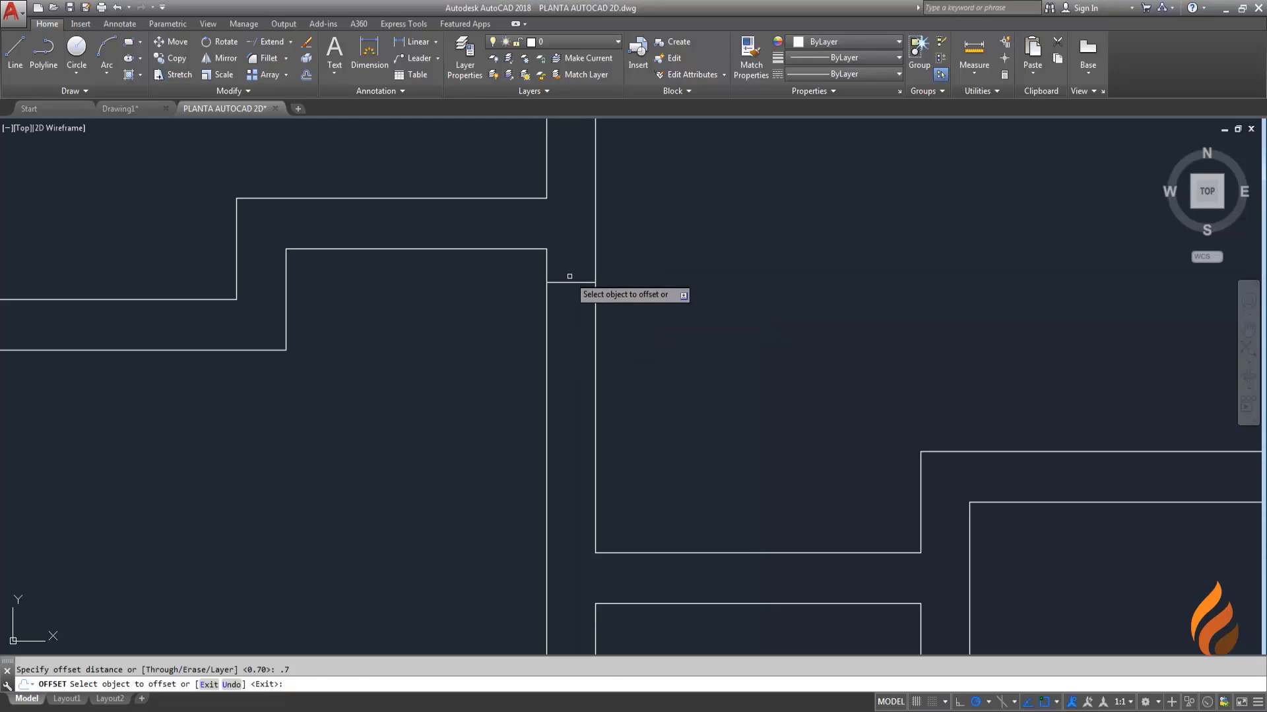
pyautogui.press('Escape')
pyautogui.moveTo(808, 386); pyautogui.dragTo(802, 353, button='middle')
# Step: Trim the wall lines between the jambs with a crossing window
pyautogui.write('tr')
pyautogui.press('Return')
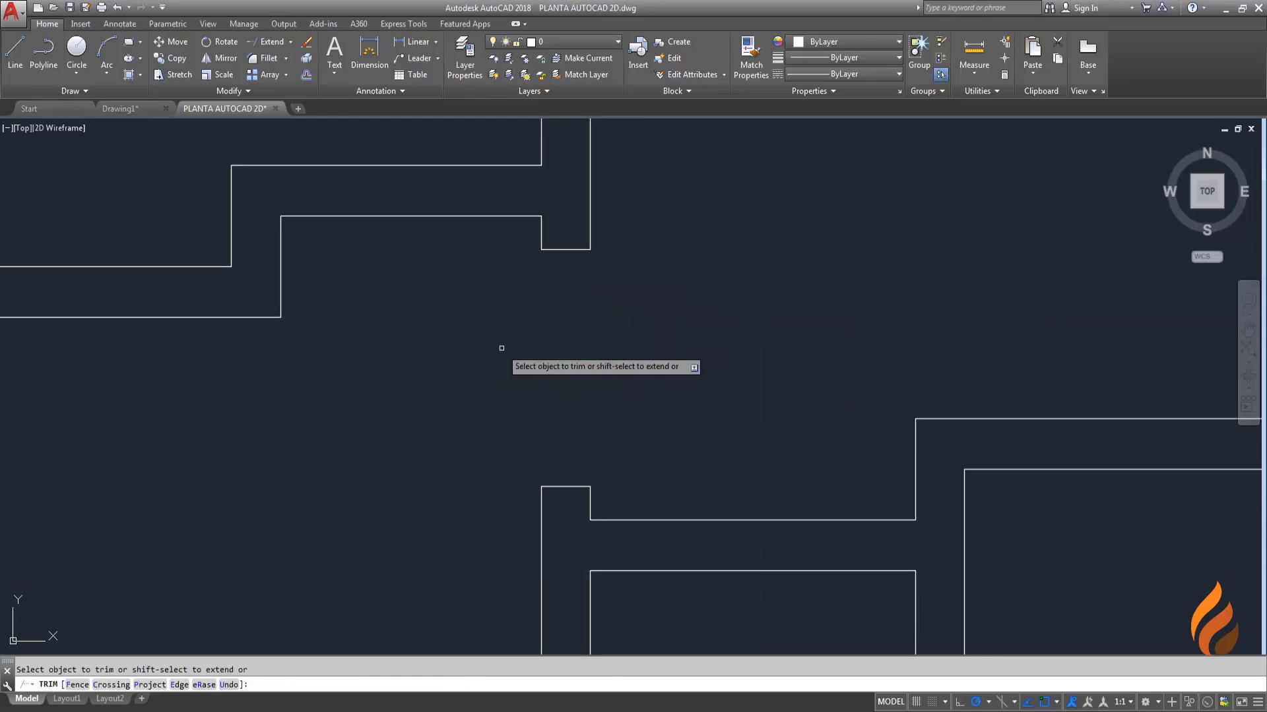
pyautogui.press('Escape')
pyautogui.moveTo(754, 532); pyautogui.dragTo(590, 389, button='middle')
# Step: Draw a jamb line across the horizontal wall, 0.1 from its corner with the vertical wall
pyautogui.write('o')
pyautogui.press('Return')
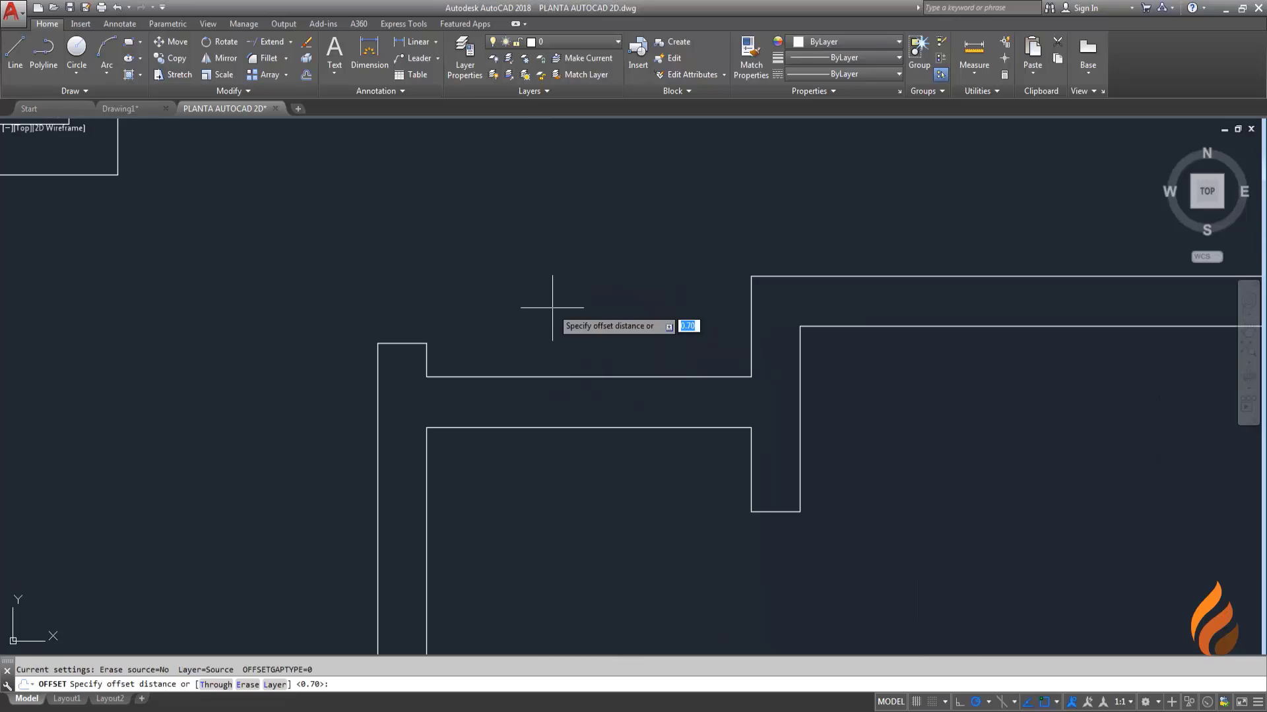
pyautogui.press('Escape')
pyautogui.write('l')
pyautogui.press('Return')
pyautogui.press('Escape')
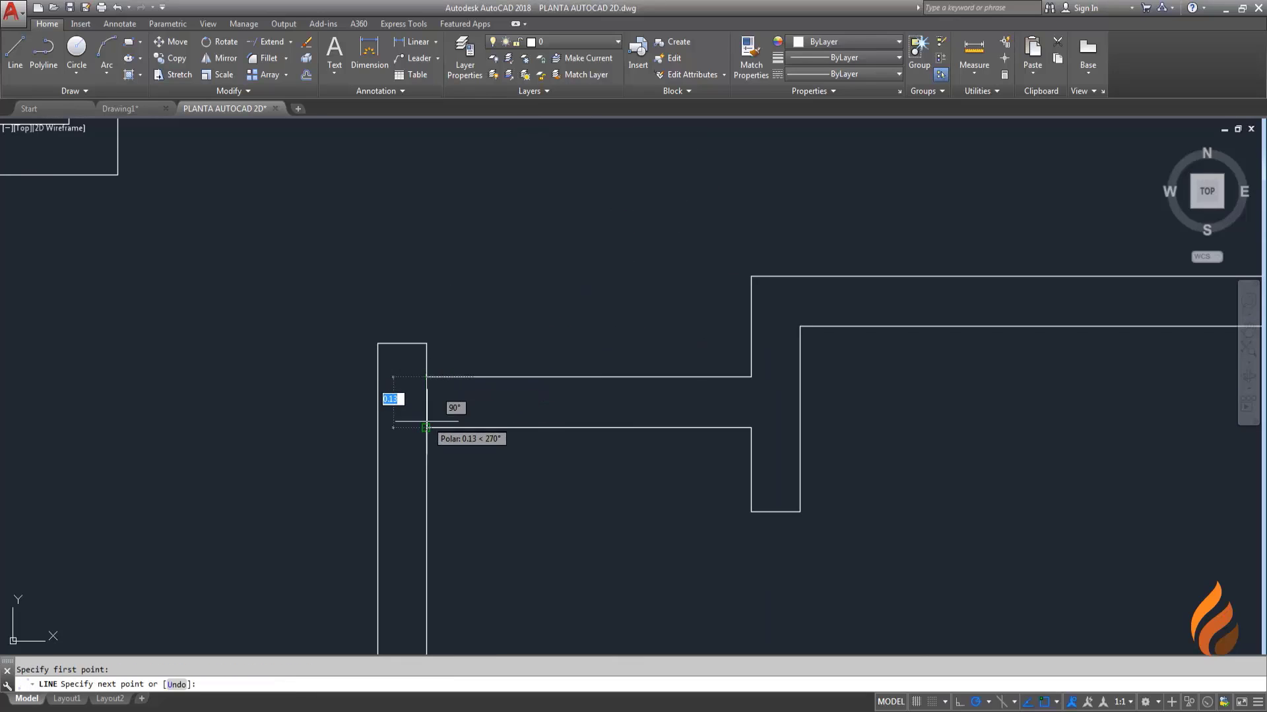
pyautogui.scroll(2, 443, 403)
pyautogui.click(424, 409)
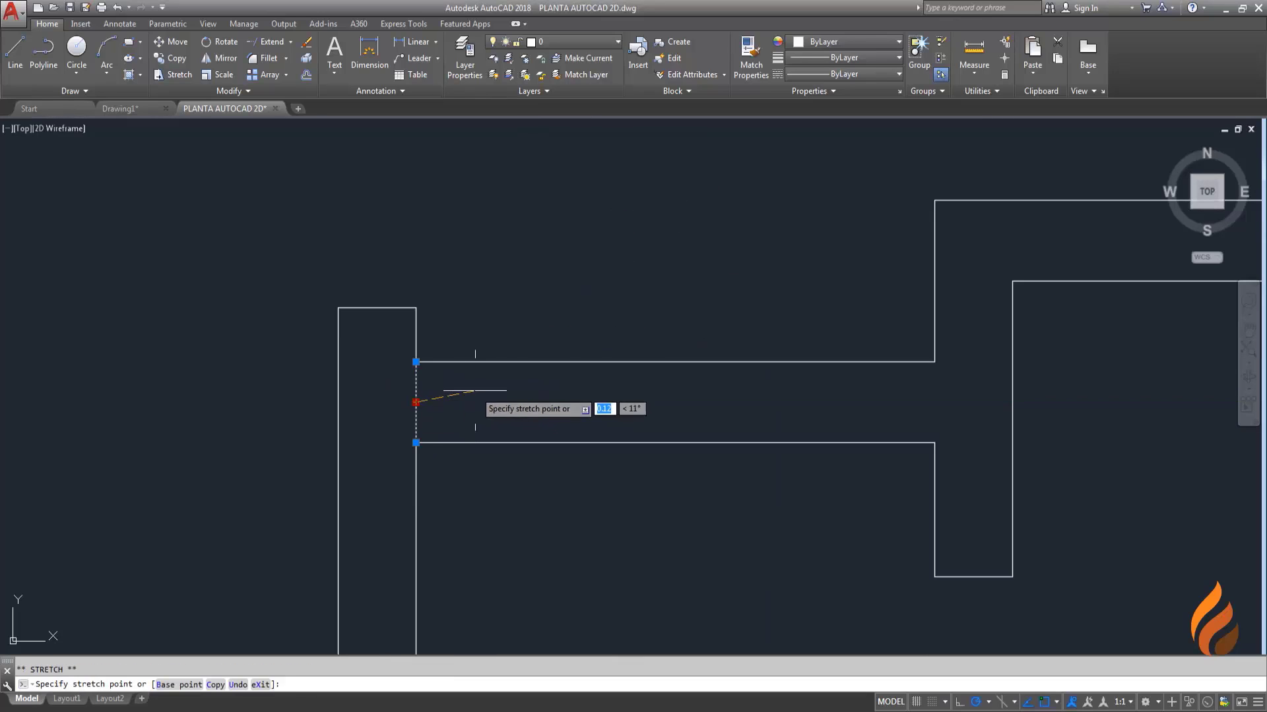
pyautogui.write('.1')
pyautogui.press('Return')
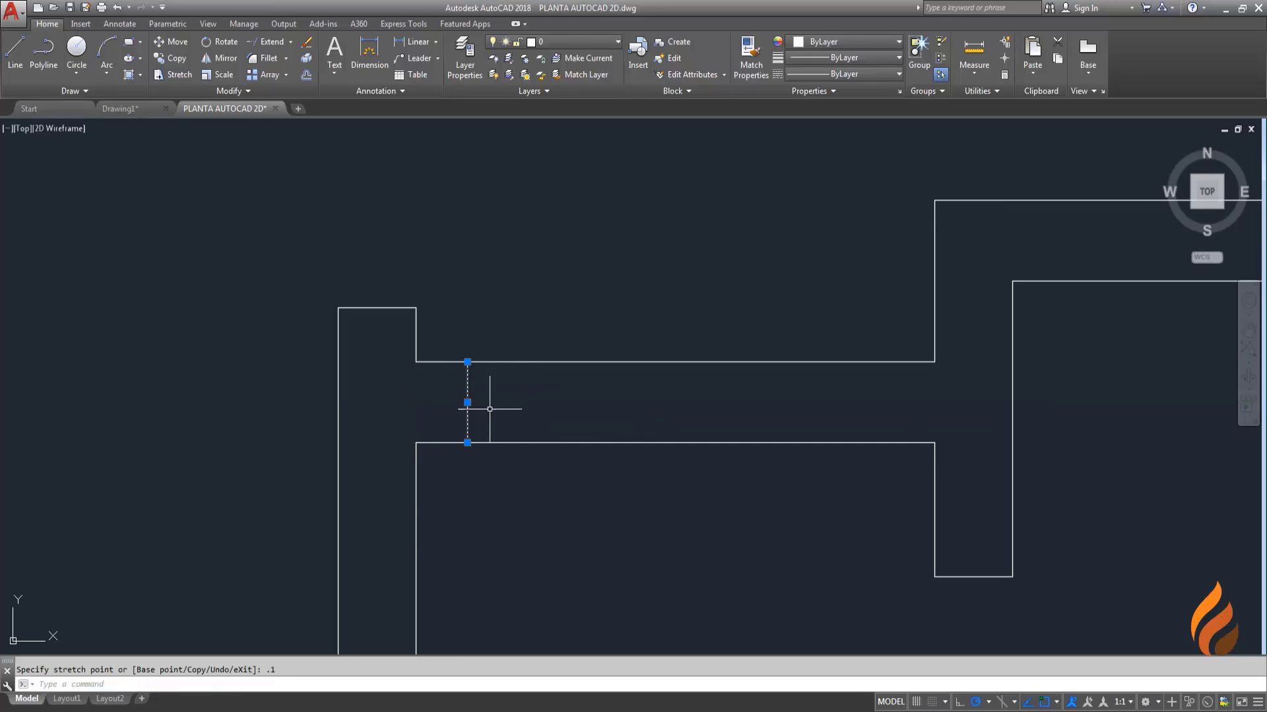
pyautogui.press('Escape')
# Step: Offset the jamb line 0.70 and trim the wall lines between the two jambs
pyautogui.write('o')
pyautogui.press('Return')
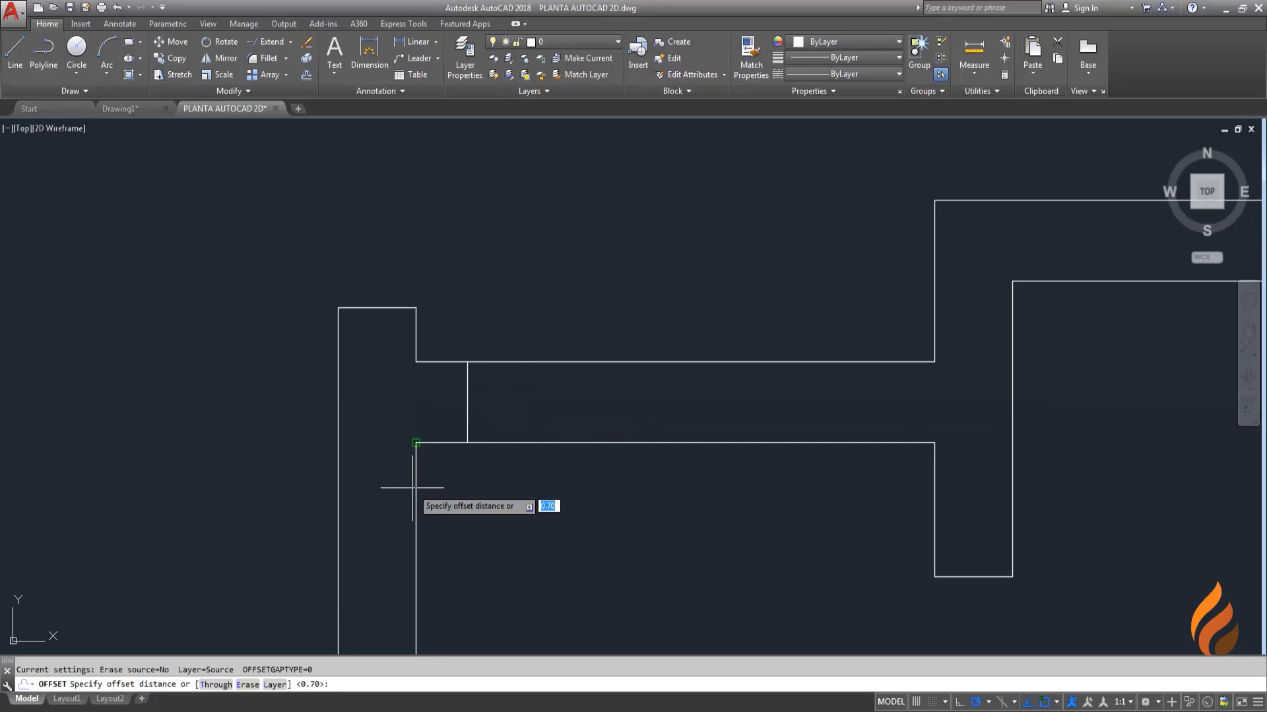
pyautogui.press('Return')
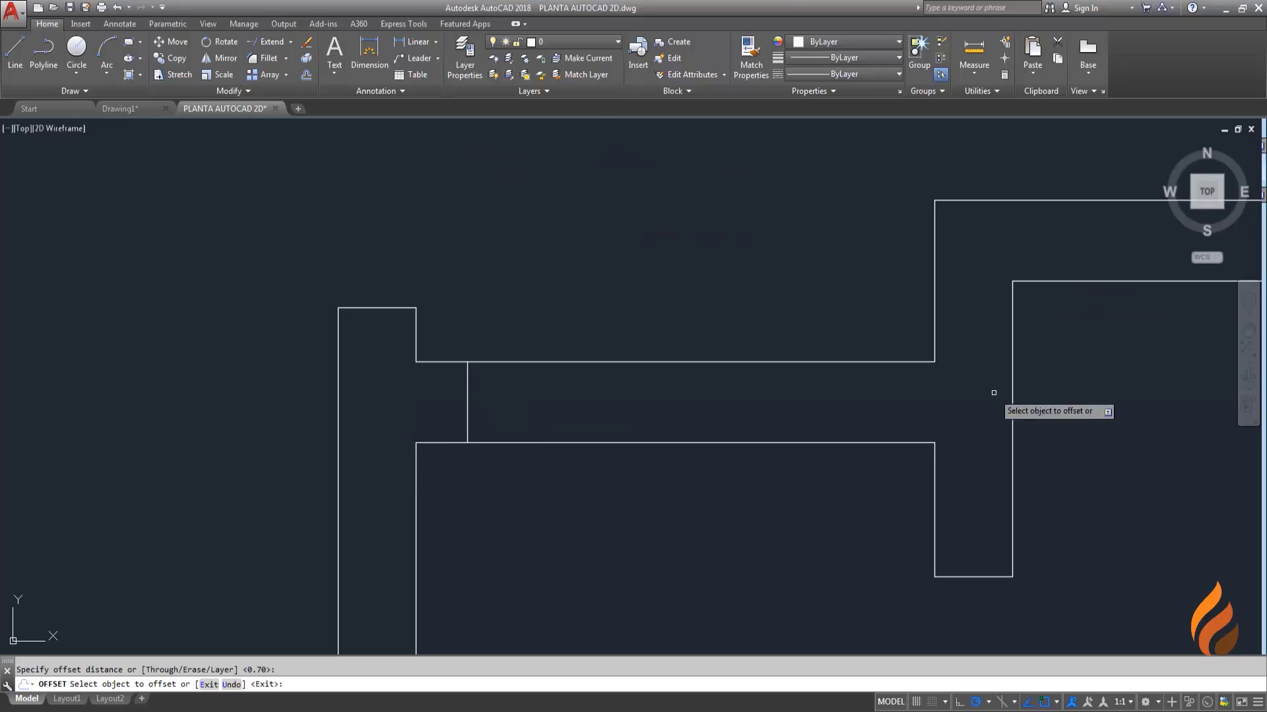
pyautogui.press('Escape')
pyautogui.write('tr')
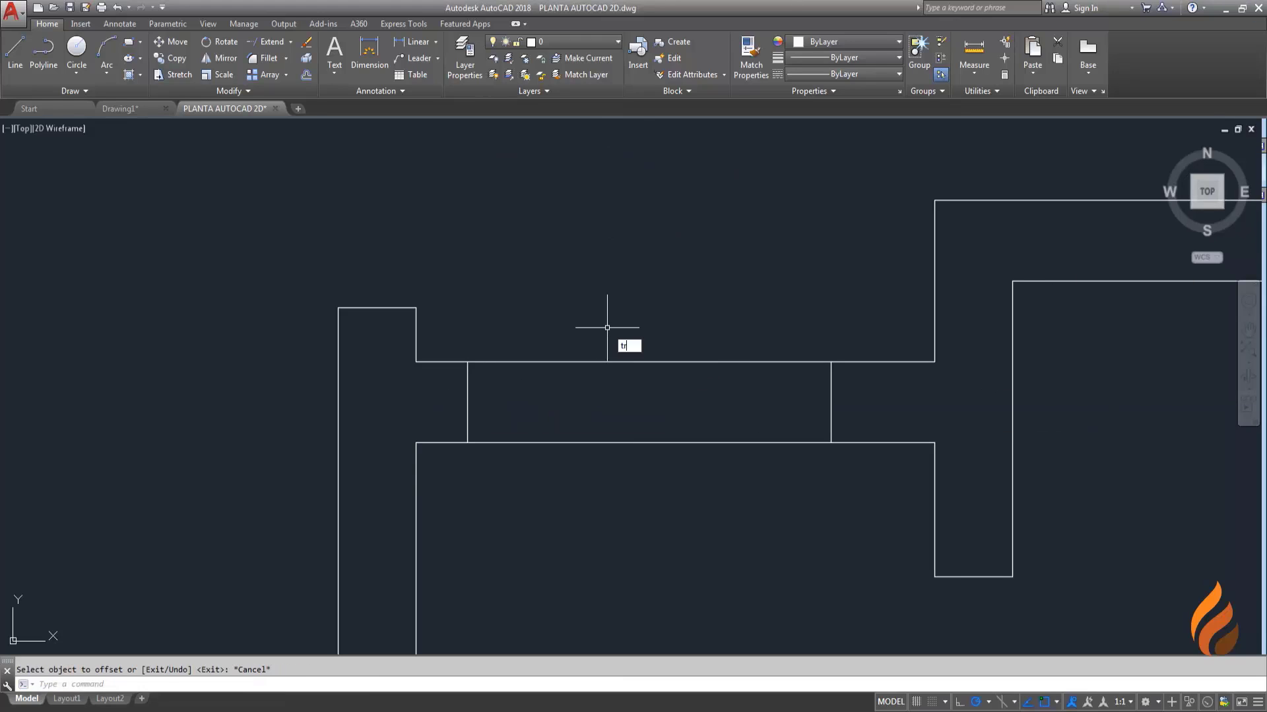
pyautogui.press('Return')
pyautogui.press('Return')
pyautogui.click(621, 455)
pyautogui.click(585, 363)
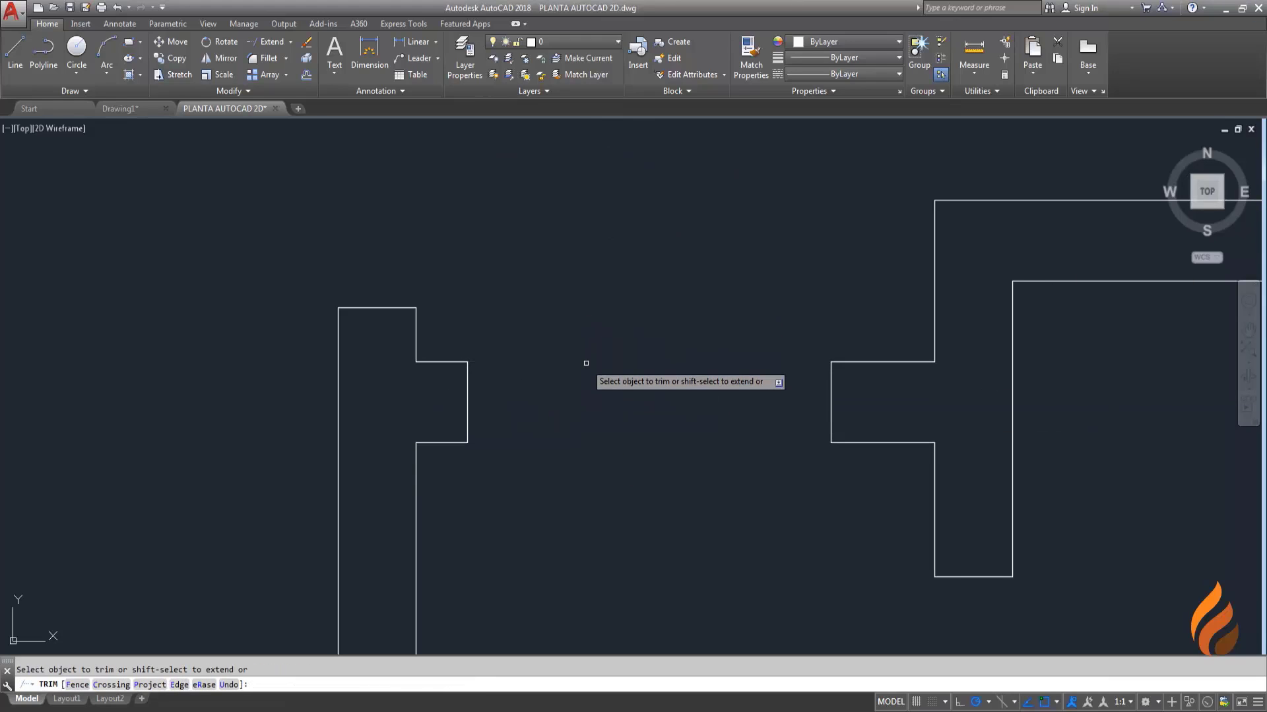
pyautogui.press('Escape')
pyautogui.scroll(-5, 362, 418)
pyautogui.scroll(-1, 477, 374)
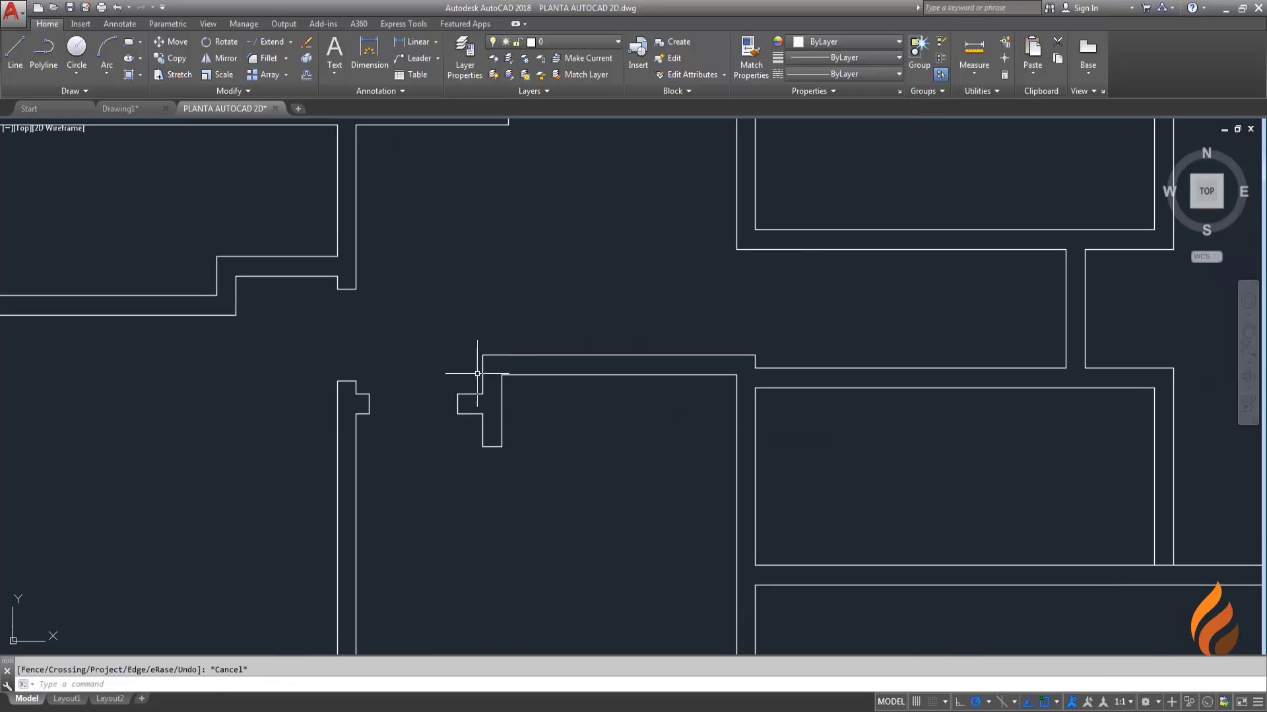
pyautogui.scroll(-2, 475, 359)
# Step: Draw a jamb line across the wall above the small left room at its inner corner
pyautogui.scroll(4, 448, 316)
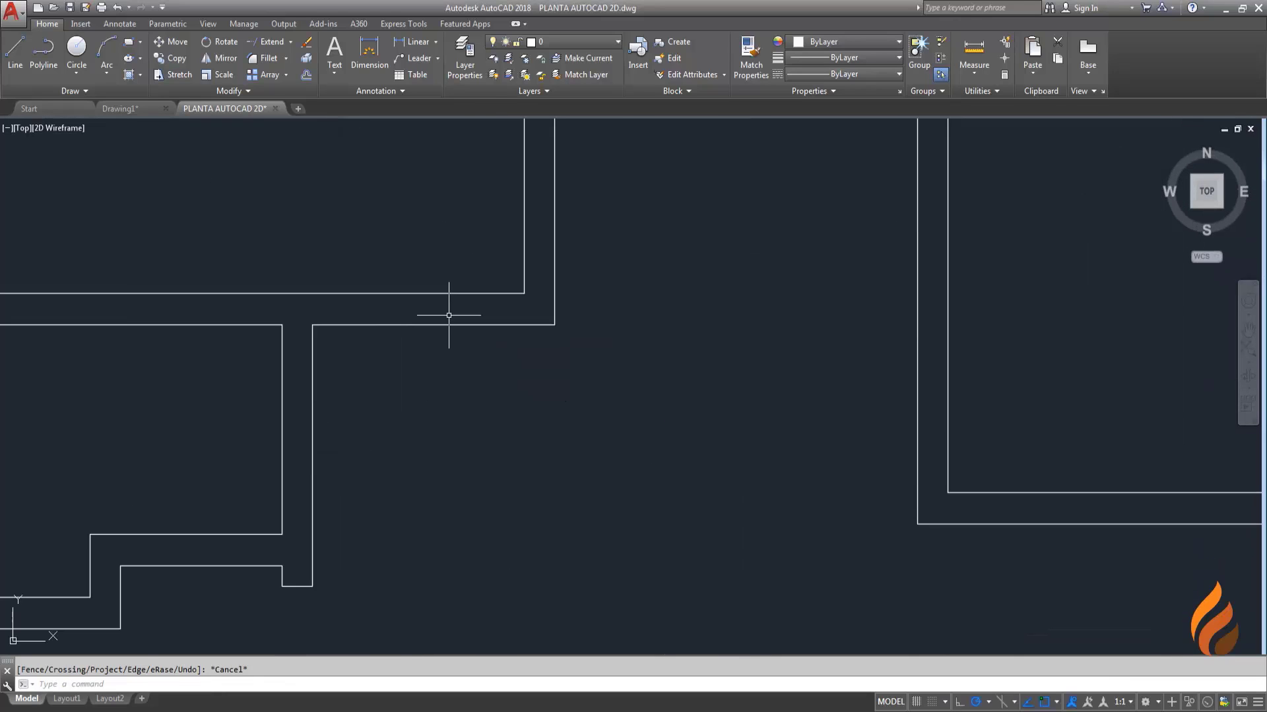
pyautogui.scroll(2, 446, 271)
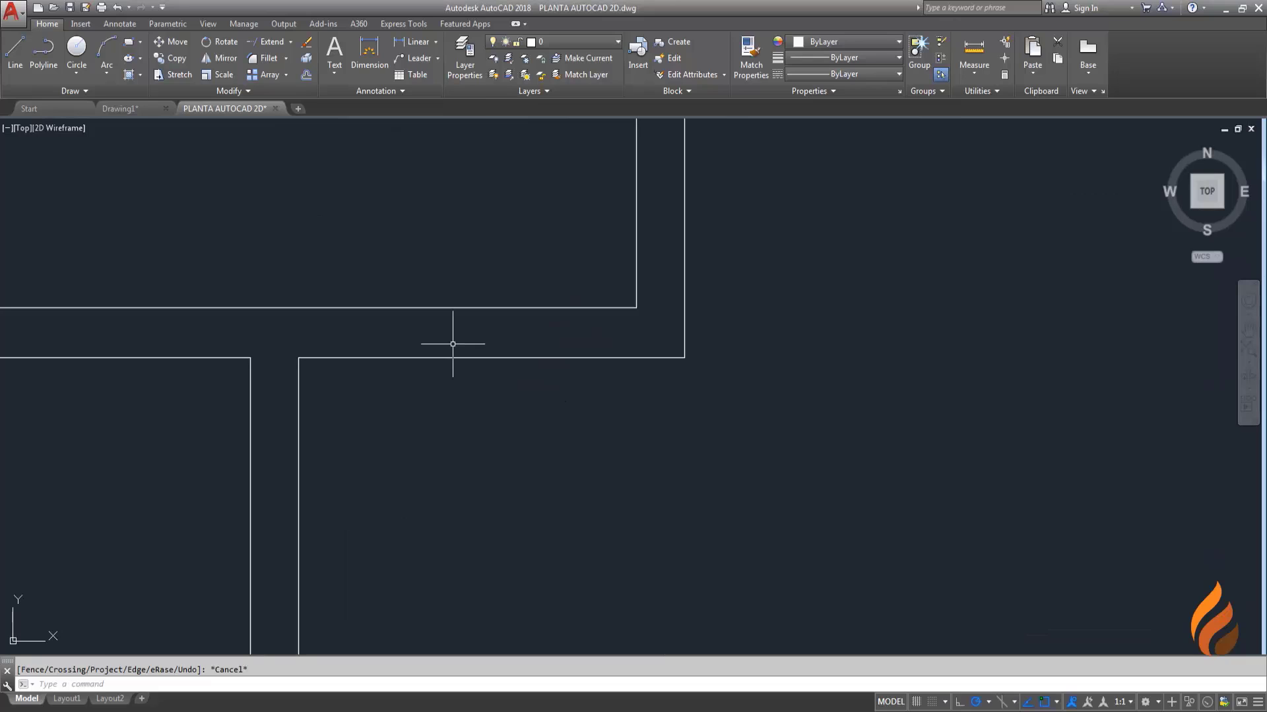
pyautogui.press('l')
pyautogui.press('Return')
pyautogui.click(683, 358)
pyautogui.press('Escape')
pyautogui.scroll(2, 638, 333)
# Step: Move the jamb line away from the corner using its midpoint grip
pyautogui.click(658, 336)
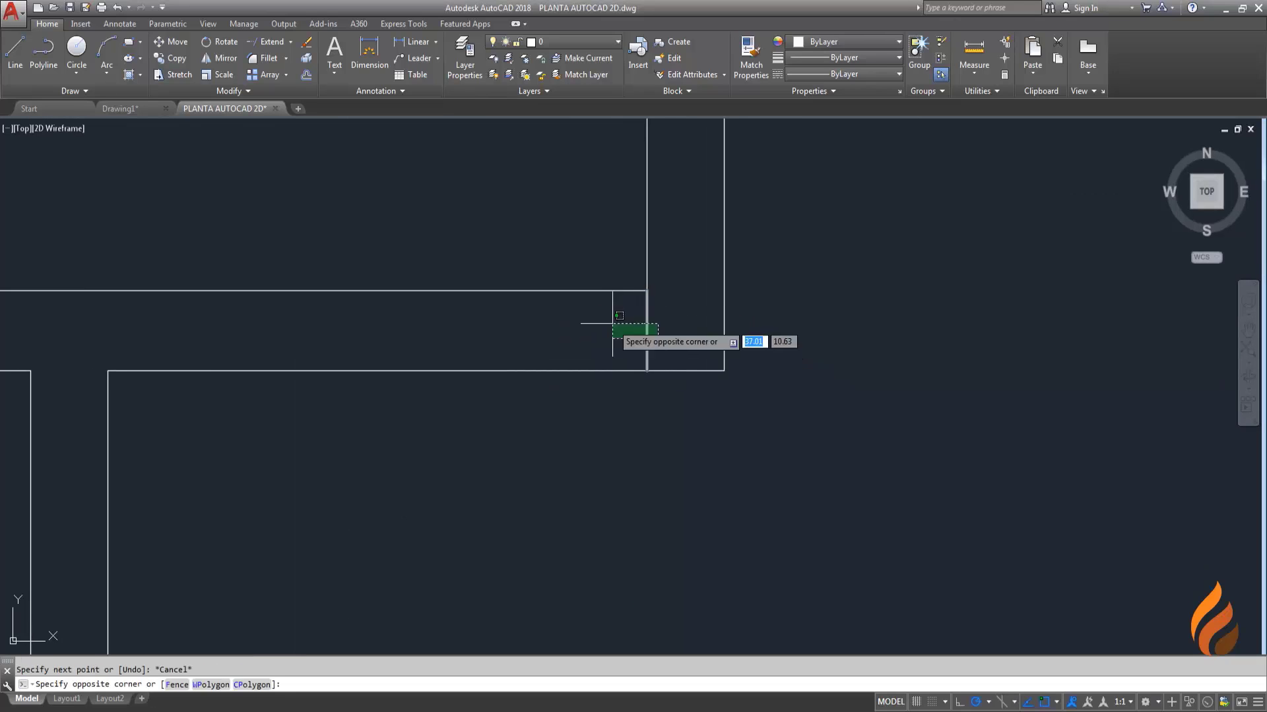
pyautogui.click(612, 323)
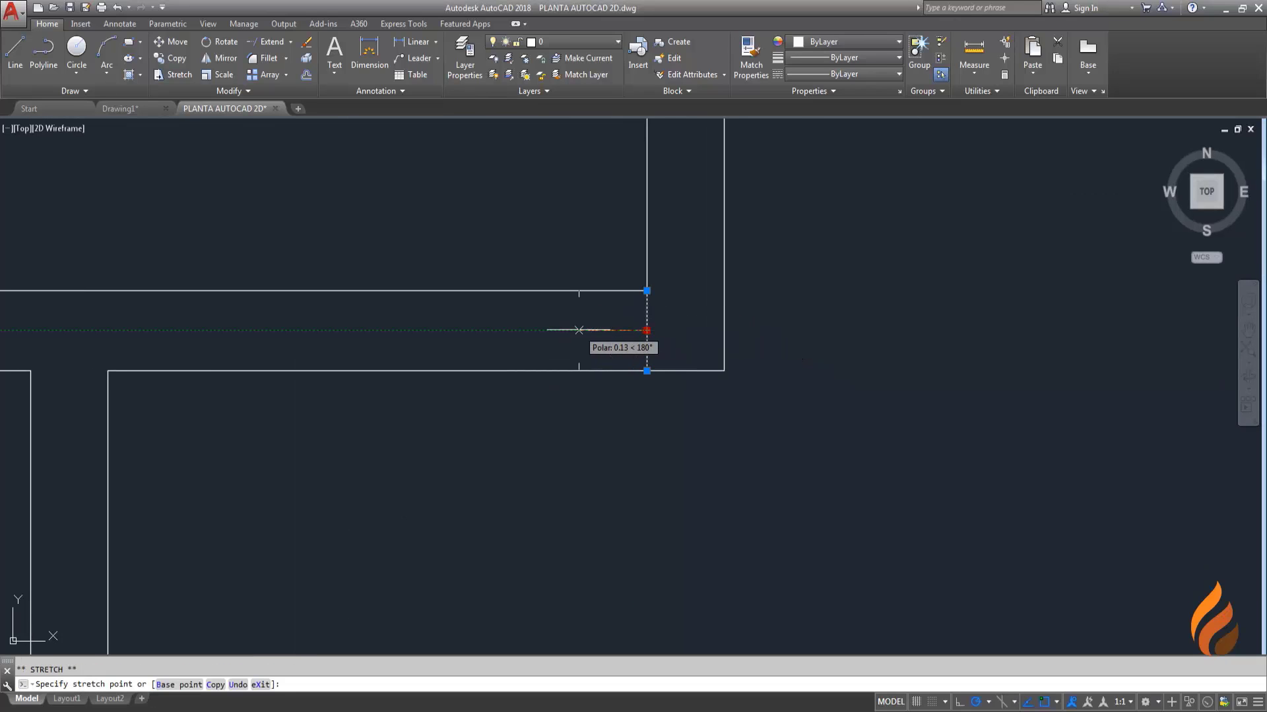
pyautogui.press('Escape')
pyautogui.scroll(-6, 567, 356)
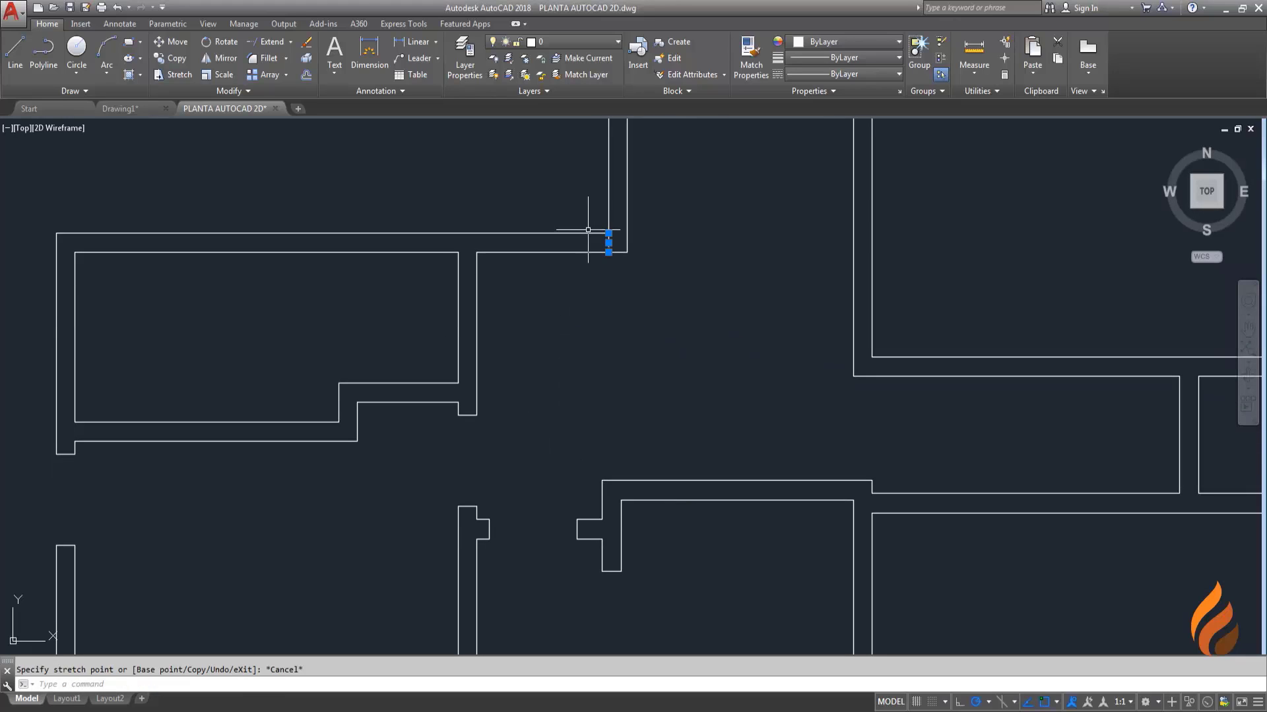
pyautogui.scroll(5, 598, 227)
pyautogui.click(642, 293)
pyautogui.write('1')
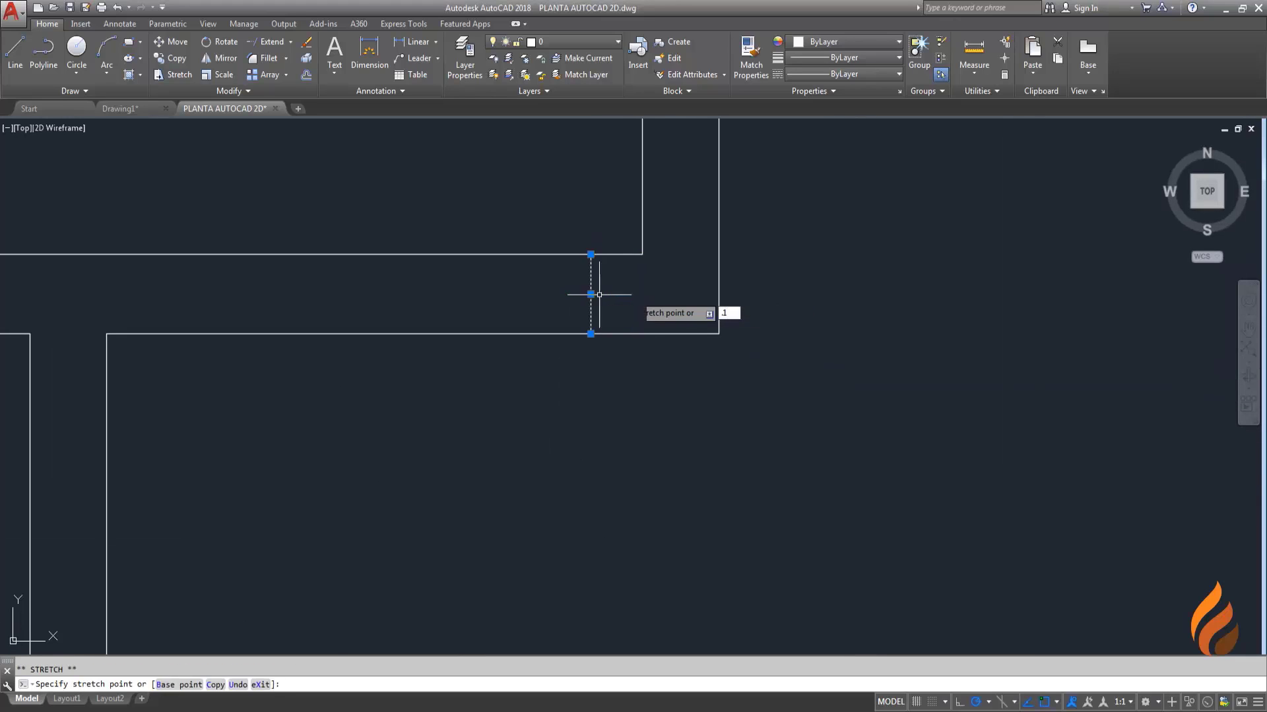
pyautogui.click(590, 293)
pyautogui.press('Escape')
# Step: Offset the jamb line 0.70 along the wall to mark the opening's second side
pyautogui.press('o')
pyautogui.press('Return')
pyautogui.write('1')
pyautogui.press('Return')
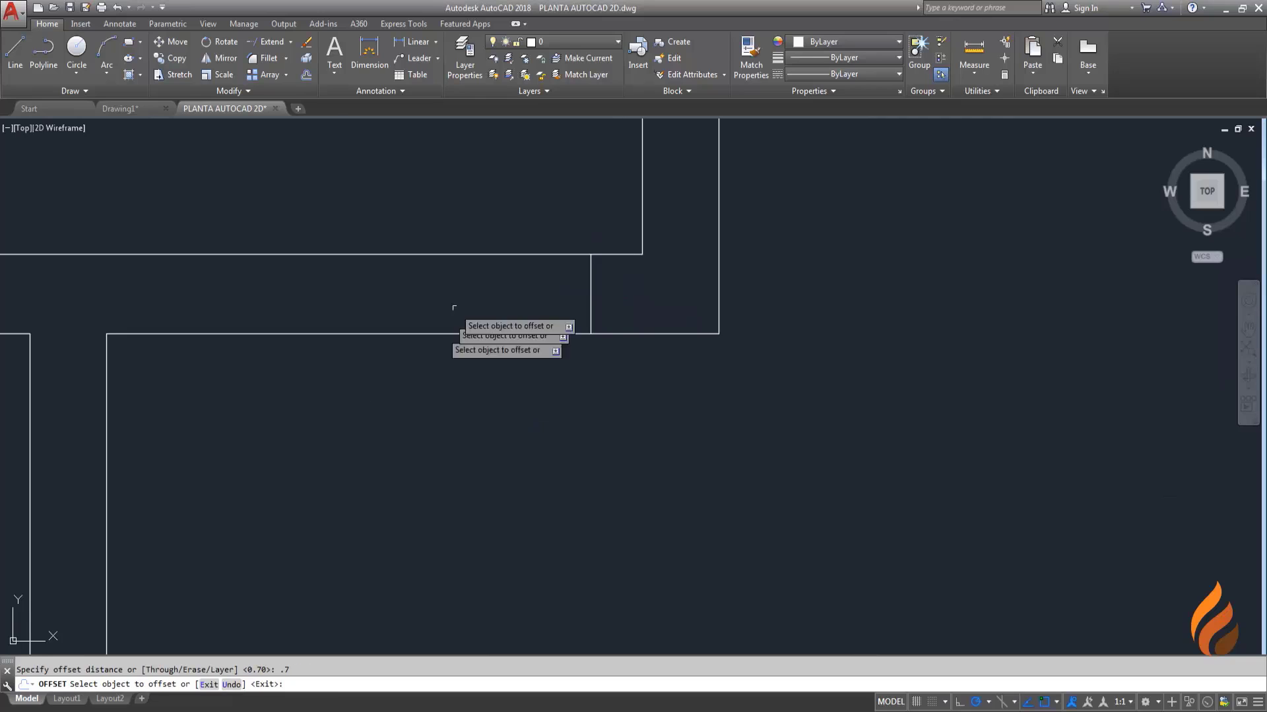
pyautogui.click(591, 297)
pyautogui.click(264, 297)
pyautogui.press('Escape')
pyautogui.press('Return')
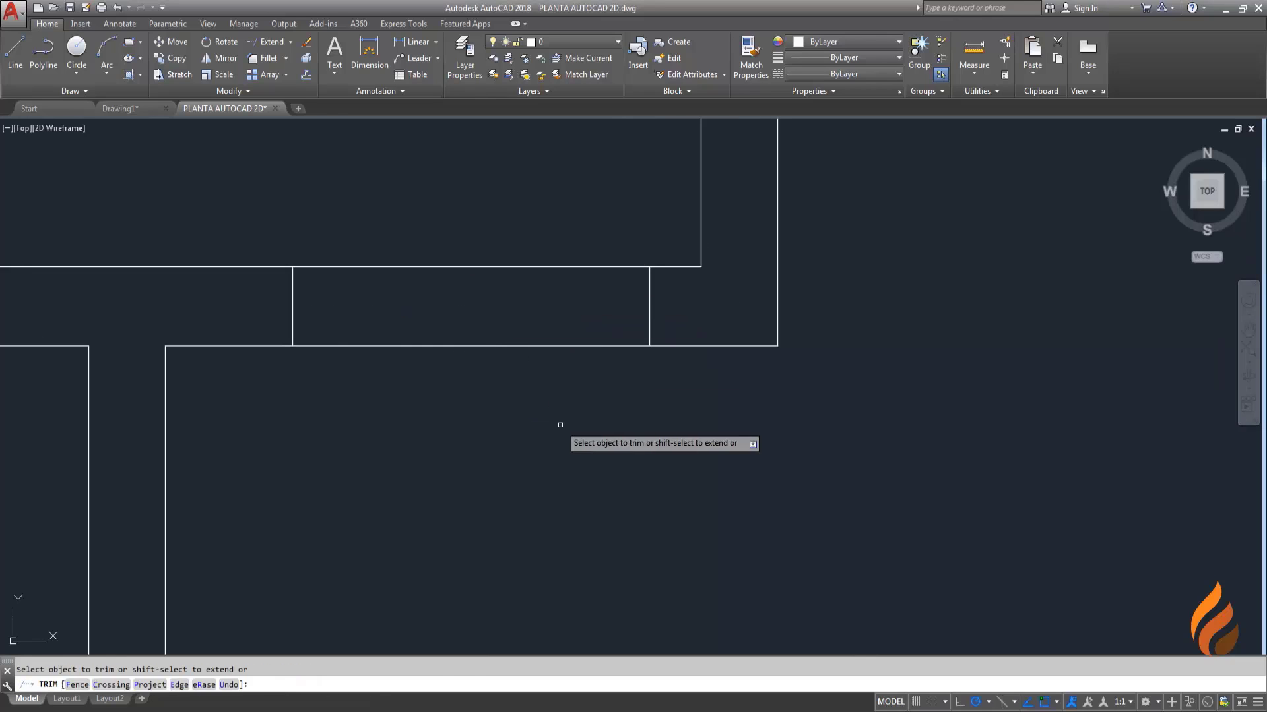
pyautogui.scroll(-3, 560, 425)
pyautogui.scroll(1, 659, 424)
pyautogui.press('Escape')
# Step: Draw a jamb line across the wall at its corner and grip-stretch it into position
pyautogui.scroll(4, 640, 467)
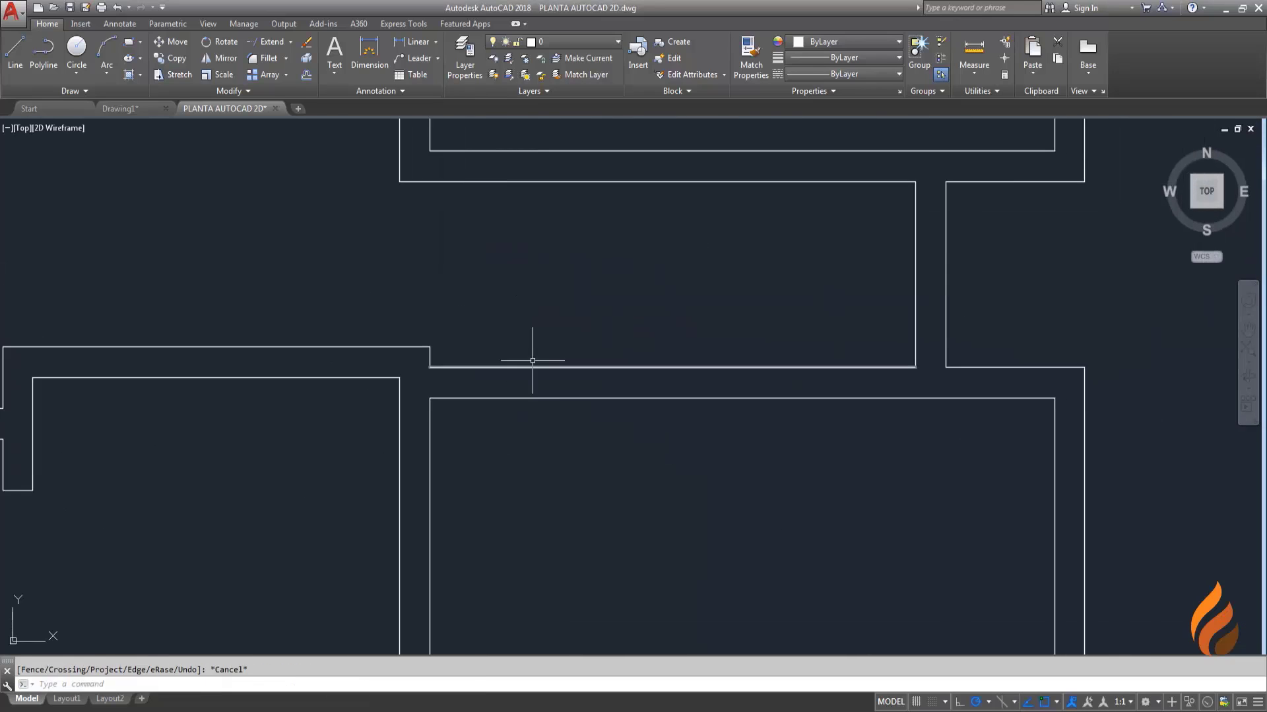
pyautogui.write('l')
pyautogui.press('Return')
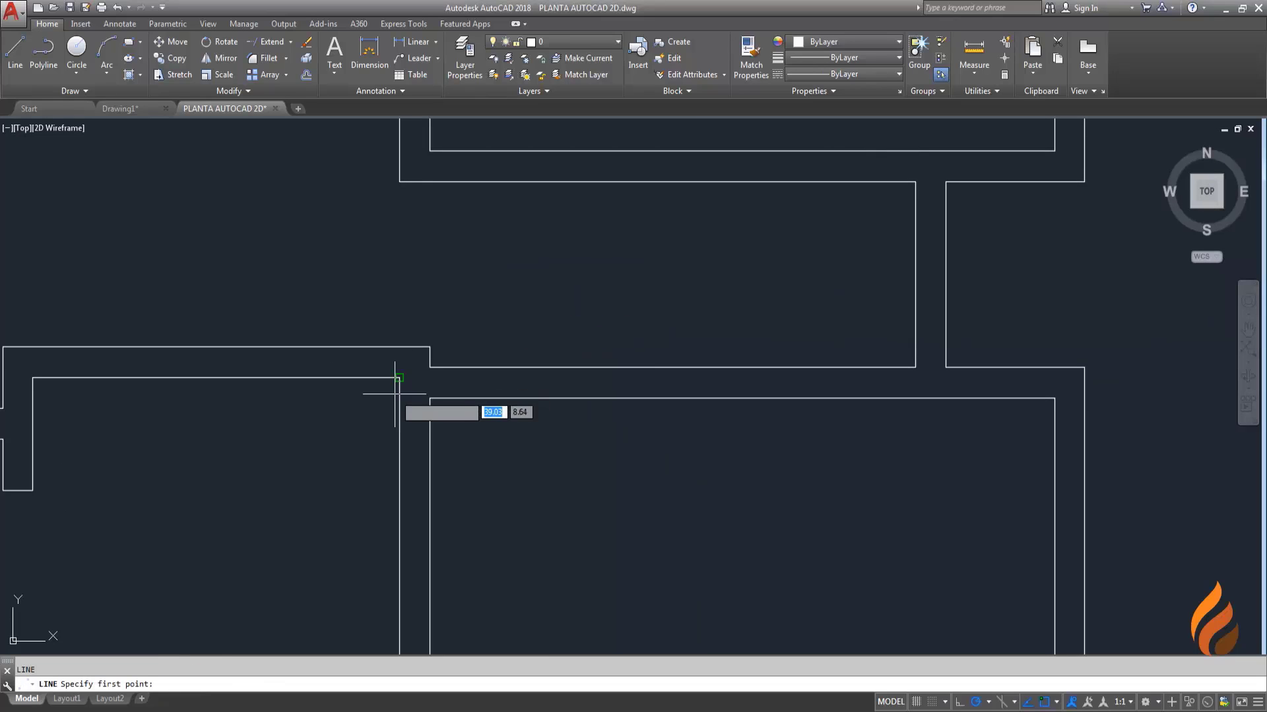
pyautogui.scroll(2, 428, 393)
pyautogui.click(430, 401)
pyautogui.press('Escape')
pyautogui.click(429, 353)
pyautogui.press('space')
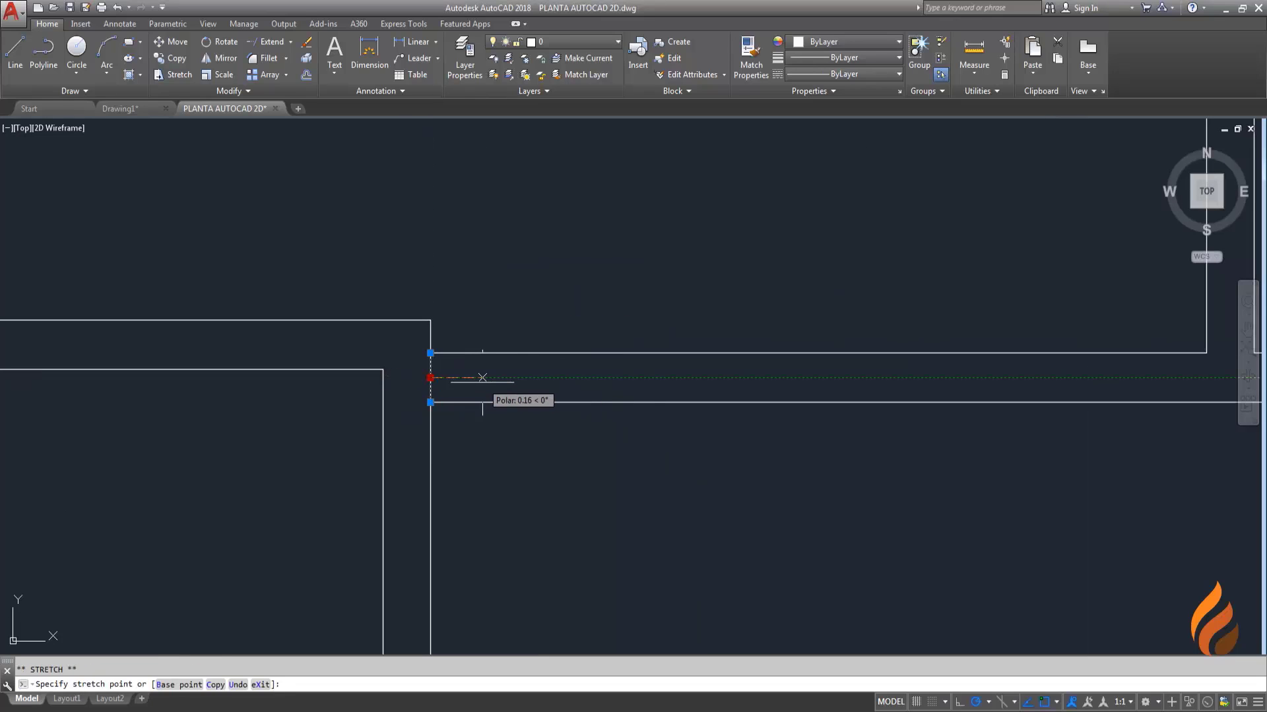
pyautogui.click(461, 353)
pyautogui.click(462, 402)
pyautogui.press('Escape')
# Step: Offset the jamb line 0.60 and trim the wall lines between the two jambs
pyautogui.write('o')
pyautogui.press('Return')
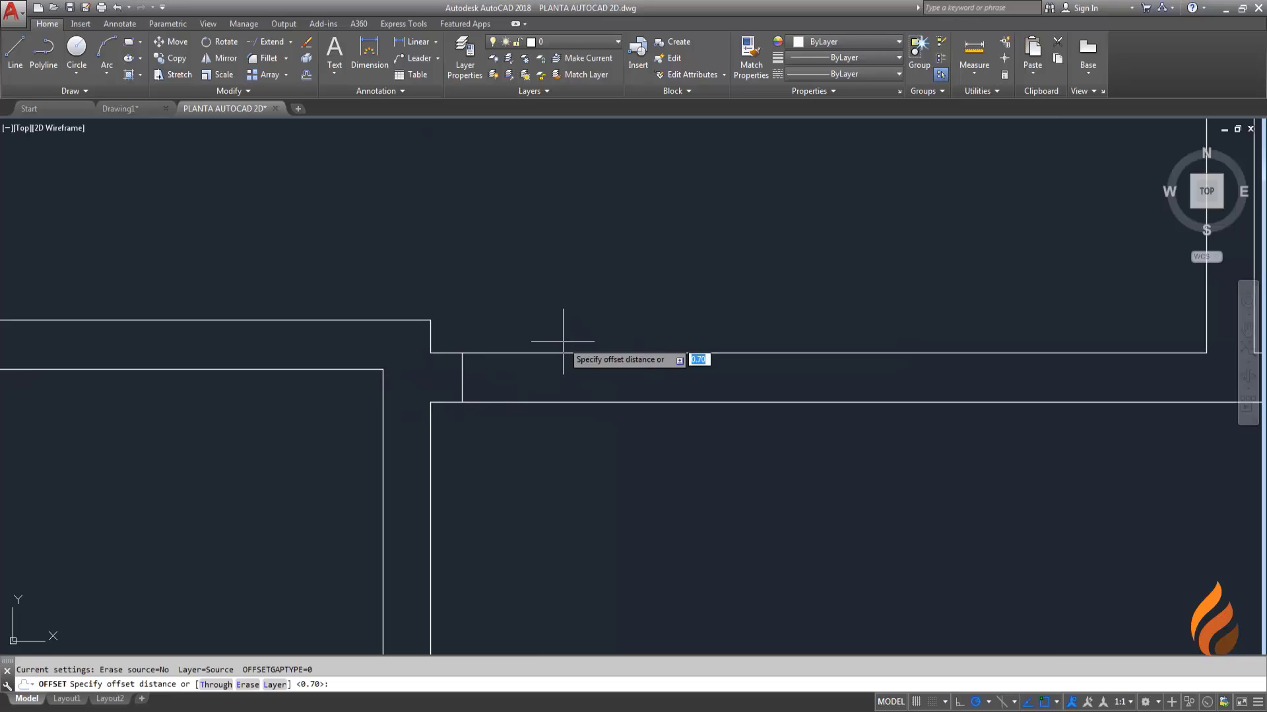
pyautogui.press('Return')
pyautogui.click(462, 376)
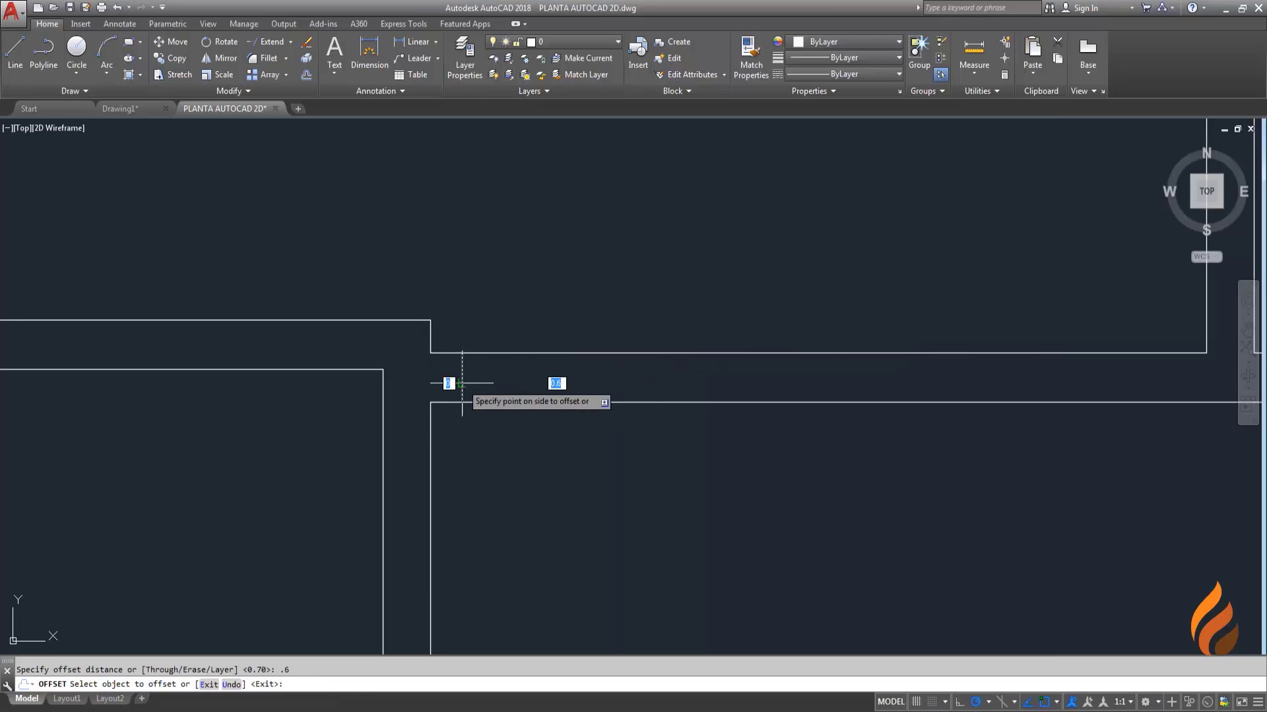
pyautogui.click(554, 376)
pyautogui.press('Return')
pyautogui.write('tr')
pyautogui.press('Return')
pyautogui.press('Return')
pyautogui.moveTo(587, 462); pyautogui.dragTo(570, 389)
pyautogui.scroll(-3, 523, 353)
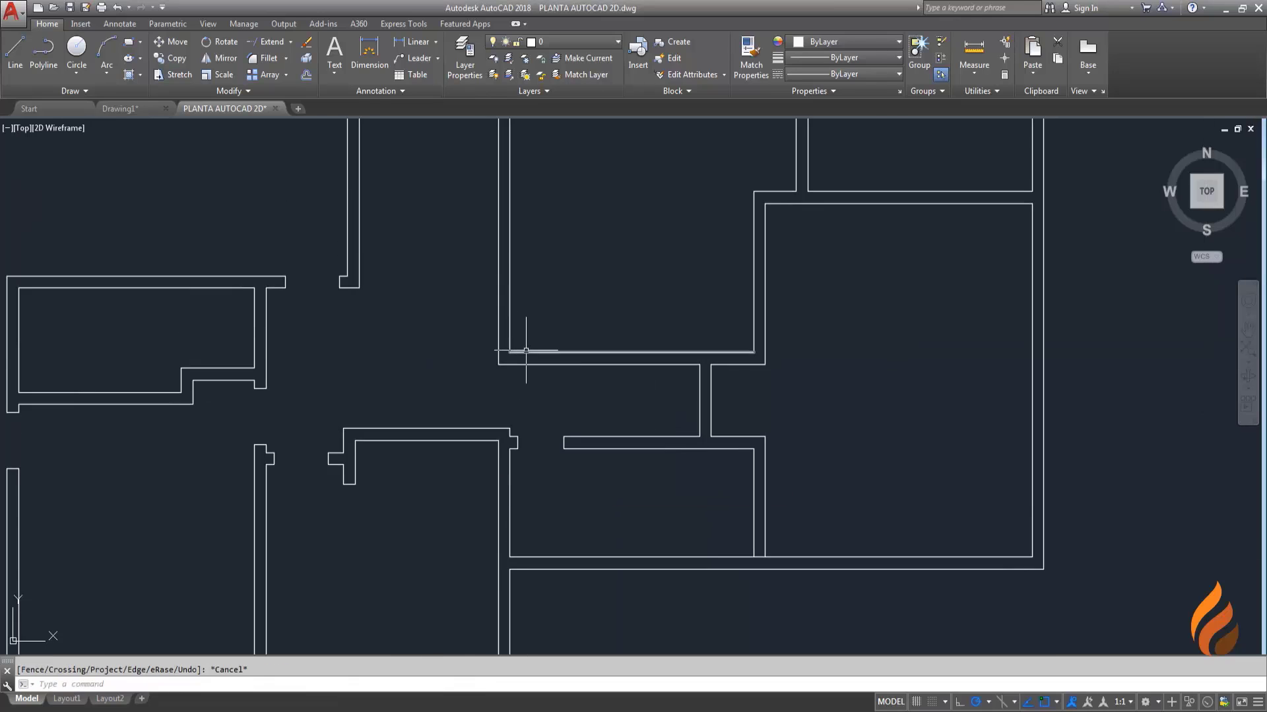
pyautogui.scroll(4, 503, 291)
# Step: Draw a jamb line across the next wall and move it 0.1 from the corner
pyautogui.press('Return')
pyautogui.write('l')
pyautogui.press('Return')
pyautogui.click(451, 341)
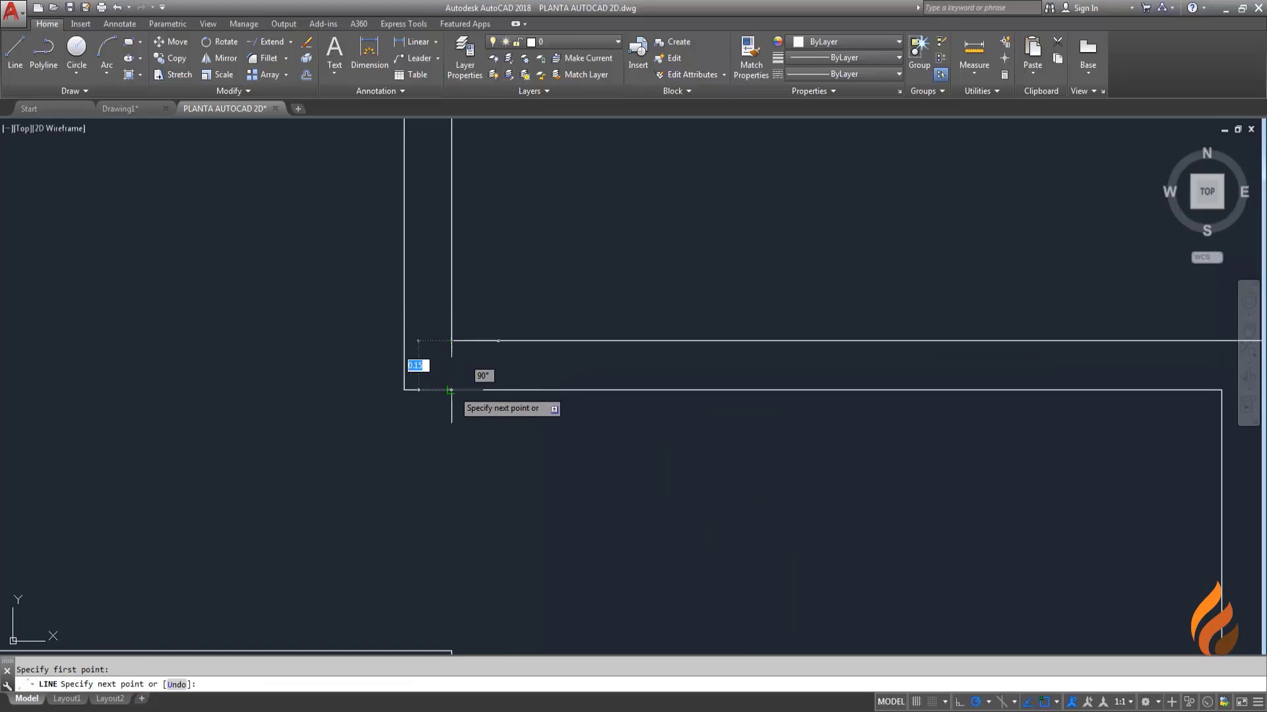
pyautogui.click(452, 390)
pyautogui.scroll(2, 416, 396)
pyautogui.press('Escape')
pyautogui.click(405, 396)
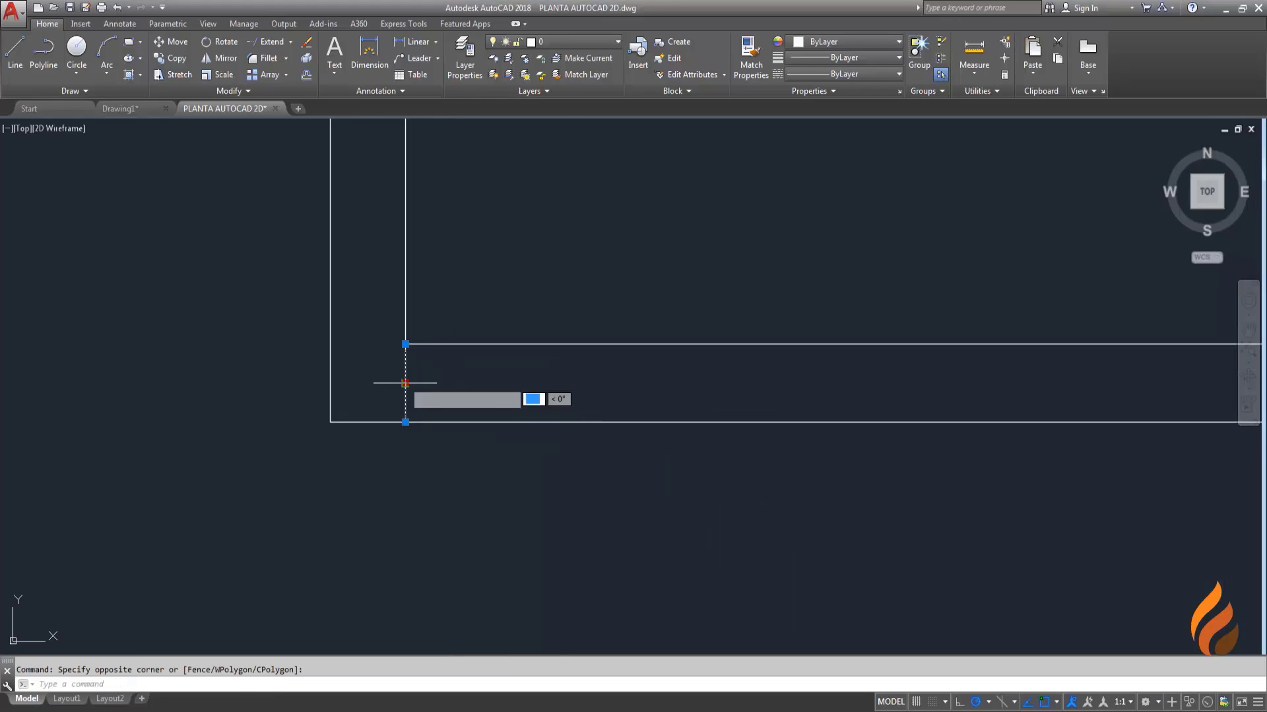
pyautogui.write('.1')
pyautogui.press('Return')
pyautogui.moveTo(500, 376); pyautogui.dragTo(423, 376, button='middle')
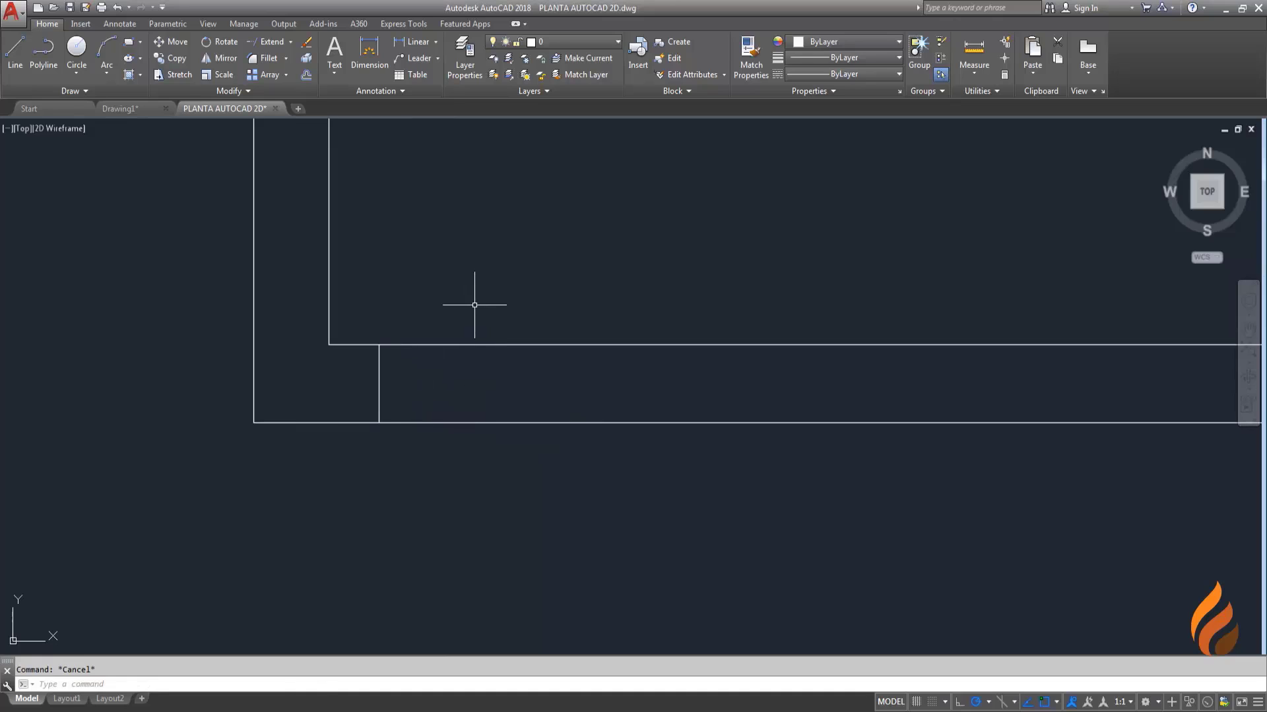
# Step: Offset the jamb line 0.70 along the wall to mark the second jamb
pyautogui.write('o')
pyautogui.press('Return')
pyautogui.write('.7')
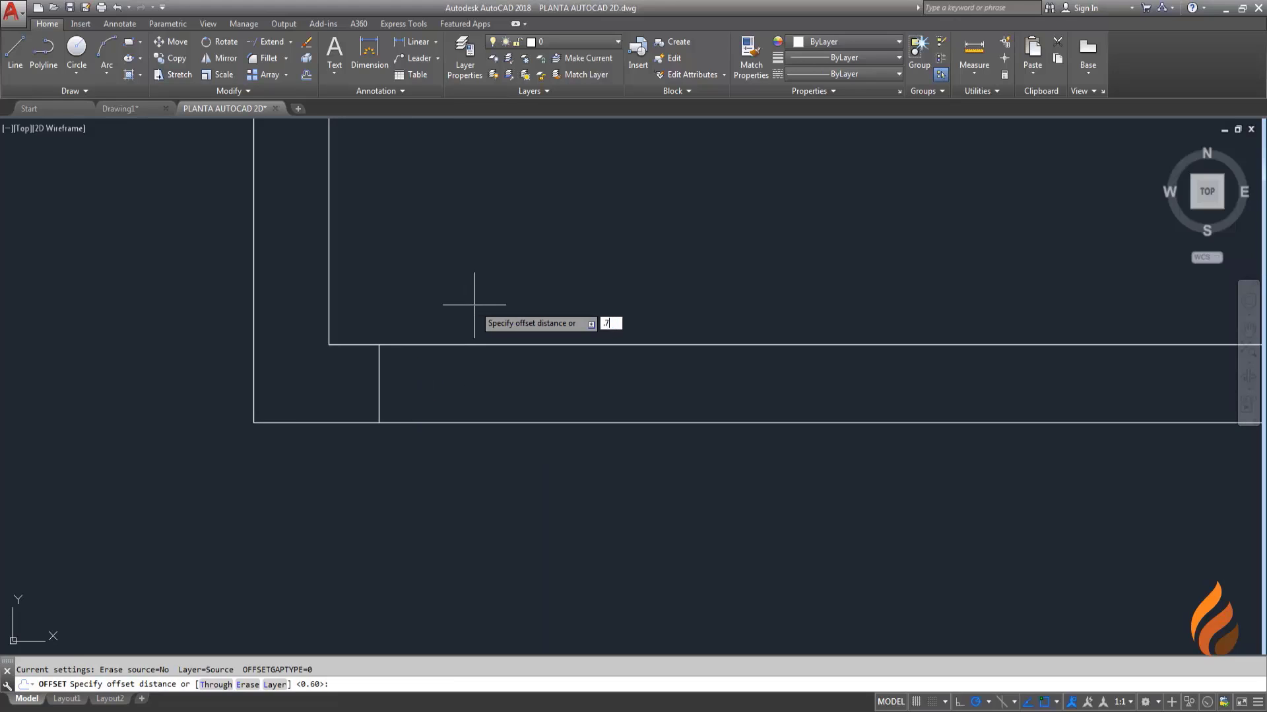
pyautogui.press('Return')
pyautogui.click(378, 373)
pyautogui.click(514, 390)
pyautogui.press('Escape')
pyautogui.write('tr')
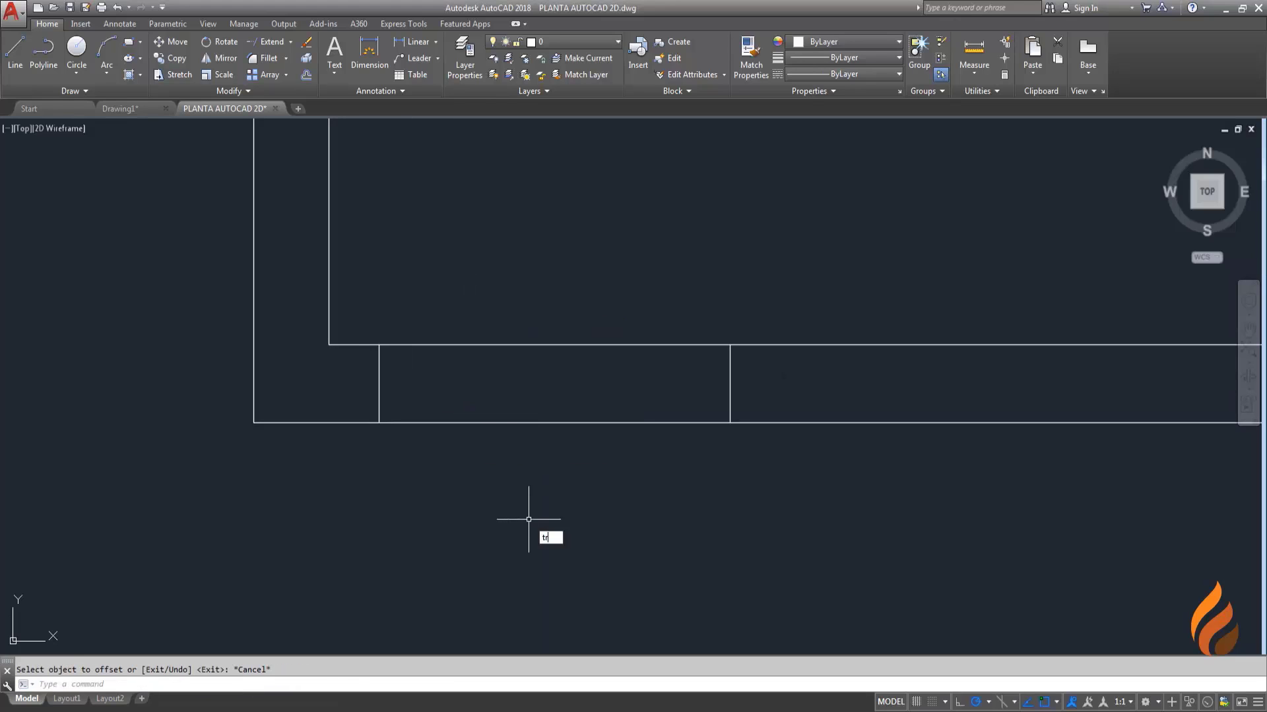
pyautogui.press('Return')
pyautogui.press('Escape')
pyautogui.scroll(-3, 481, 354)
pyautogui.scroll(-2, 456, 394)
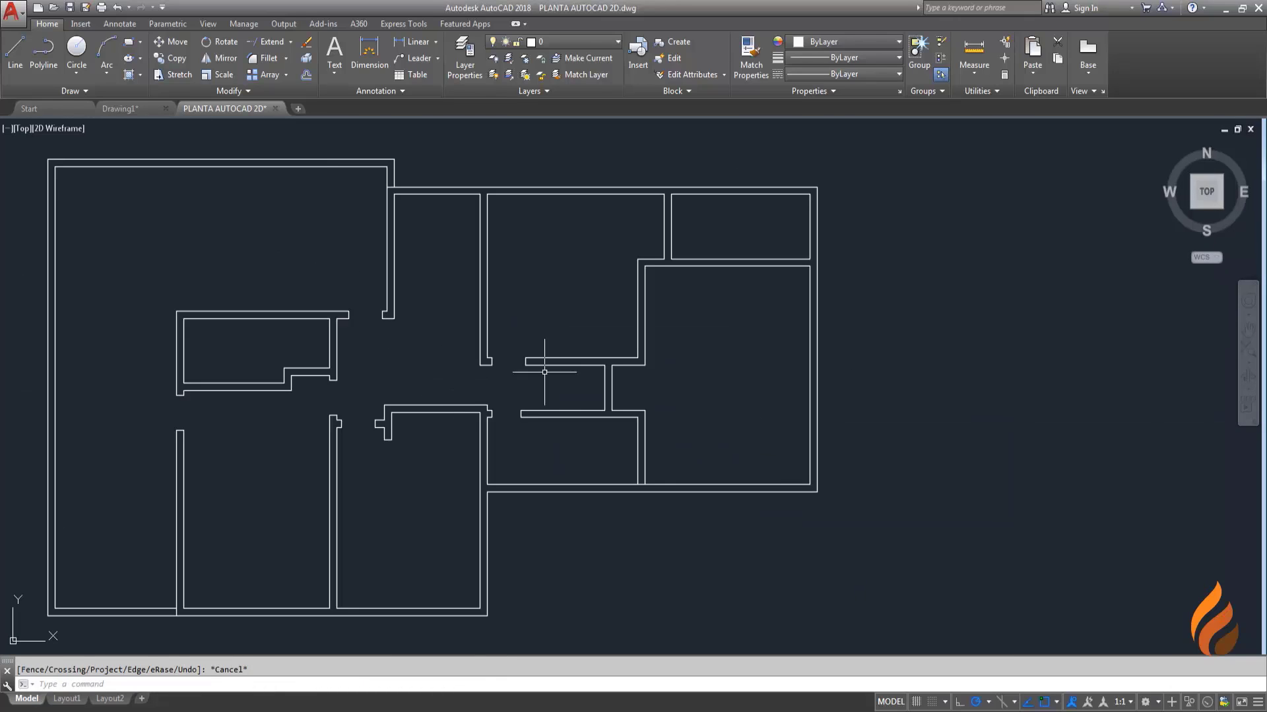
pyautogui.scroll(5, 607, 404)
pyautogui.scroll(2, 611, 393)
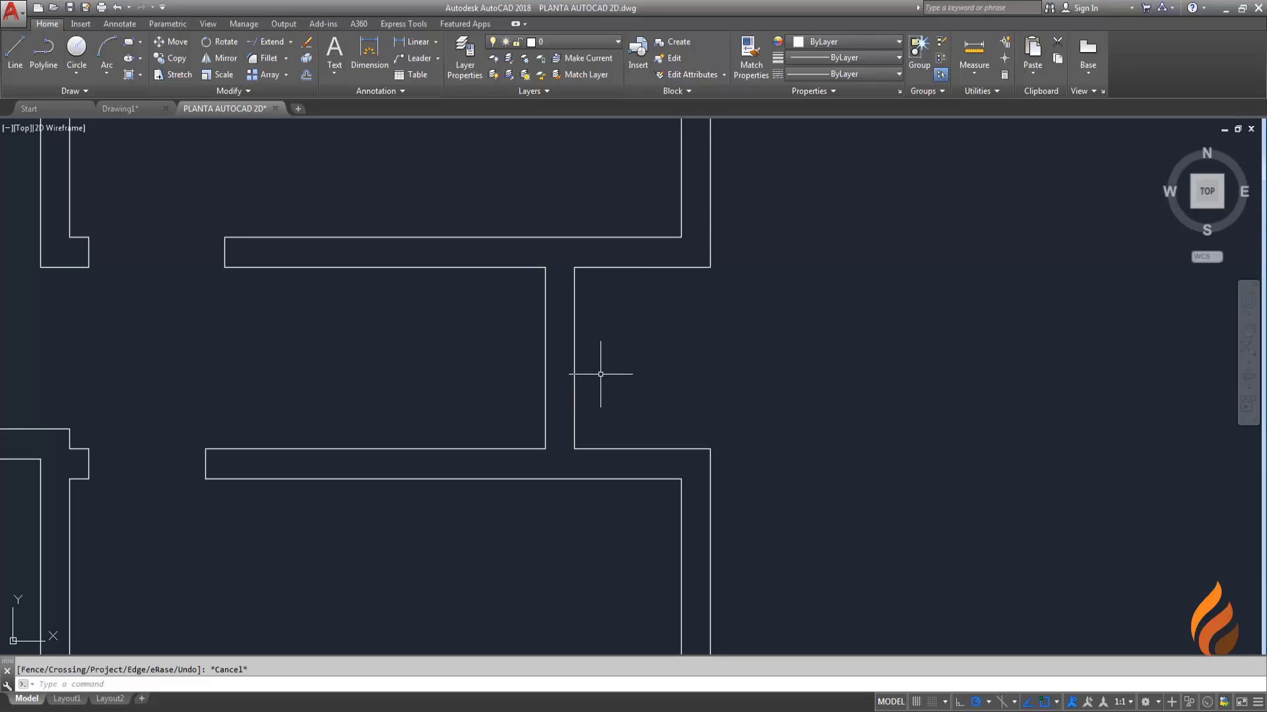
pyautogui.scroll(2, 568, 389)
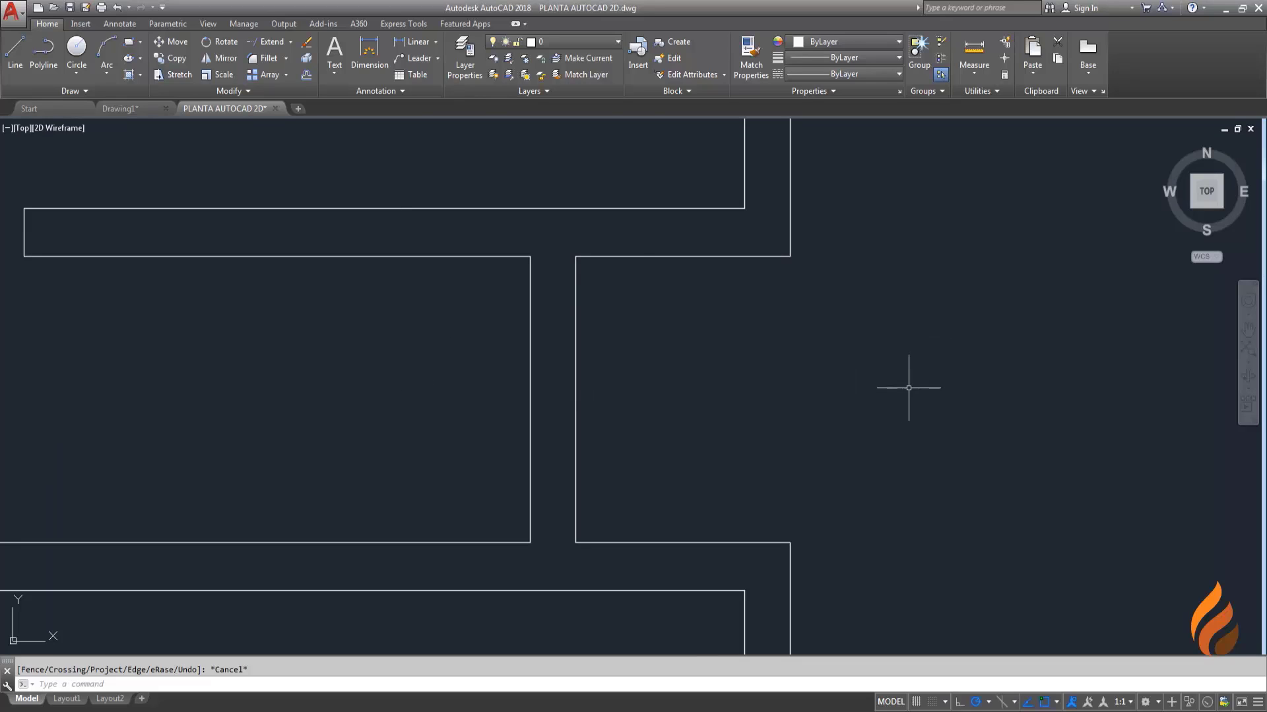
pyautogui.scroll(2, 574, 528)
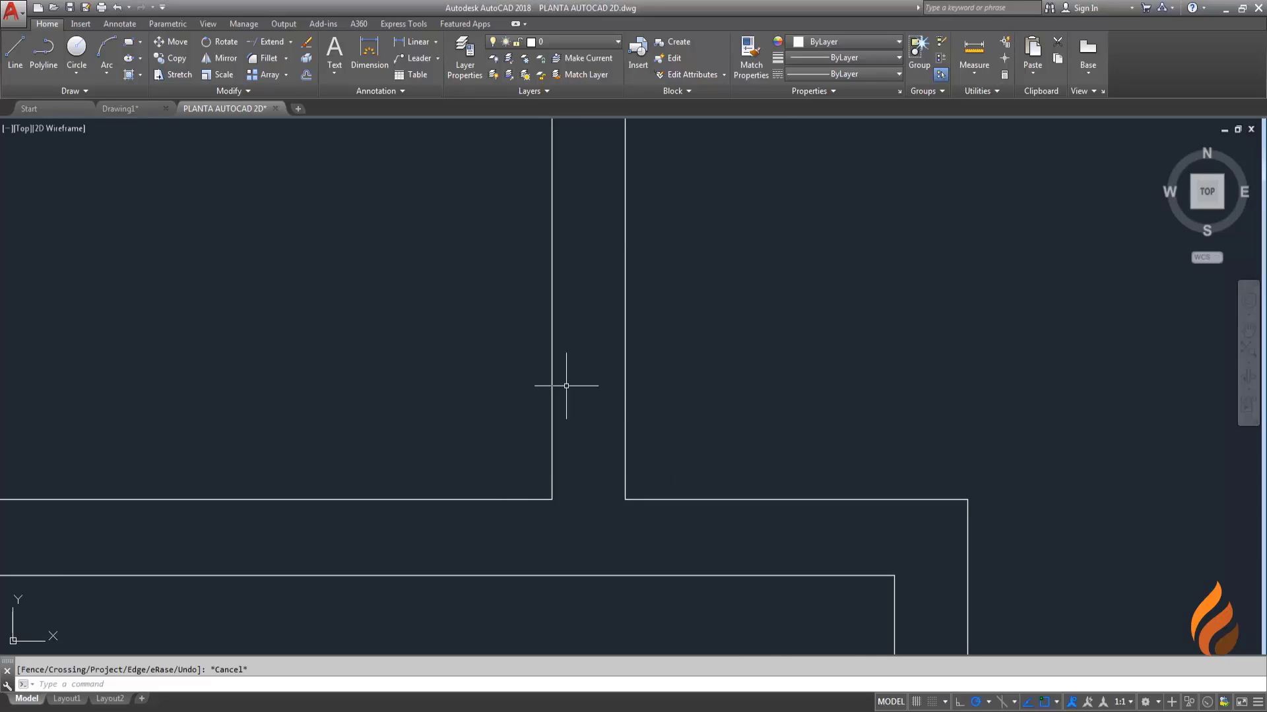
pyautogui.scroll(2, 574, 485)
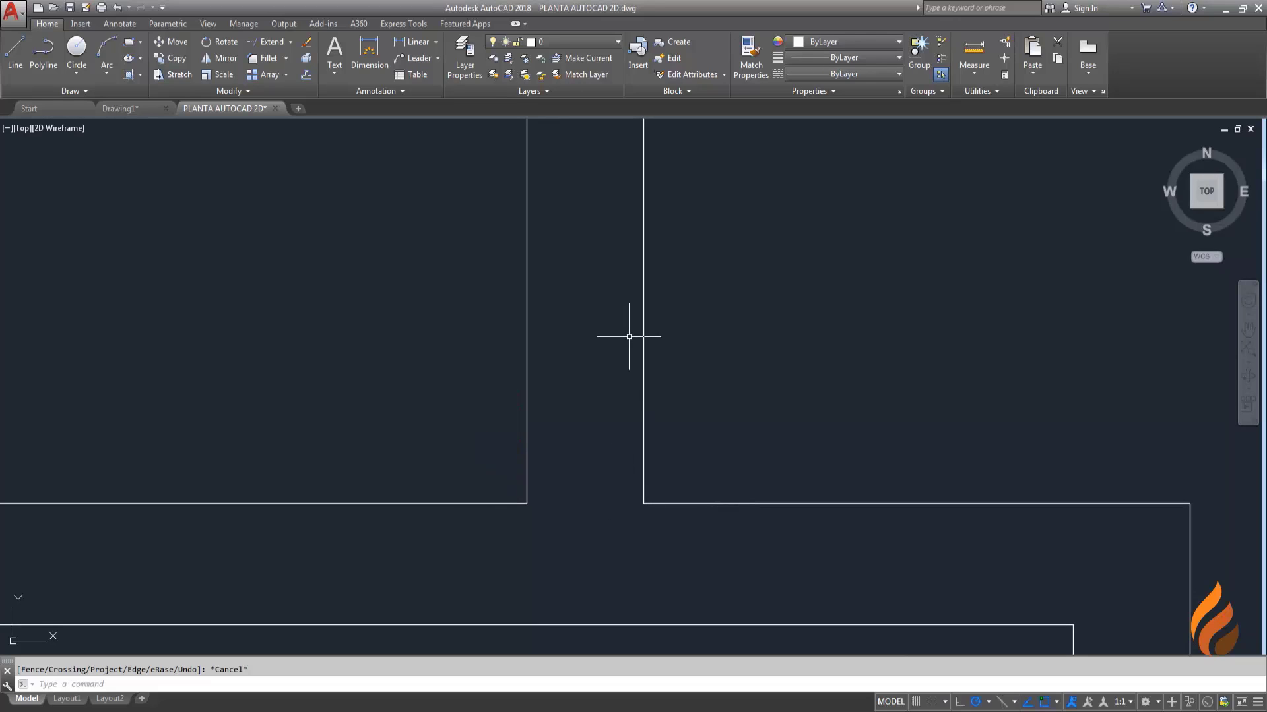
# Step: Draw a closing line across the interior wall end and move it up 0.1
pyautogui.write('l')
pyautogui.press('Return')
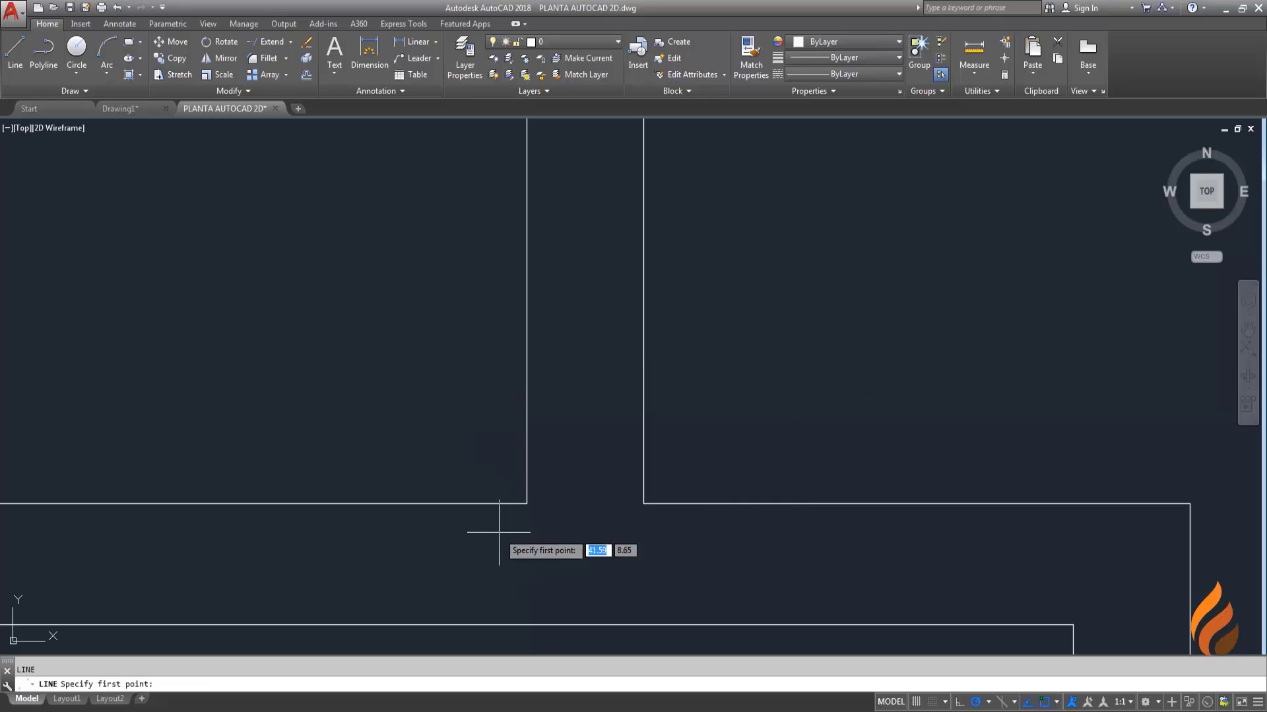
pyautogui.click(526, 504)
pyautogui.click(643, 504)
pyautogui.press('Escape')
pyautogui.click(585, 504)
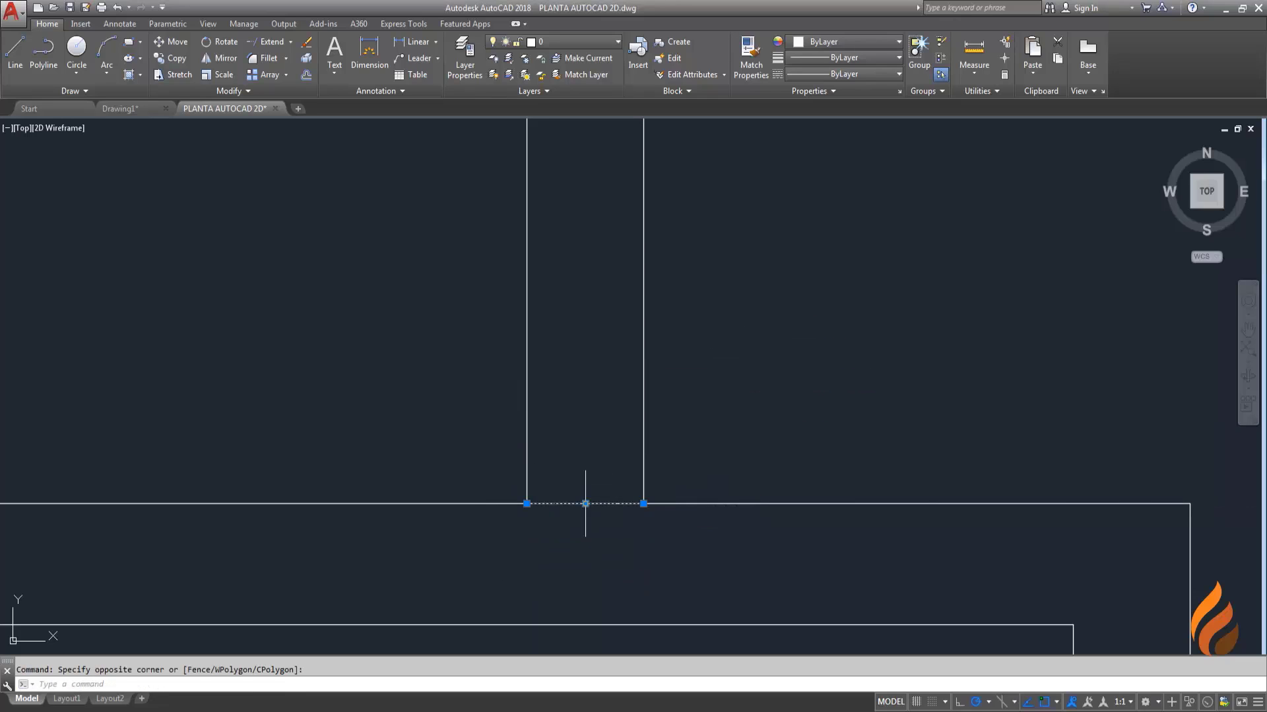
pyautogui.write('1')
pyautogui.press('Return')
pyautogui.press('Escape')
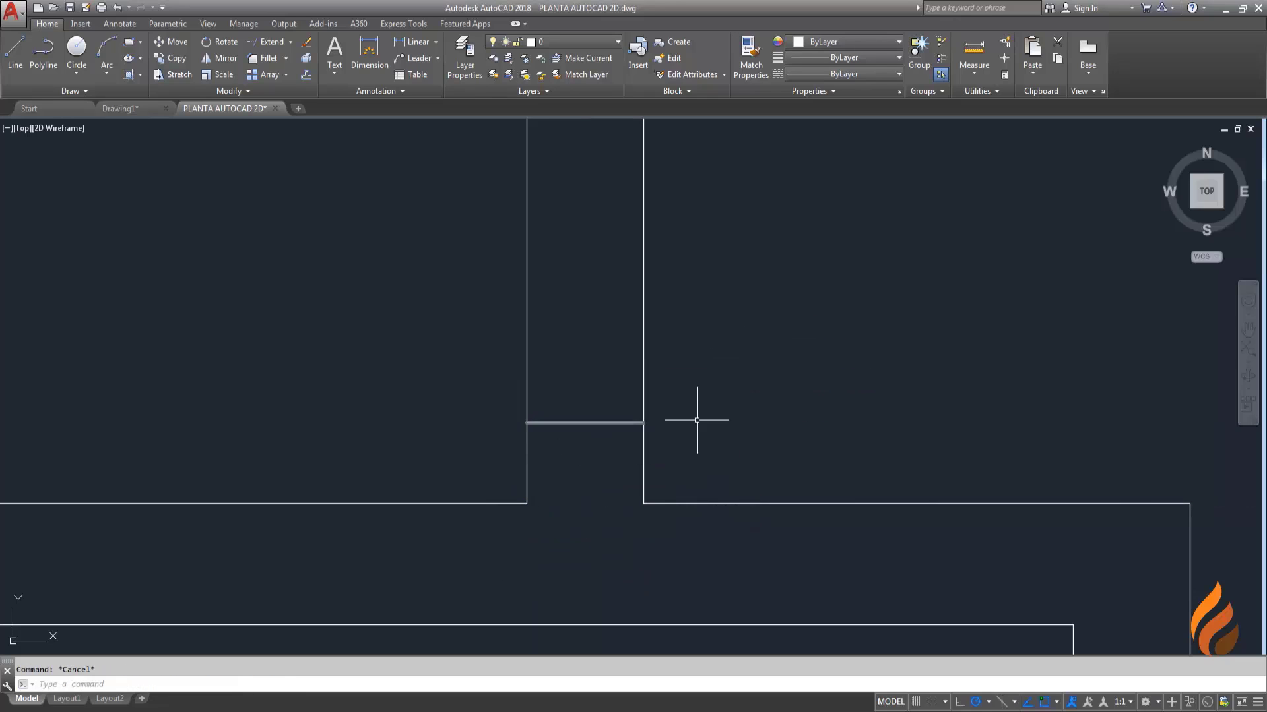
pyautogui.scroll(-2, 693, 418)
pyautogui.moveTo(677, 379); pyautogui.dragTo(628, 460, button='middle')
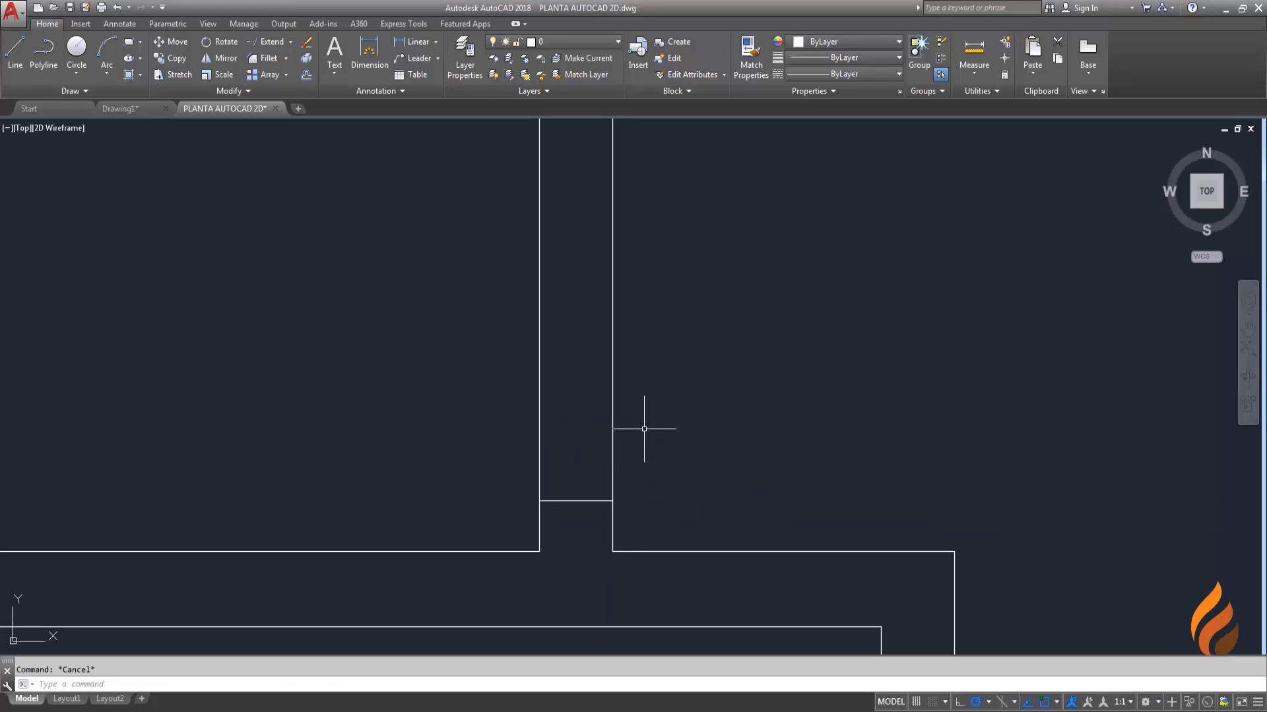
# Step: Offset the closing line 0.7 upward to mark the door's other jamb
pyautogui.write('o')
pyautogui.press('Return')
pyautogui.write('.7')
pyautogui.press('Return')
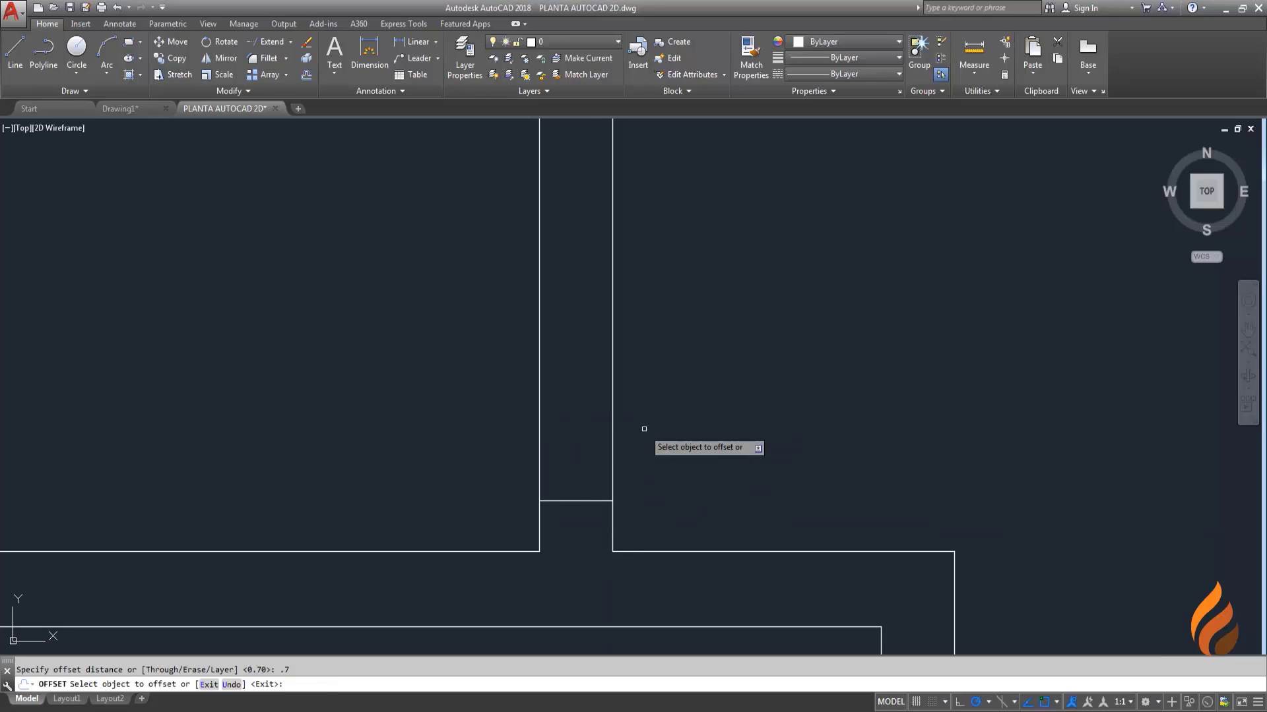
pyautogui.click(590, 504)
pyautogui.click(579, 418)
pyautogui.scroll(-2, 706, 317)
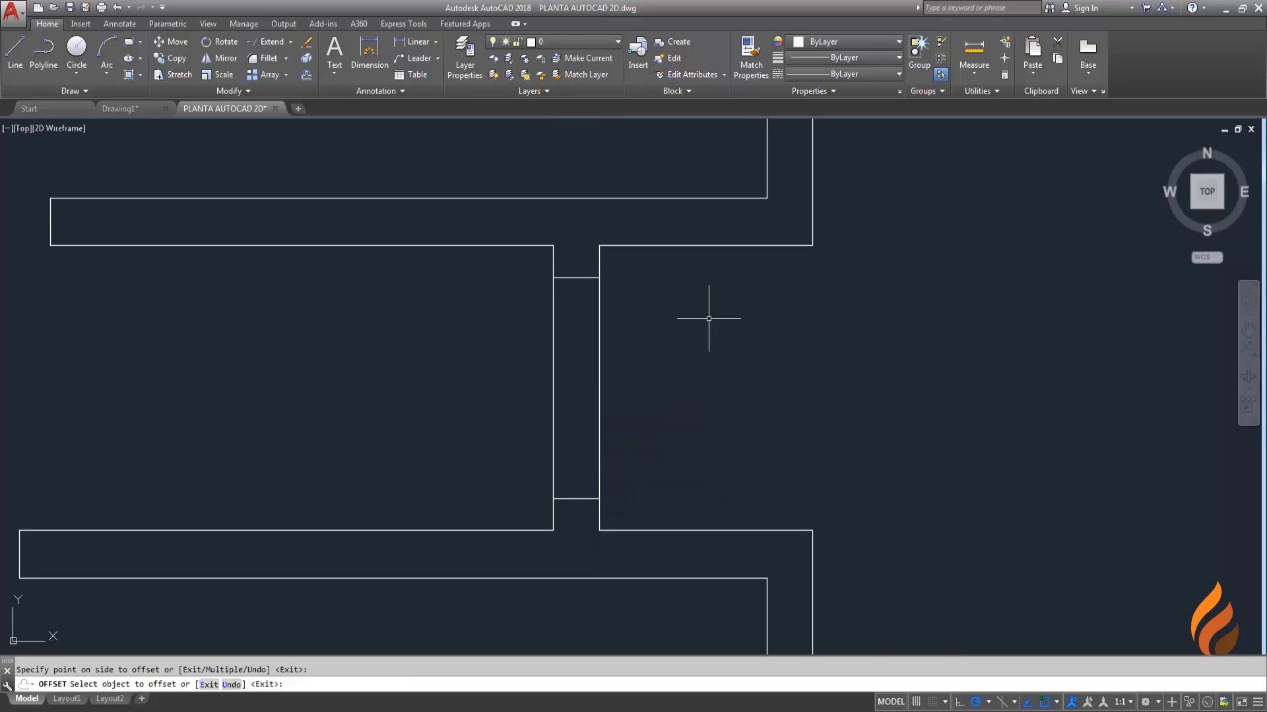
pyautogui.press('Escape')
pyautogui.write('tr')
pyautogui.press('Return')
pyautogui.scroll(-2, 502, 390)
pyautogui.press('Escape')
pyautogui.scroll(-2, 526, 464)
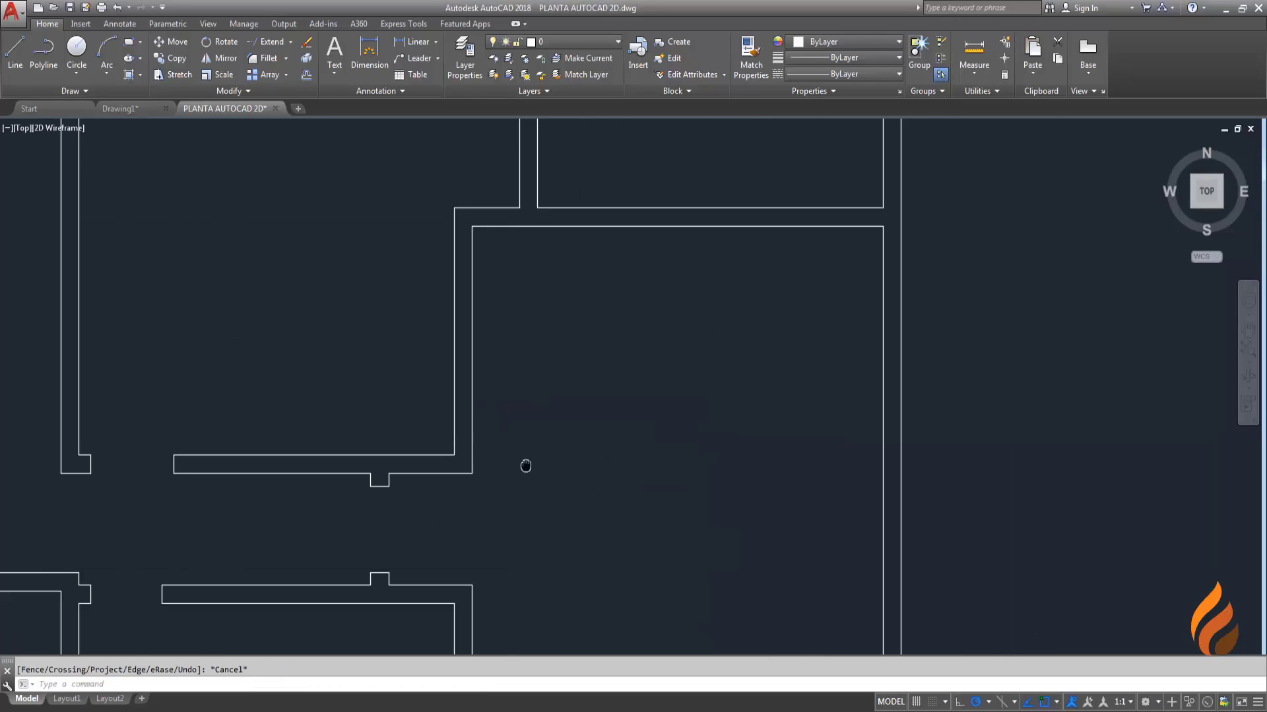
# Step: Select the short line closing the next wall end beside the T-junction and shift it right
pyautogui.moveTo(526, 464); pyautogui.dragTo(553, 375, button='middle')
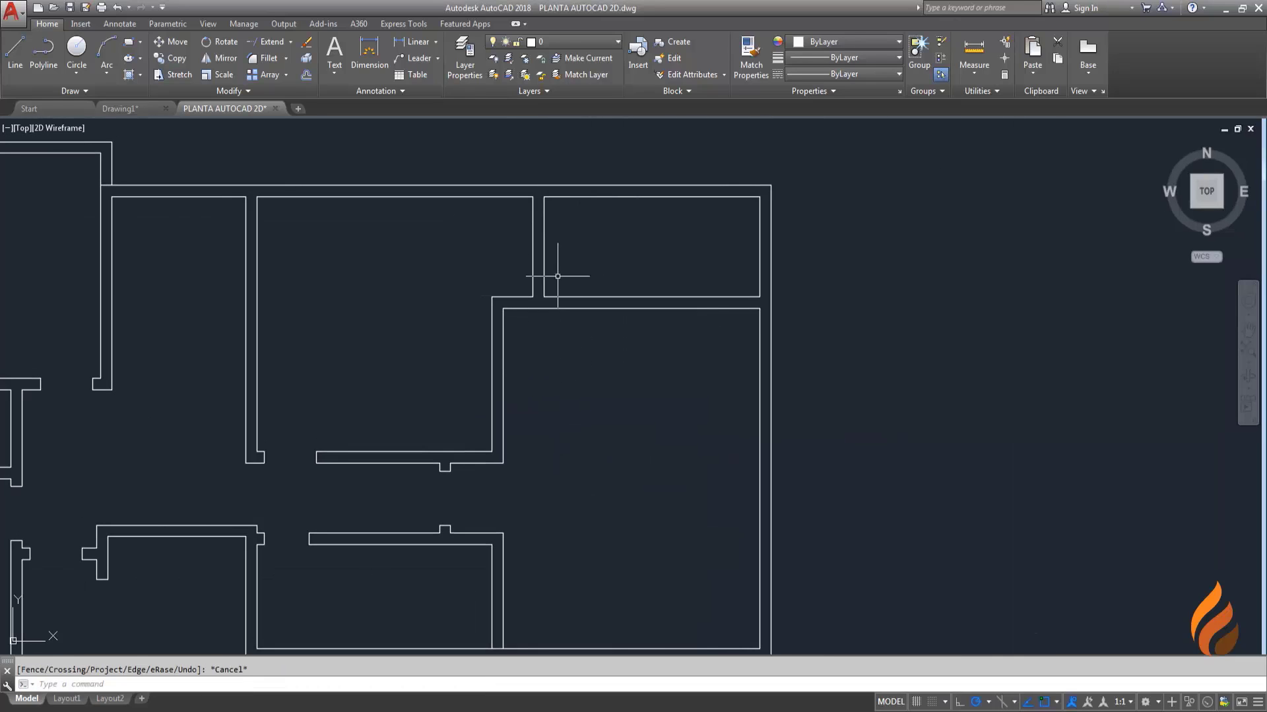
pyautogui.scroll(2, 581, 317)
pyautogui.scroll(2, 574, 383)
pyautogui.scroll(2, 561, 382)
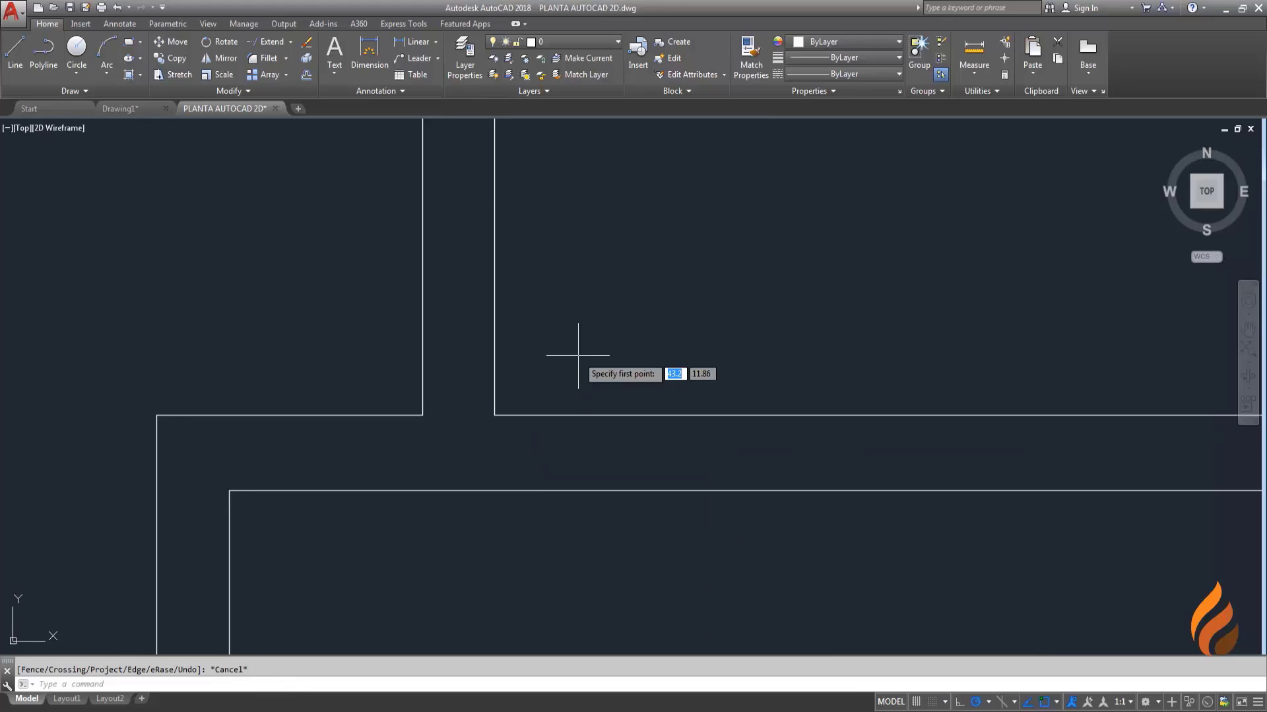
pyautogui.click(495, 416)
pyautogui.press('Escape')
pyautogui.click(521, 466)
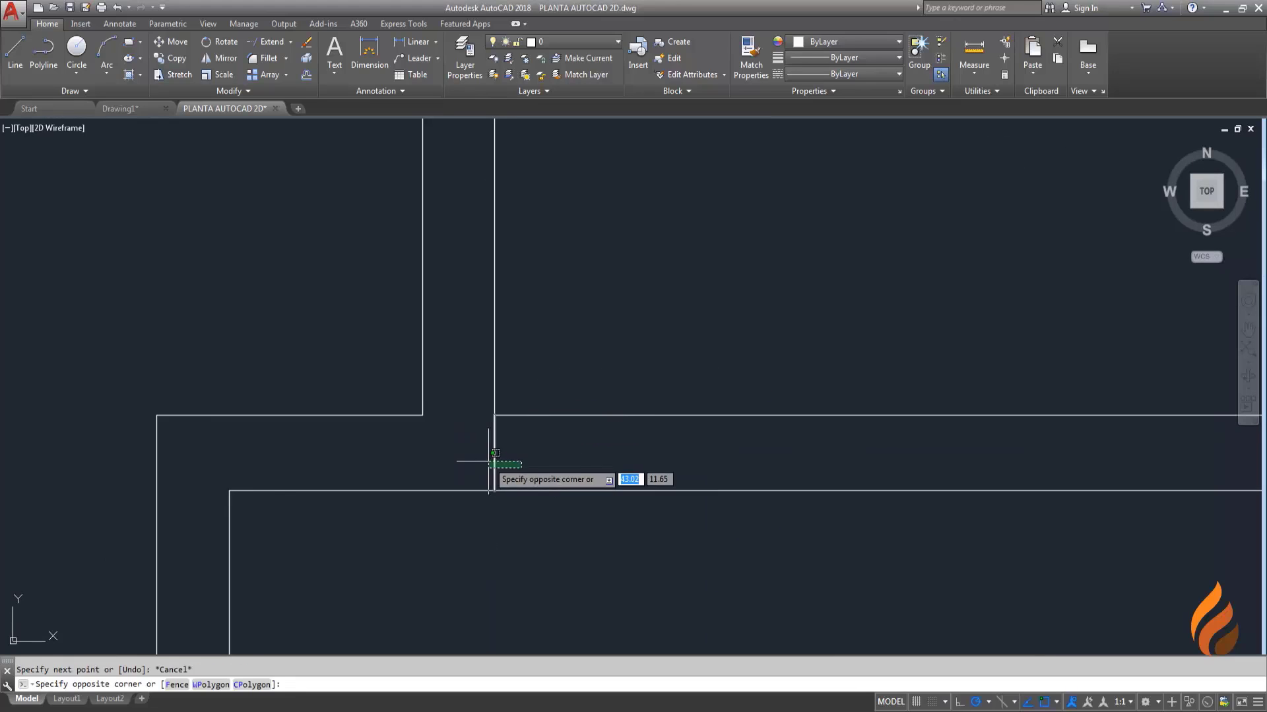
pyautogui.click(494, 453)
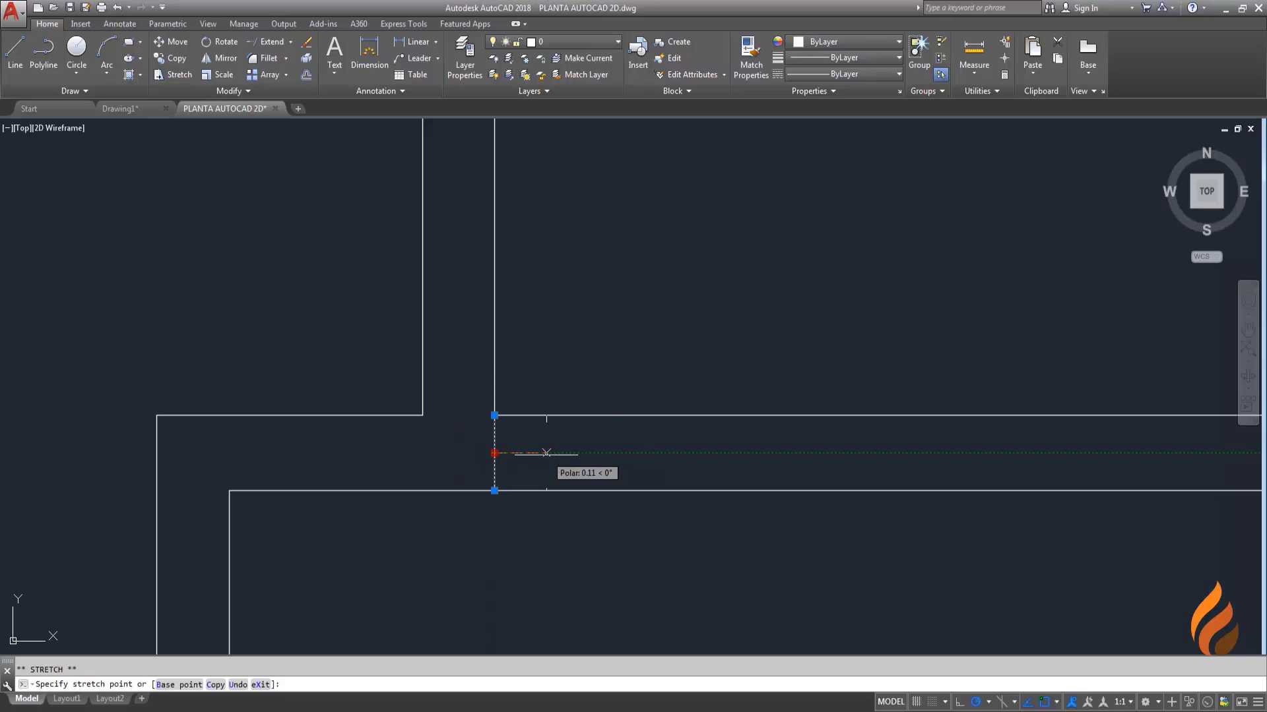
pyautogui.press('Escape')
pyautogui.moveTo(547, 452); pyautogui.dragTo(519, 466, button='middle')
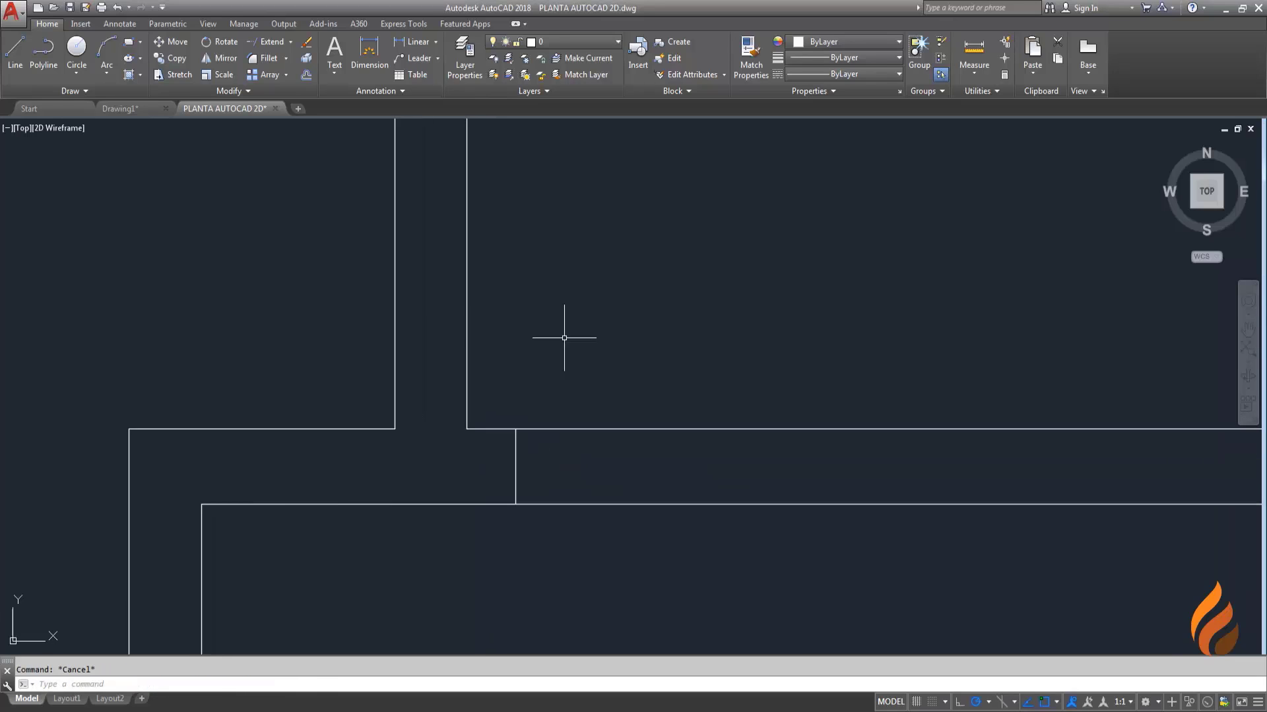
# Step: Offset that line 0.6 to the right and trim the wall lines between the jambs
pyautogui.write('o')
pyautogui.press('Return')
pyautogui.press('Return')
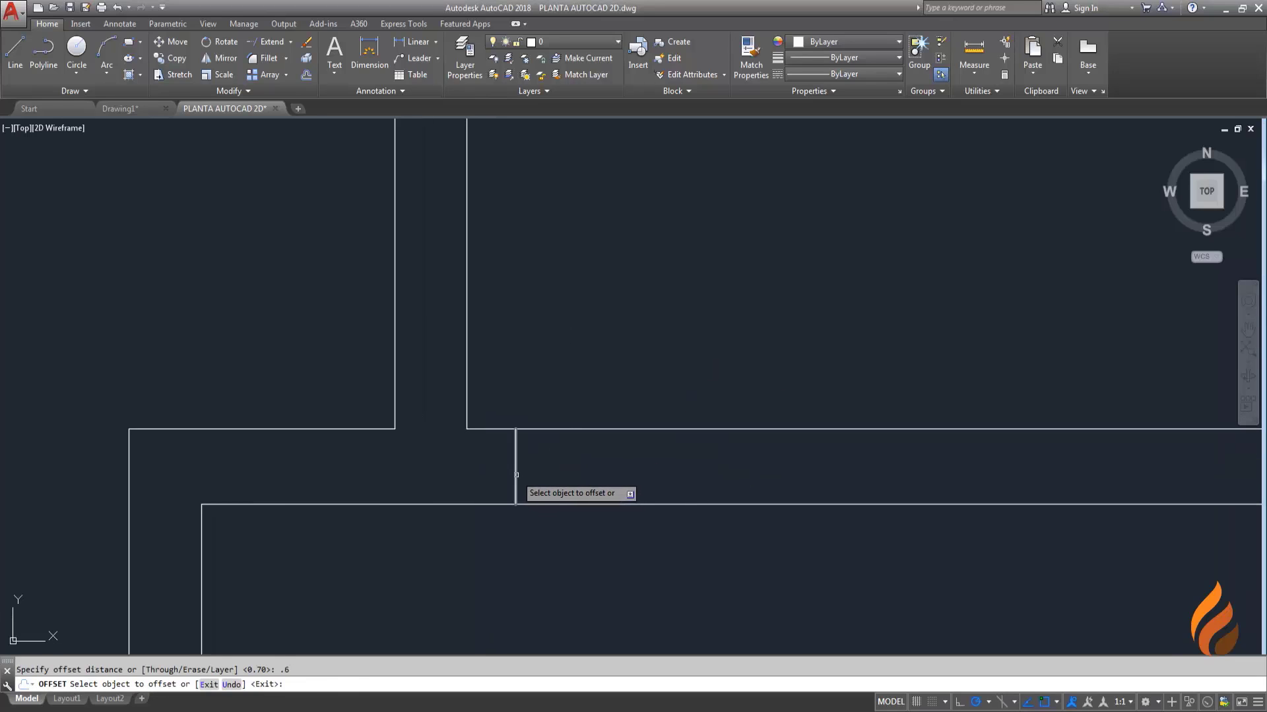
pyautogui.click(515, 465)
pyautogui.click(582, 487)
pyautogui.press('Escape')
pyautogui.write('tr')
pyautogui.press('Return')
pyautogui.press('Return')
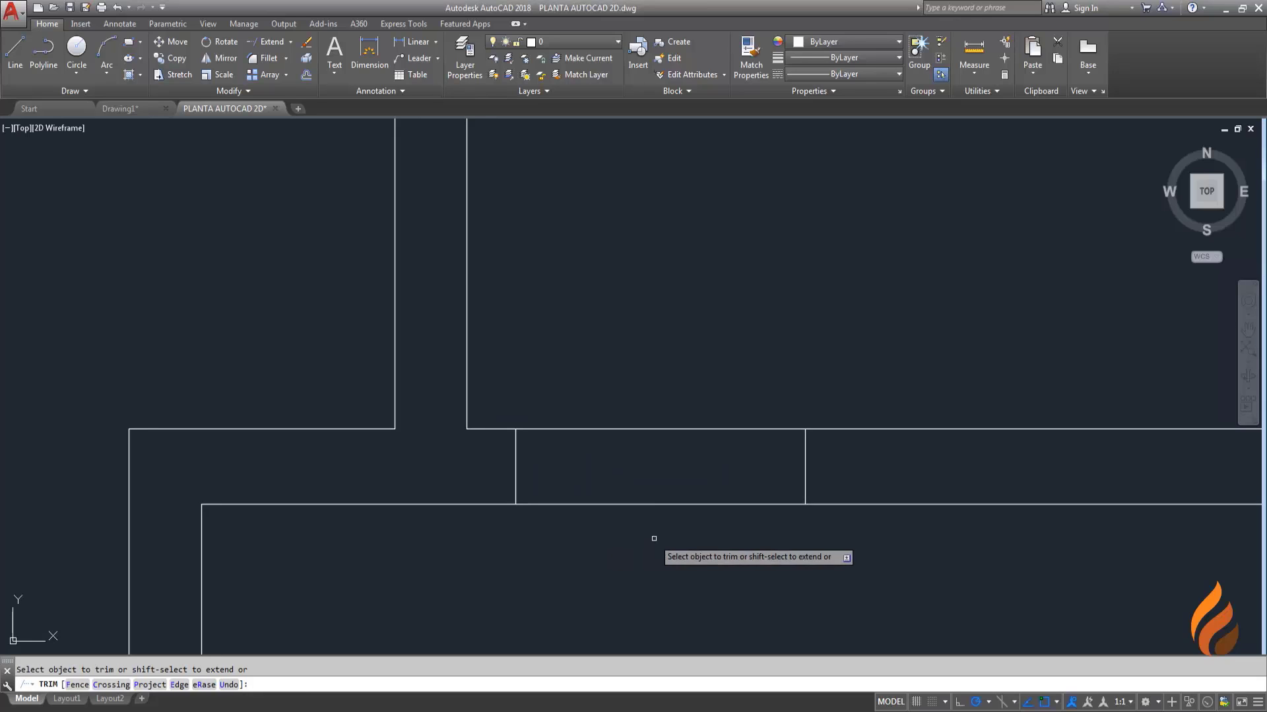
pyautogui.moveTo(632, 409); pyautogui.dragTo(634, 528)
pyautogui.press('Escape')
pyautogui.scroll(-4, 630, 437)
pyautogui.scroll(-2, 633, 422)
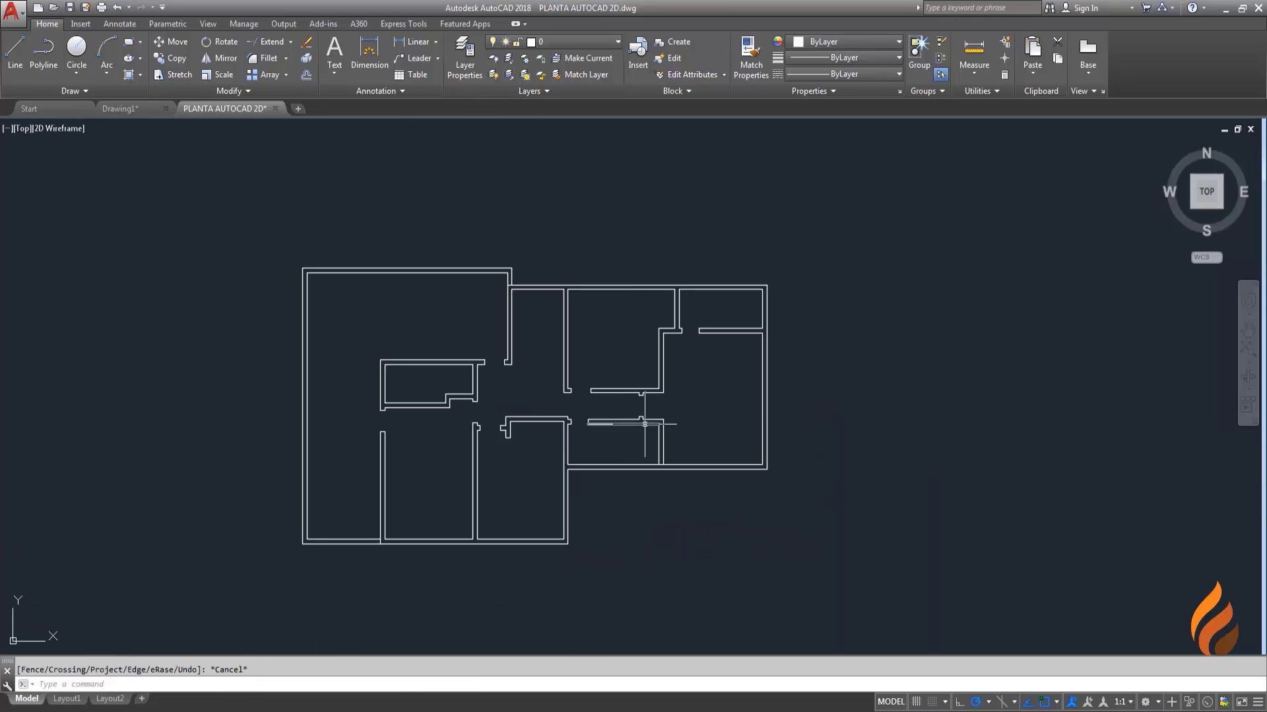
pyautogui.scroll(-3, 505, 419)
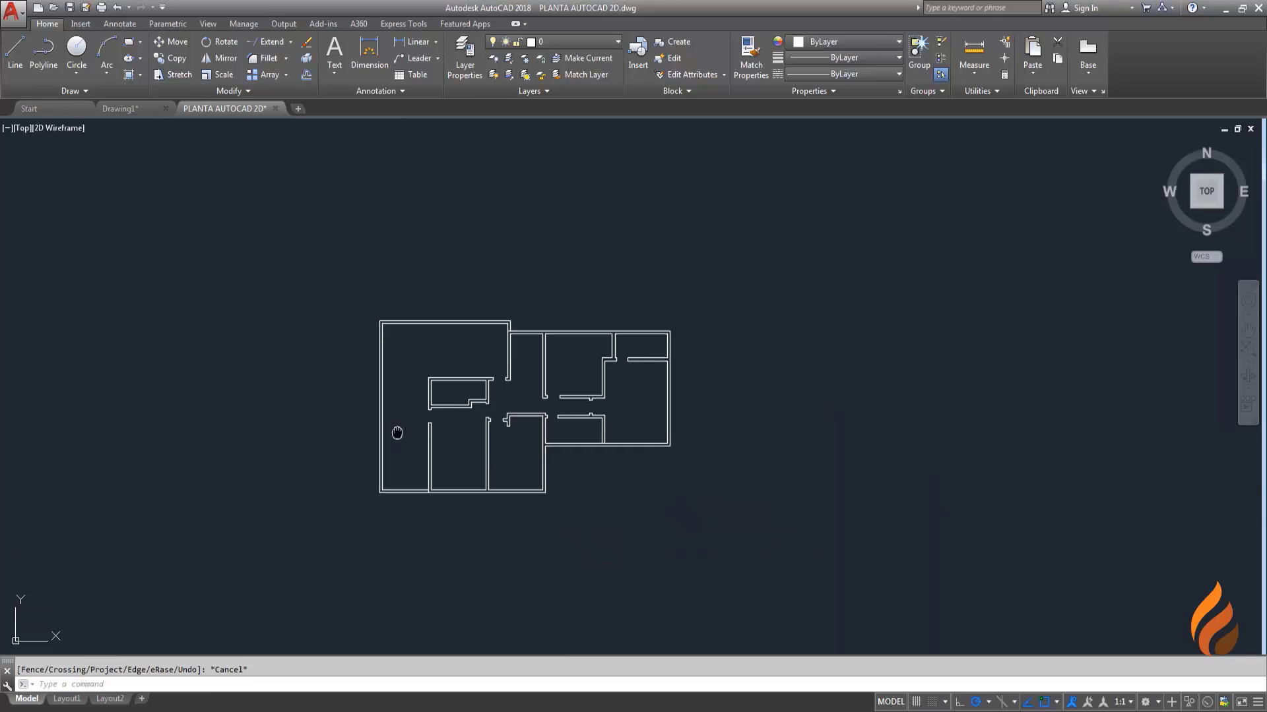
pyautogui.moveTo(396, 430); pyautogui.dragTo(733, 420, button='middle')
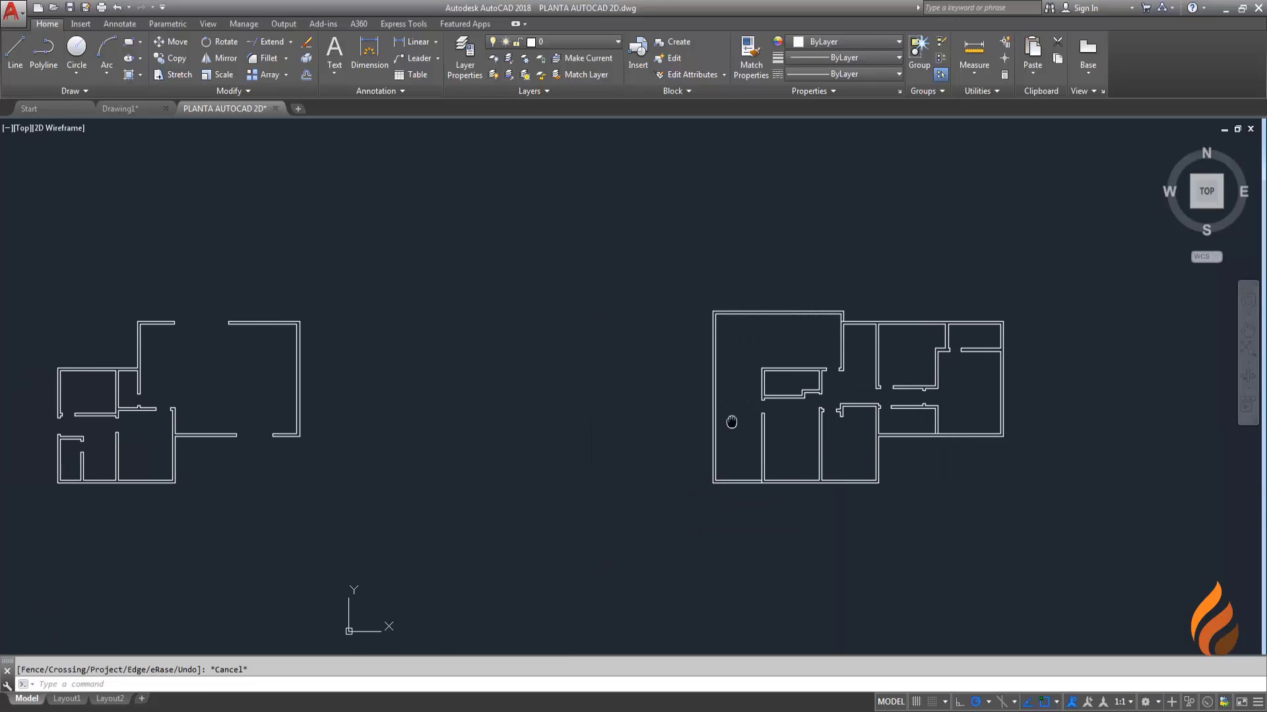
pyautogui.moveTo(428, 437); pyautogui.dragTo(480, 429, button='middle')
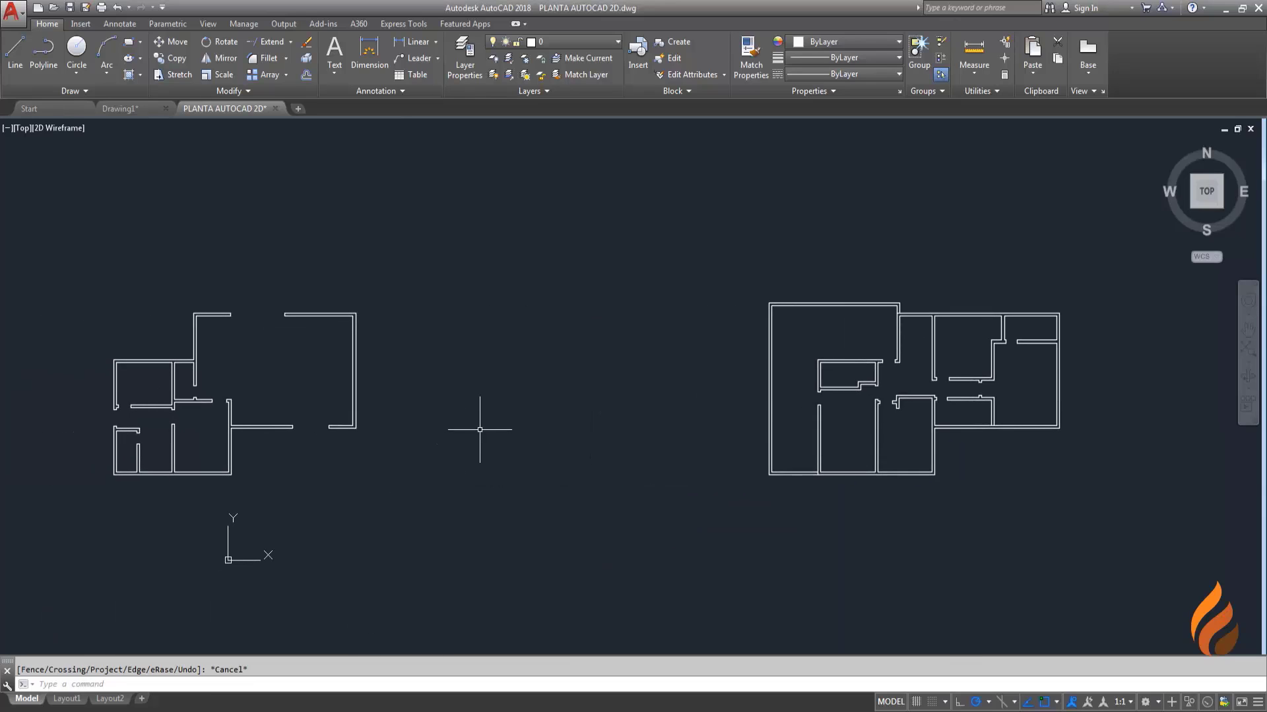